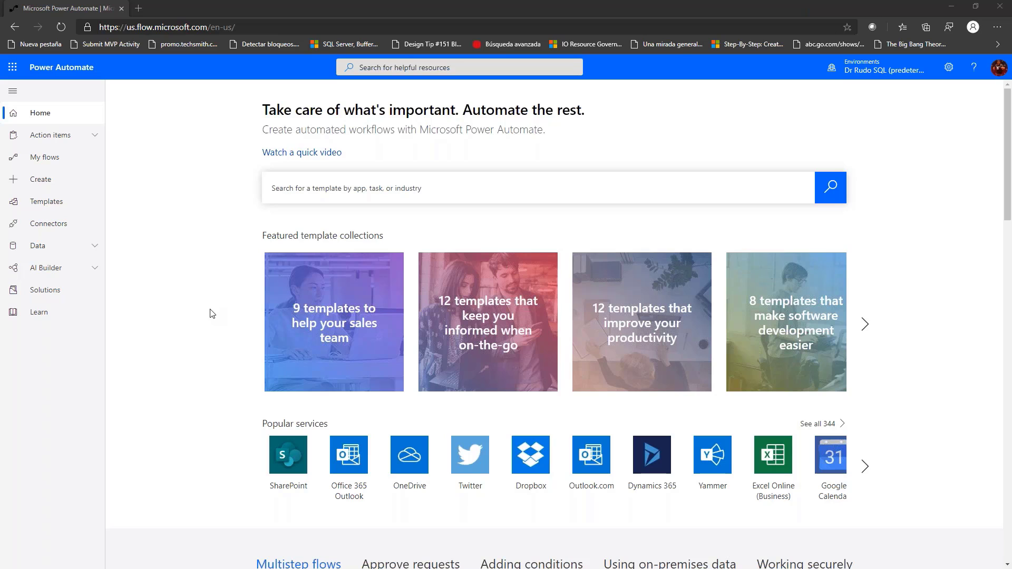
Scroll through the Power Automate home page's featured template collections and popular services.
scroll(212, 314, down, 1)
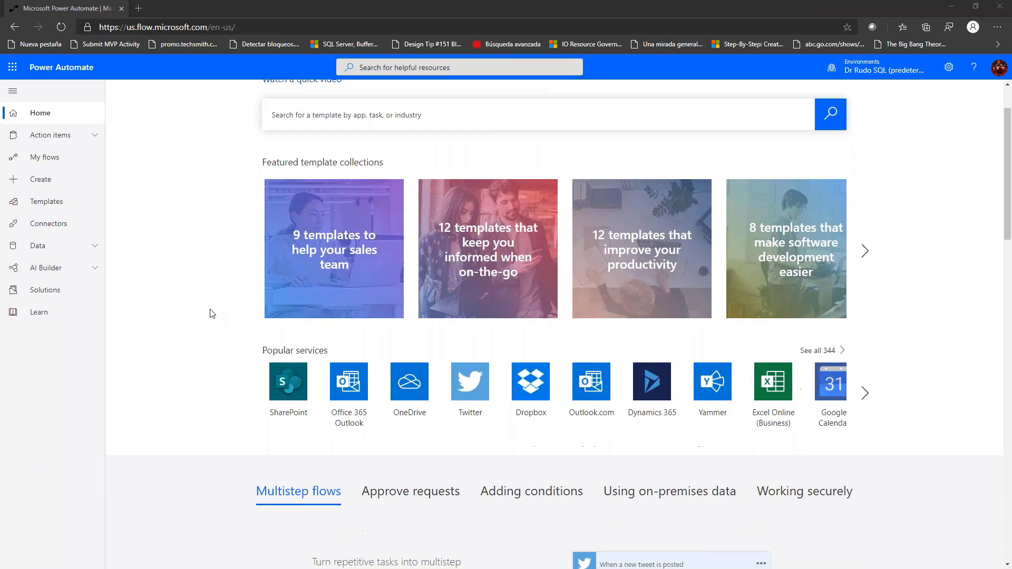
scroll(211, 311, up, 1)
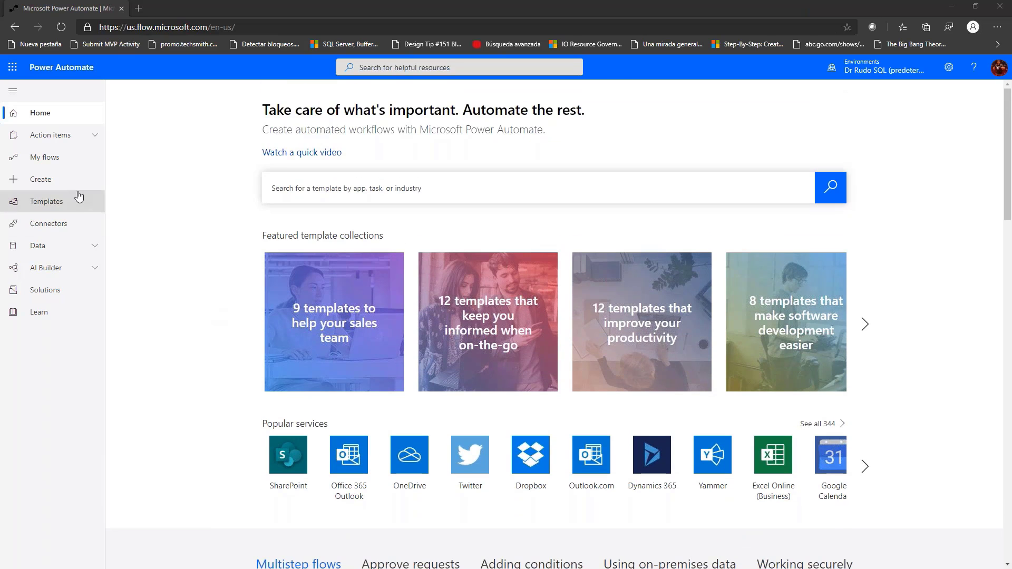
click(48, 161)
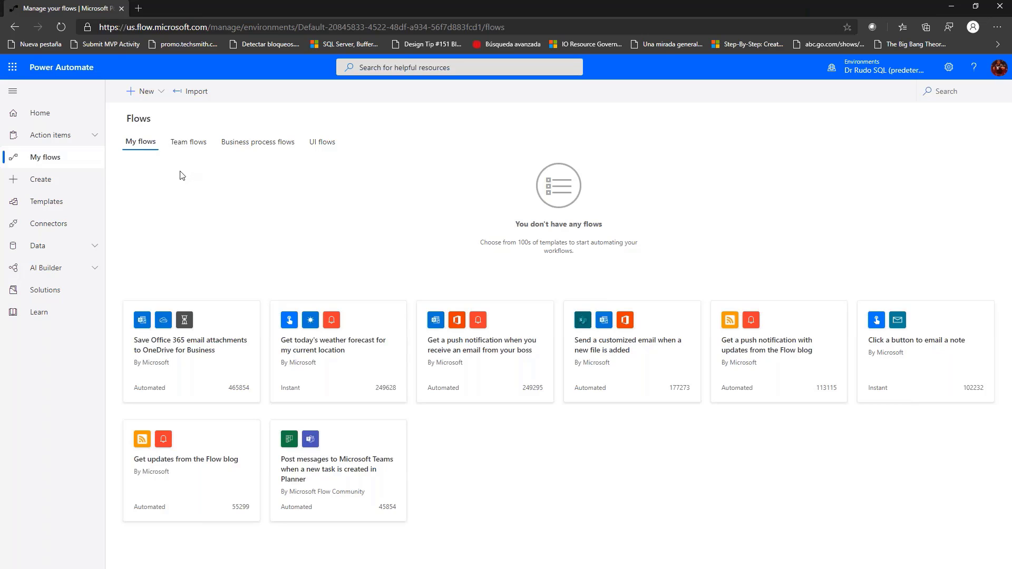
click(159, 93)
key(ctrl+1)
click(157, 96)
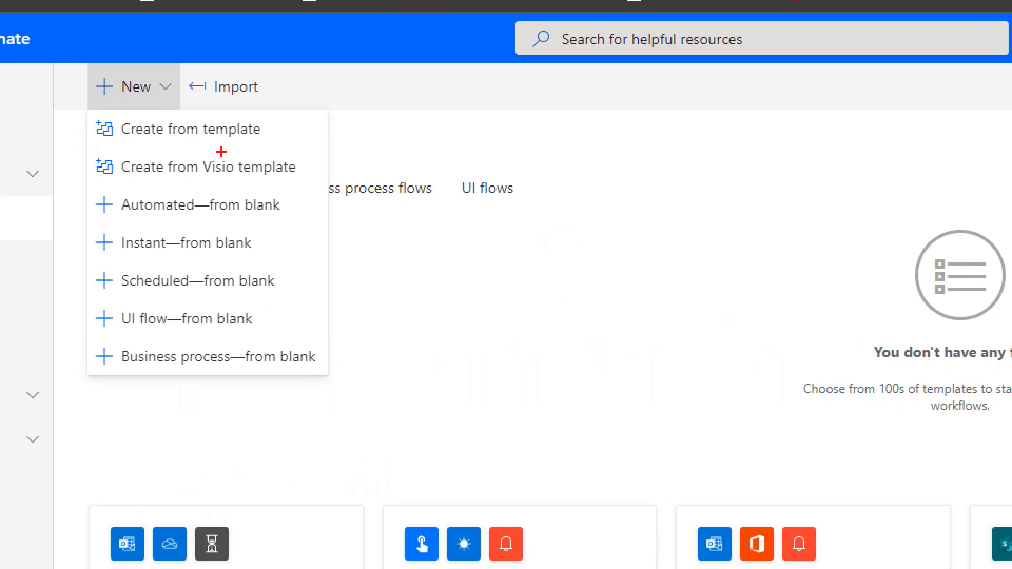
drag(271, 123, 316, 75)
drag(304, 179, 327, 219)
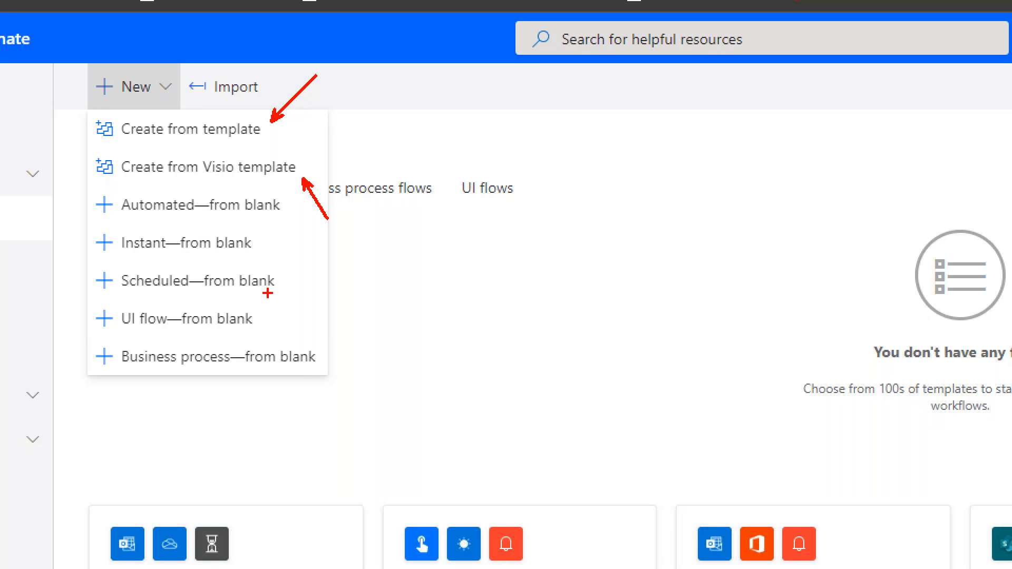
click(37, 113)
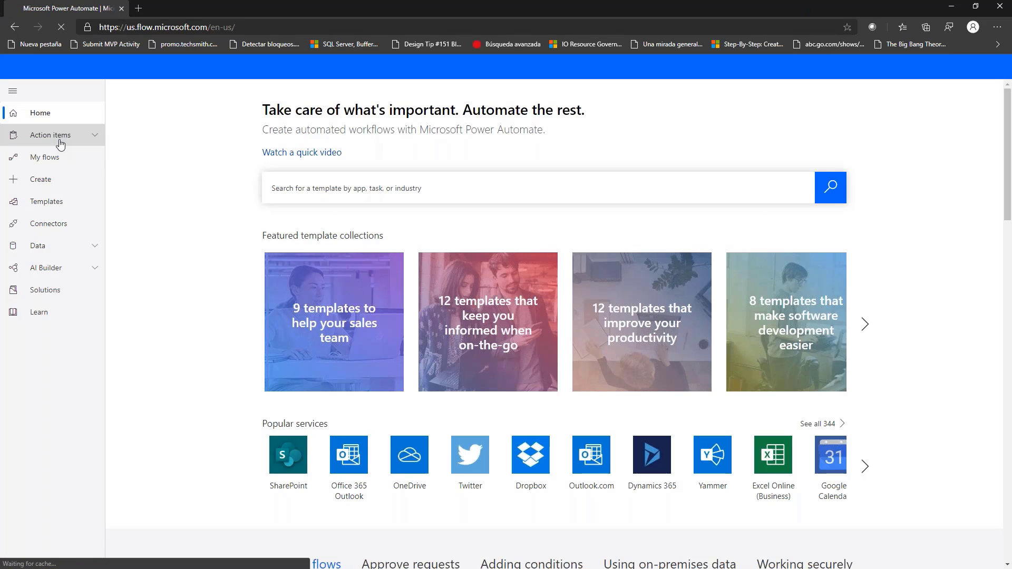
scroll(192, 334, down, 5)
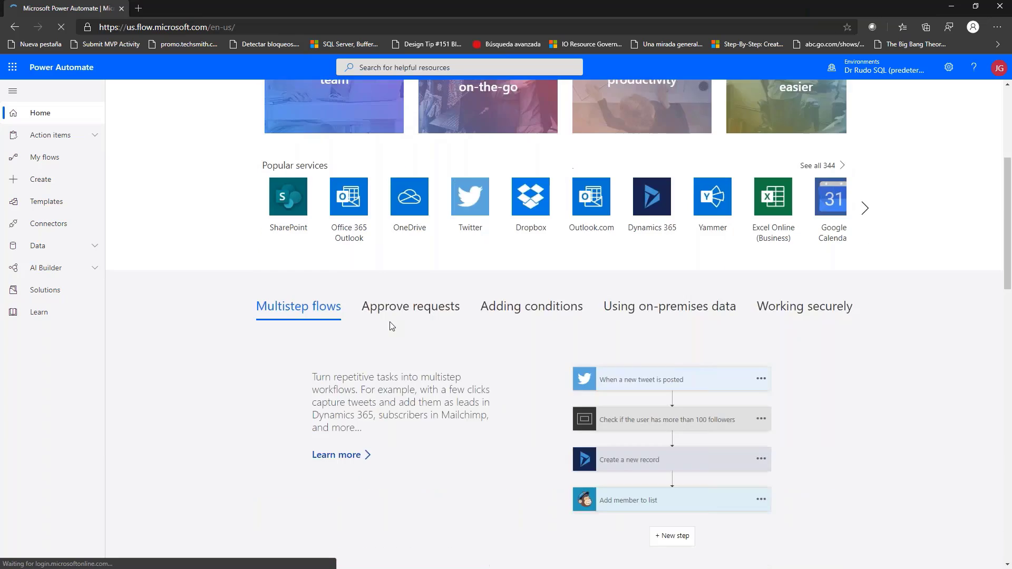
scroll(200, 312, up, 4)
scroll(208, 304, up, 2)
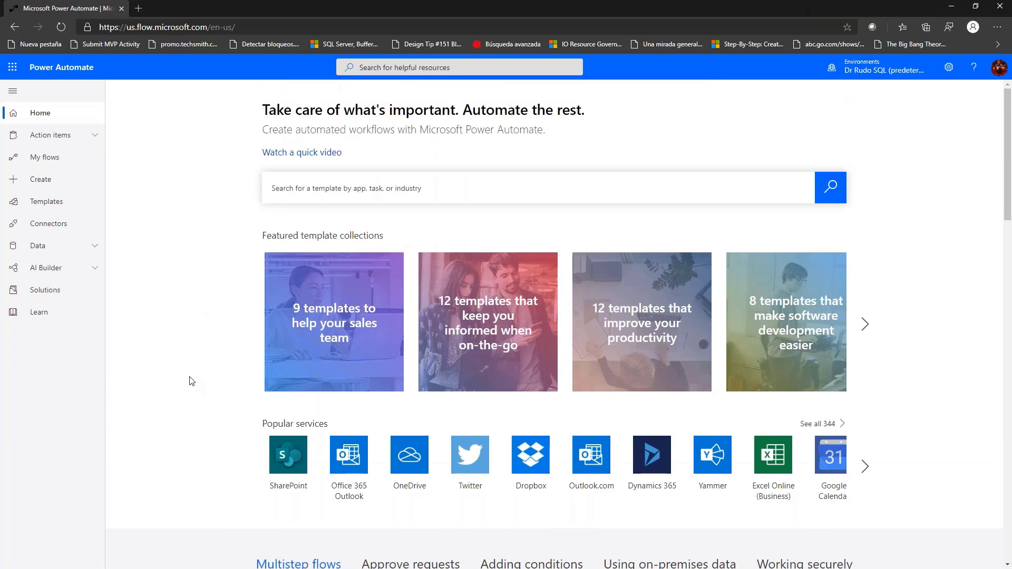
scroll(191, 381, down, 2)
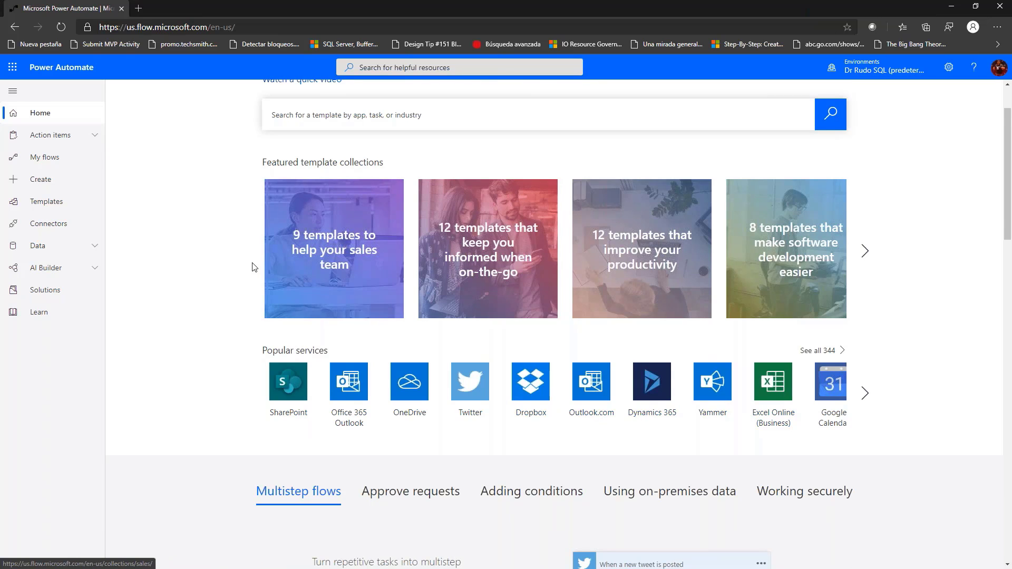
scroll(253, 271, up, 2)
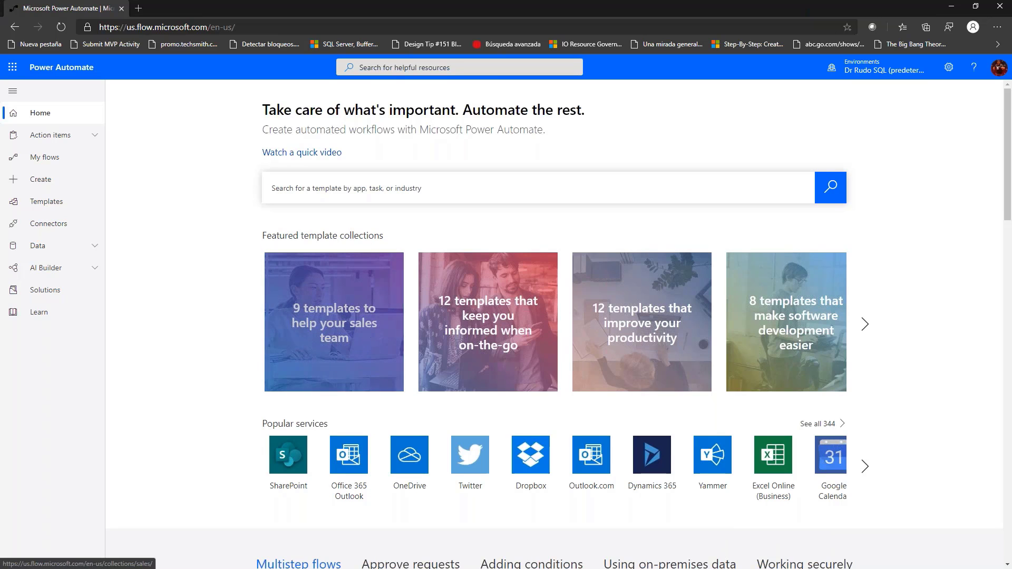
click(339, 330)
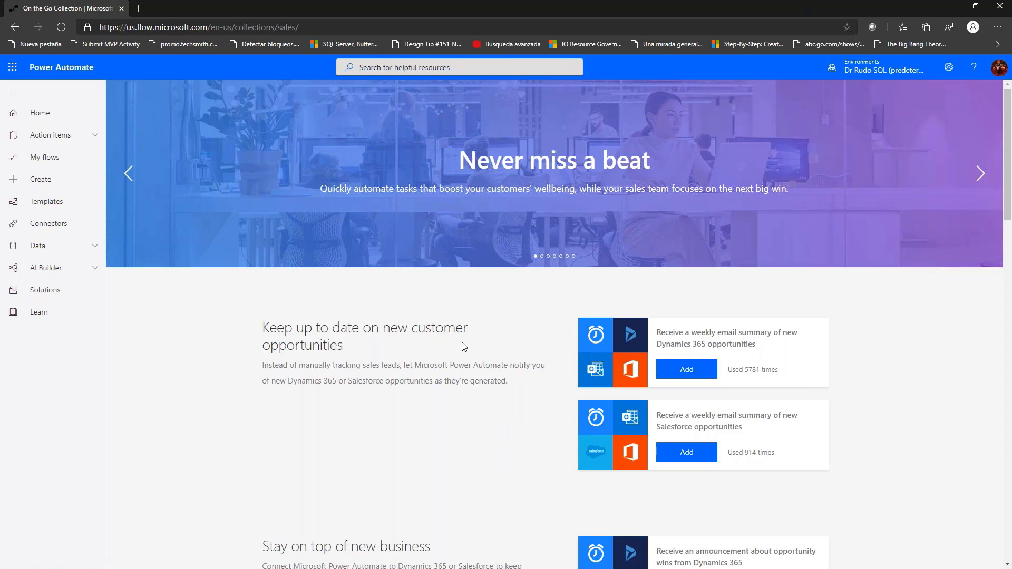
scroll(463, 347, down, 3)
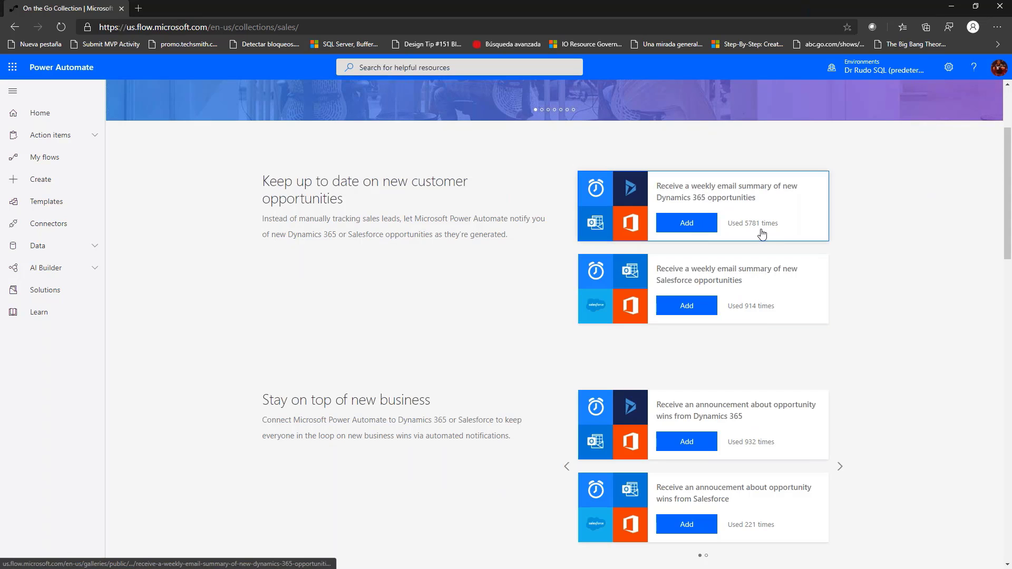
scroll(750, 420, down, 3)
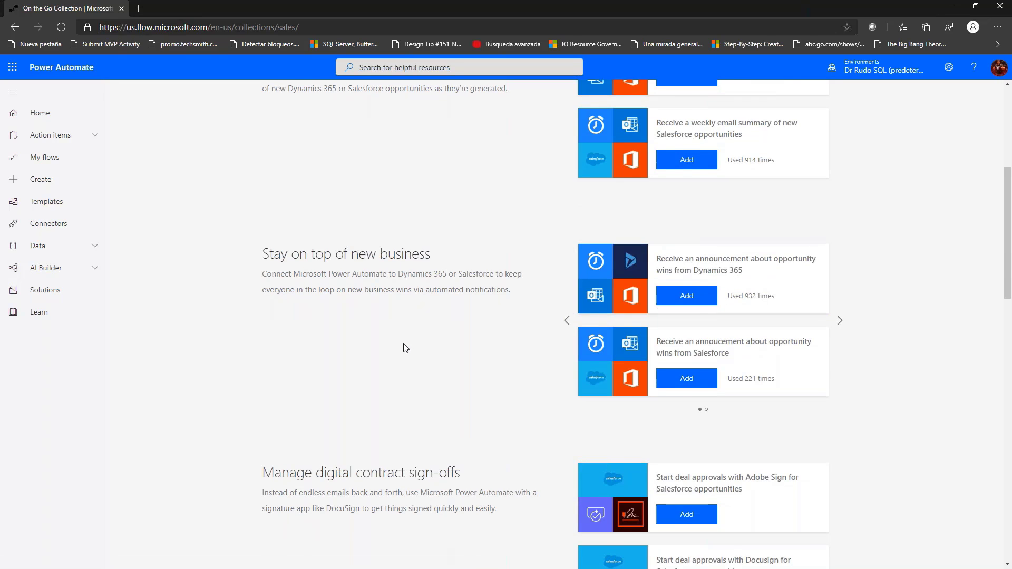
scroll(404, 346, up, 4)
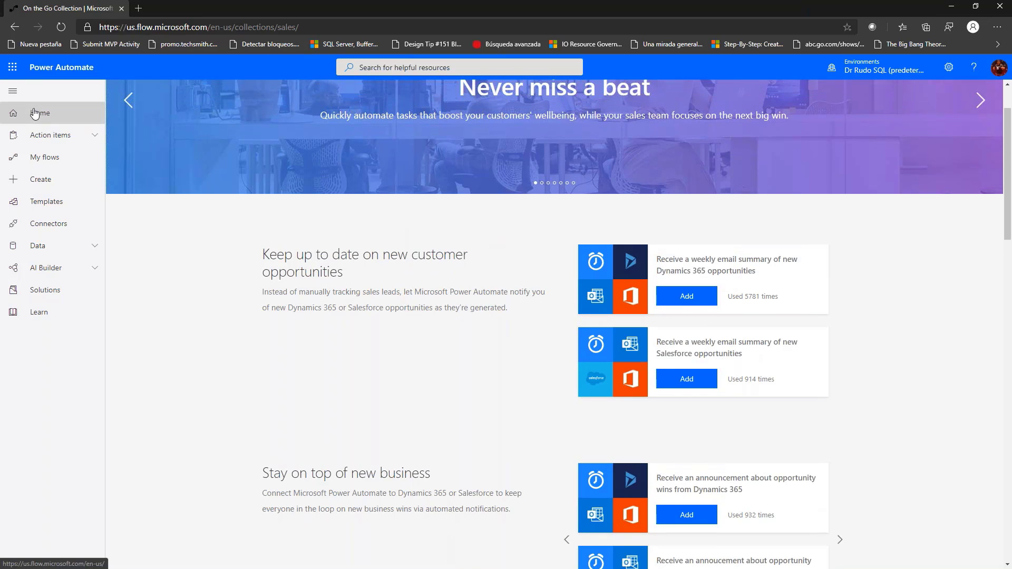
click(38, 113)
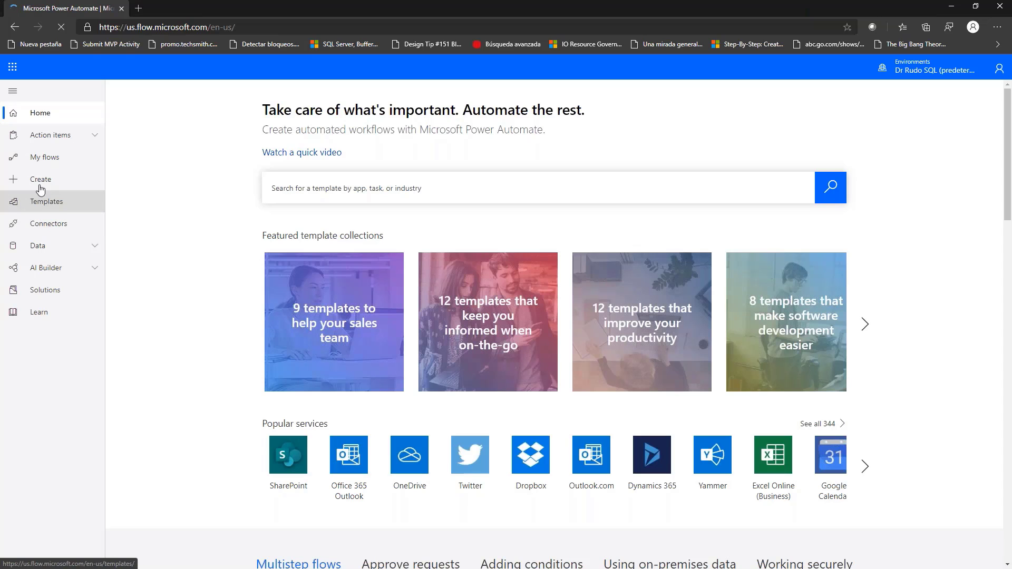
Go to the Create page and browse the Start from a template and connector sections.
click(95, 184)
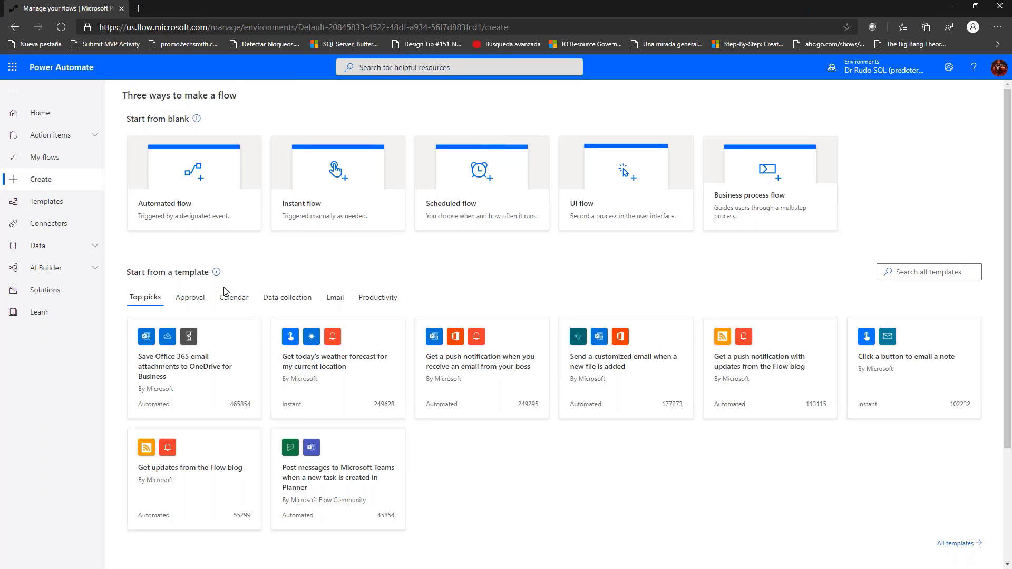
scroll(225, 291, down, 3)
scroll(126, 295, down, 1)
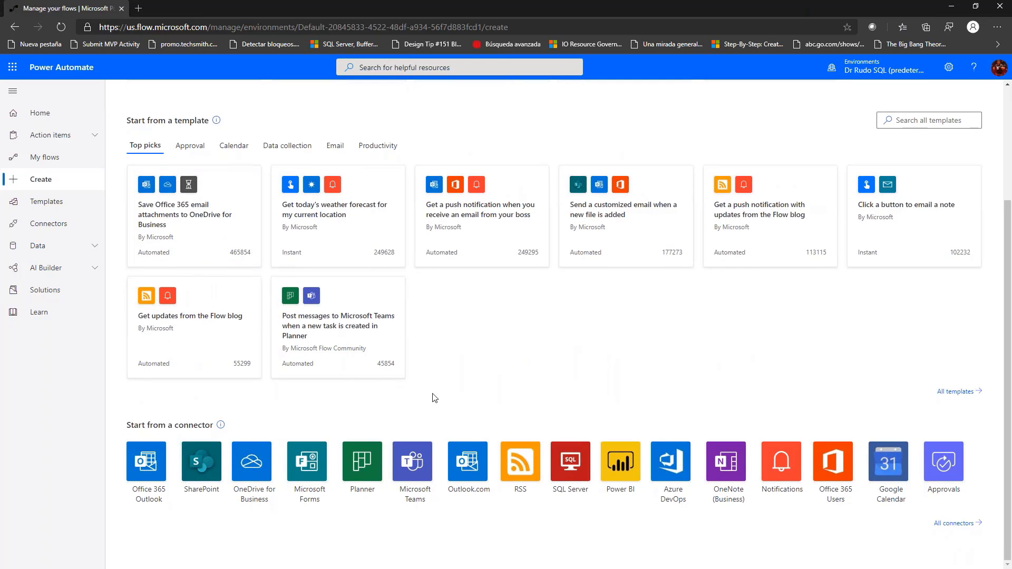
scroll(494, 390, up, 3)
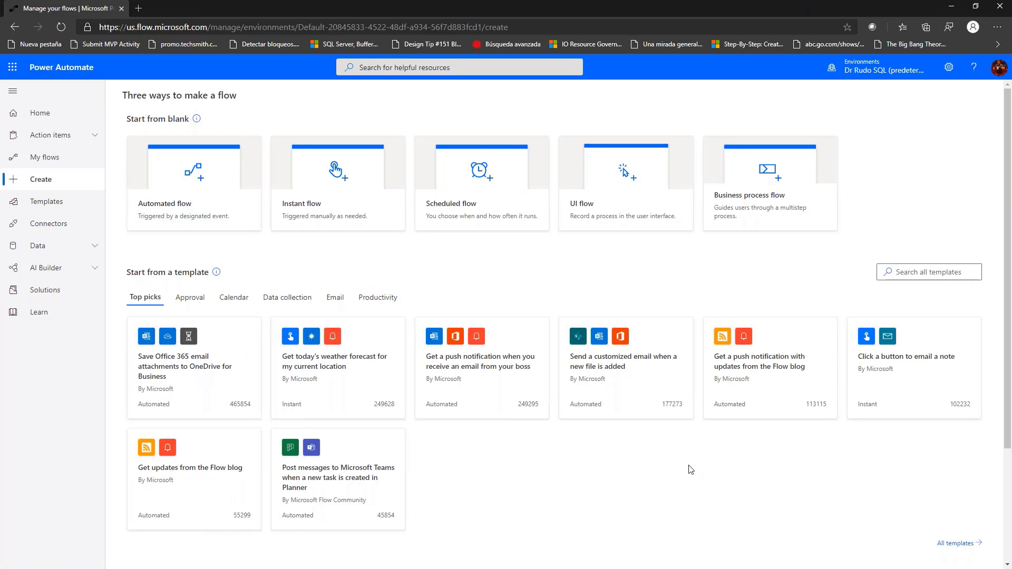
scroll(599, 489, down, 3)
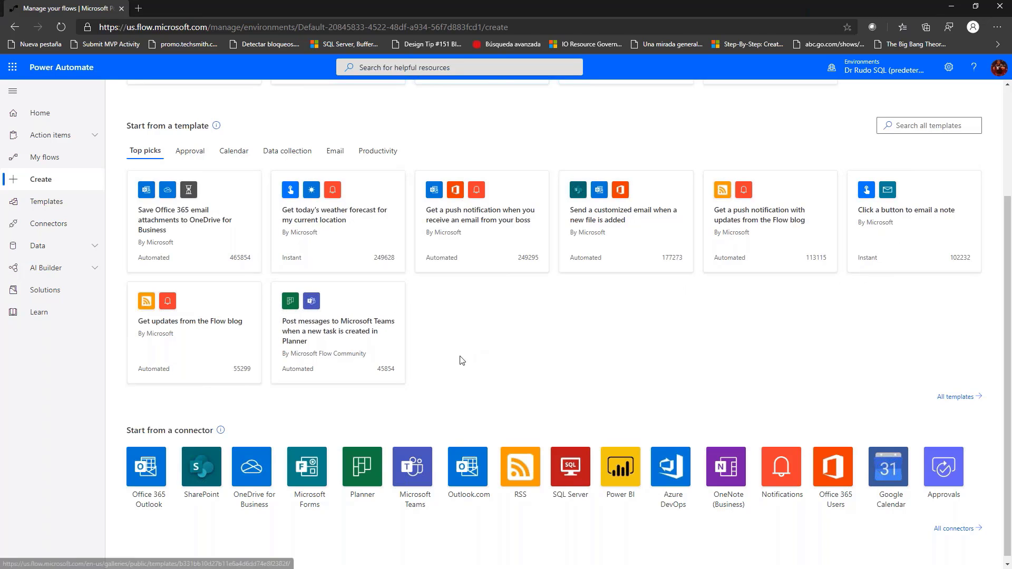
Open the 'Get today's weather forecast for my current location' template using MSN Weather and Notifications.
click(359, 228)
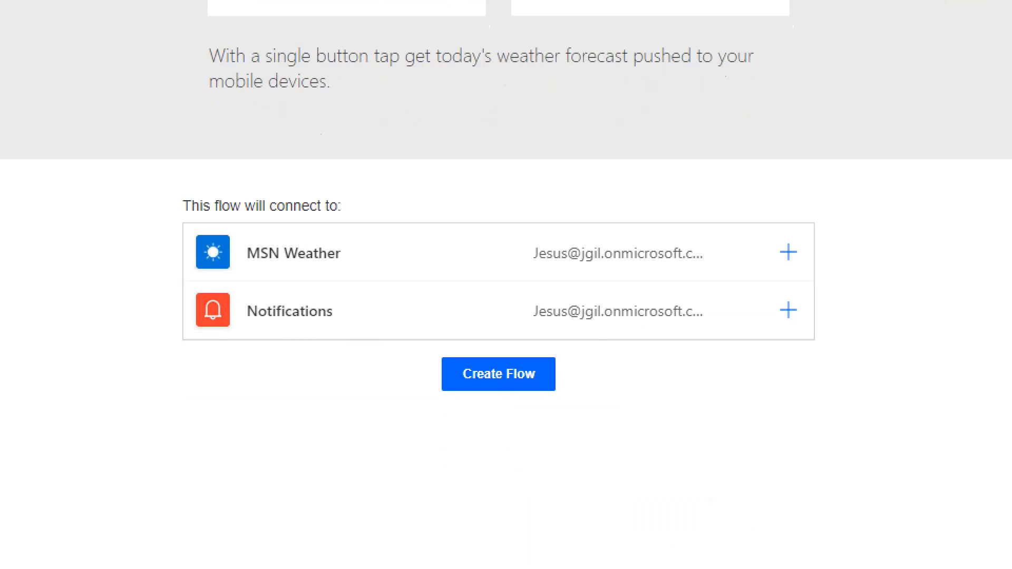
mouse_move(142, 166)
mouse_down()
mouse_move(506, 343)
mouse_move(912, 452)
mouse_move(881, 457)
mouse_up()
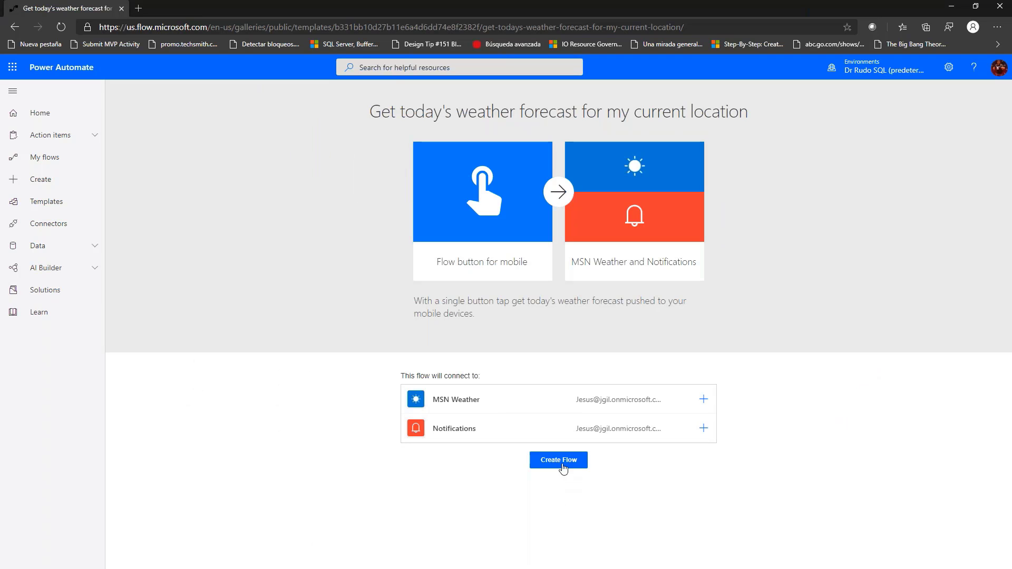
click(563, 466)
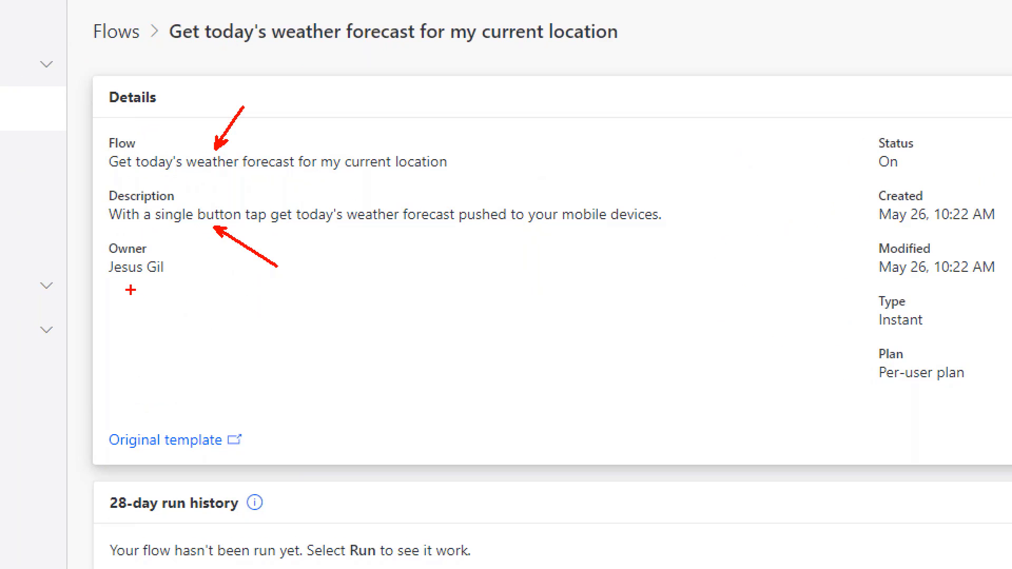
drag(131, 290, 123, 333)
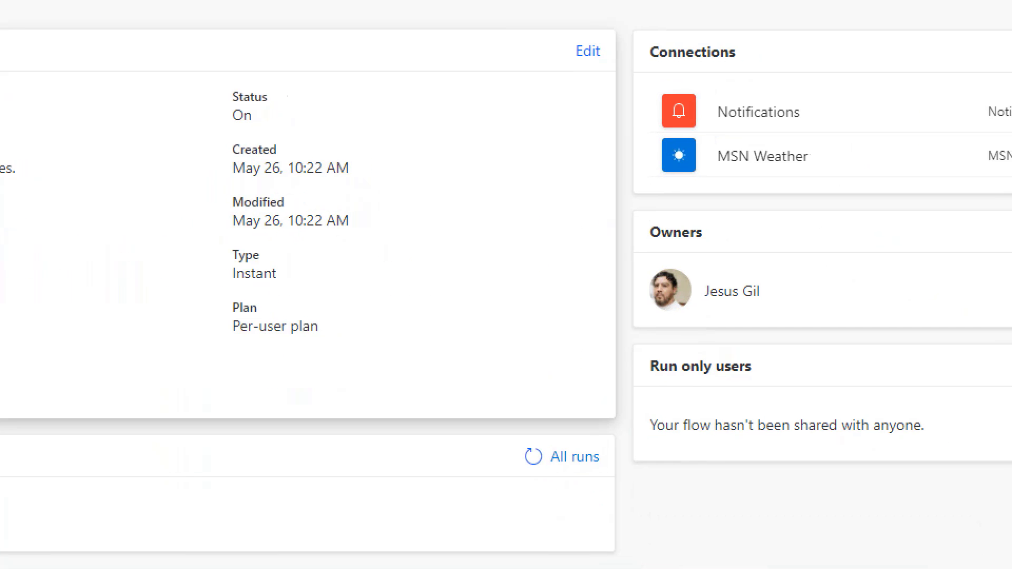
drag(300, 98, 331, 61)
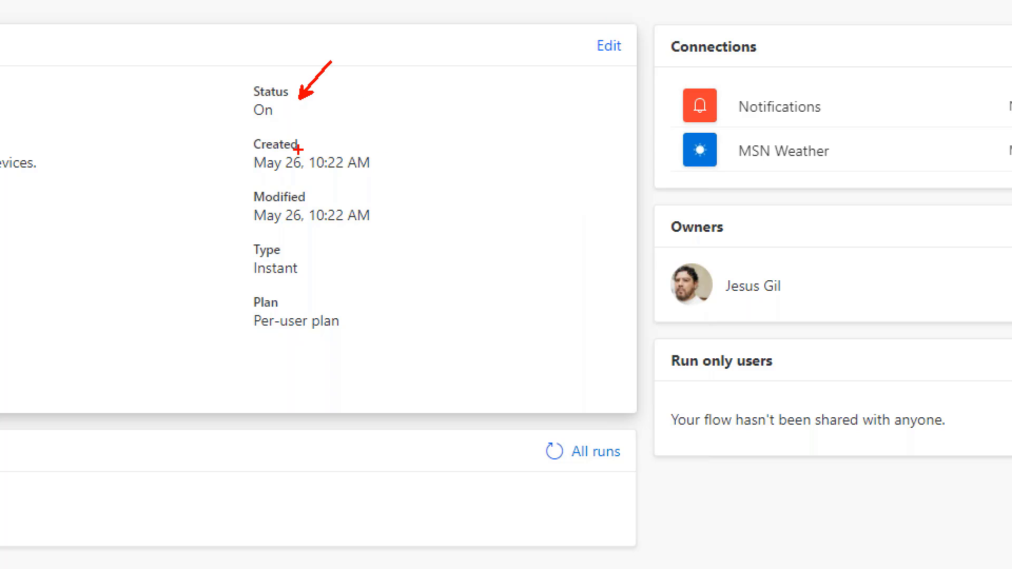
drag(356, 129, 376, 86)
drag(345, 226, 381, 242)
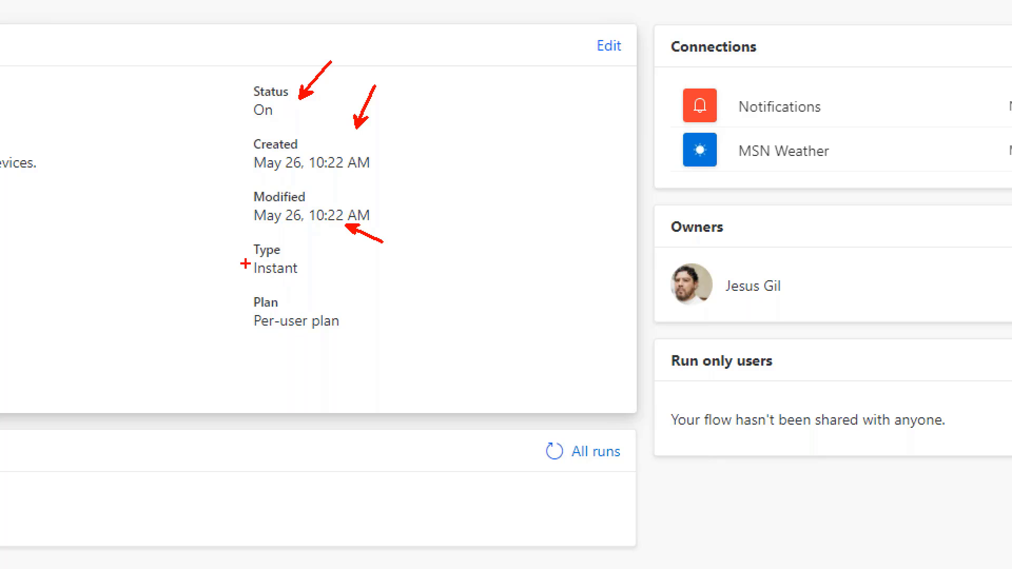
drag(246, 264, 225, 284)
drag(350, 304, 403, 244)
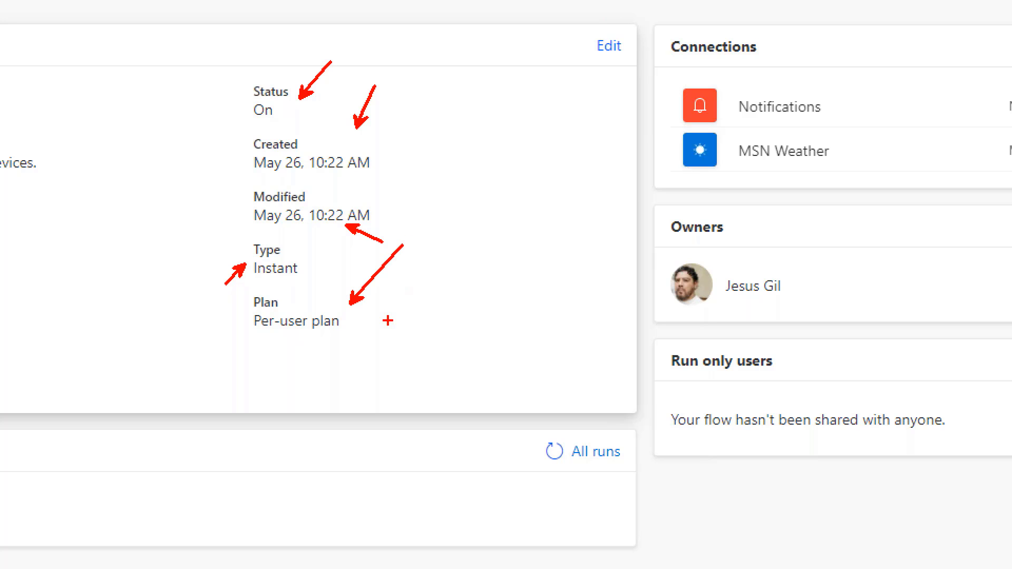
key(Escape)
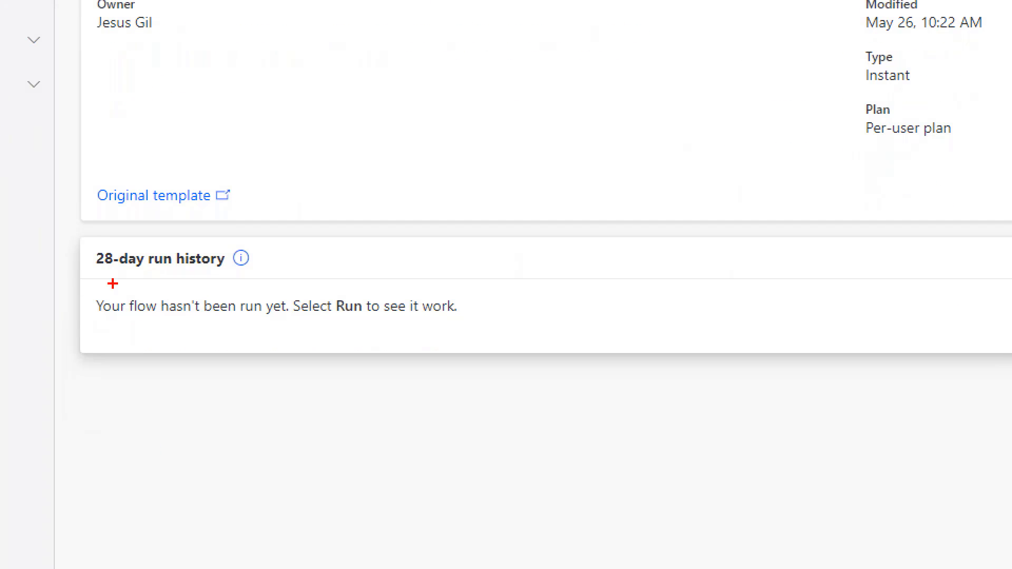
drag(119, 340, 224, 381)
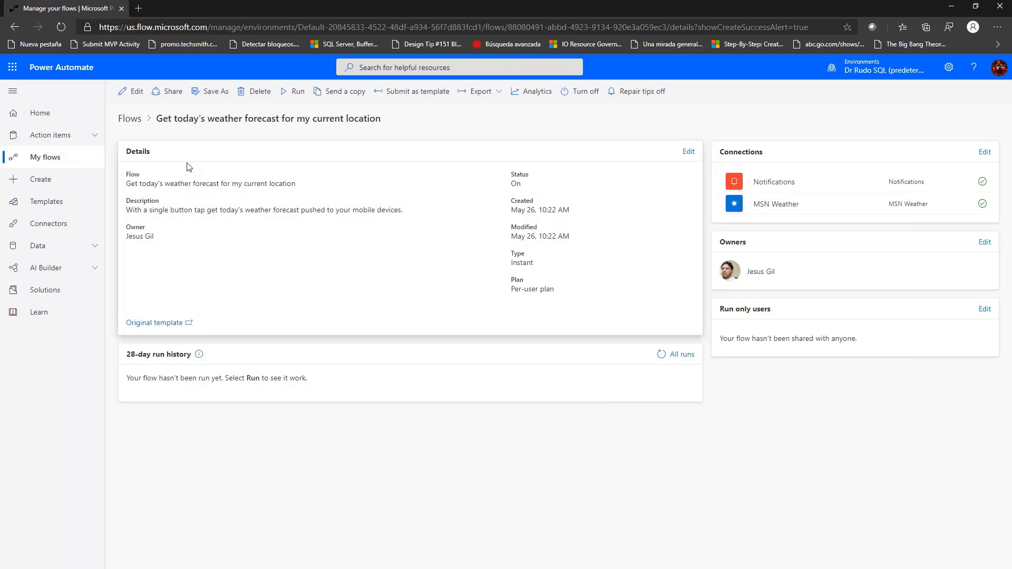
Append 'It's a demo' to the weather flow's description, save it, and open the editor.
click(689, 153)
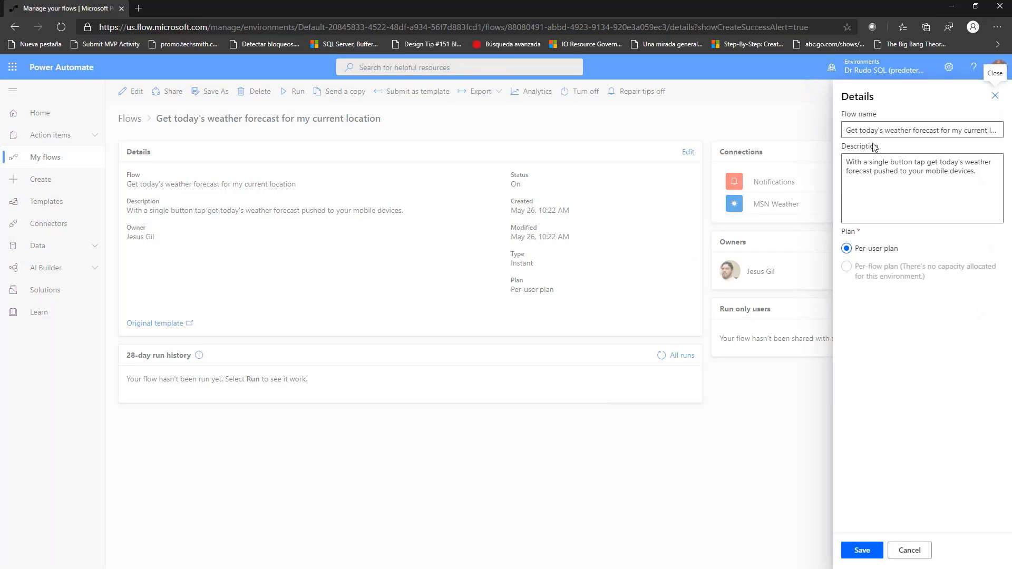
triple_click(879, 135)
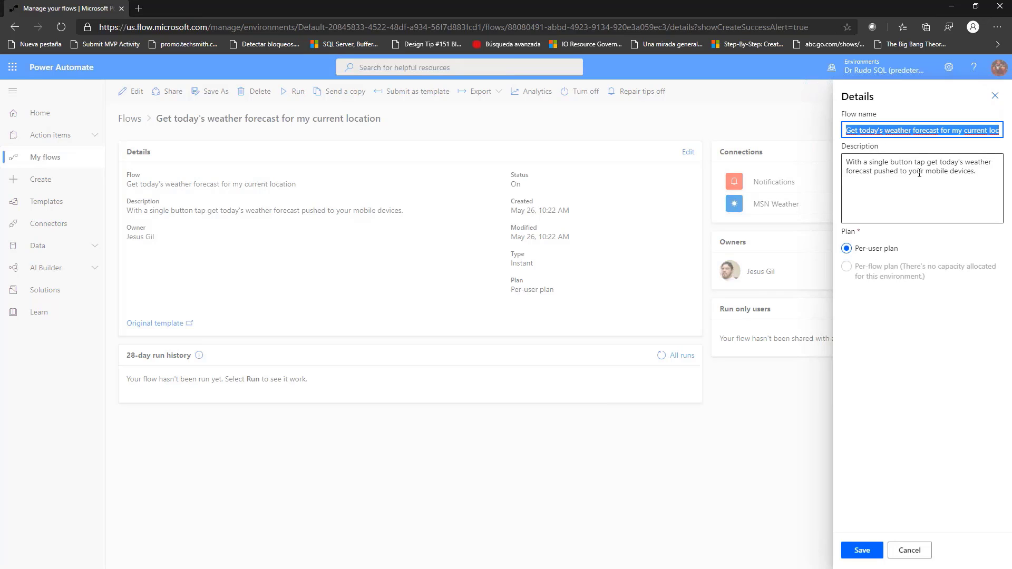
click(878, 181)
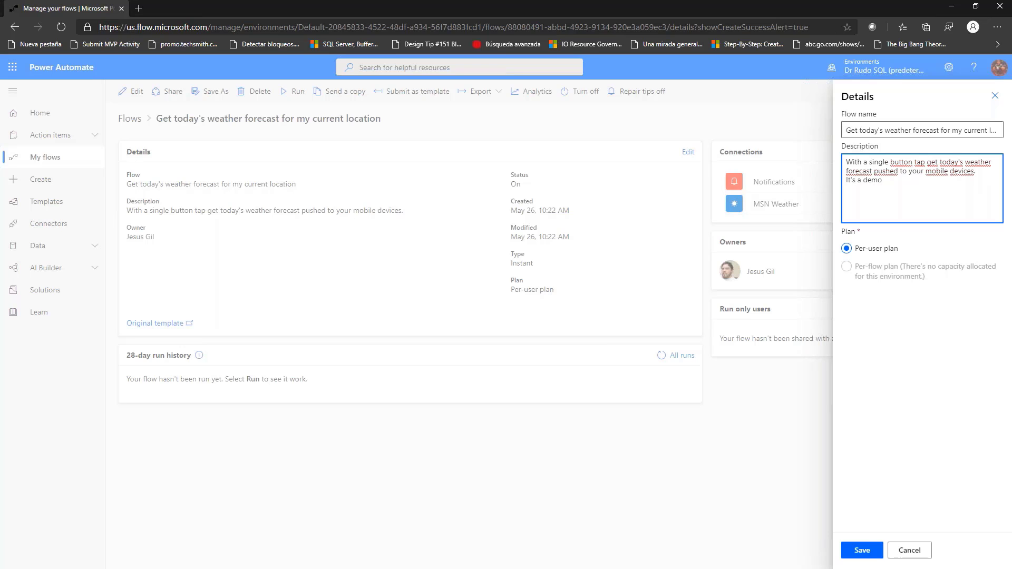
click(859, 551)
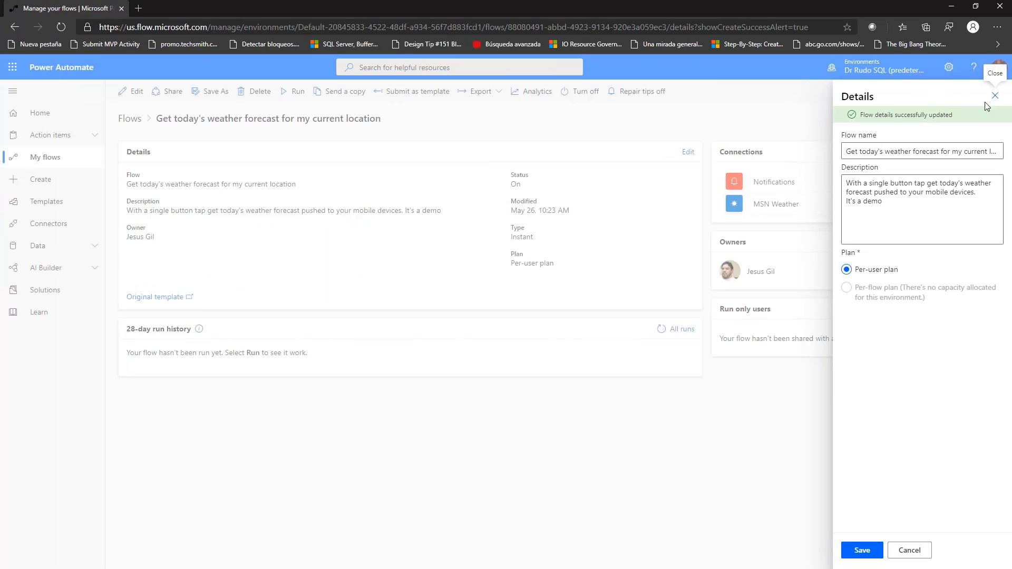
click(995, 95)
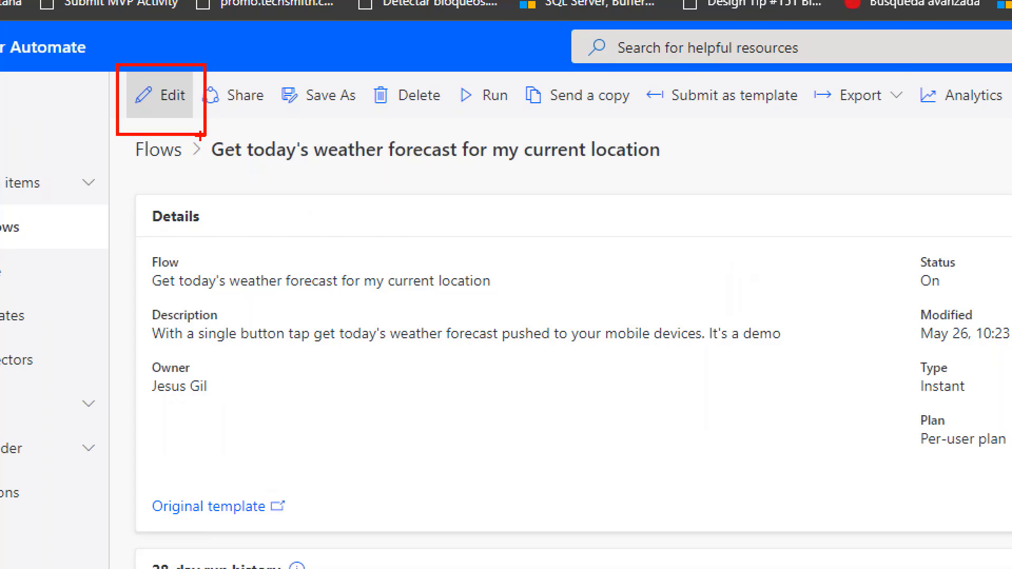
click(153, 105)
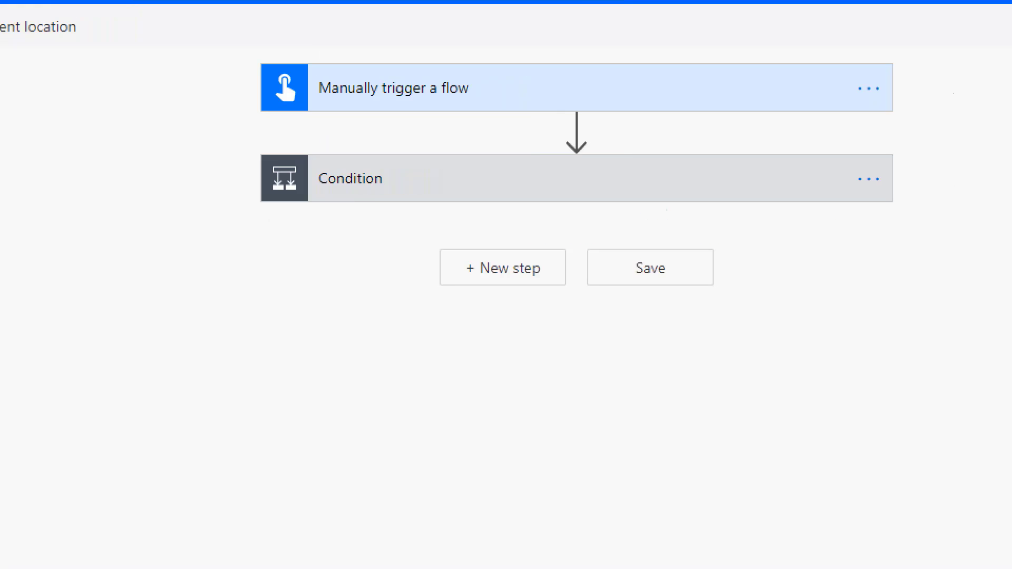
Look over the loaded Manually trigger a flow and Condition cards in the designer.
mouse_move(181, 53)
mouse_down()
mouse_move(182, 74)
mouse_move(918, 366)
mouse_up()
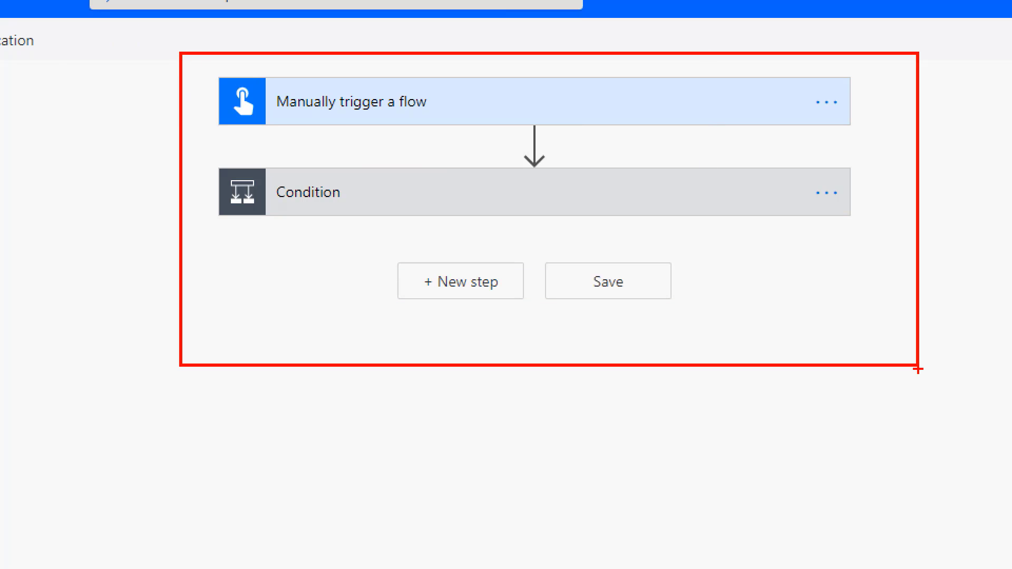
key(Escape)
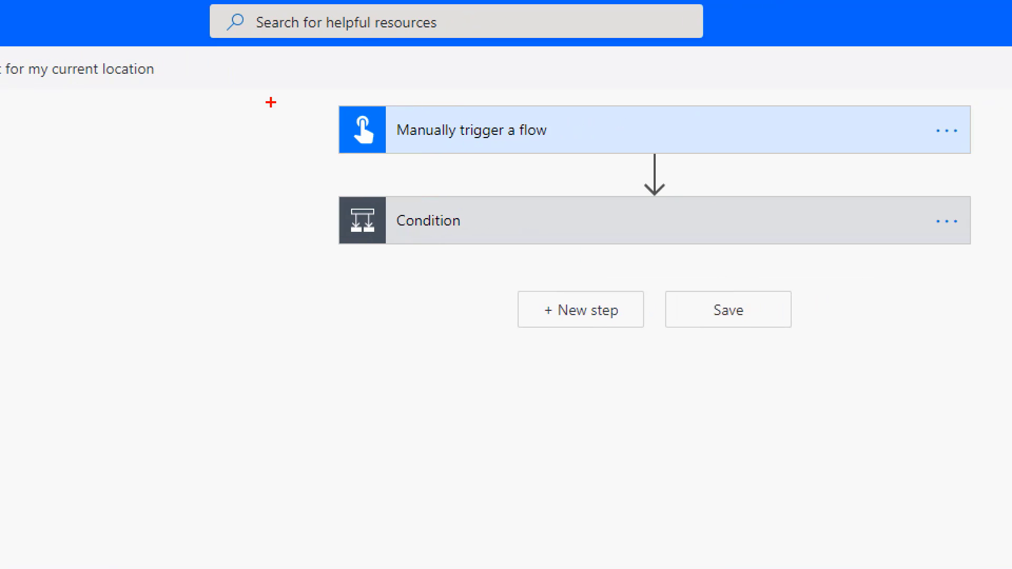
drag(287, 117, 202, 186)
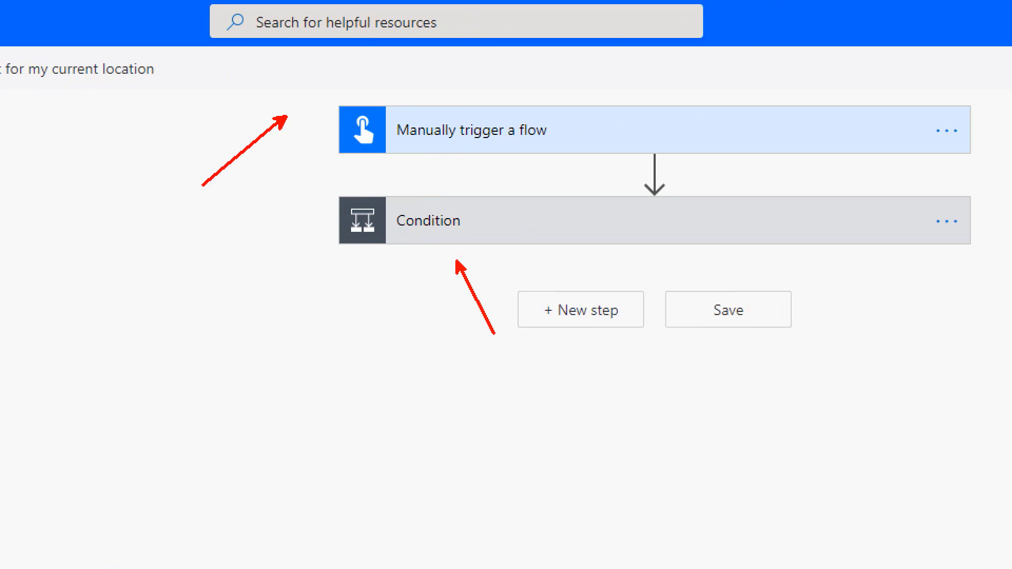
drag(456, 260, 494, 333)
mouse_move(501, 261)
mouse_down()
mouse_move(622, 377)
mouse_move(661, 367)
mouse_up()
key(Escape)
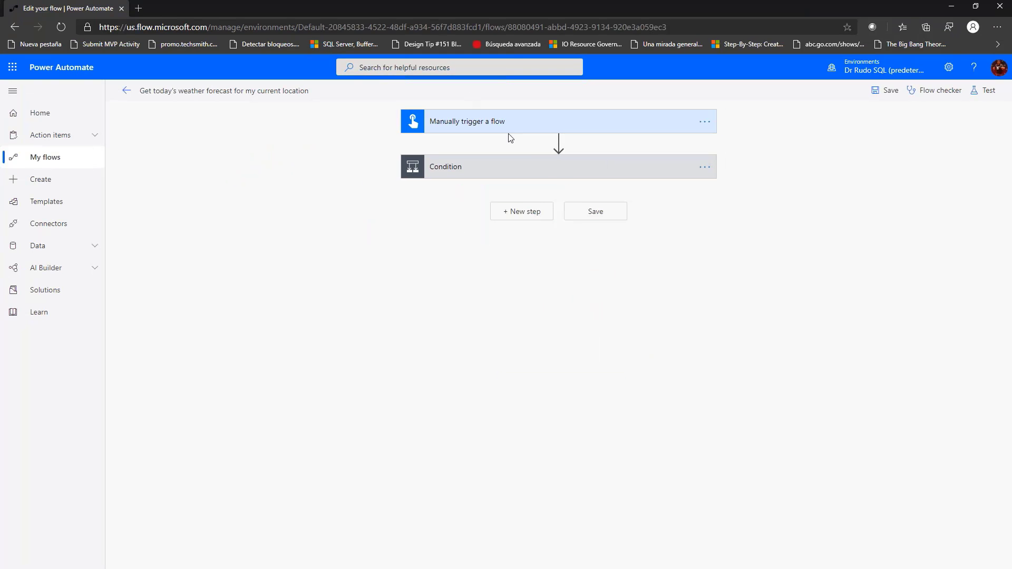
Expand the manual trigger and Condition cards to reveal the If yes / If no branches.
click(606, 131)
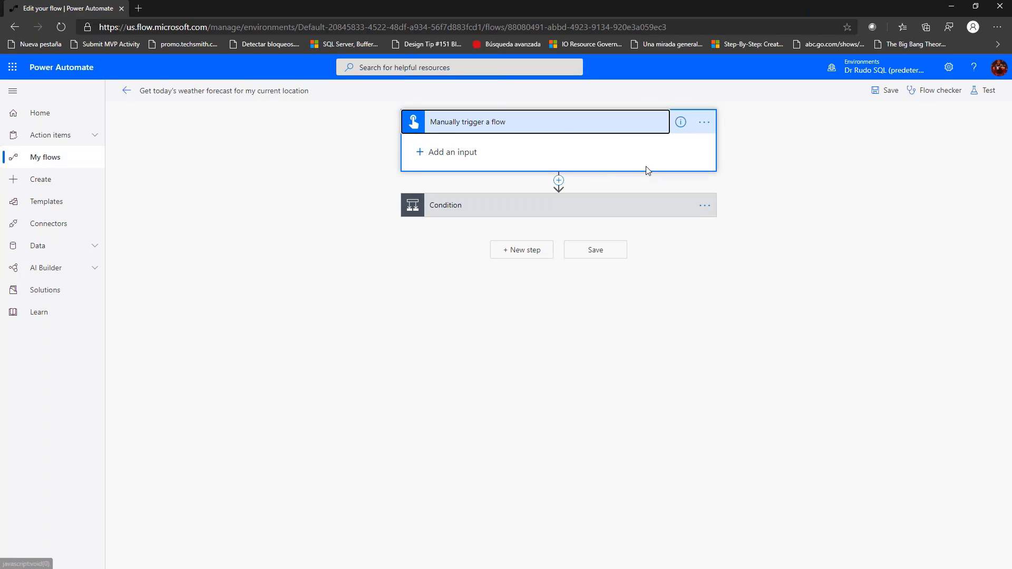
click(479, 211)
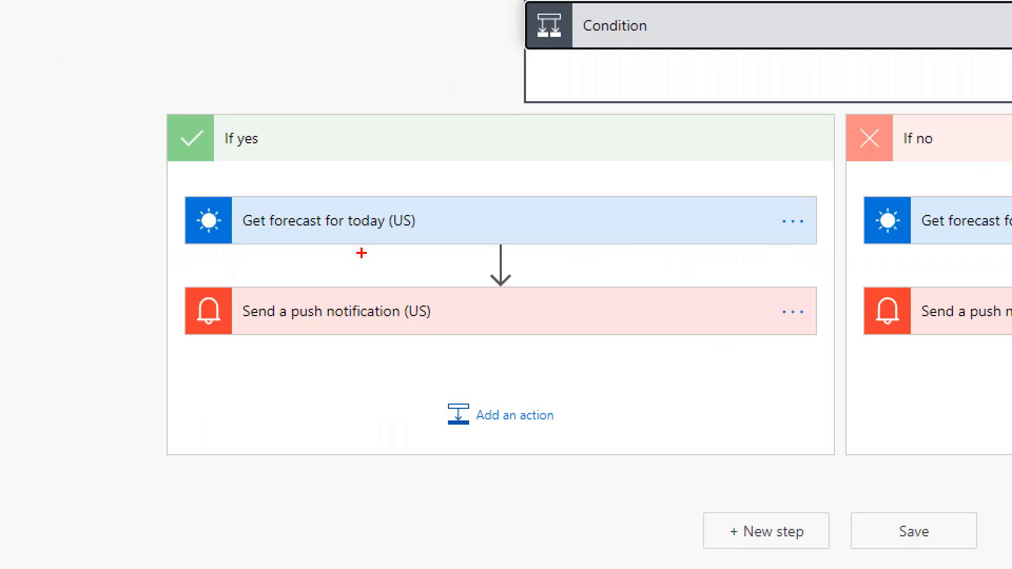
drag(392, 202, 412, 152)
drag(347, 345, 380, 386)
key(Escape)
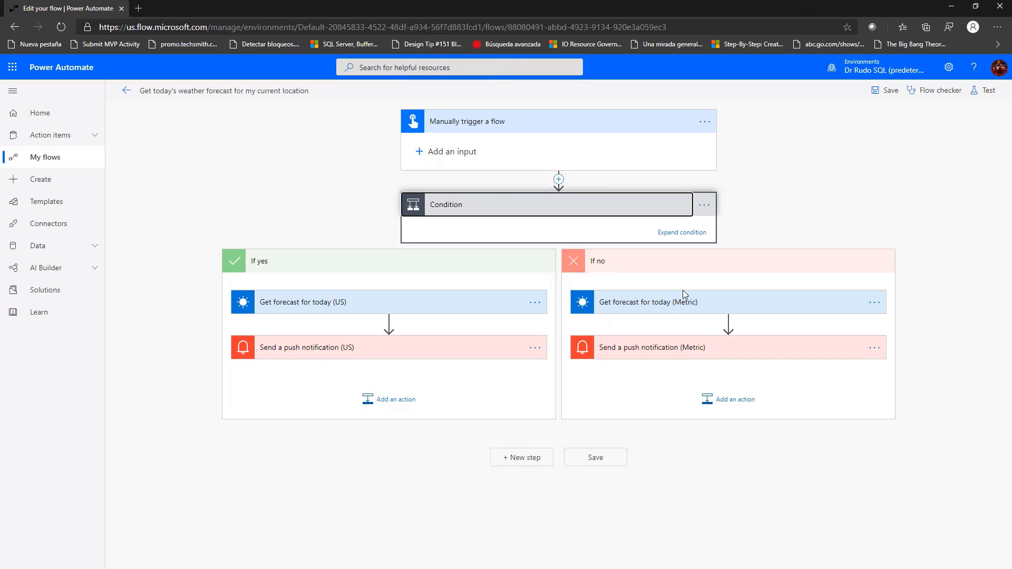
Inspect the US forecast and push-notification actions under yes and Metric versions under no.
key(ctrl+1)
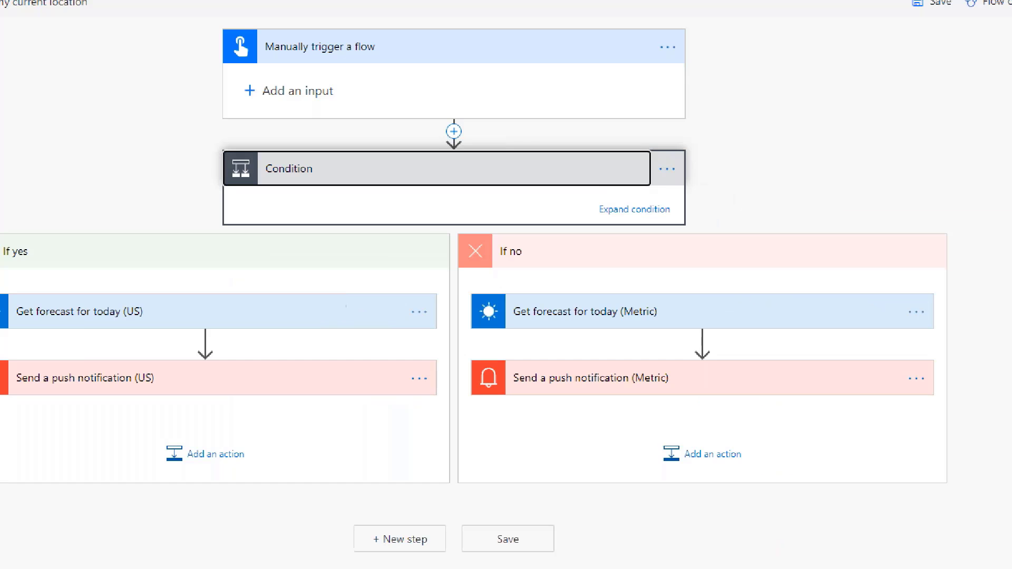
click(806, 278)
drag(553, 298, 585, 264)
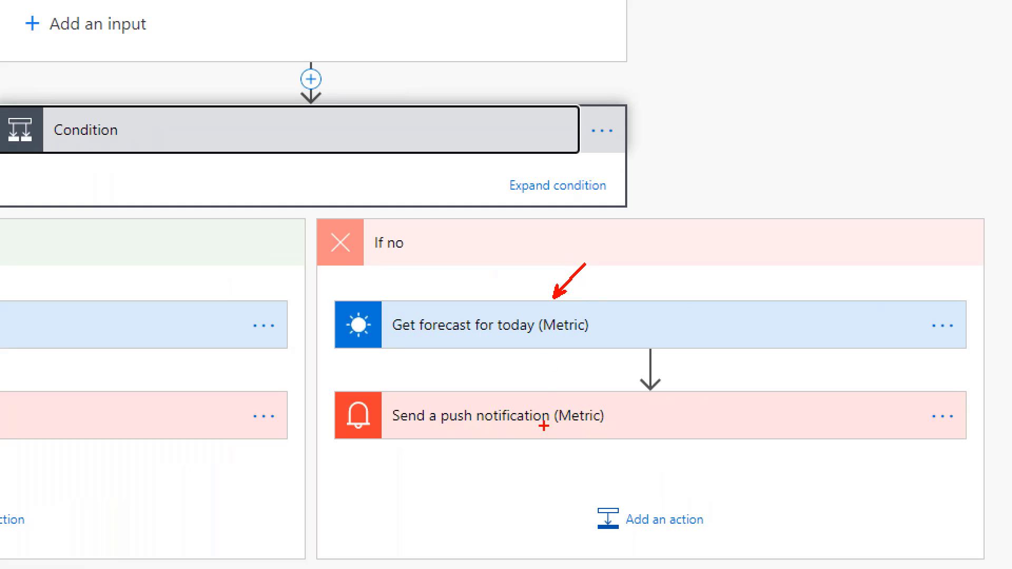
drag(512, 447, 548, 478)
key(Escape)
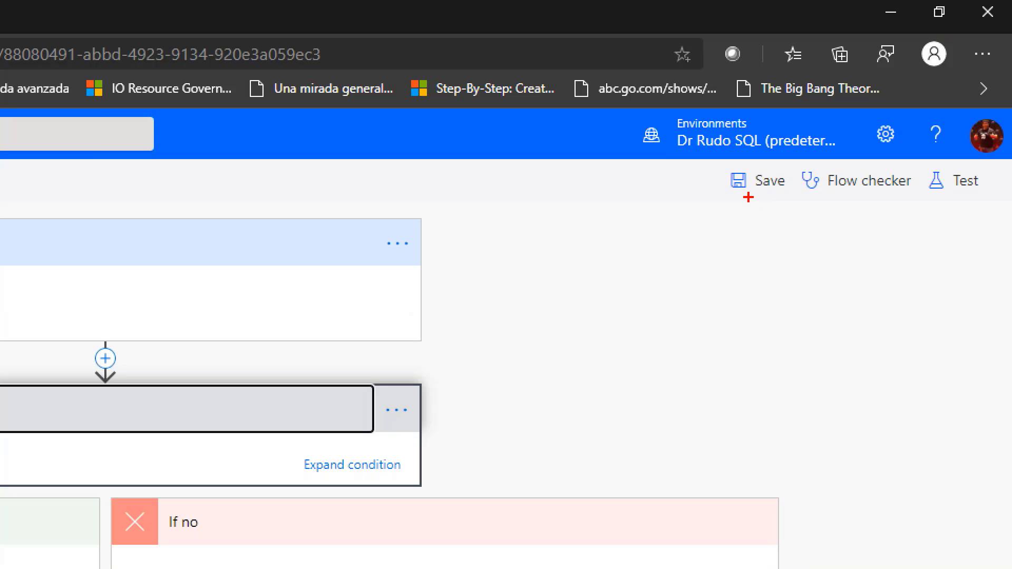
drag(748, 197, 707, 255)
drag(841, 200, 882, 274)
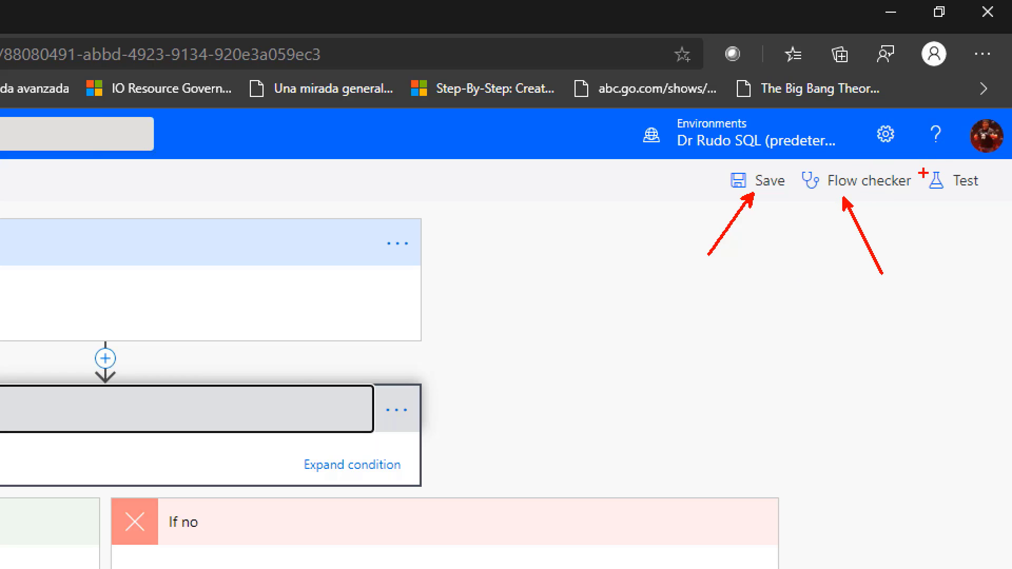
drag(921, 169, 984, 211)
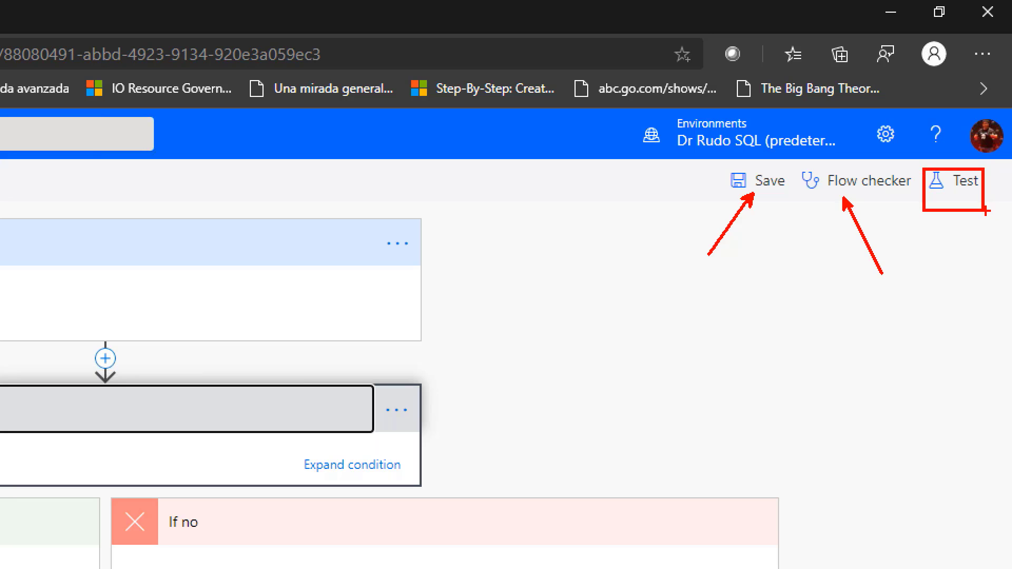
key(Escape)
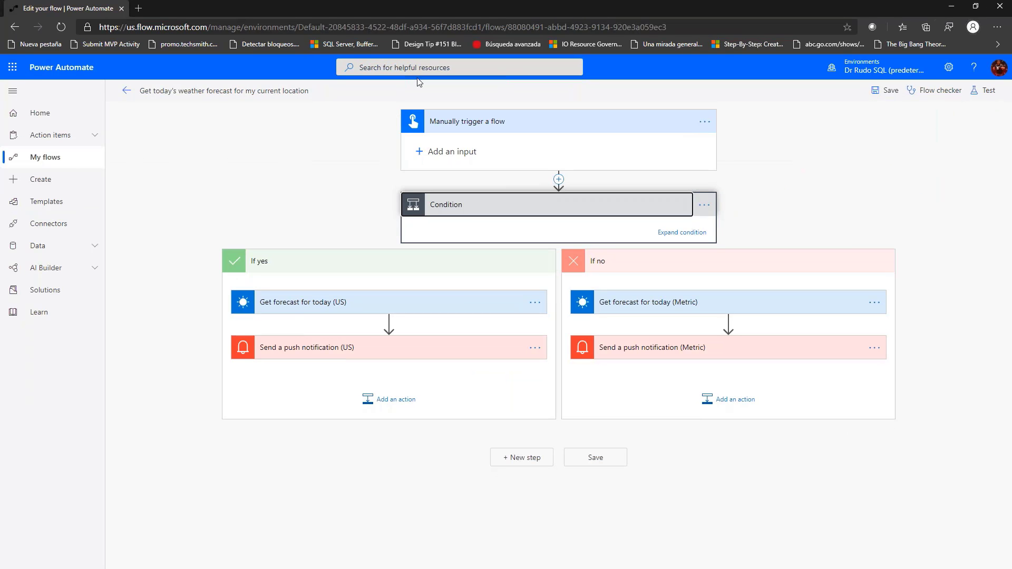
Test the flow choosing 'I'll perform the trigger action', then Save & Test.
click(988, 94)
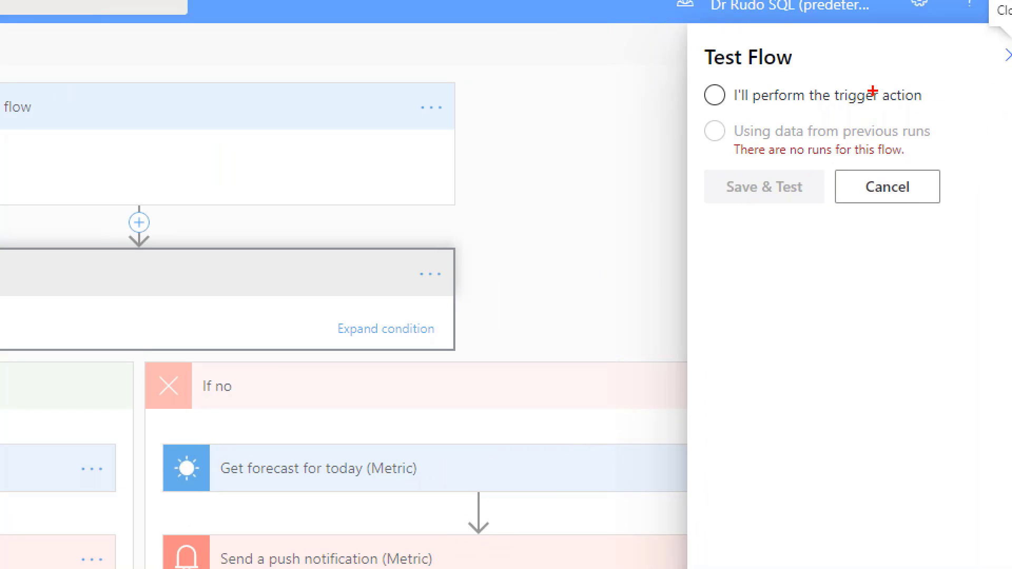
drag(872, 91, 895, 53)
drag(704, 151, 684, 167)
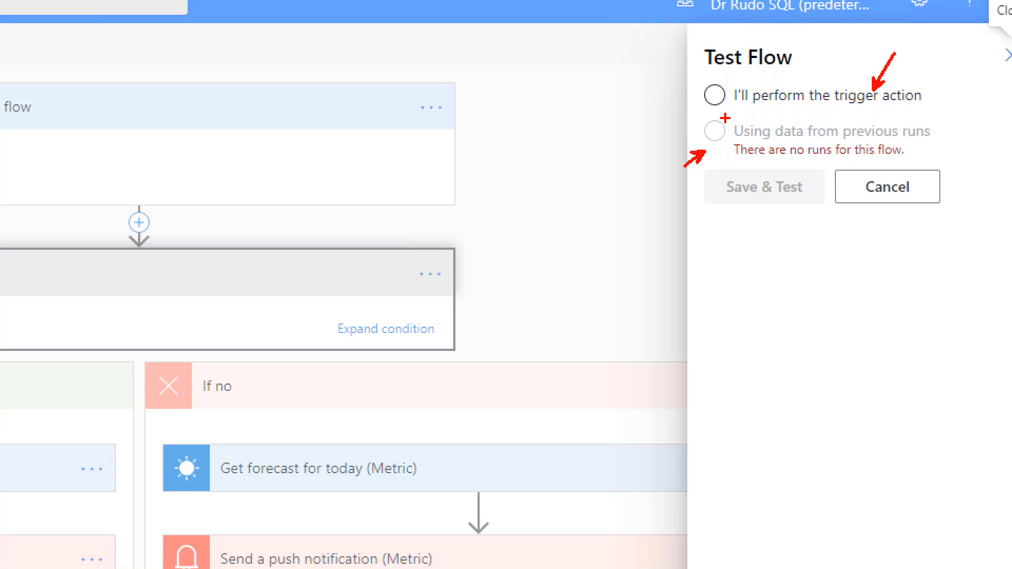
mouse_move(731, 120)
mouse_down()
mouse_move(781, 157)
mouse_move(955, 165)
mouse_up()
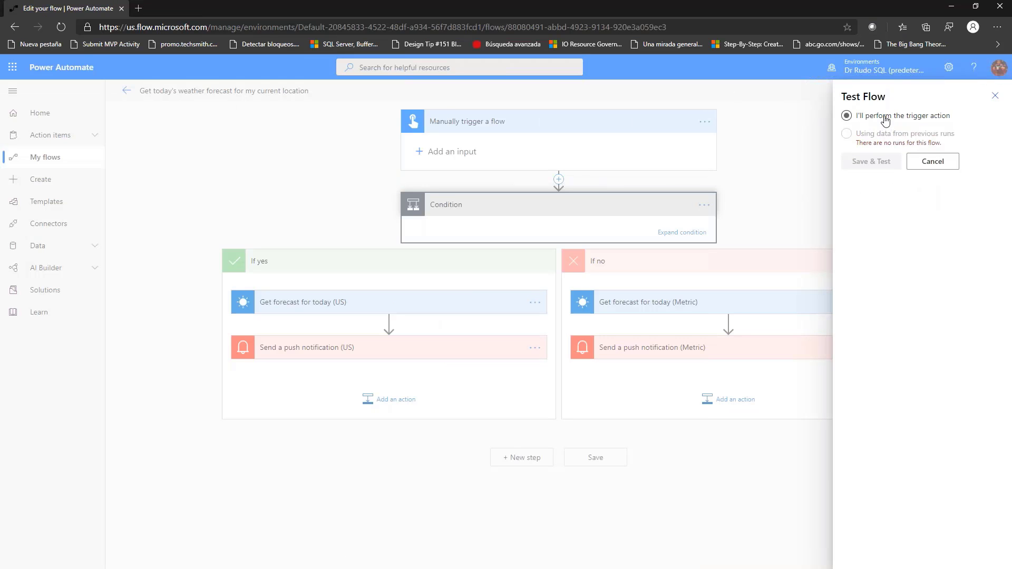
click(783, 98)
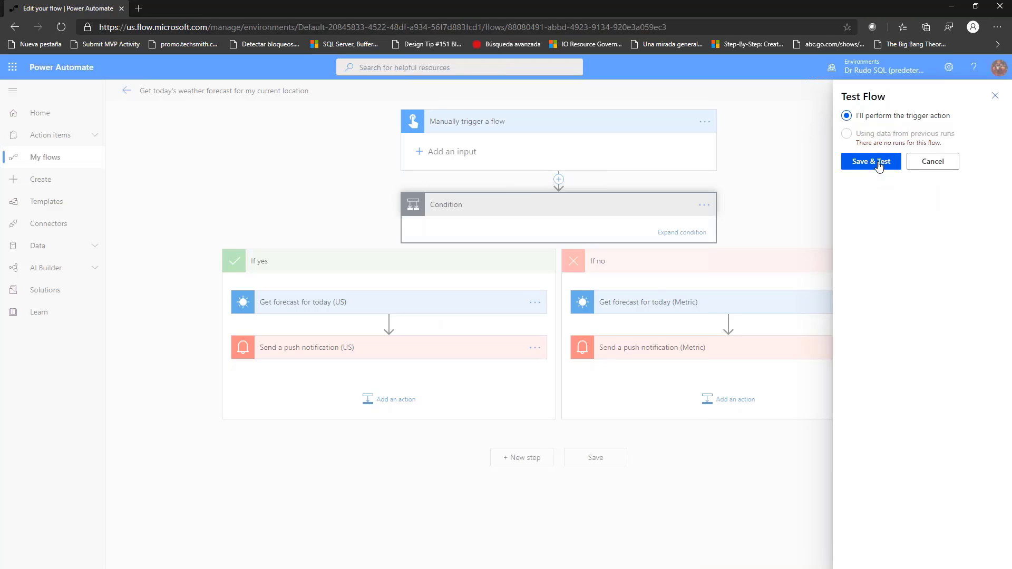
click(878, 163)
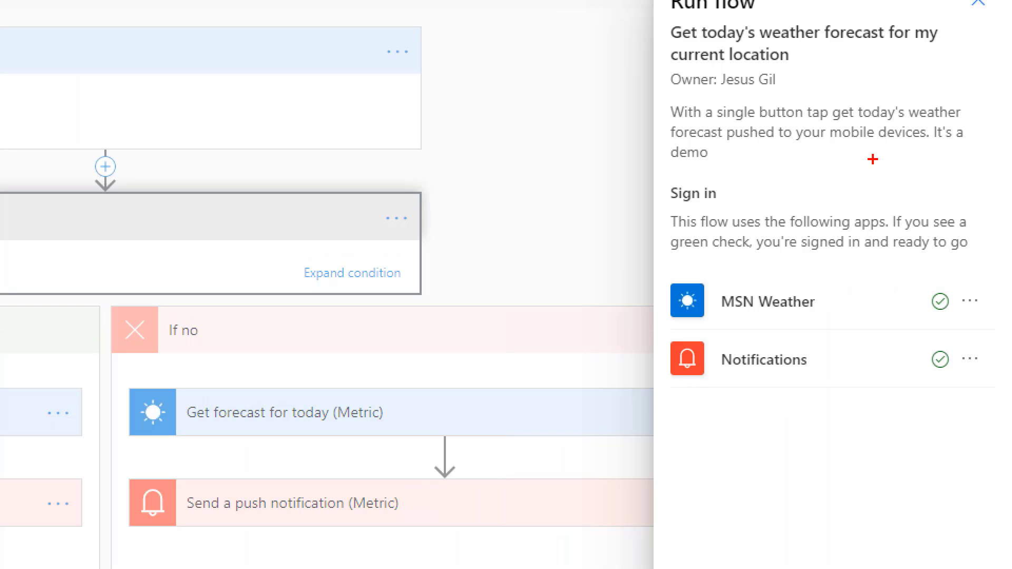
Cancel the Run flow panel without running the weather flow.
drag(845, 160, 823, 194)
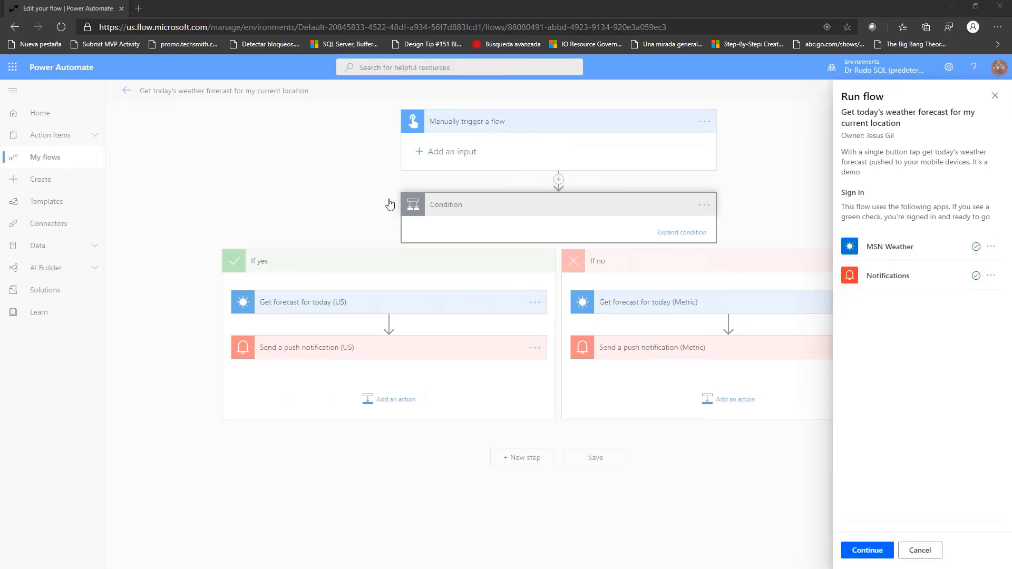
click(920, 550)
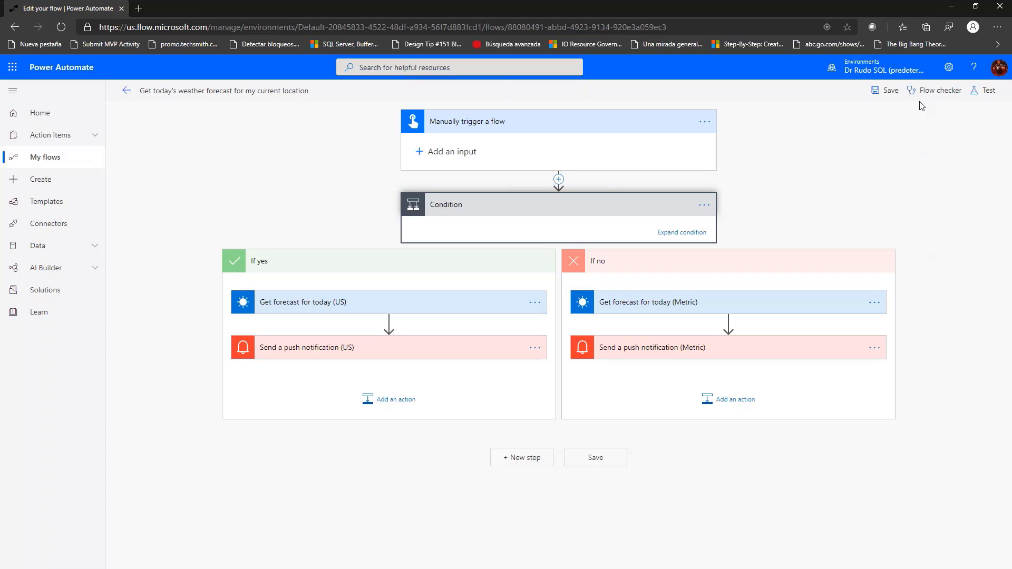
Exit the editor via the back arrow and open My flows to find the weather flow.
click(127, 94)
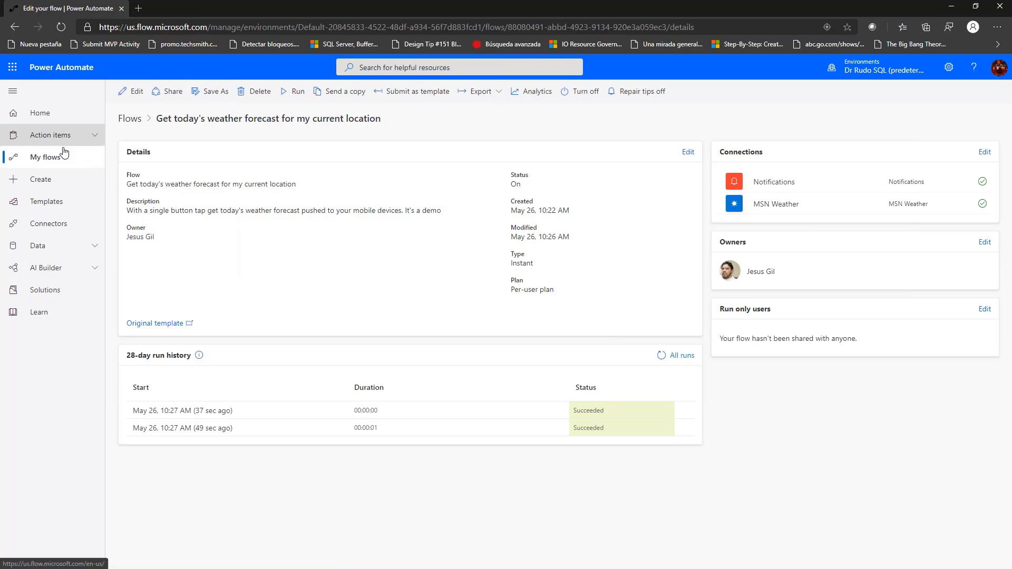
click(48, 158)
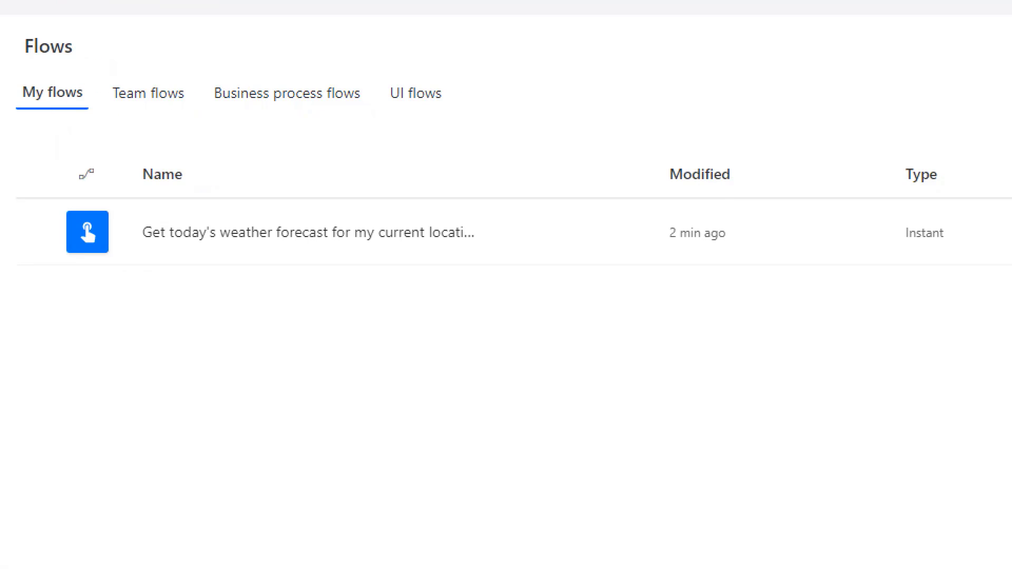
click(236, 250)
drag(229, 272, 216, 316)
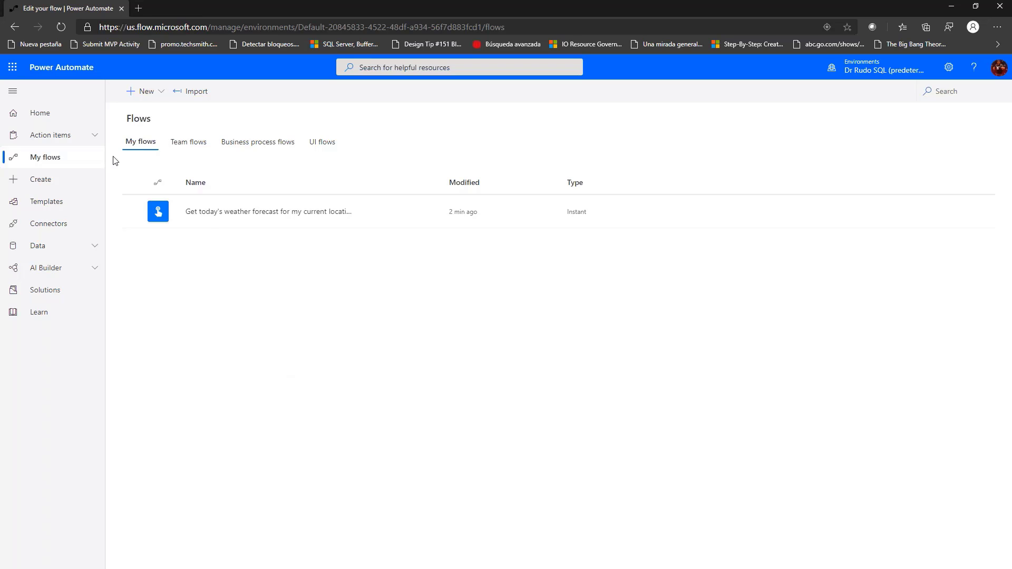
Return to the Create page and scroll through its blank, template and connector options.
click(46, 183)
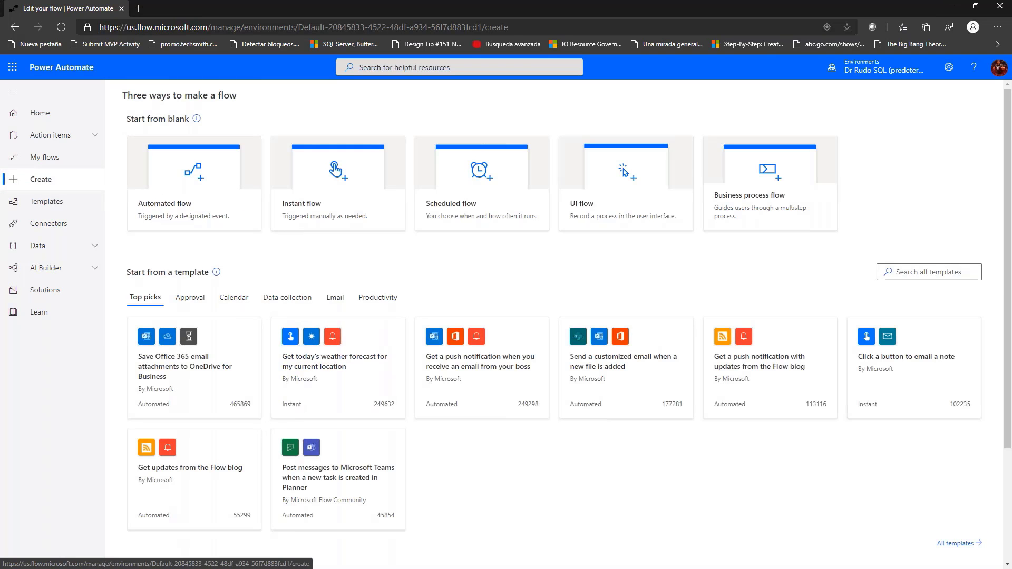
scroll(295, 277, up, 3)
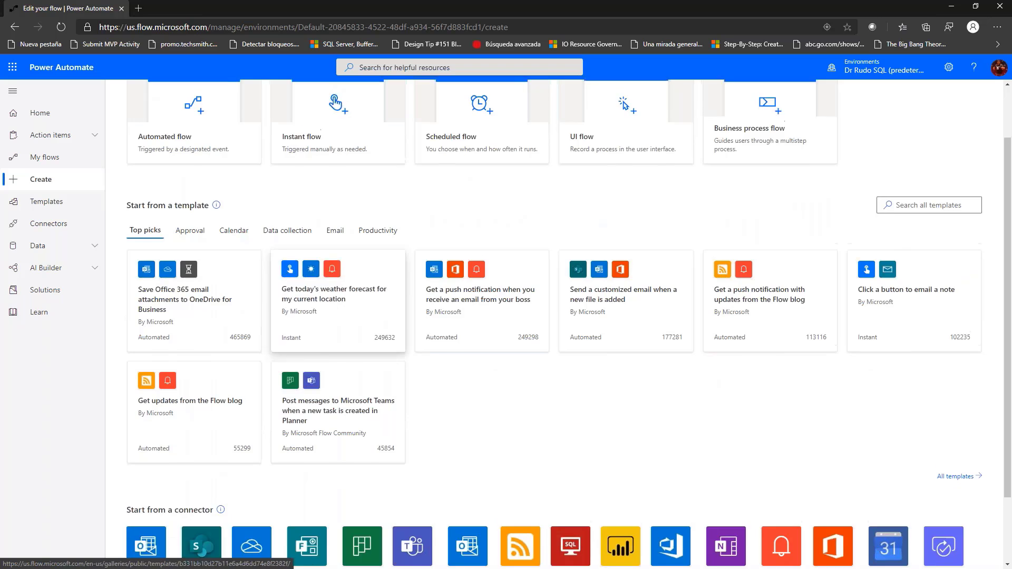
scroll(332, 296, down, 3)
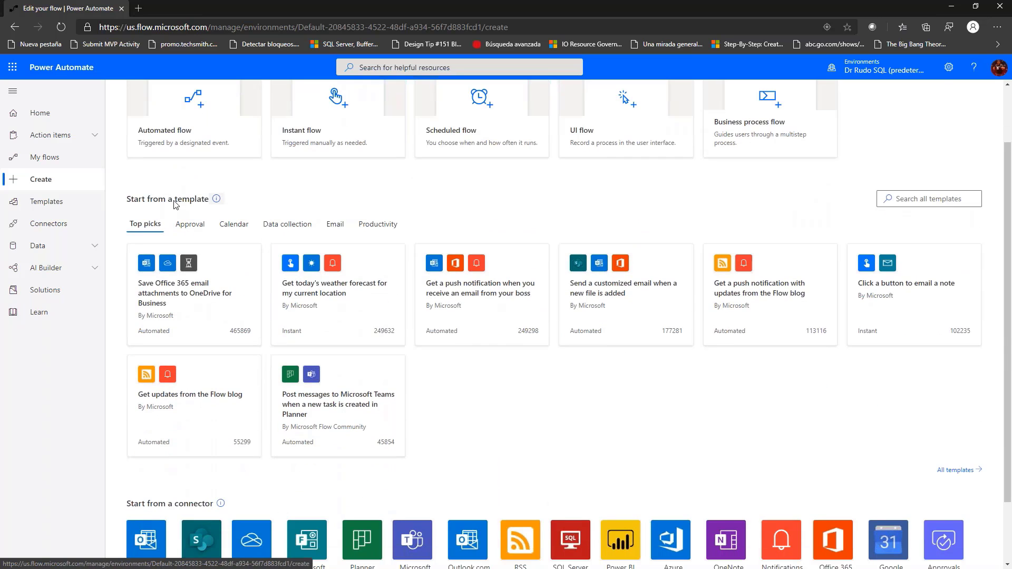
scroll(199, 379, down, 2)
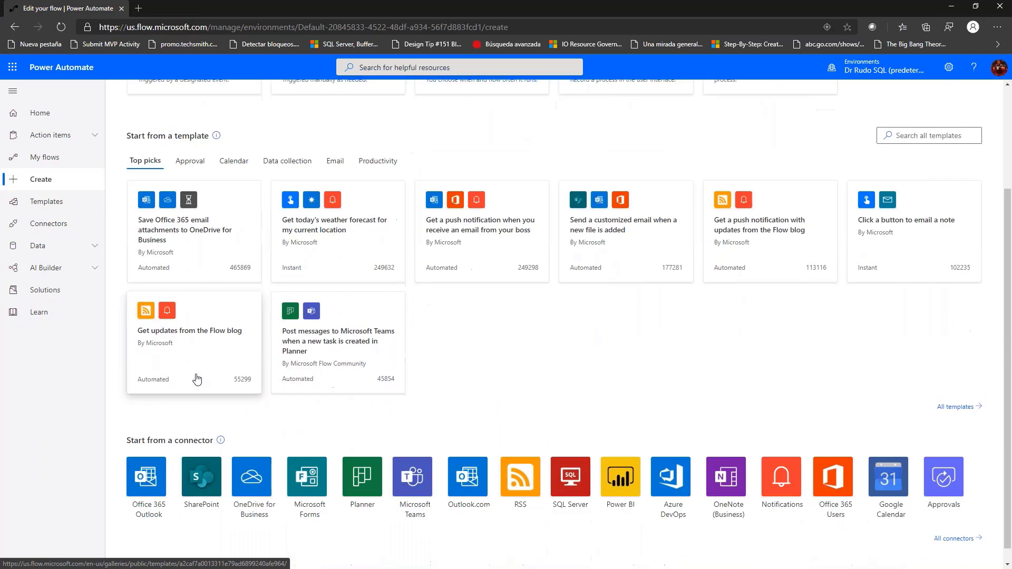
scroll(613, 356, up, 2)
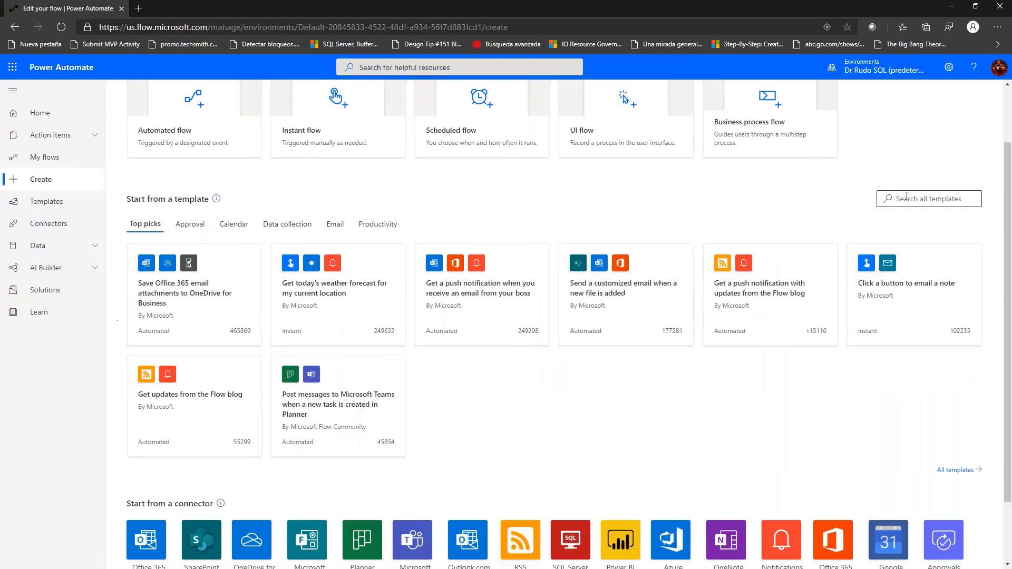
Search all templates for 'twitter' and look through the results.
click(908, 197)
text(tw)
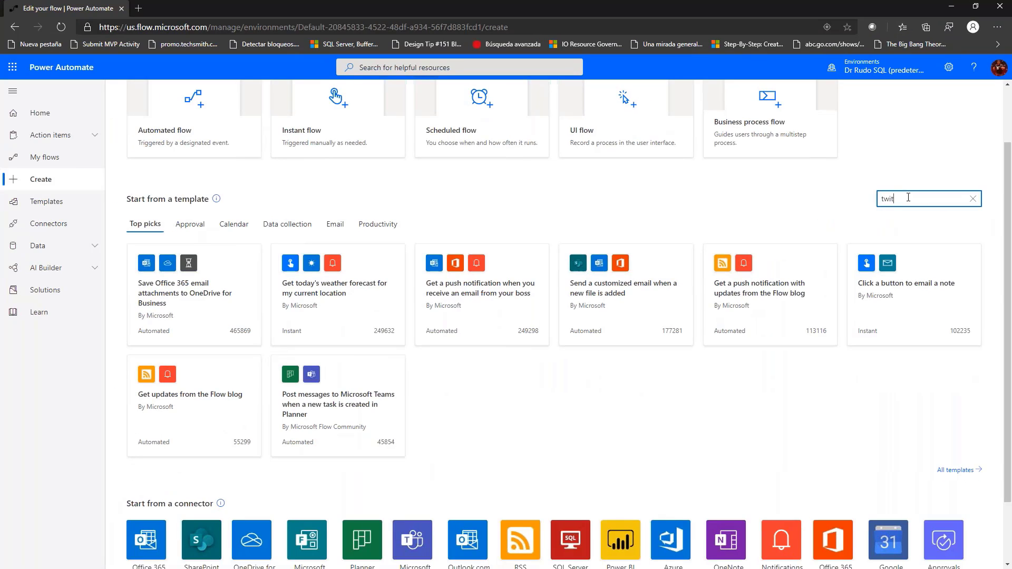
text(itter)
key(Return)
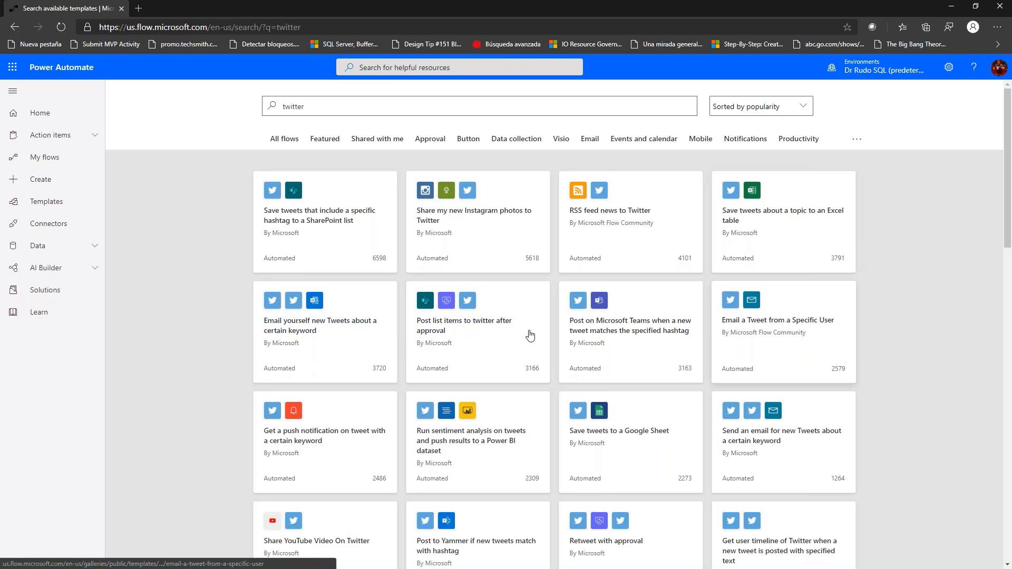
scroll(761, 332, down, 2)
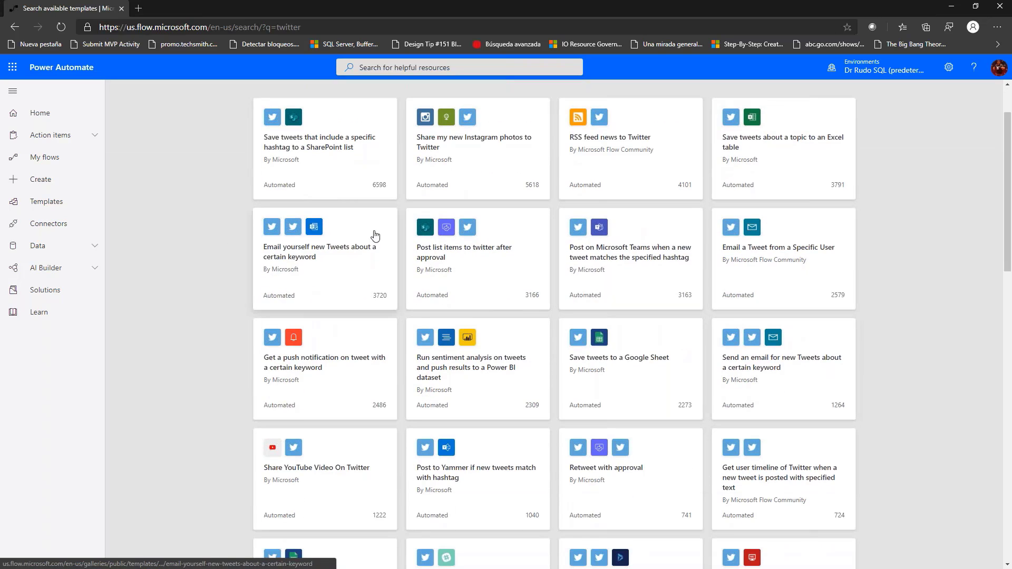
scroll(903, 337, up, 2)
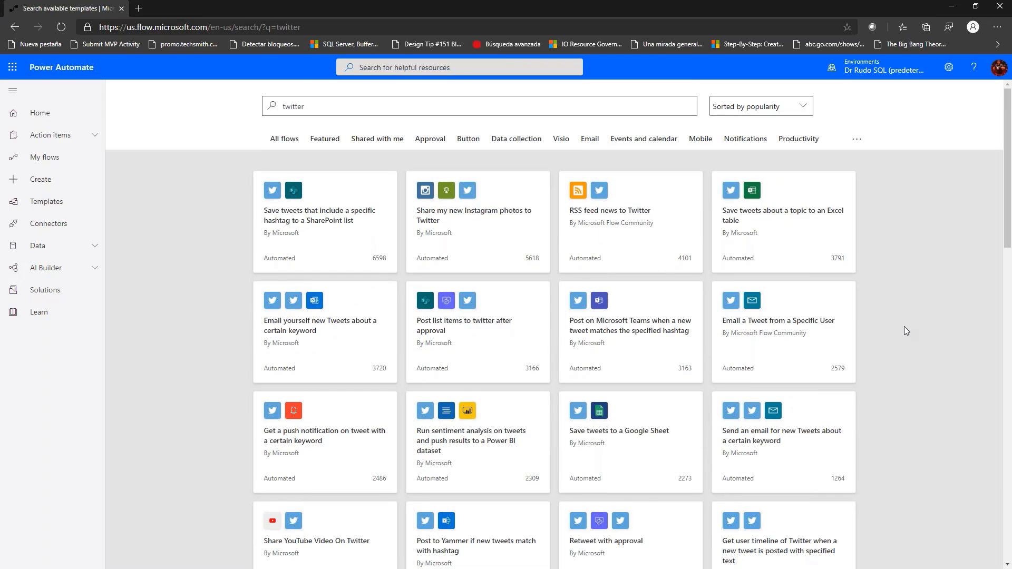
scroll(901, 349, down, 2)
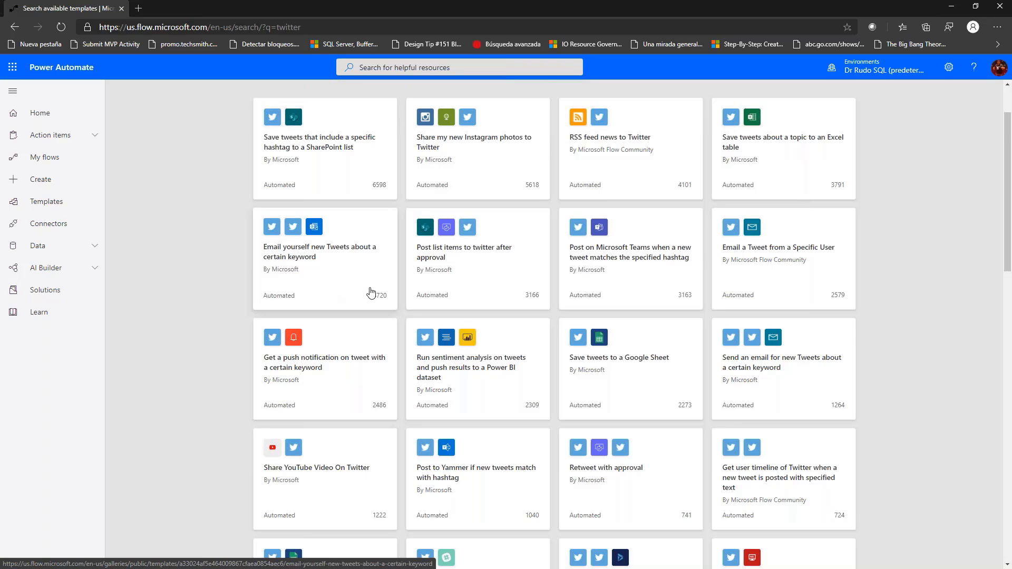
scroll(355, 300, down, 5)
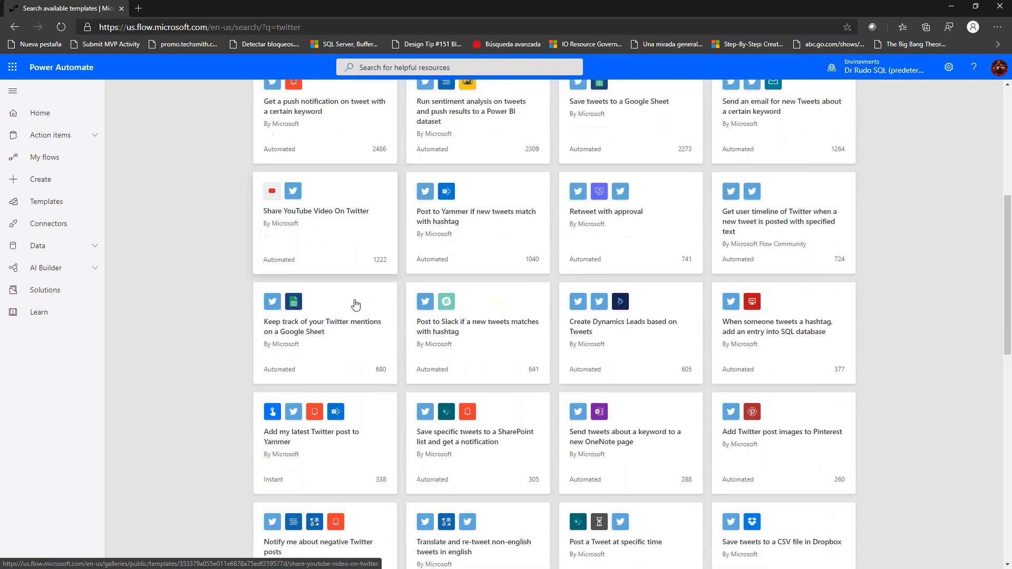
scroll(355, 305, down, 6)
scroll(356, 304, up, 6)
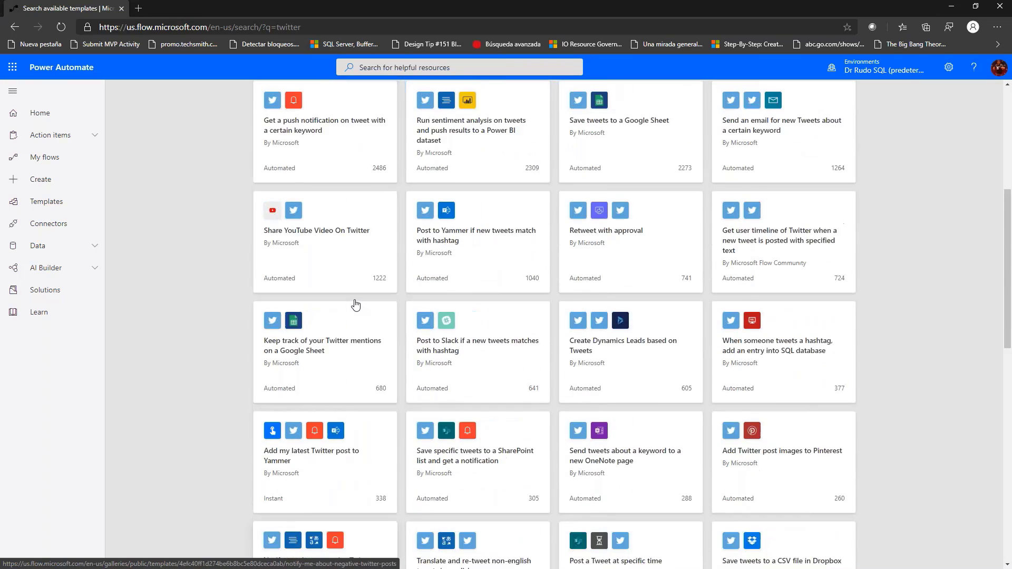
scroll(356, 305, up, 6)
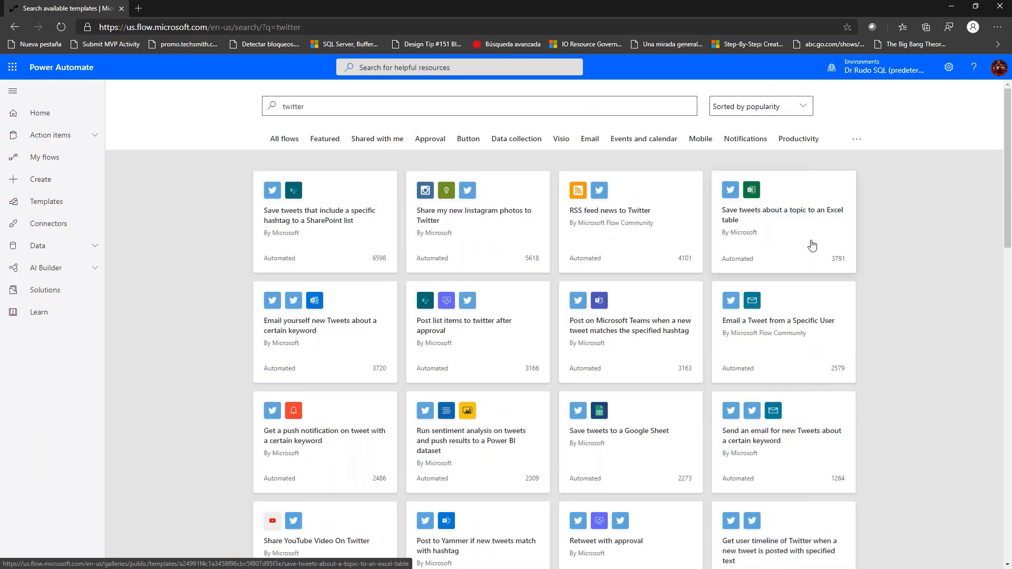
Open the 'Save tweets about a topic to an Excel table' template and review its connections.
click(811, 245)
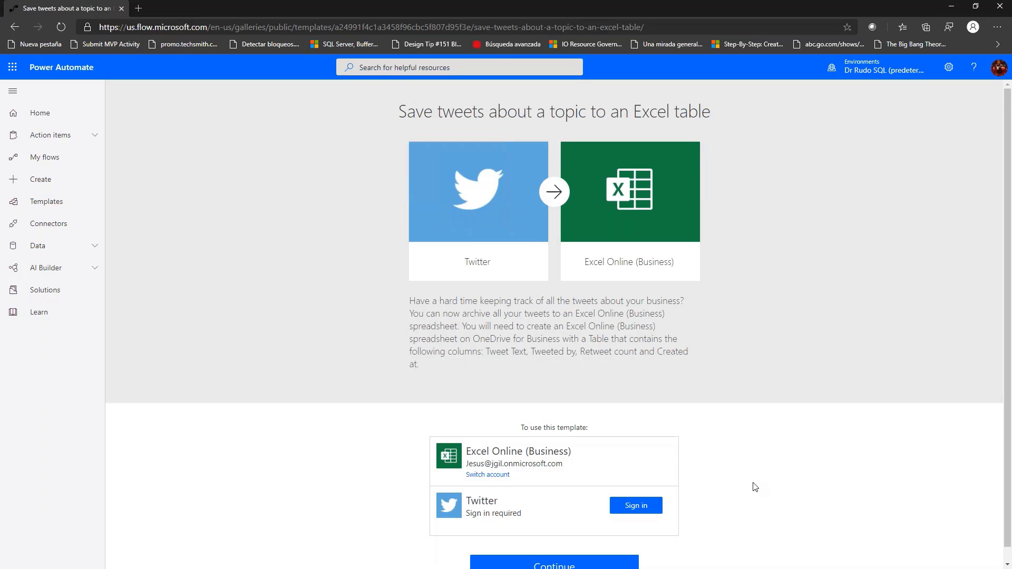
scroll(755, 486, down, 1)
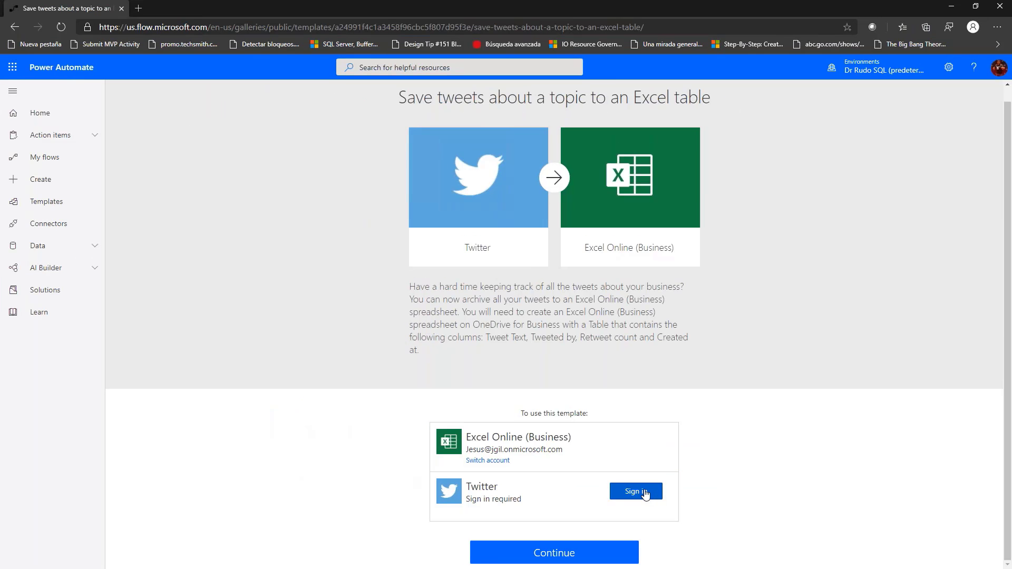
Sign in to Twitter with the account password and authorize Power Platform.
click(645, 494)
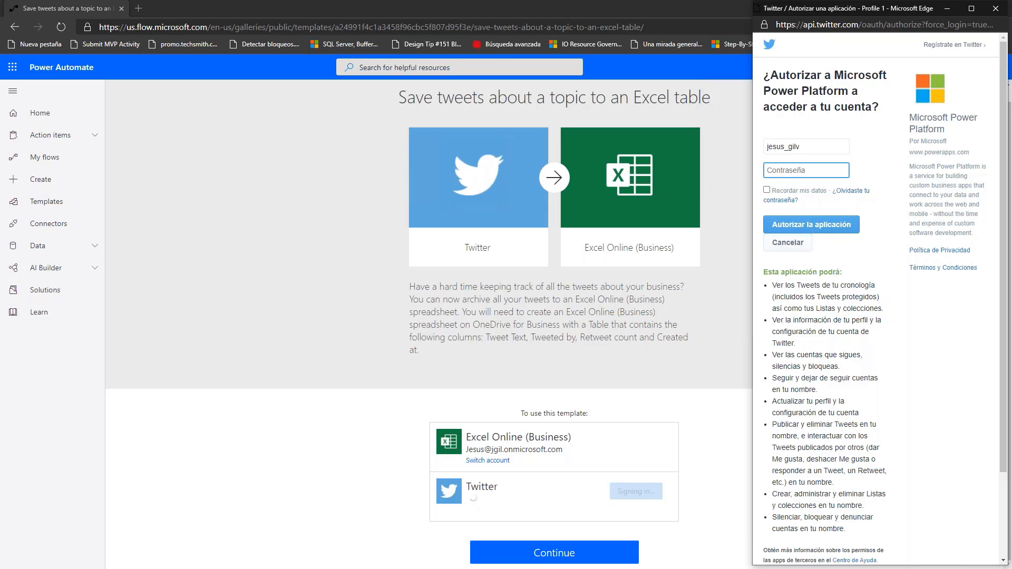
text(•)
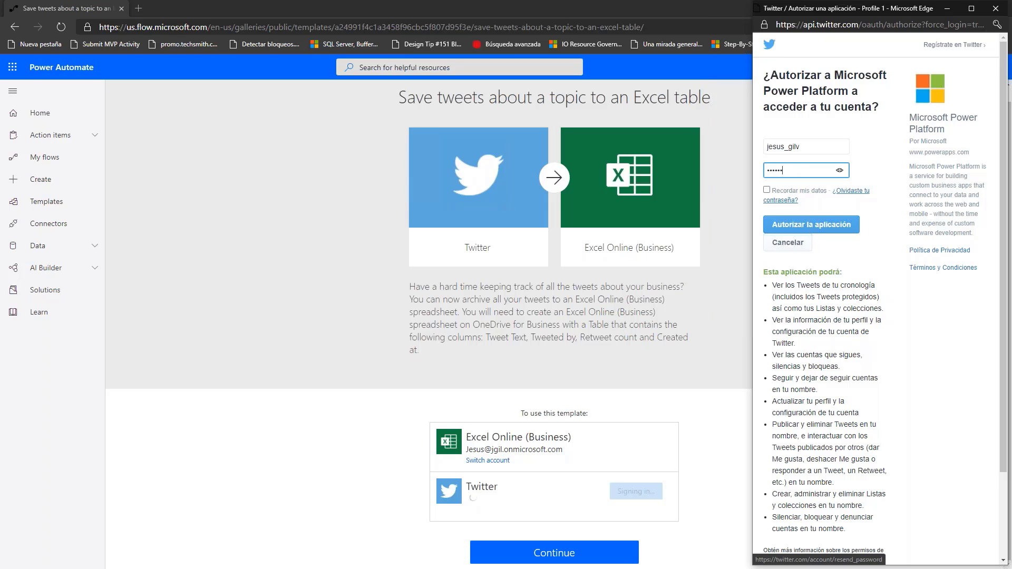
click(830, 229)
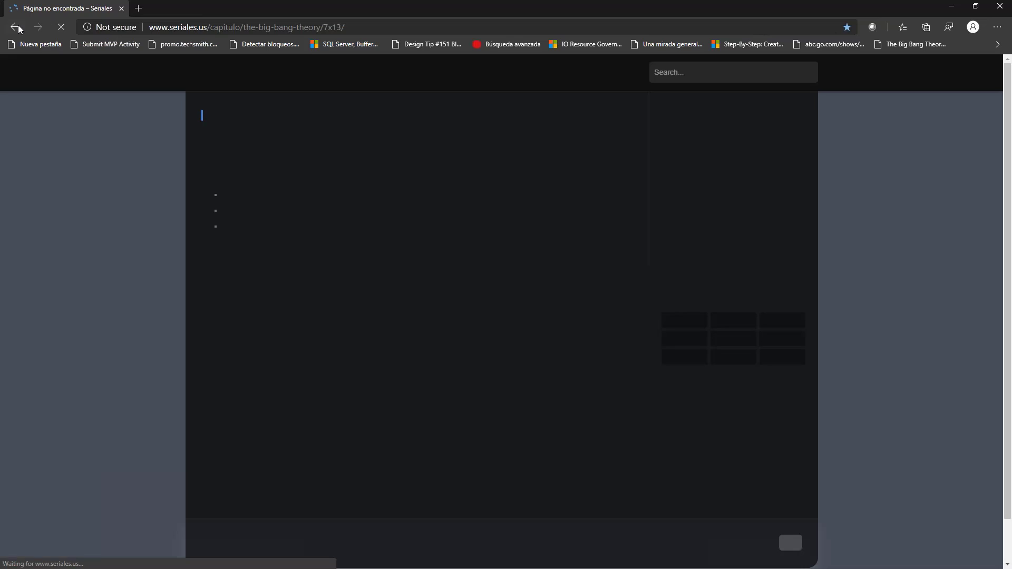
Re-authenticate the template's Twitter connection and authorize the app again.
click(18, 28)
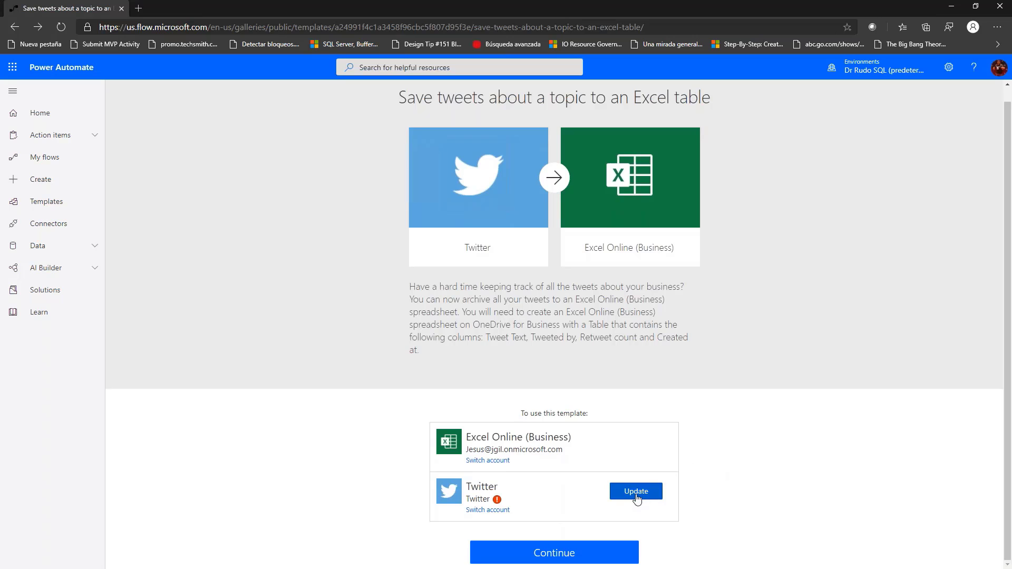
click(636, 493)
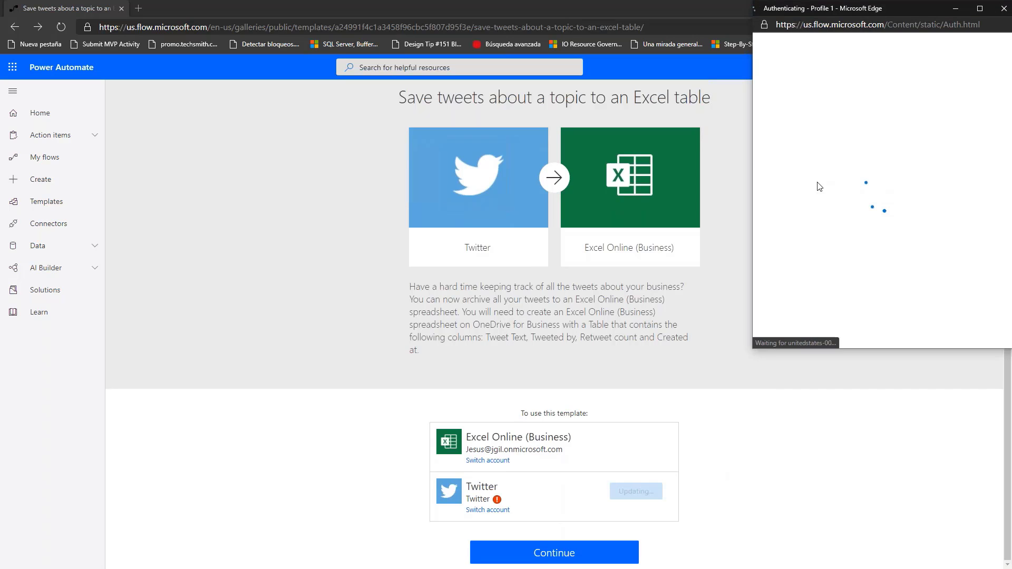
drag(851, 10, 796, 26)
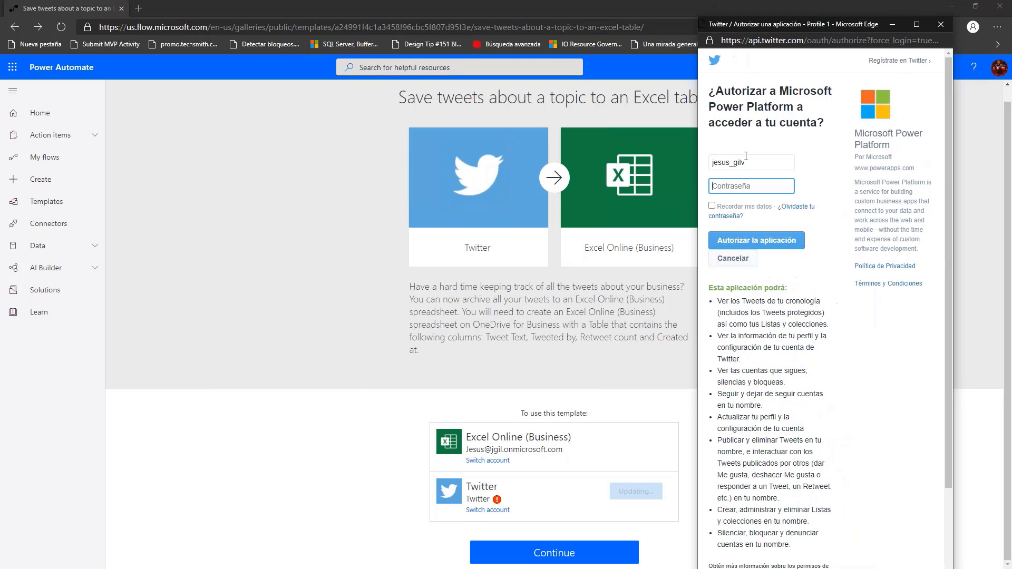
text(p)
click(753, 243)
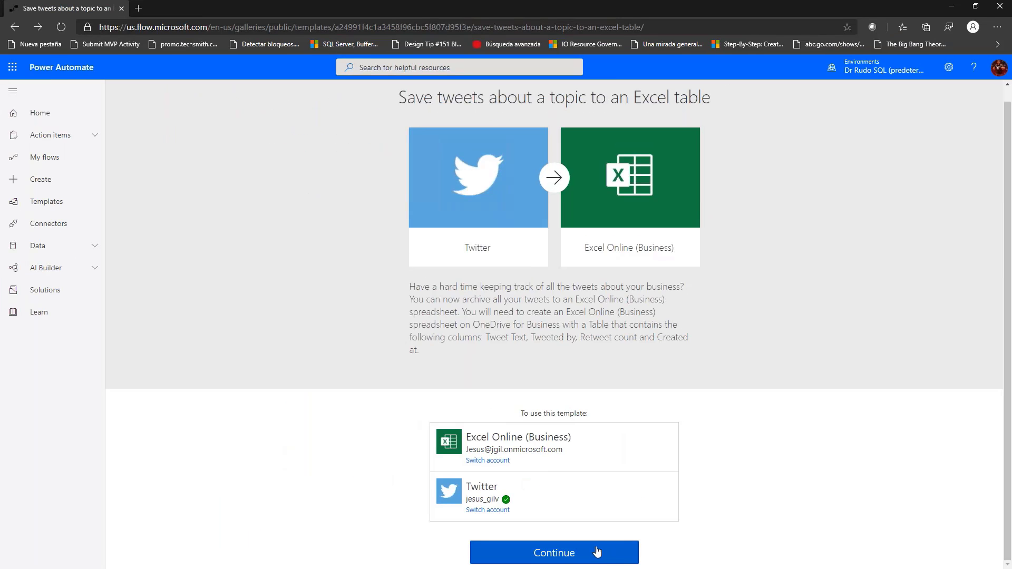
Continue to the setup fields and start entering a hashtag in Twitter Search text.
click(595, 552)
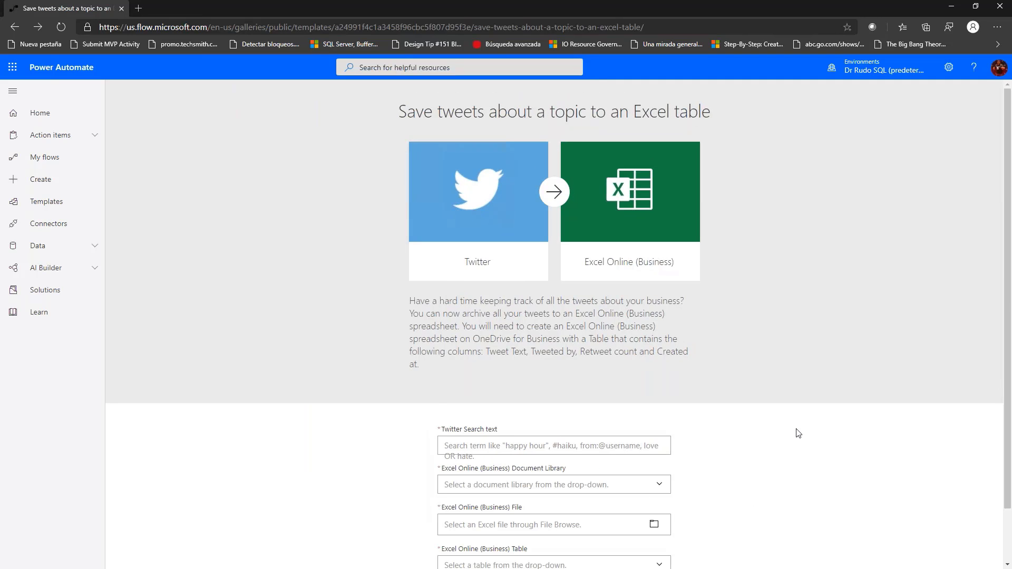
scroll(822, 422, down, 2)
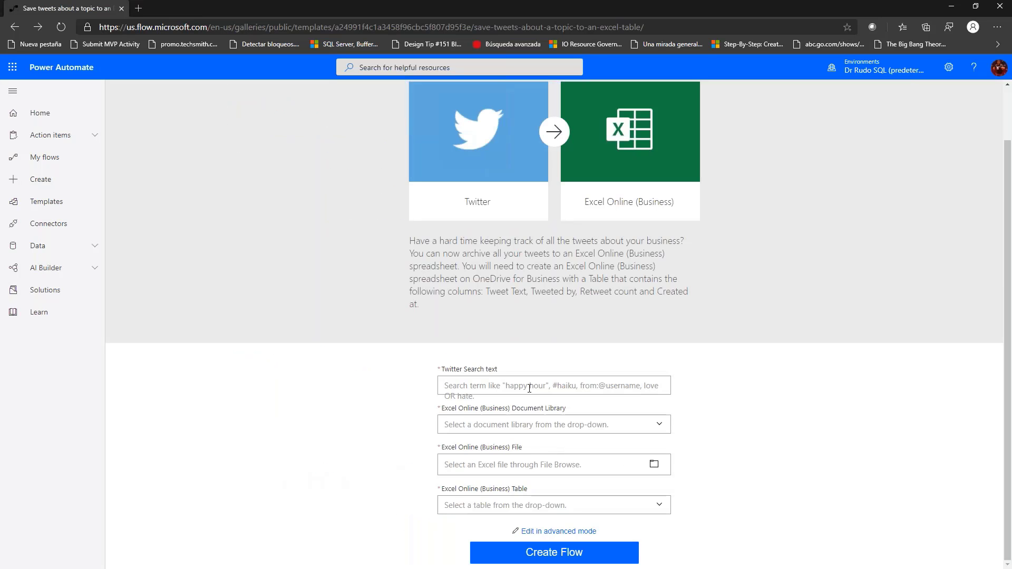
click(529, 389)
text(#skillup)
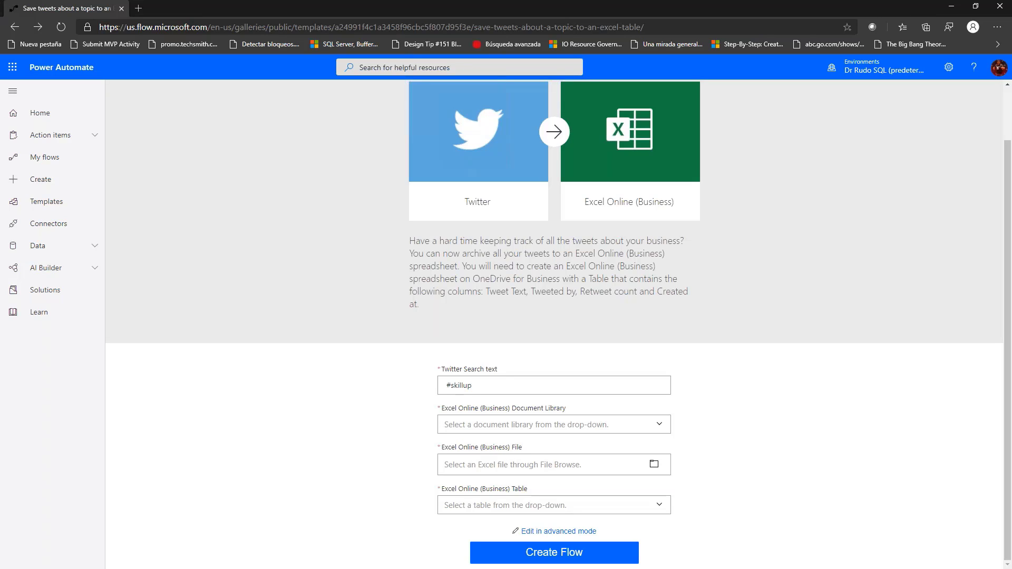
key(alt+Tab)
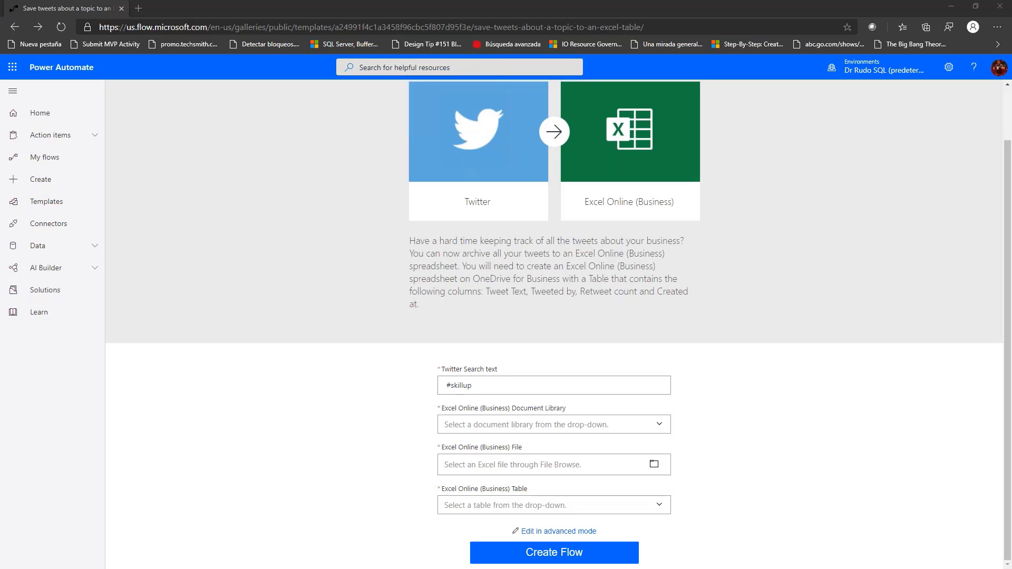
key(alt+Tab)
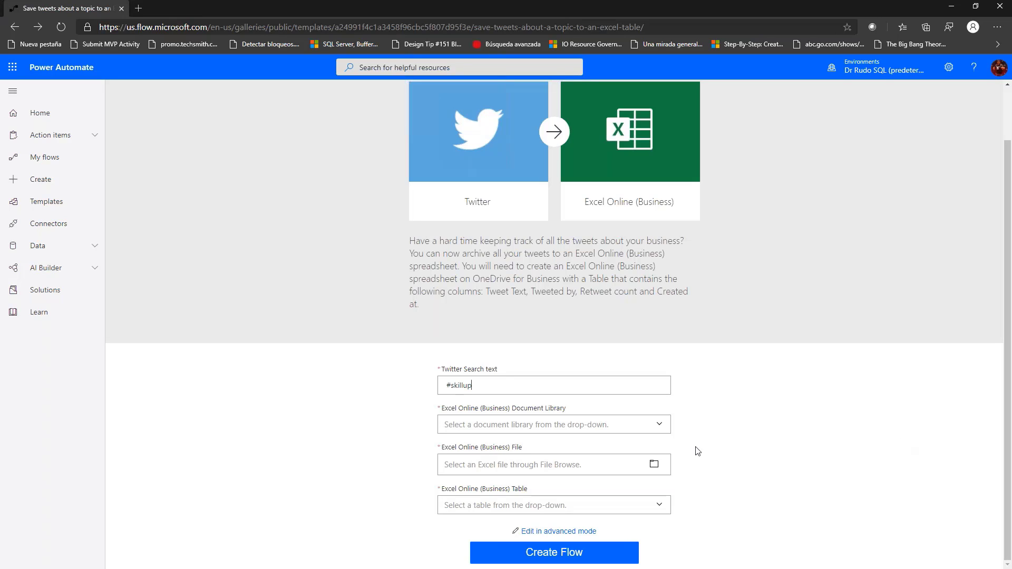
Correct the search text to '#skillmeup' by inserting 'me' after 'skill'.
double_click(463, 385)
key(Right)
key(Left)
text(me)
Set the Document Library to OneDrive.
click(660, 425)
scroll(754, 480, down, 1)
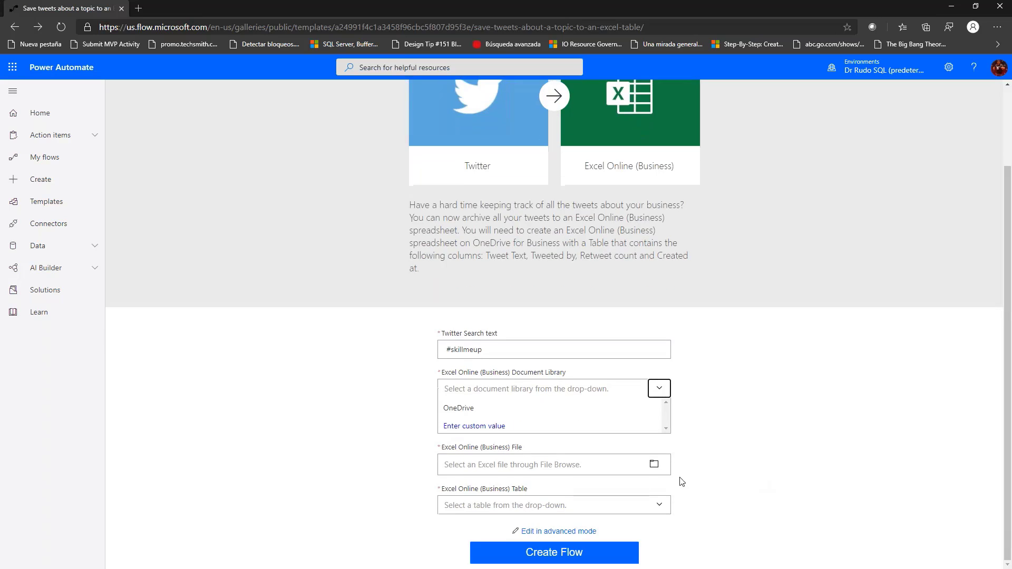
click(481, 410)
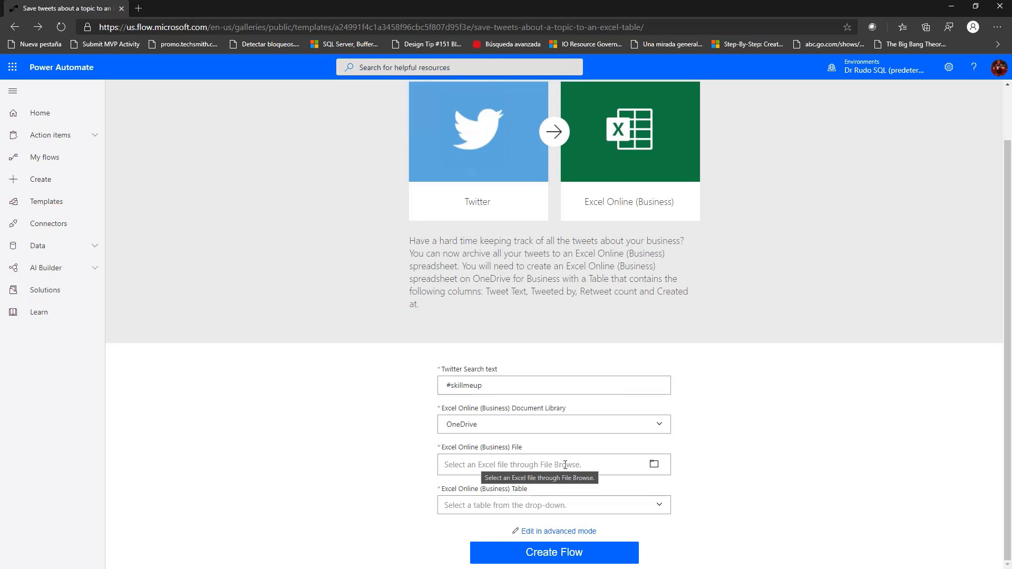
Browse OneDrive files without choosing one, then open the flow in advanced mode.
click(657, 468)
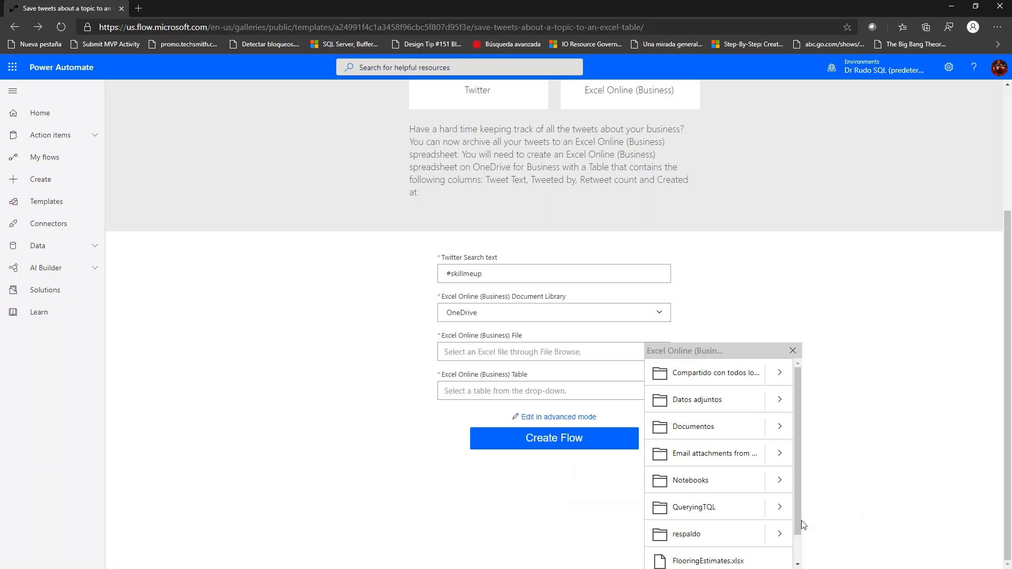
scroll(793, 525, down, 1)
scroll(795, 506, up, 1)
click(792, 350)
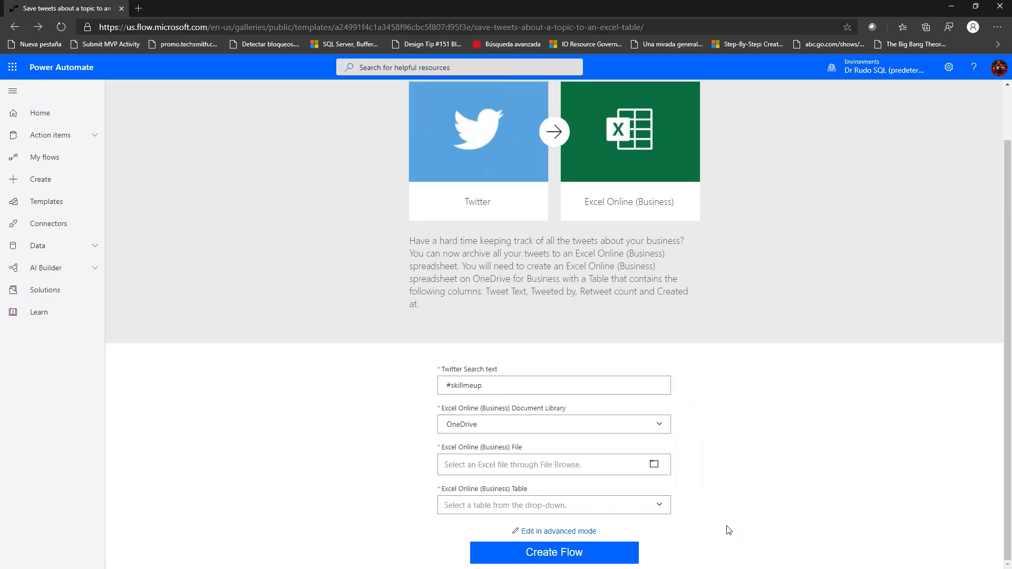
click(558, 532)
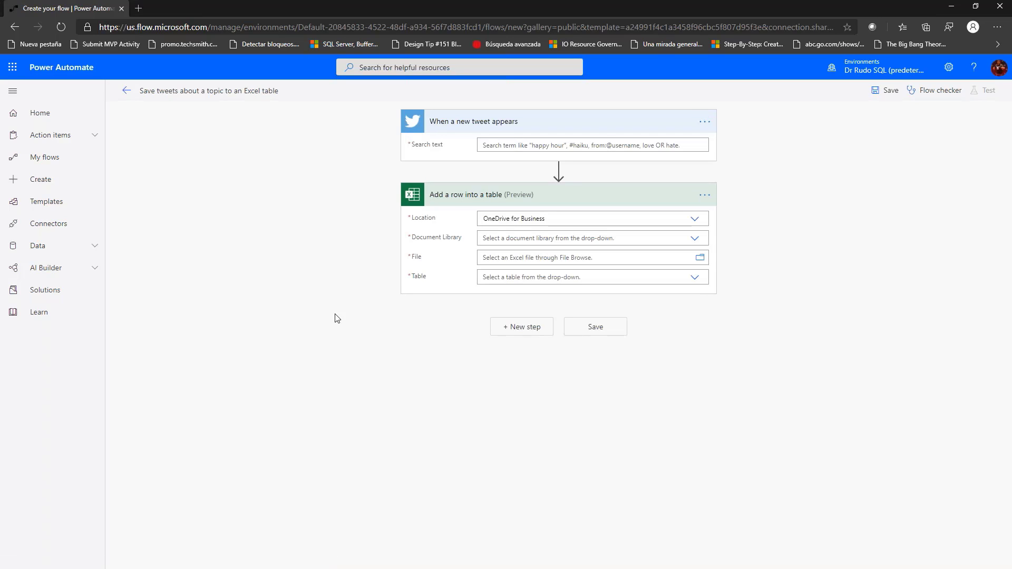
Set the trigger's search text to '#skillmeup' and the Document Library to OneDrive.
click(622, 150)
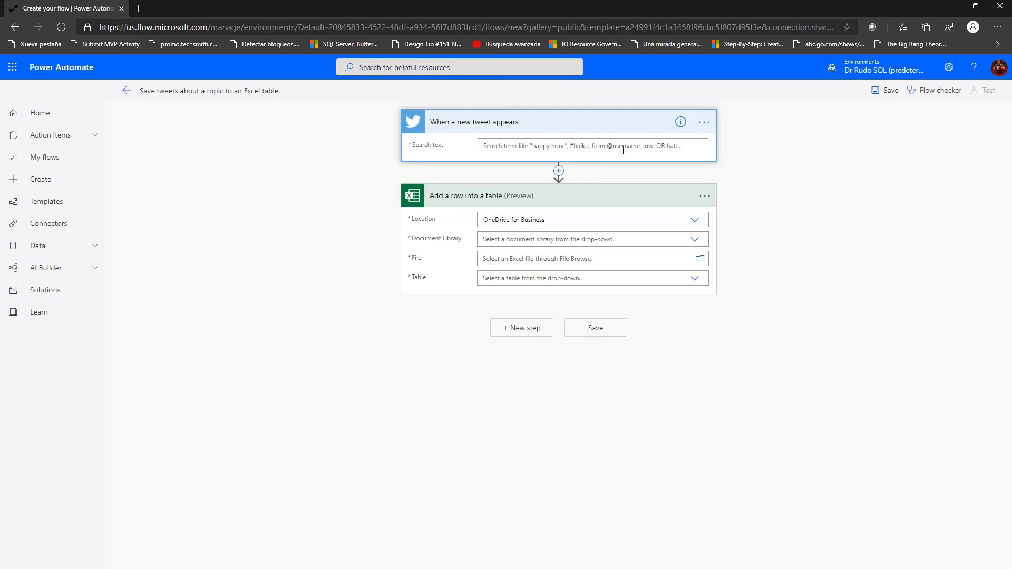
text(#sk)
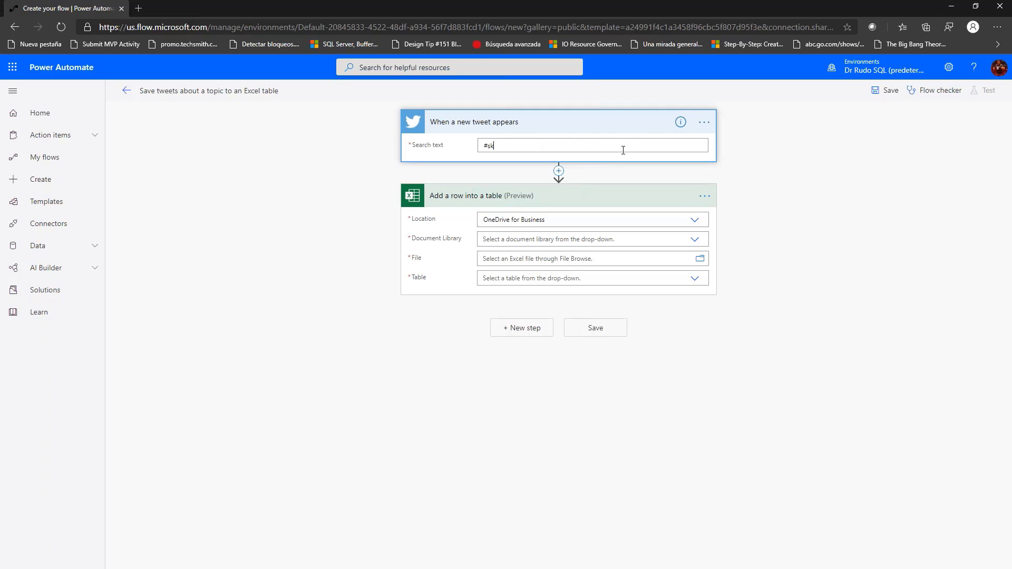
text(illmeup)
click(695, 239)
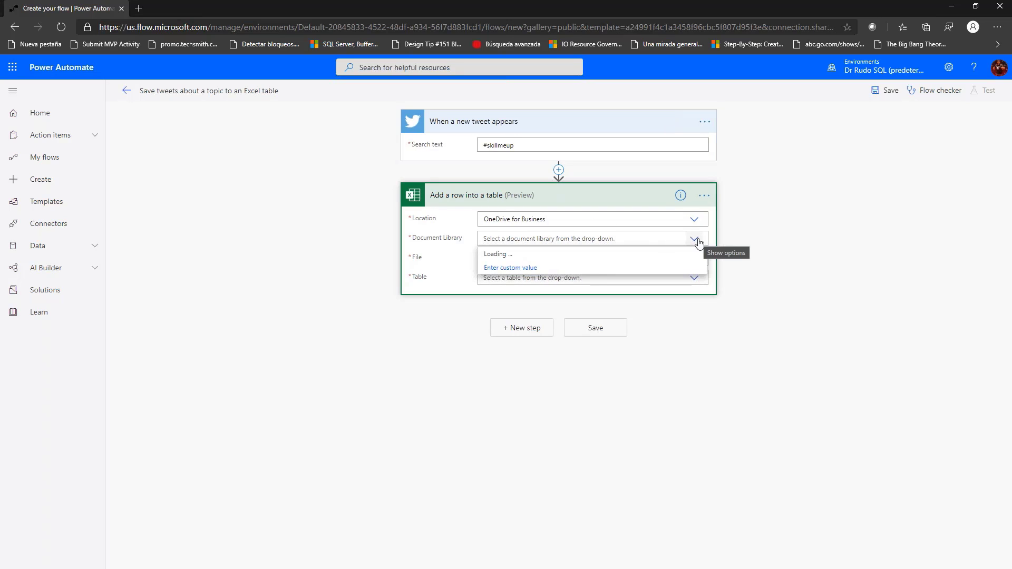
click(535, 254)
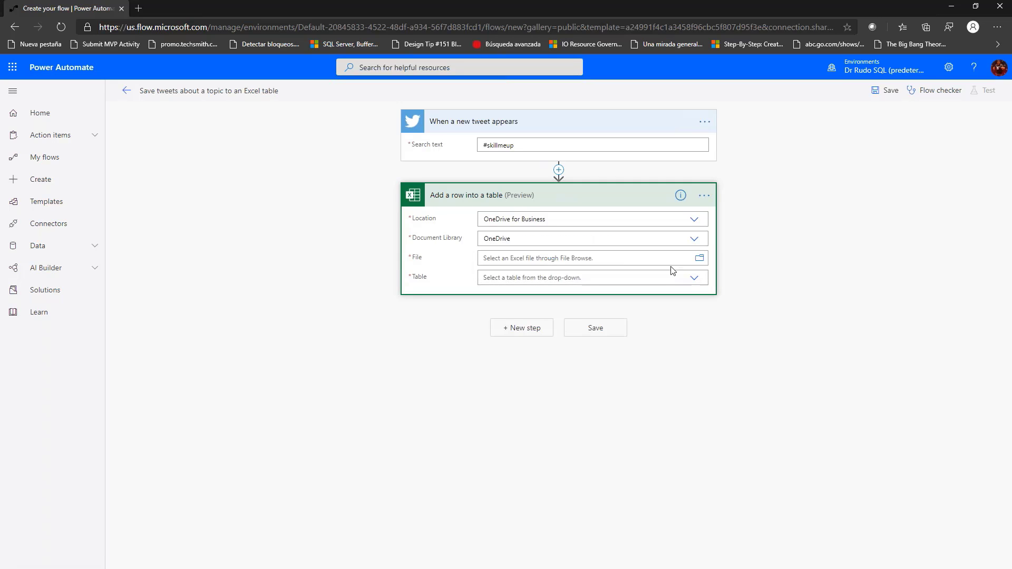
Browse the Excel file picker, close it with the file unset, and open a new browser tab.
click(649, 258)
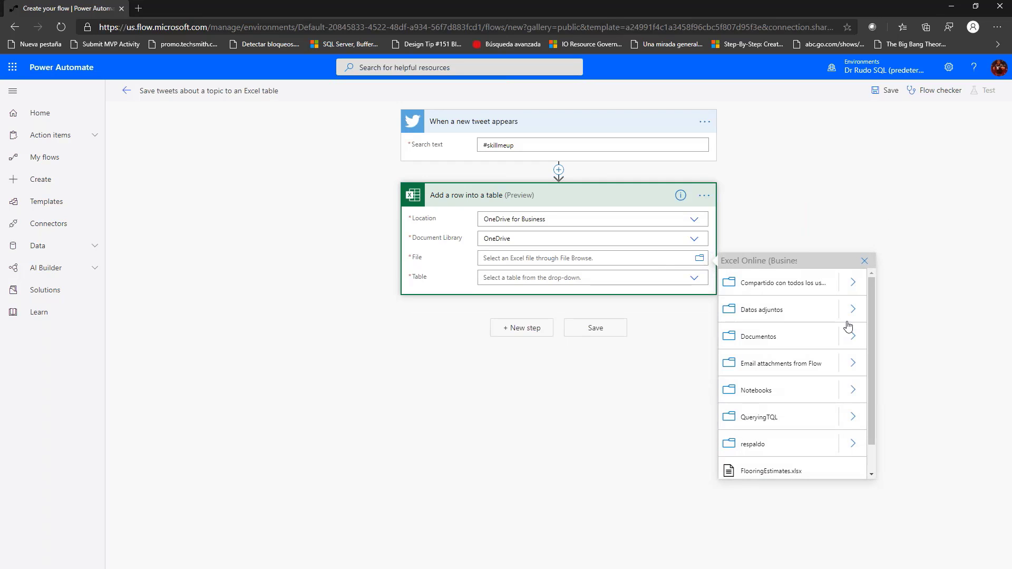
mouse_move(874, 307)
mouse_down()
mouse_move(868, 366)
mouse_move(874, 294)
mouse_up()
click(842, 244)
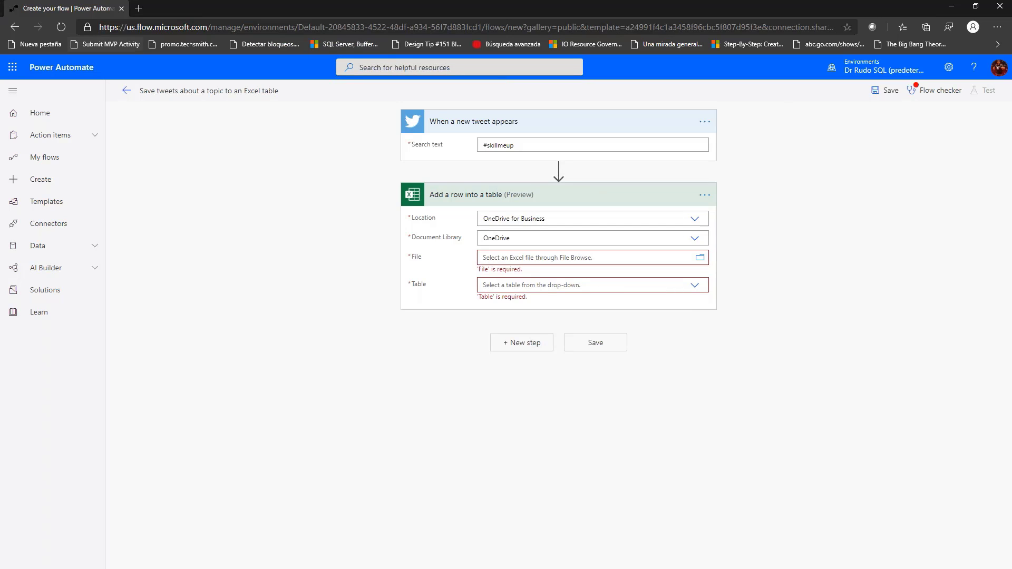
click(139, 9)
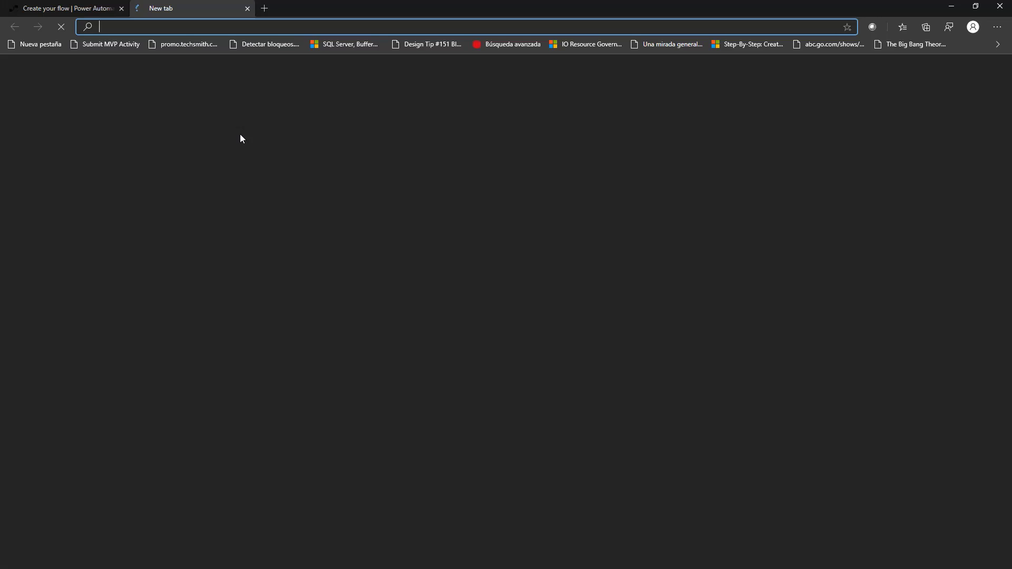
Go to login.microsoftonline.com in the new tab.
text(login.microsoftonline.com)
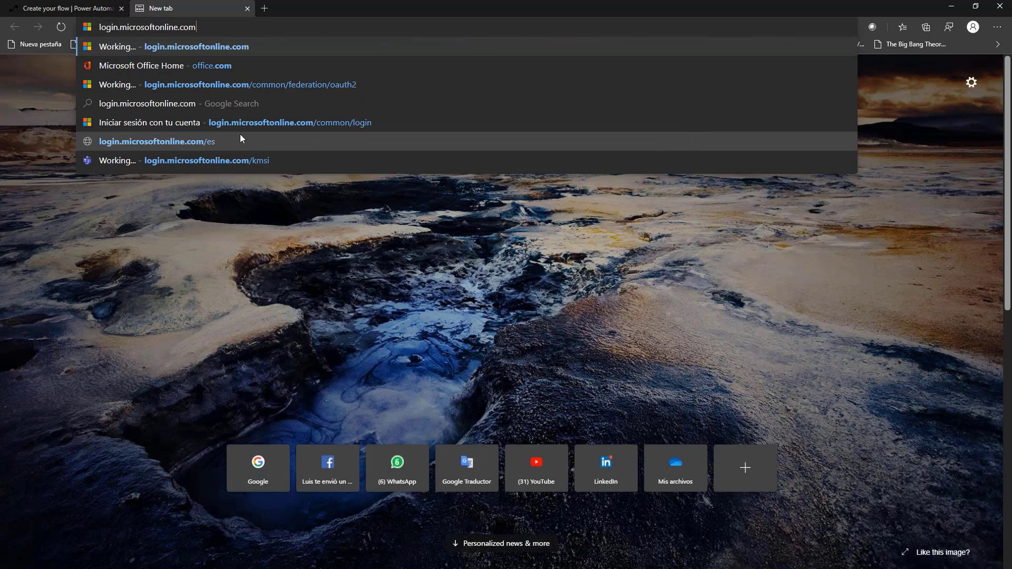
key(Return)
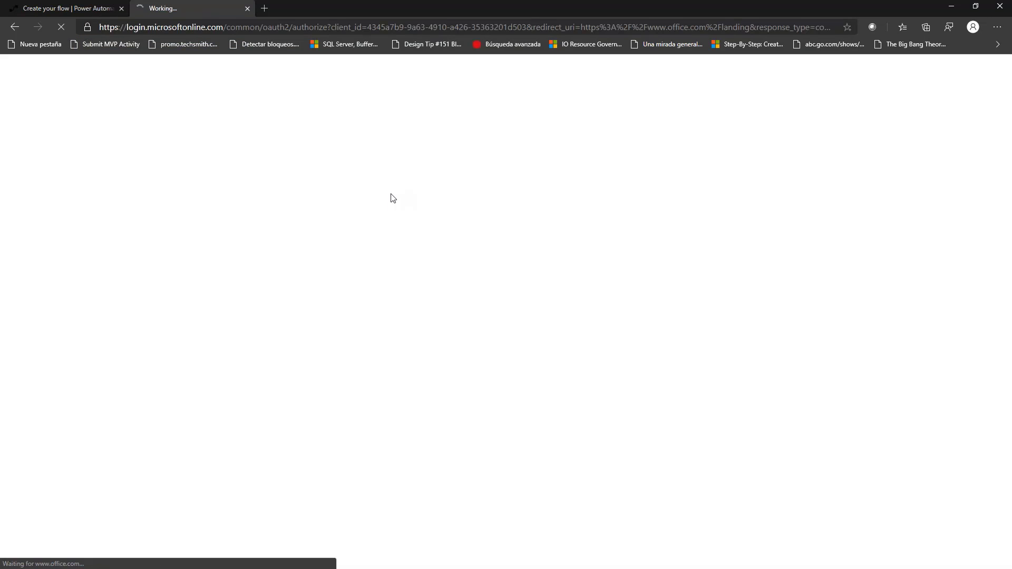
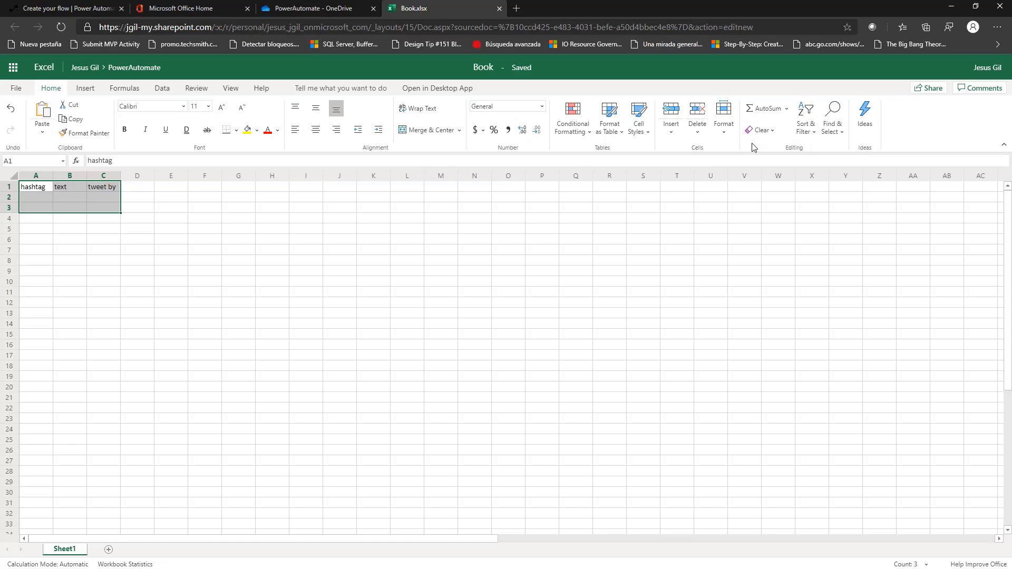
Format A1:C3 as a table with Table Style Light 1 and a header row.
click(616, 121)
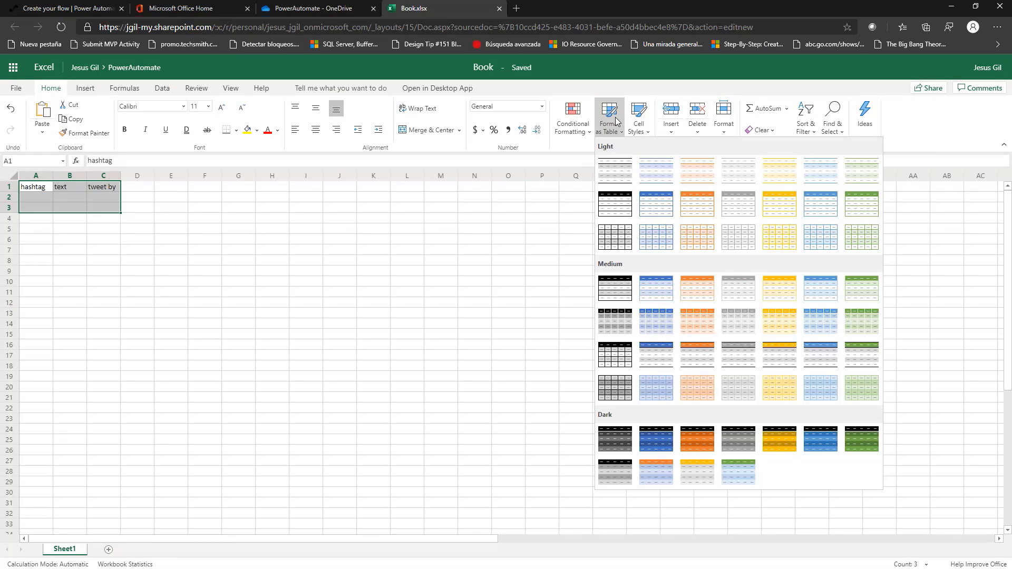
click(616, 174)
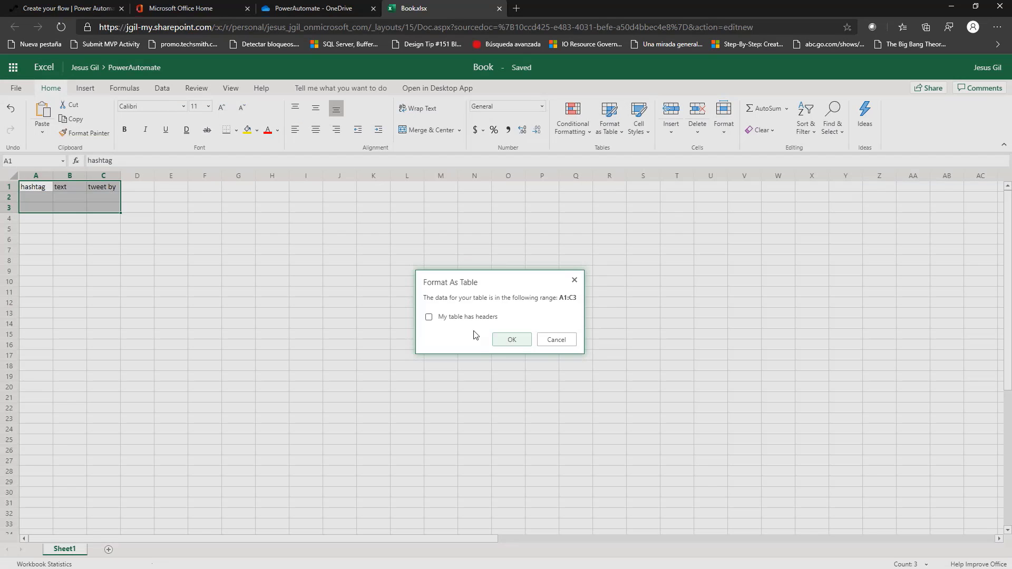
click(441, 318)
click(510, 343)
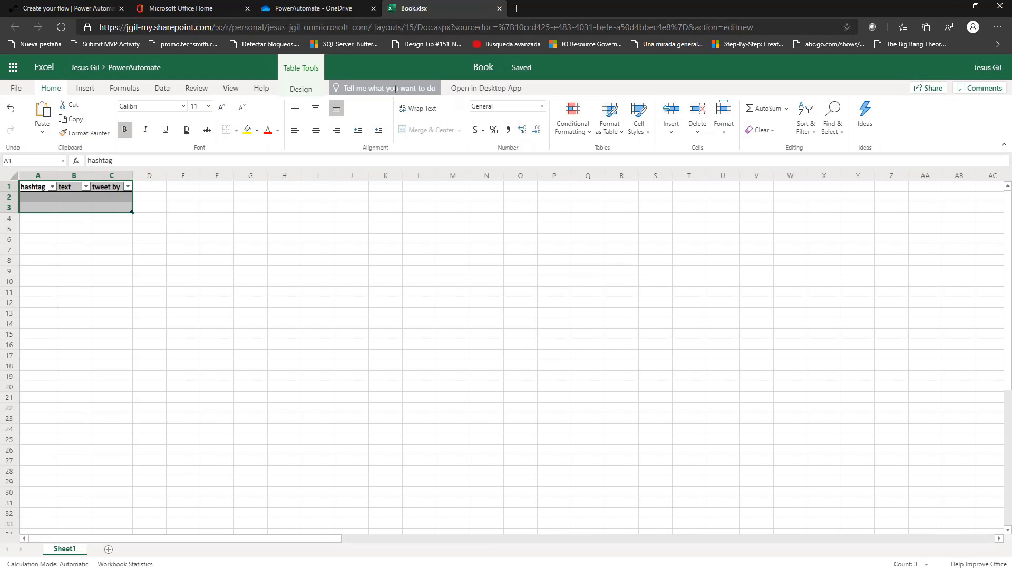
Look through the Data, Review and Table Design tabs, then select column A and cell B1.
click(167, 90)
click(203, 92)
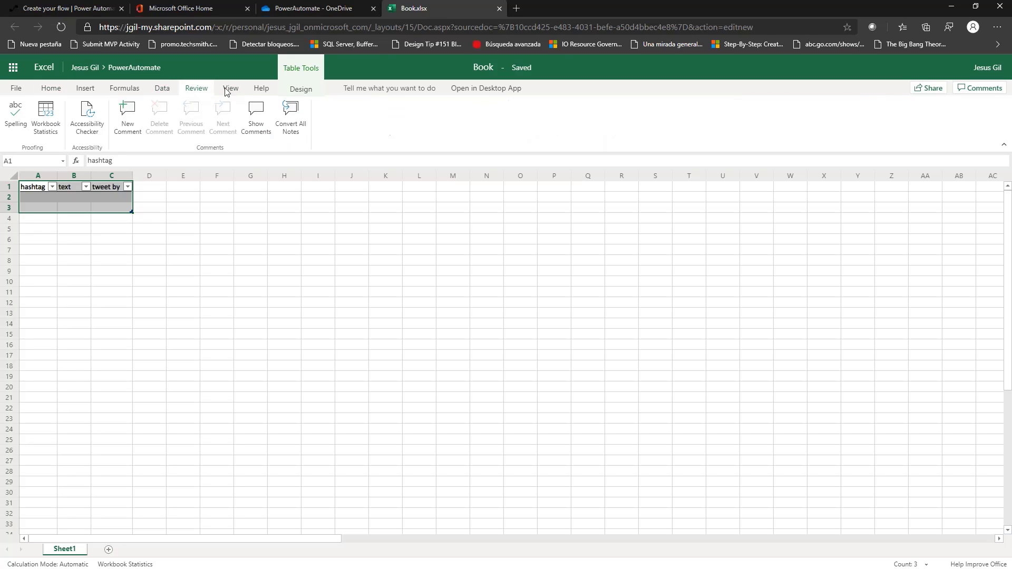
click(304, 90)
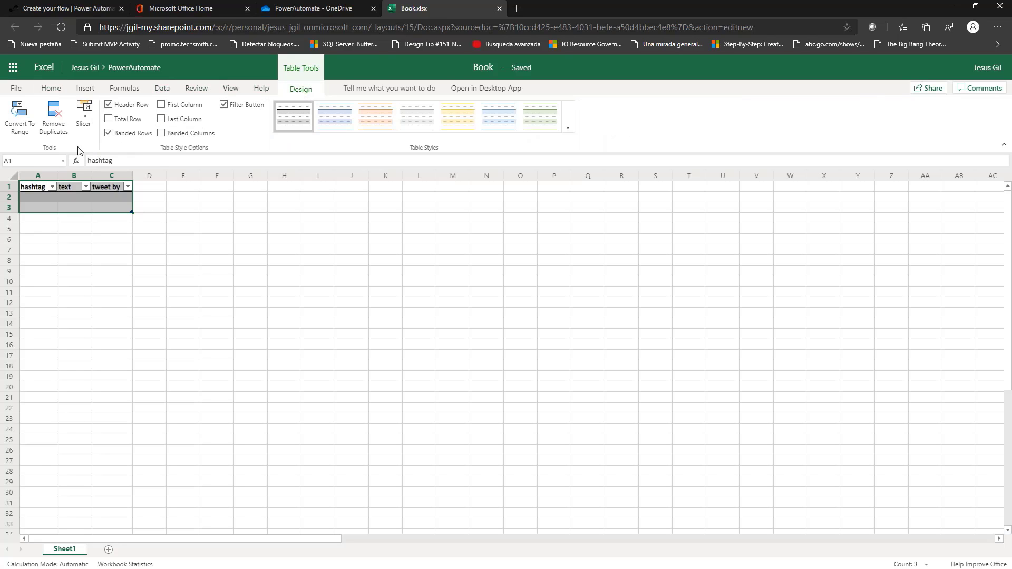
click(71, 198)
click(39, 175)
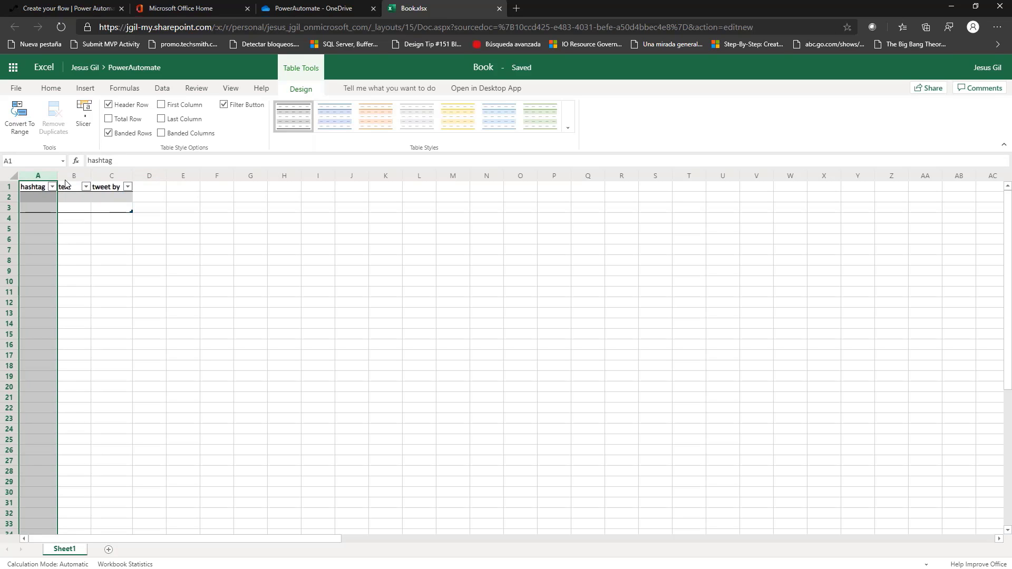
click(66, 189)
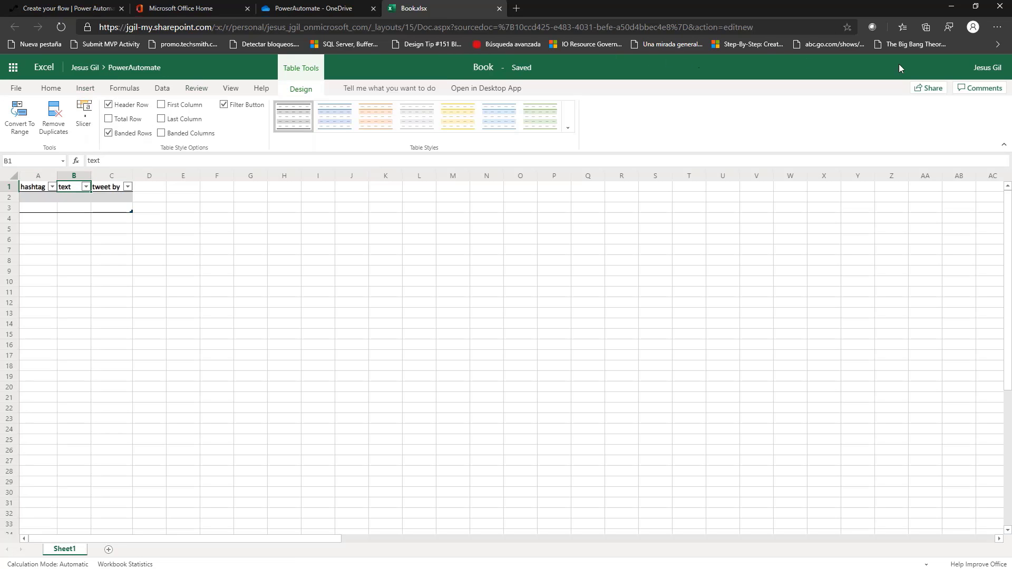
Save a copy of the workbook as tweets.xlsx in the PowerAutomate folder.
click(16, 88)
click(42, 185)
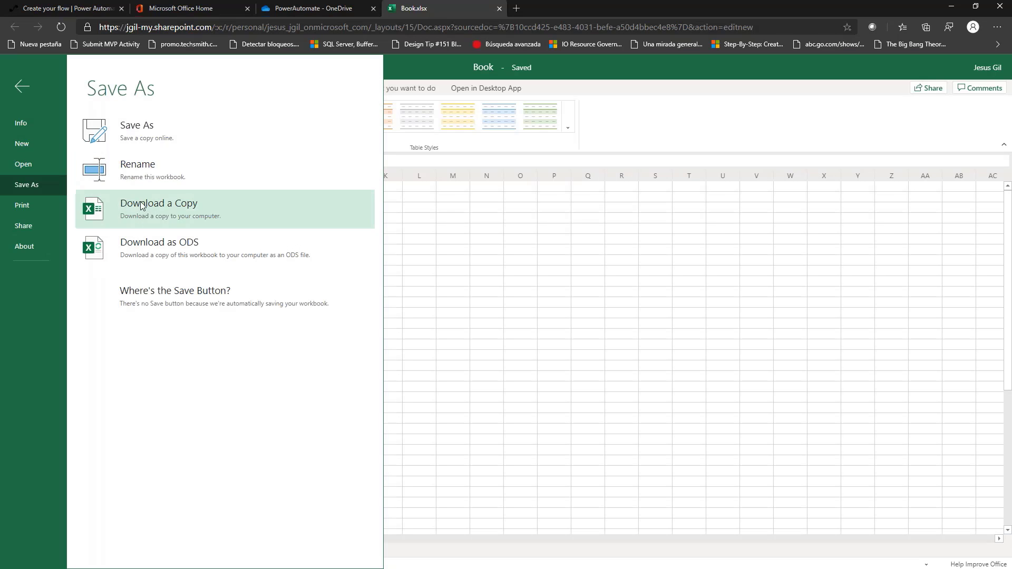
click(168, 135)
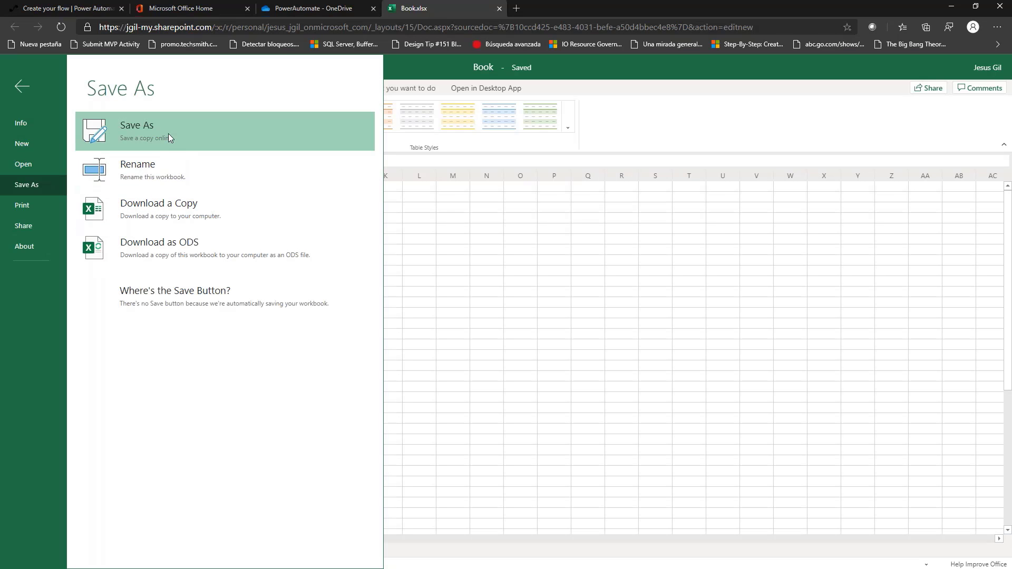
text(tweets)
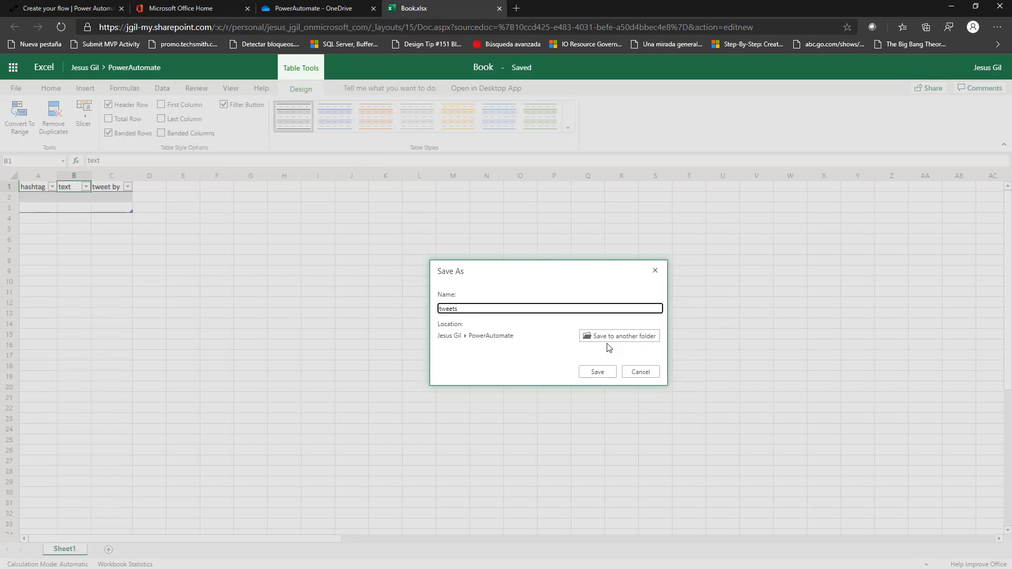
click(595, 372)
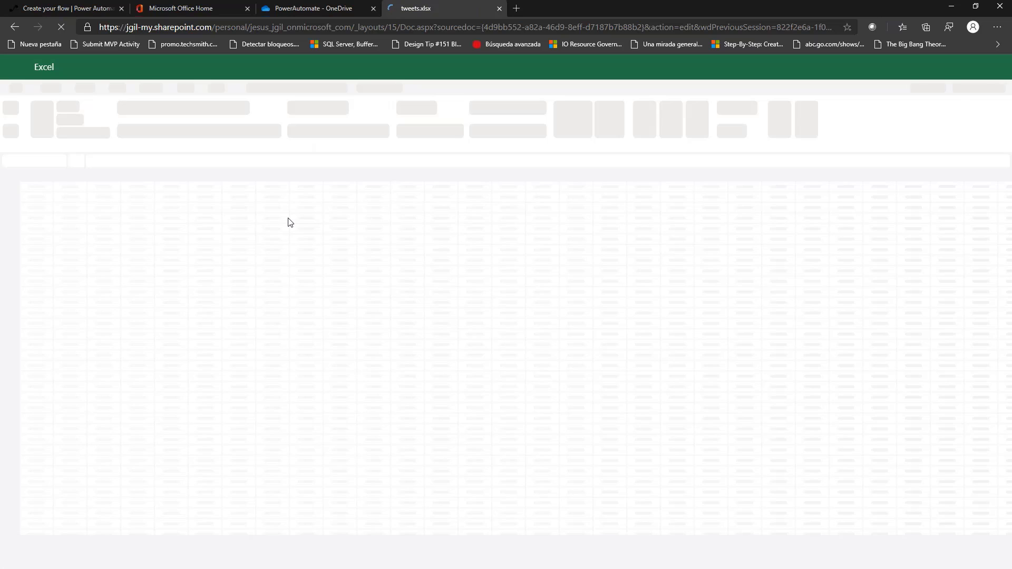
Close the tweets.xlsx tab and refresh OneDrive so tweets.xlsx appears beside Book.xlsx.
click(499, 8)
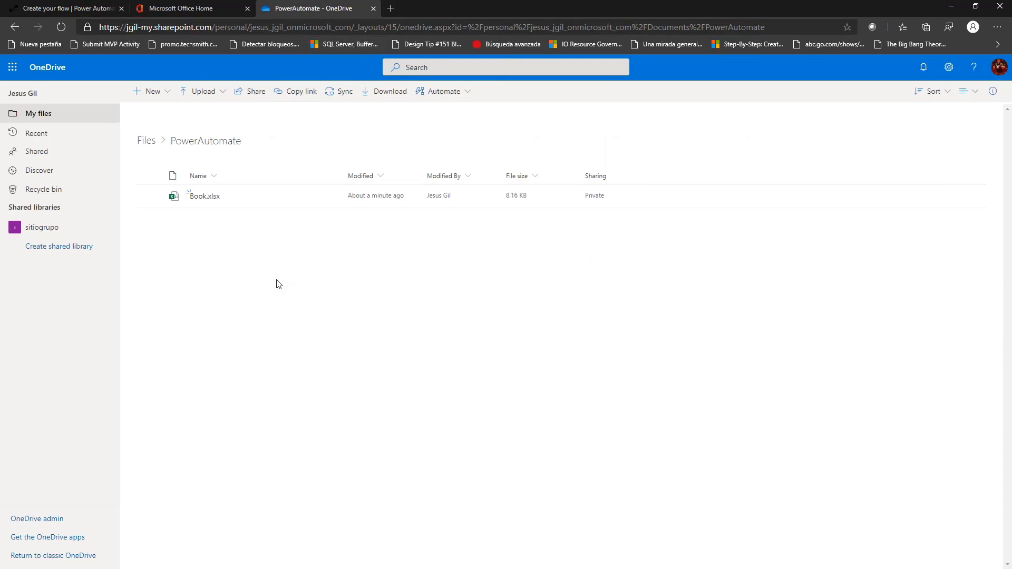
right_click(266, 244)
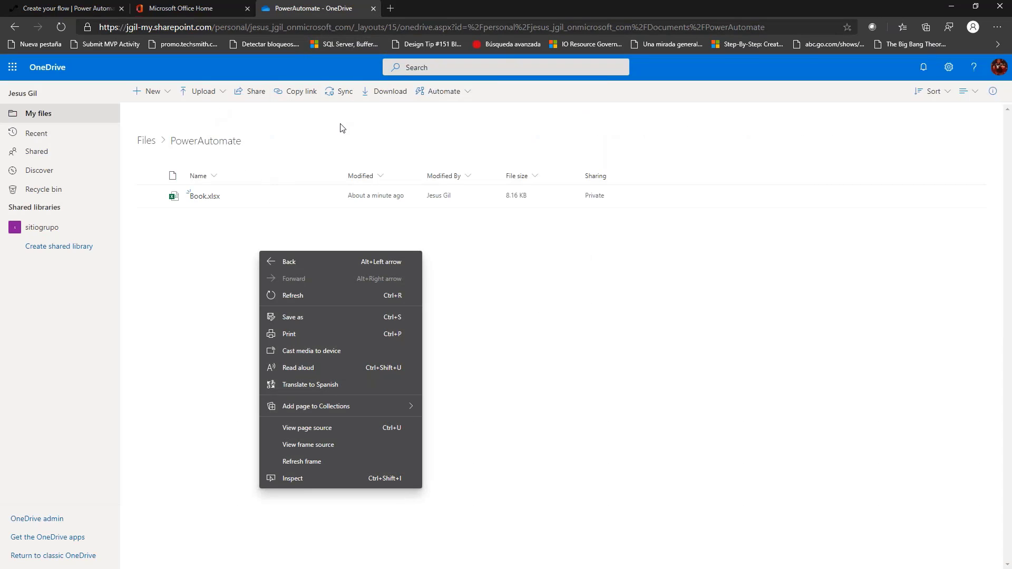
click(310, 296)
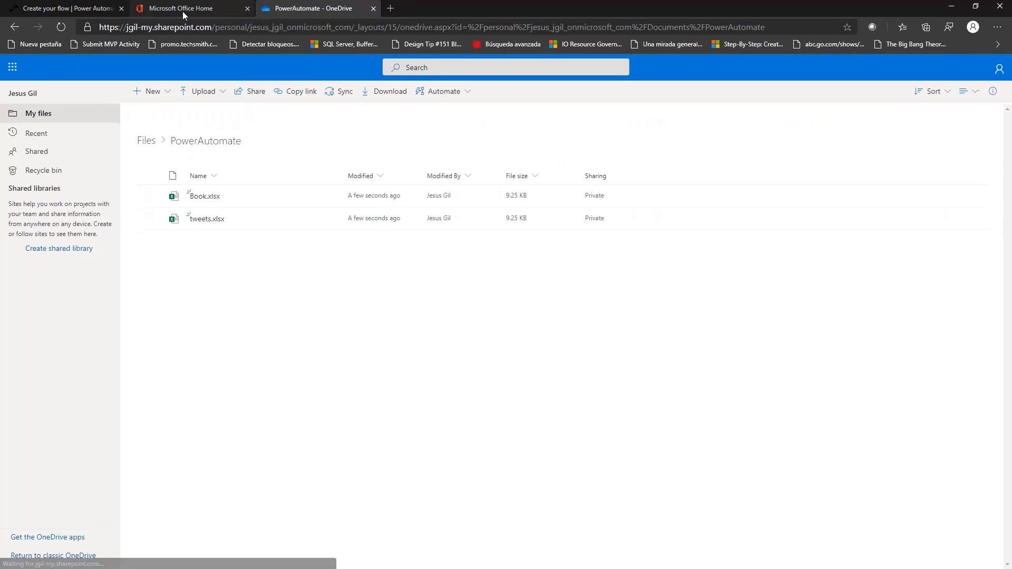
Back in the flow, browse the Excel file picker and close it without choosing a file.
click(86, 11)
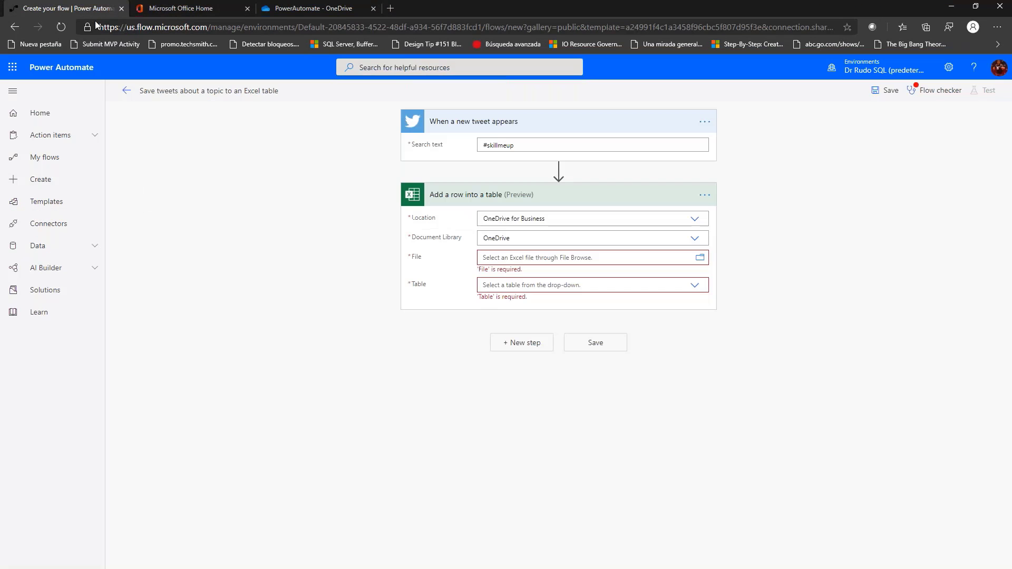
click(702, 258)
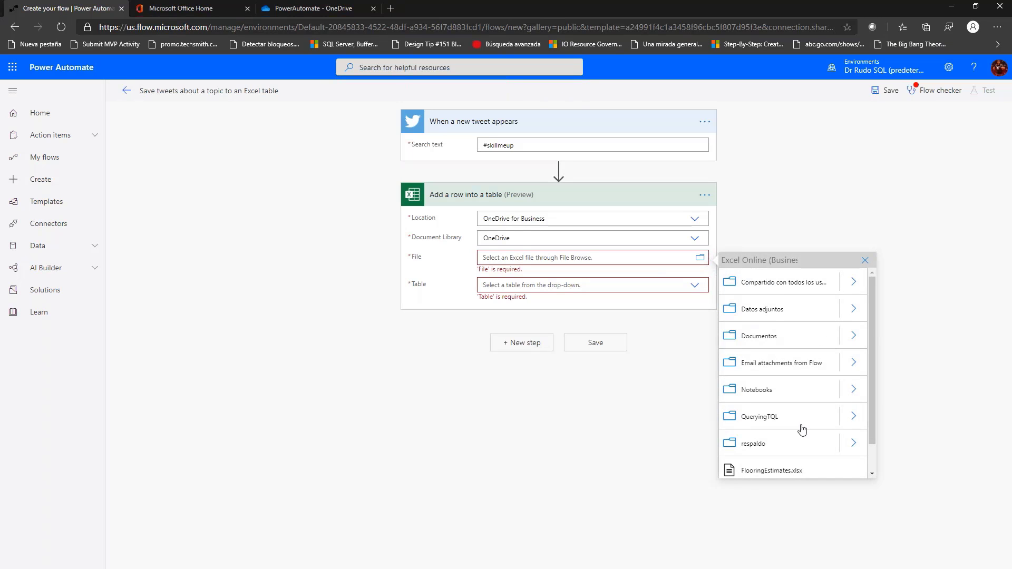
scroll(839, 379, down, 1)
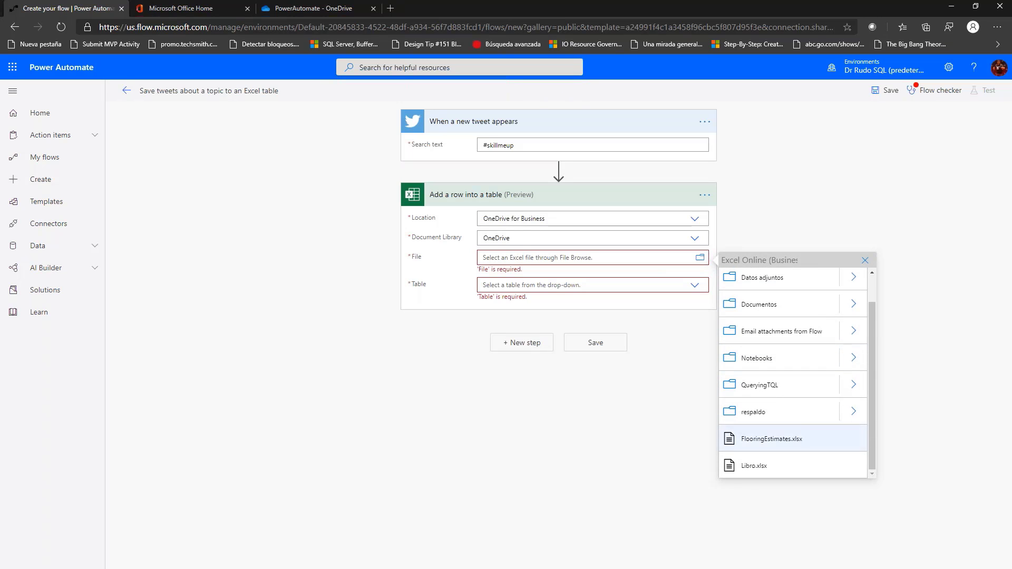
scroll(869, 420, up, 1)
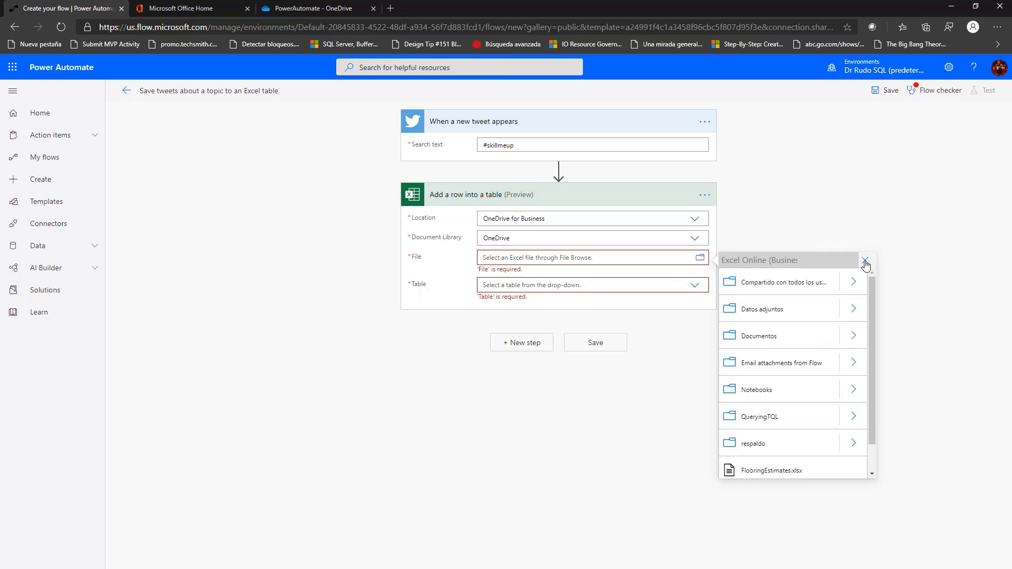
click(865, 260)
Keep OneDrive as the Document Library, browse the file picker again, then reload the editor.
click(688, 240)
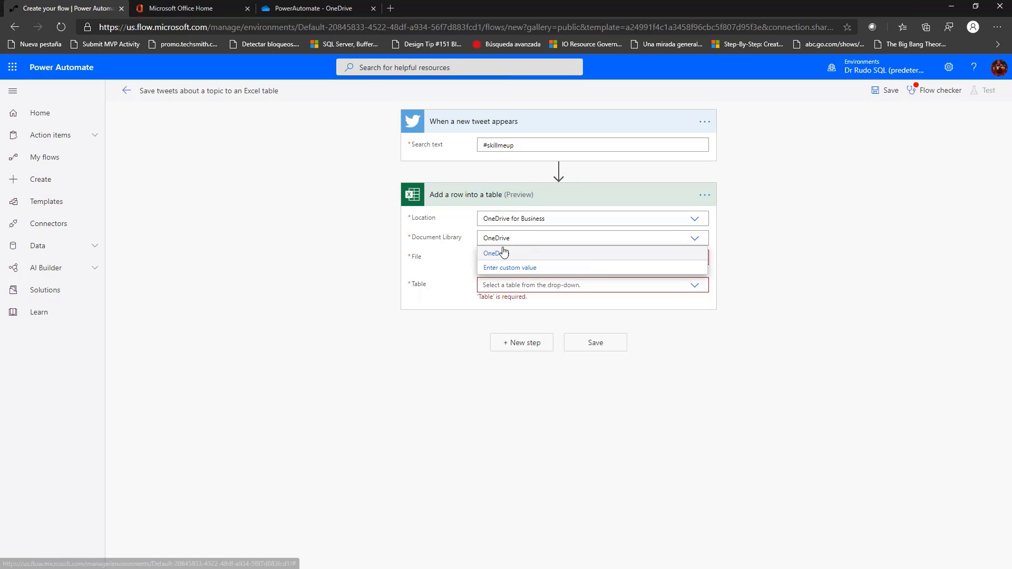
click(501, 253)
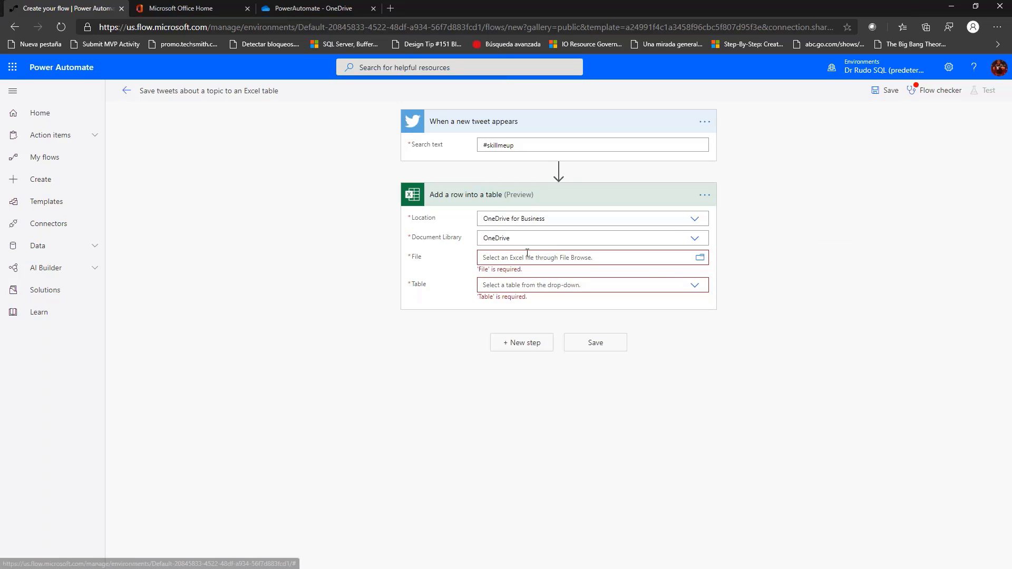
click(699, 257)
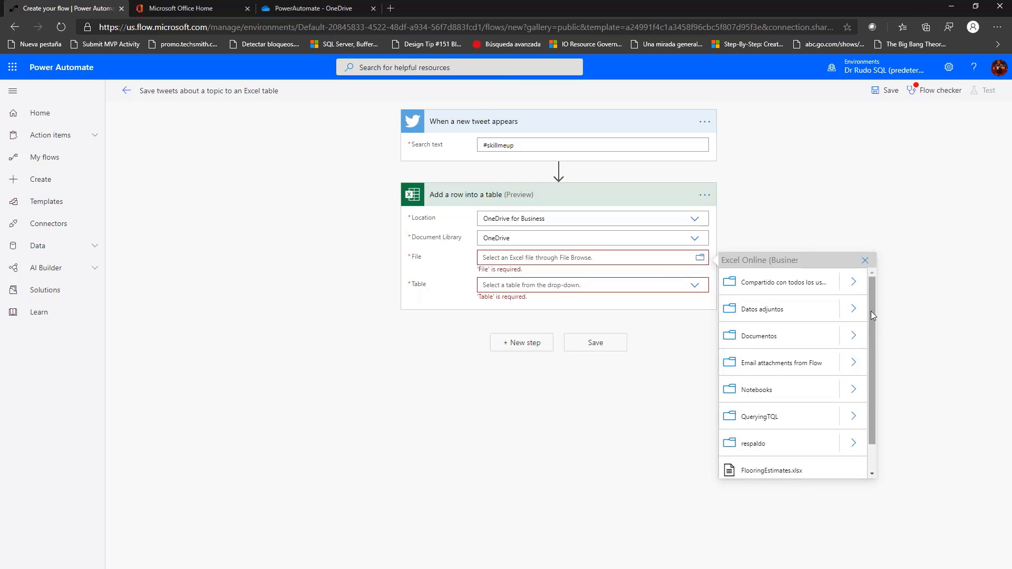
scroll(870, 337, down, 1)
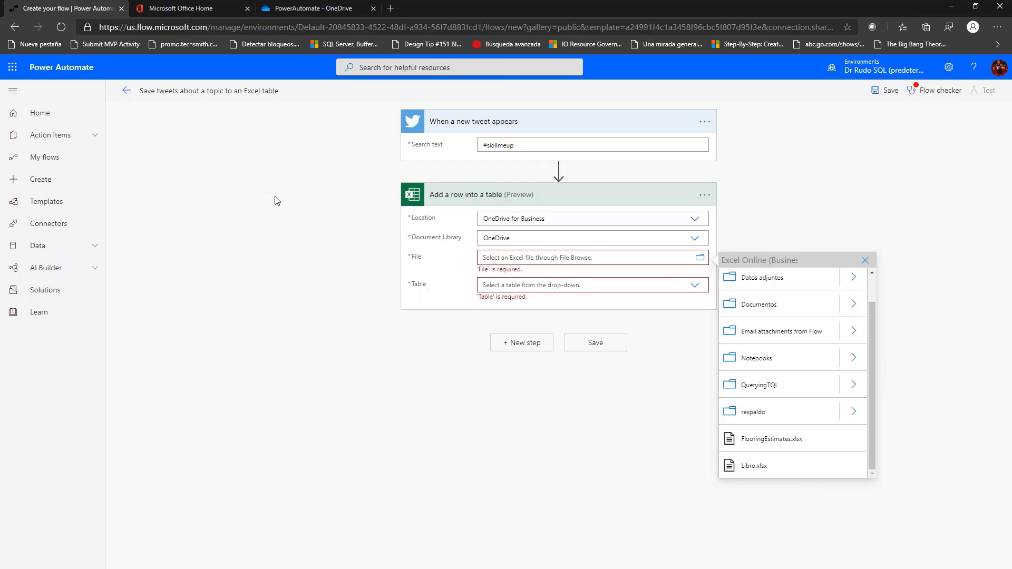
click(61, 28)
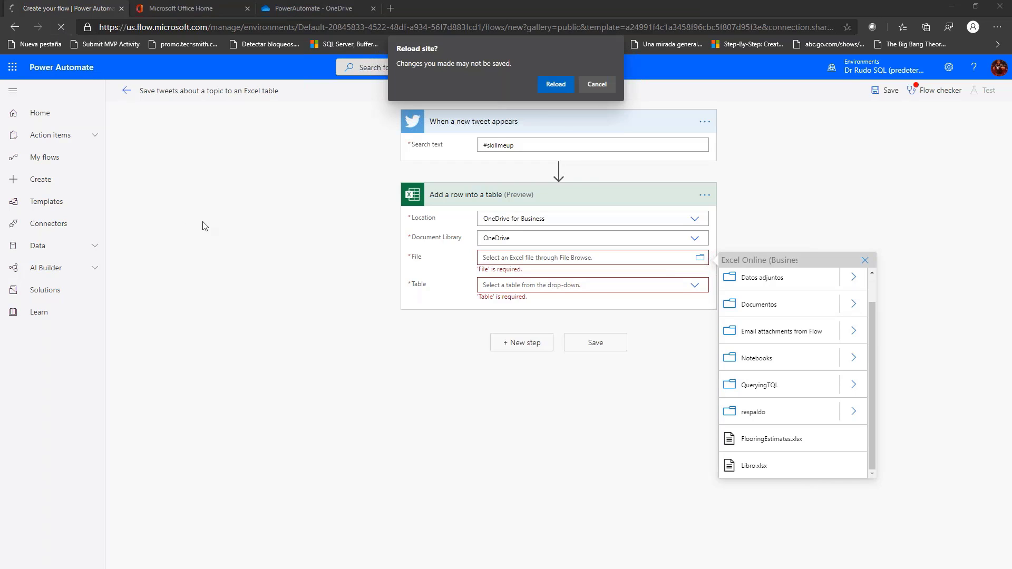
Confirm the reload, then set Location to OneDrive for Business and Document Library to OneDrive.
click(556, 84)
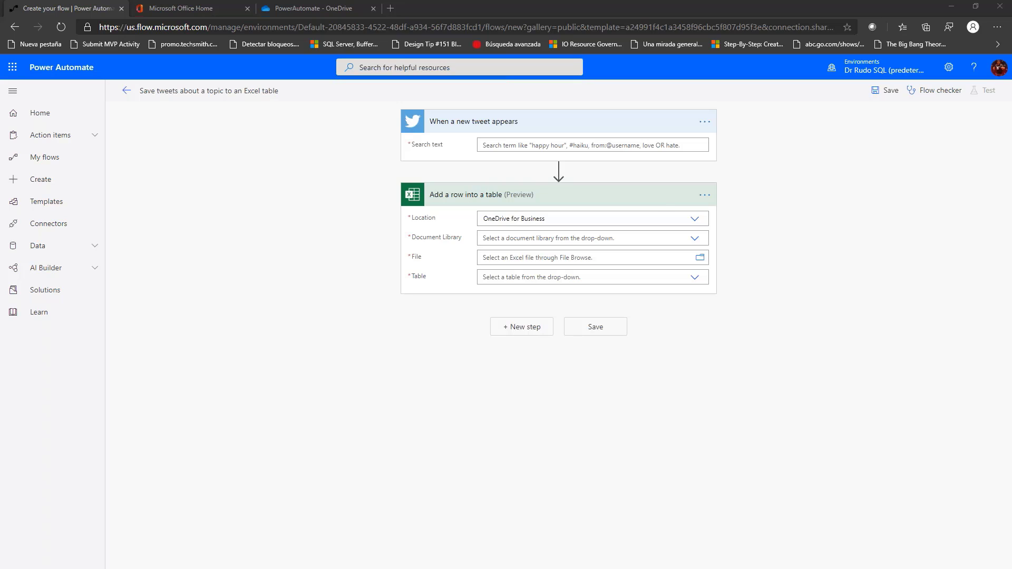
click(694, 219)
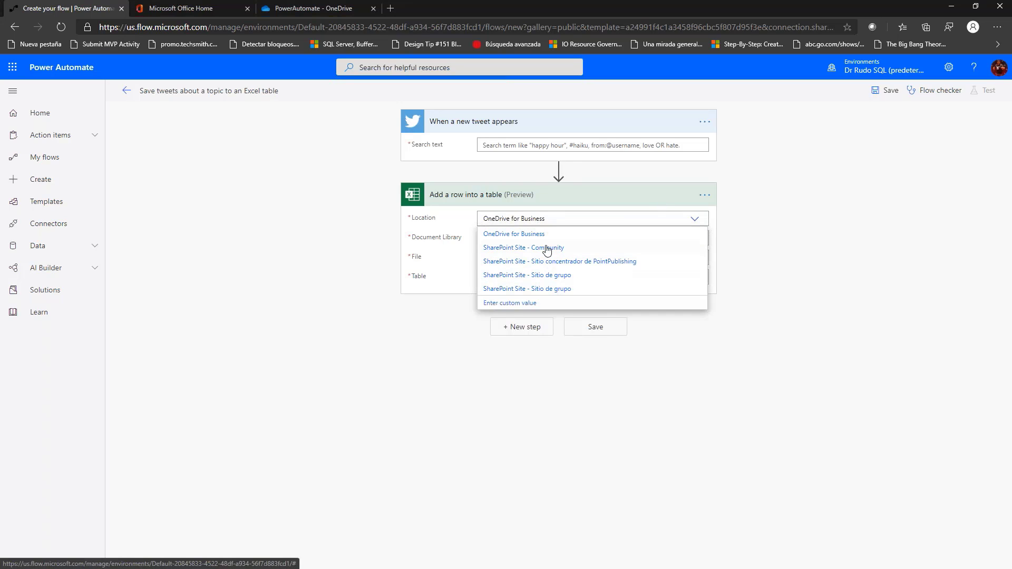
click(516, 235)
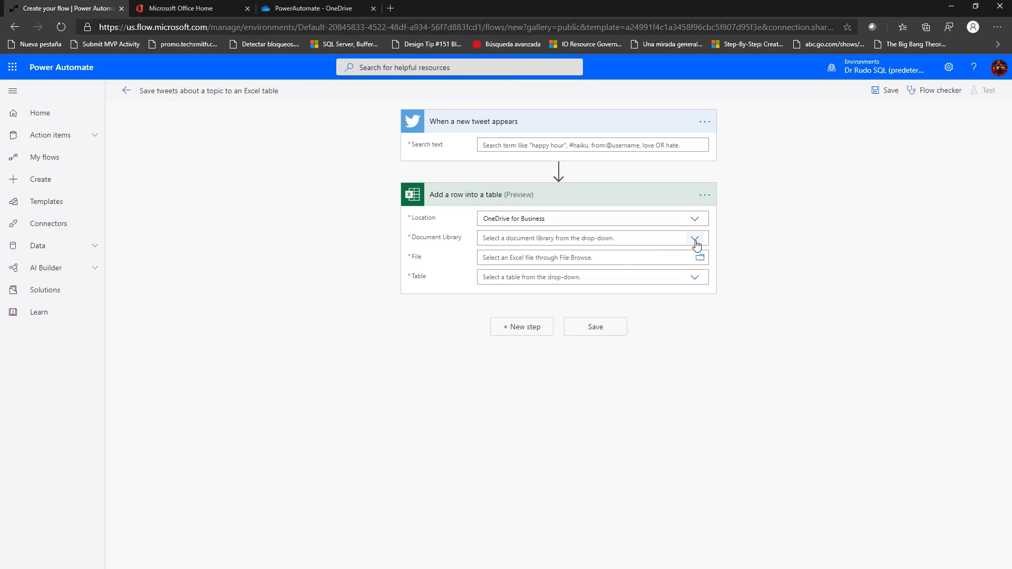
click(695, 238)
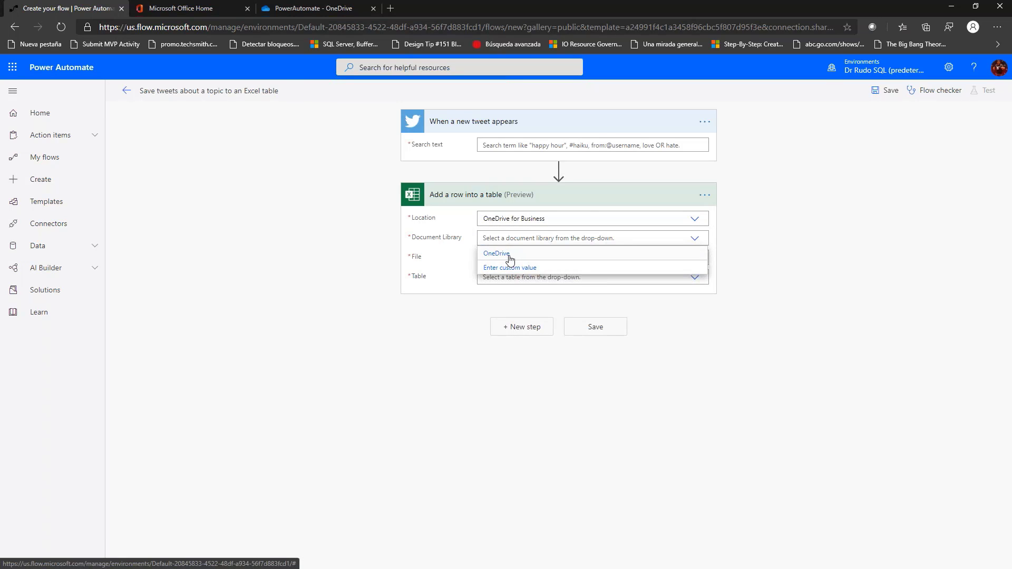
click(508, 255)
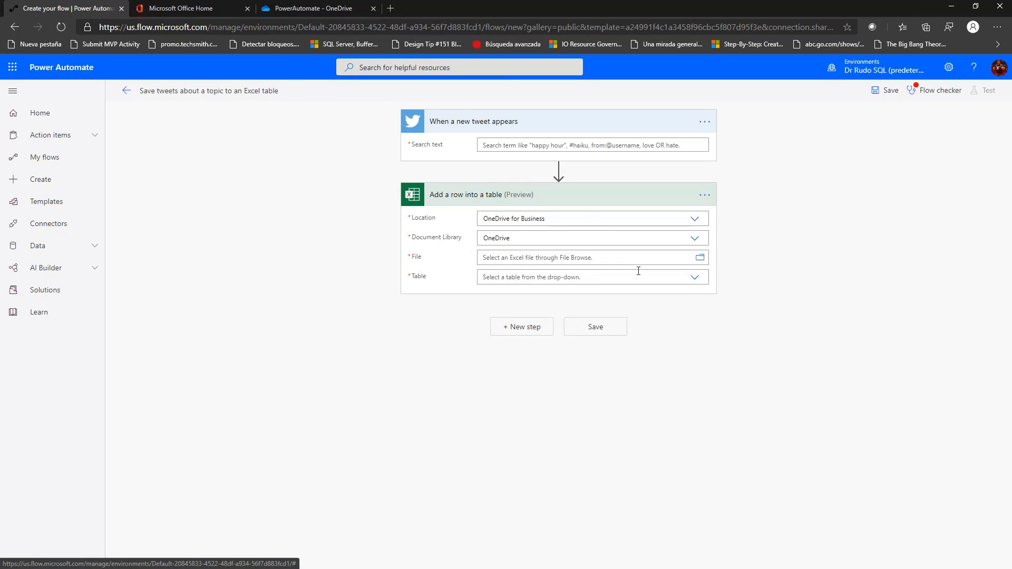
Point the Excel step's File to /PowerAutomate/tweets.xlsx and open its Table list.
click(698, 261)
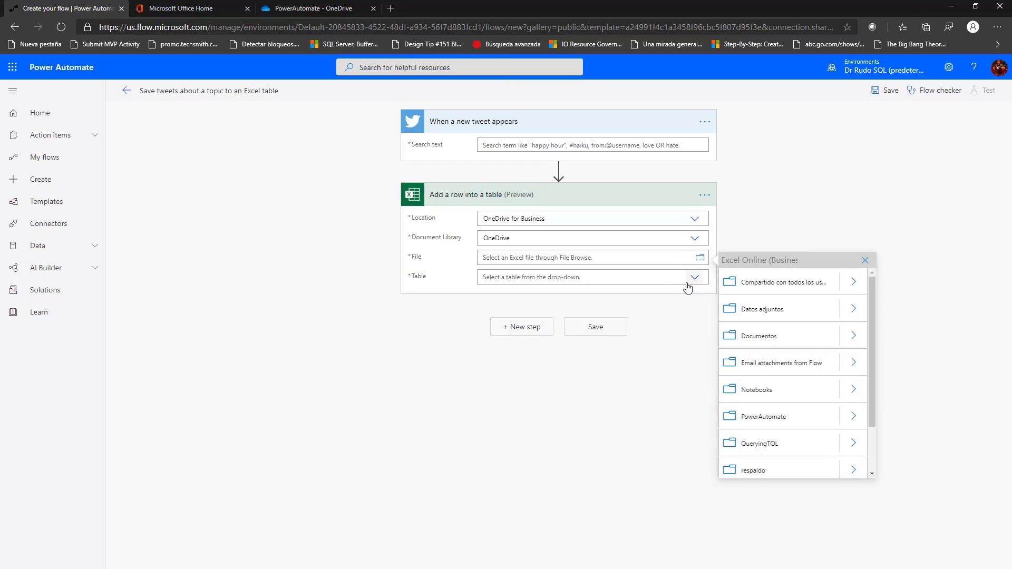
scroll(817, 383, down, 1)
scroll(818, 382, down, 1)
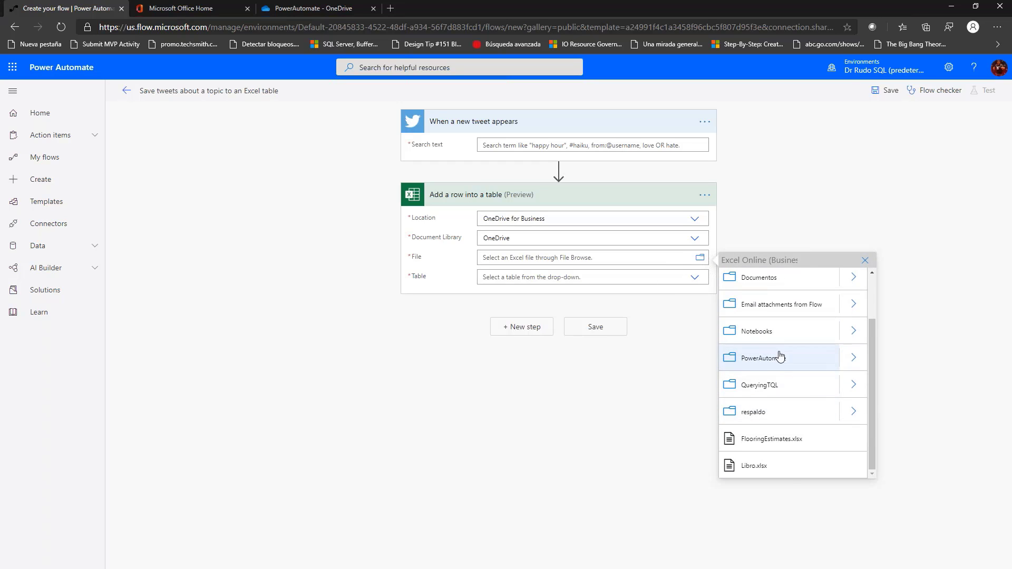
click(859, 361)
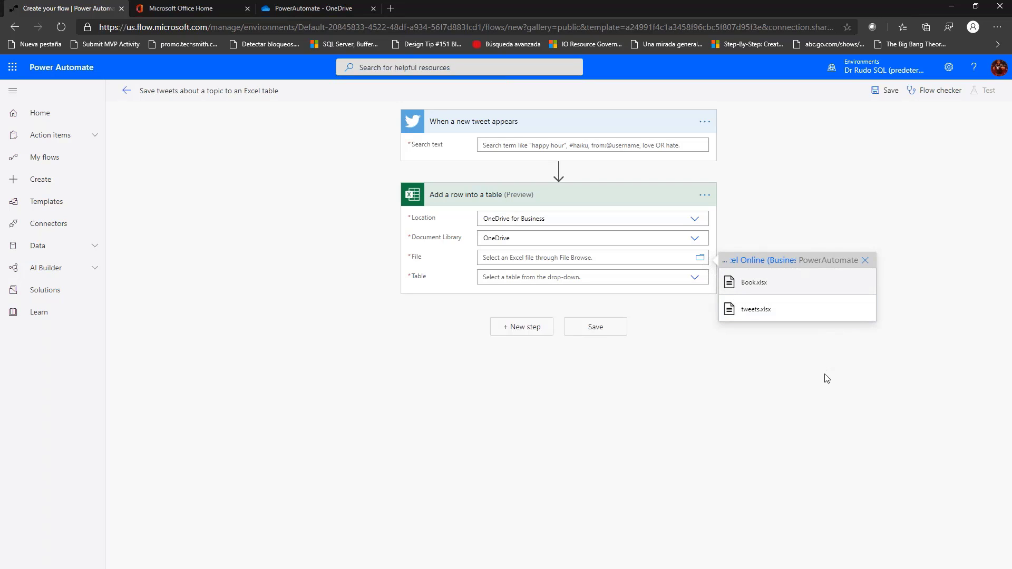
click(763, 315)
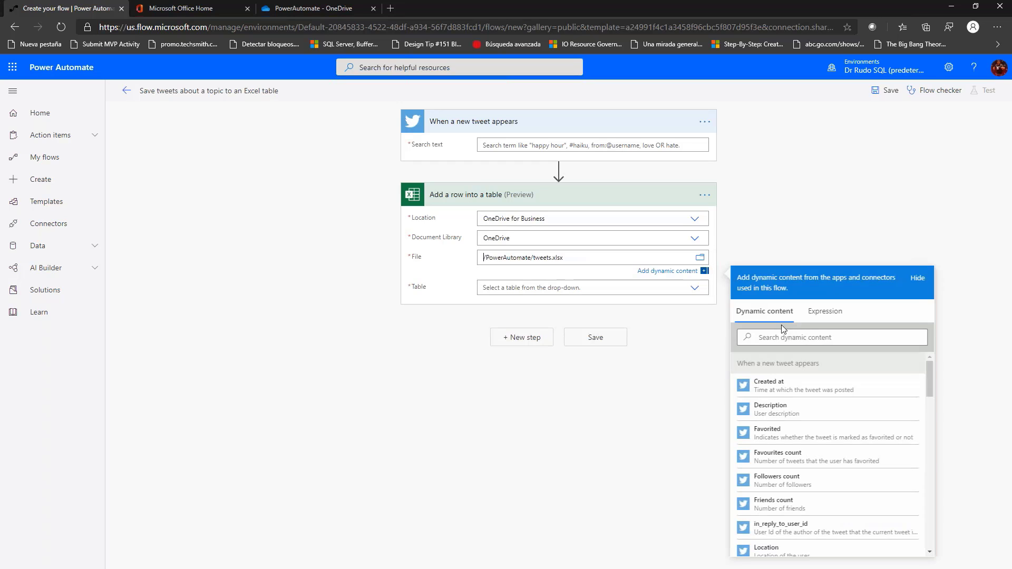
click(694, 288)
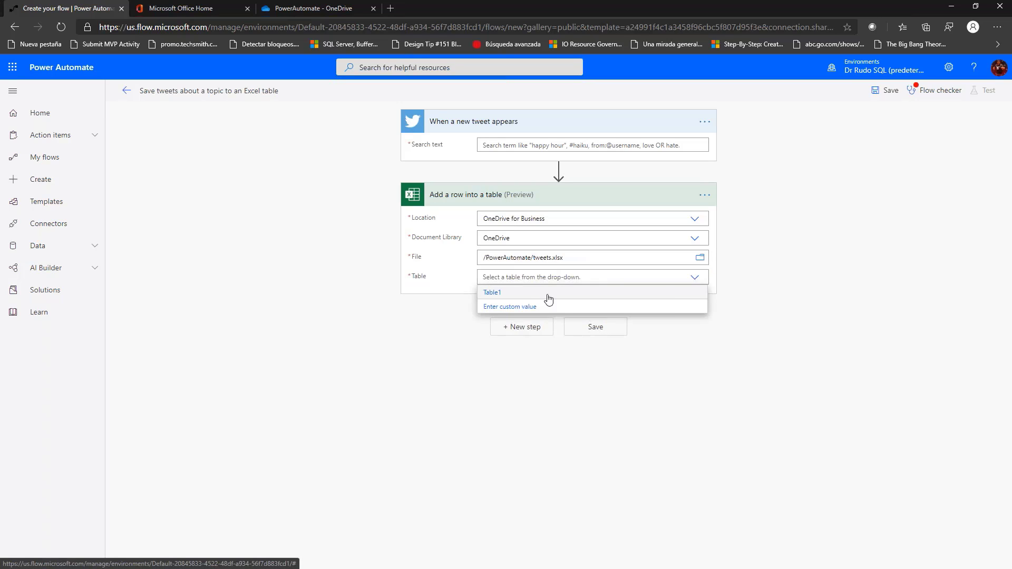
Choose Table1 as the target table and fill the hashtag column with #skillmeup.
click(501, 293)
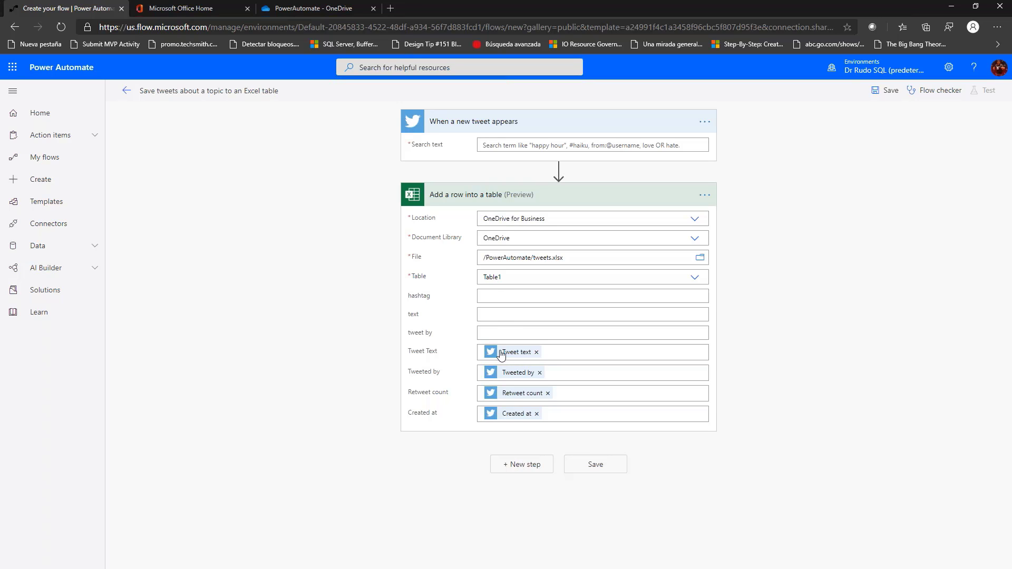
click(495, 295)
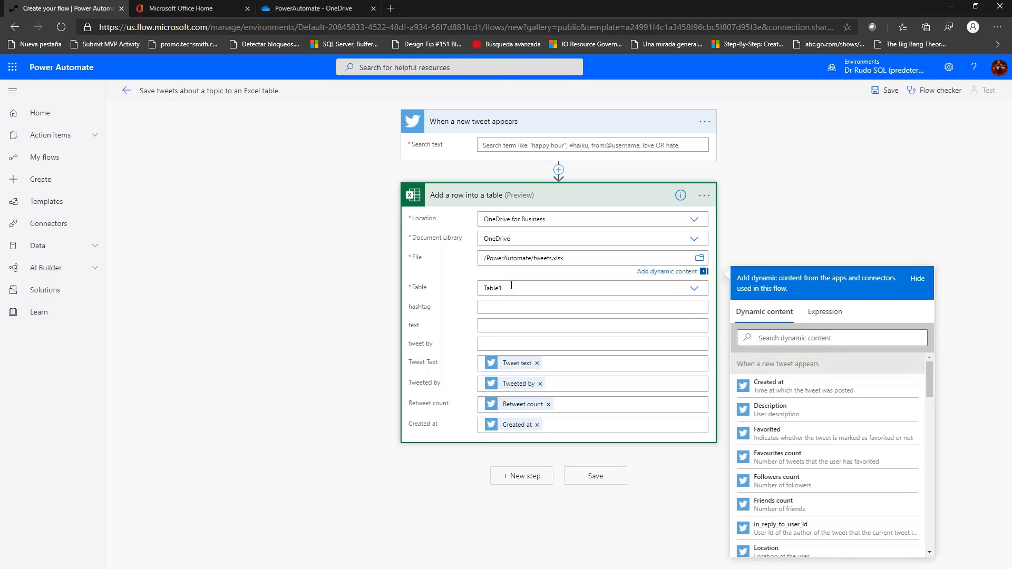
scroll(901, 453, down, 3)
scroll(898, 475, down, 5)
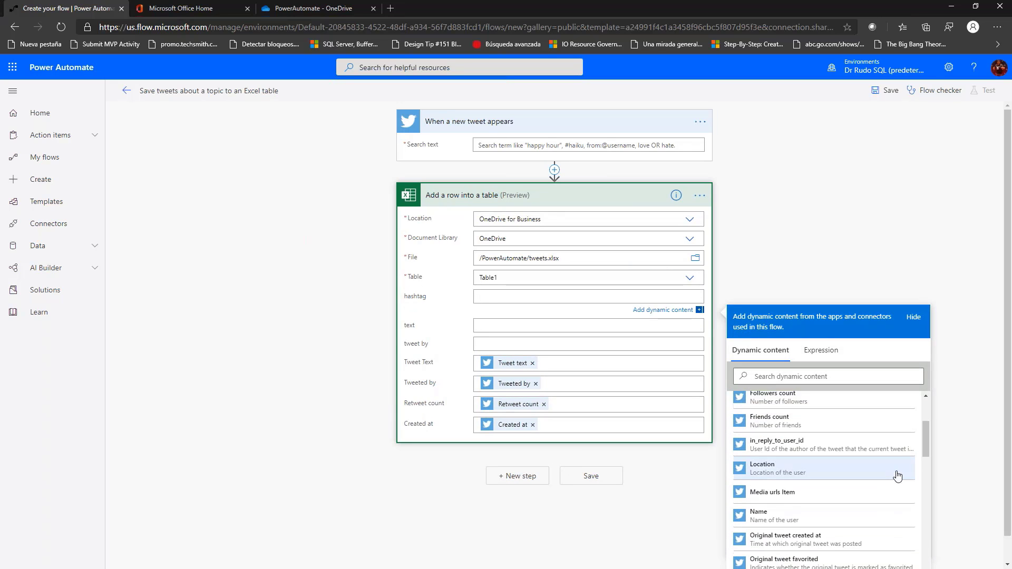
scroll(898, 476, down, 3)
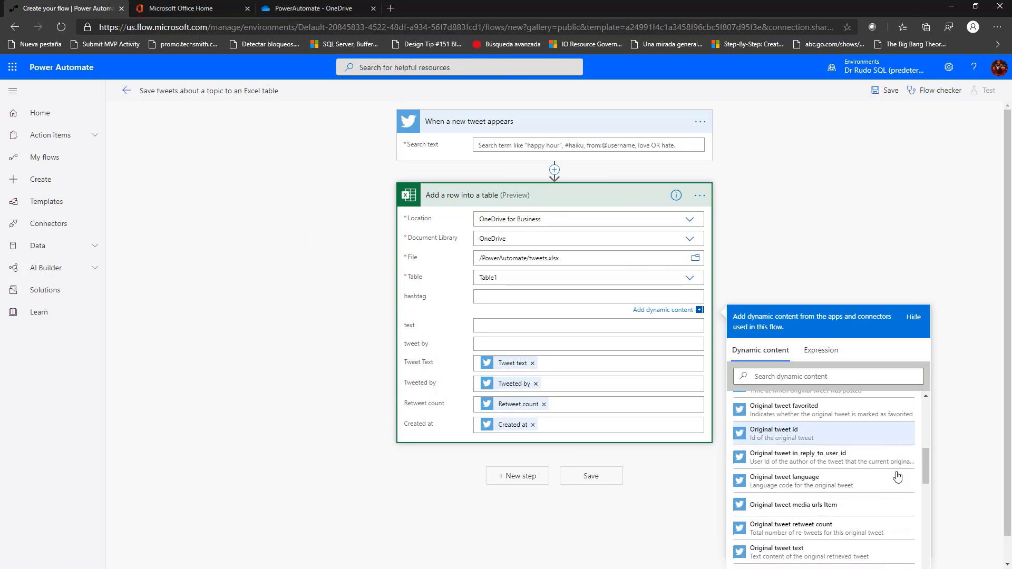
scroll(897, 476, down, 4)
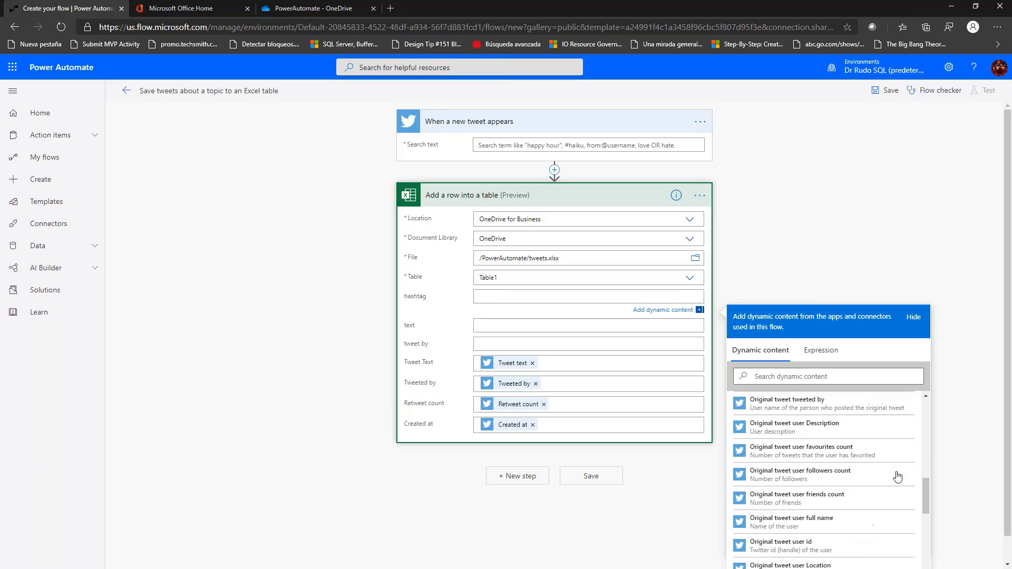
scroll(903, 499, down, 4)
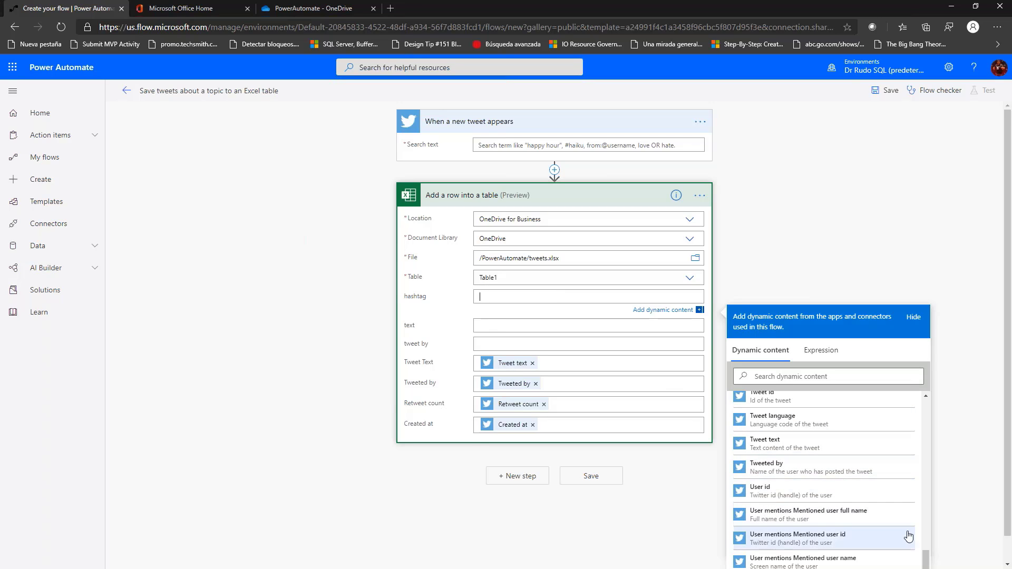
scroll(885, 516, up, 5)
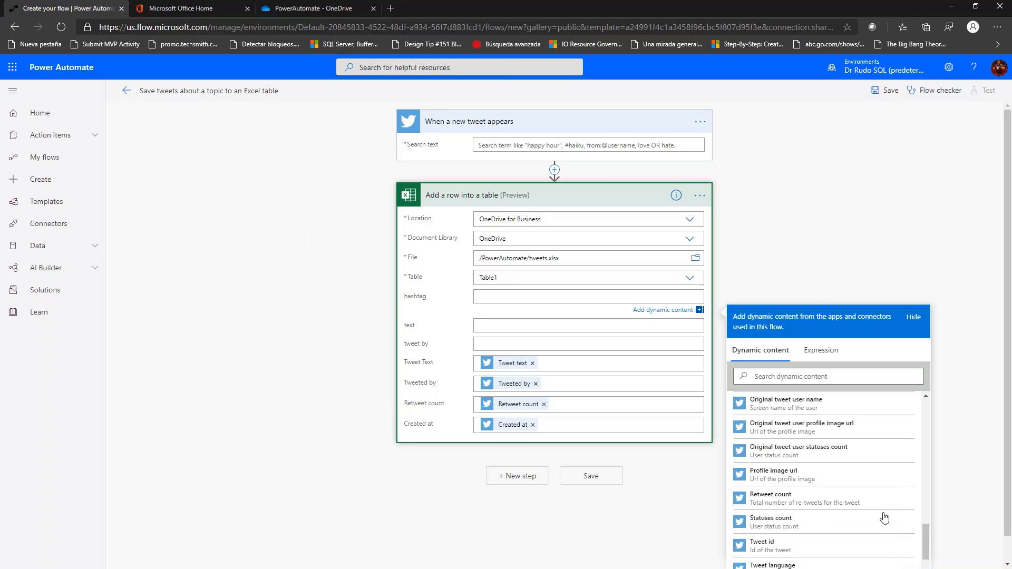
scroll(885, 517, up, 5)
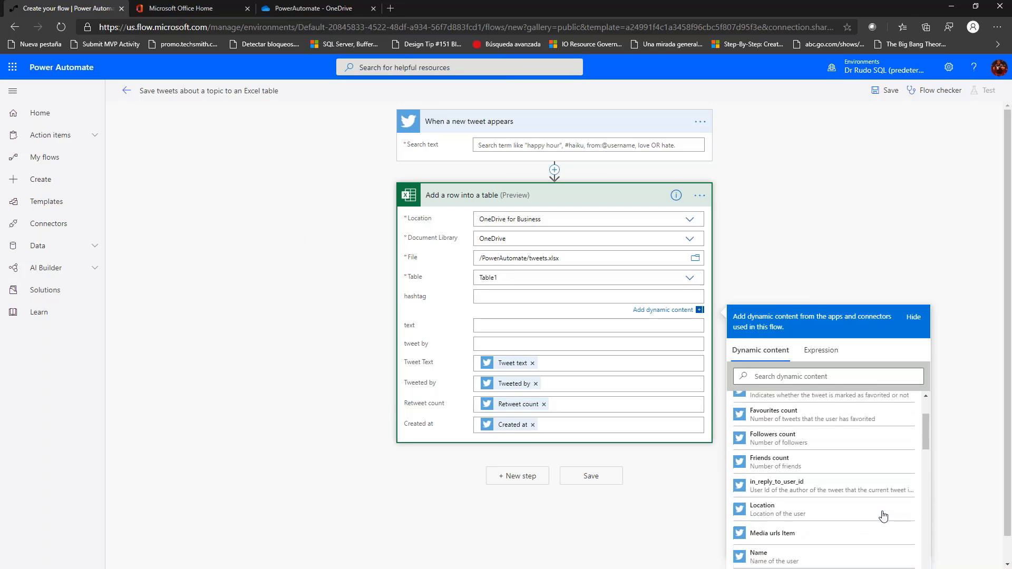
scroll(882, 514, up, 2)
scroll(882, 513, down, 4)
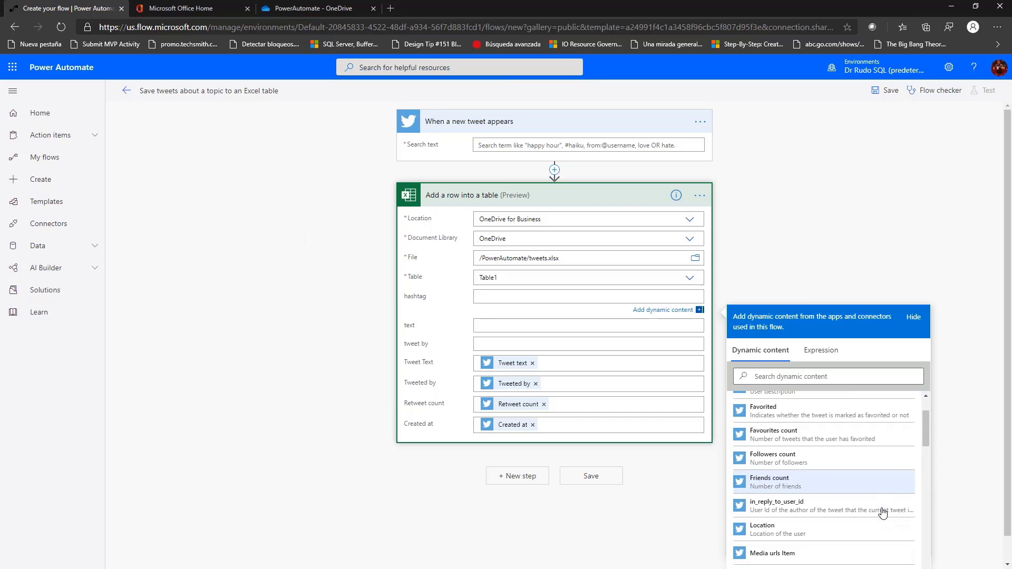
scroll(883, 513, down, 1)
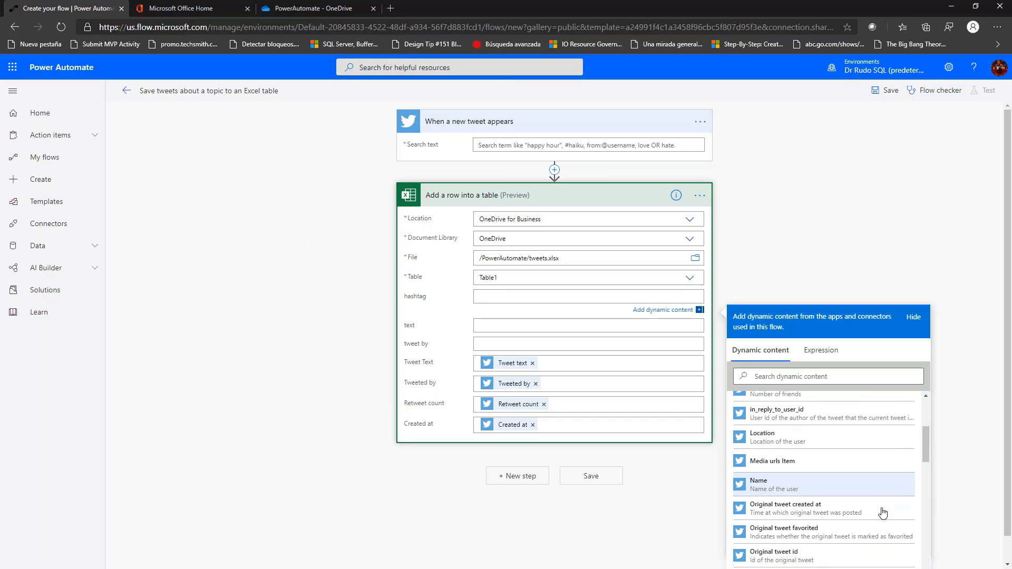
scroll(883, 513, down, 2)
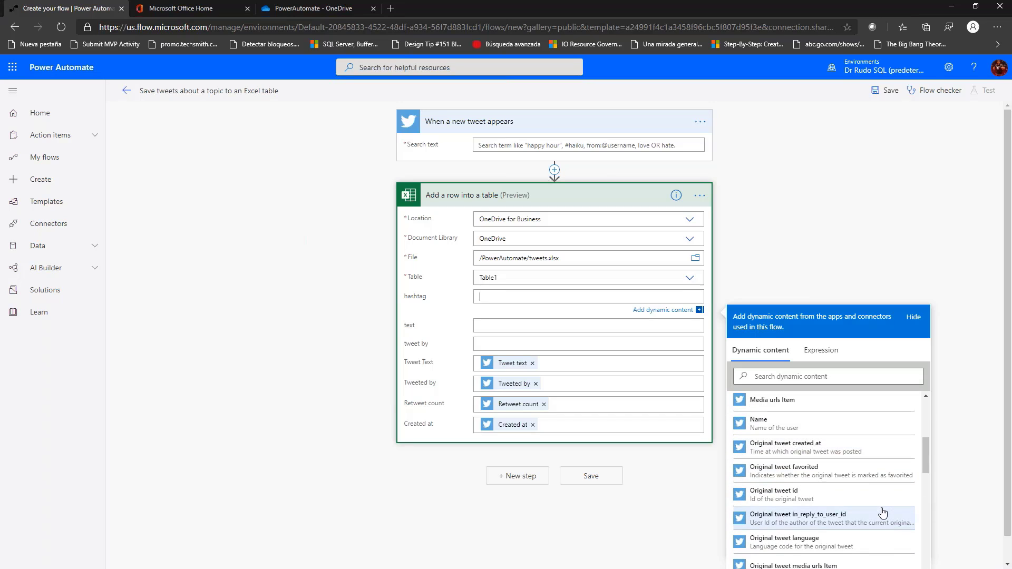
scroll(883, 513, down, 3)
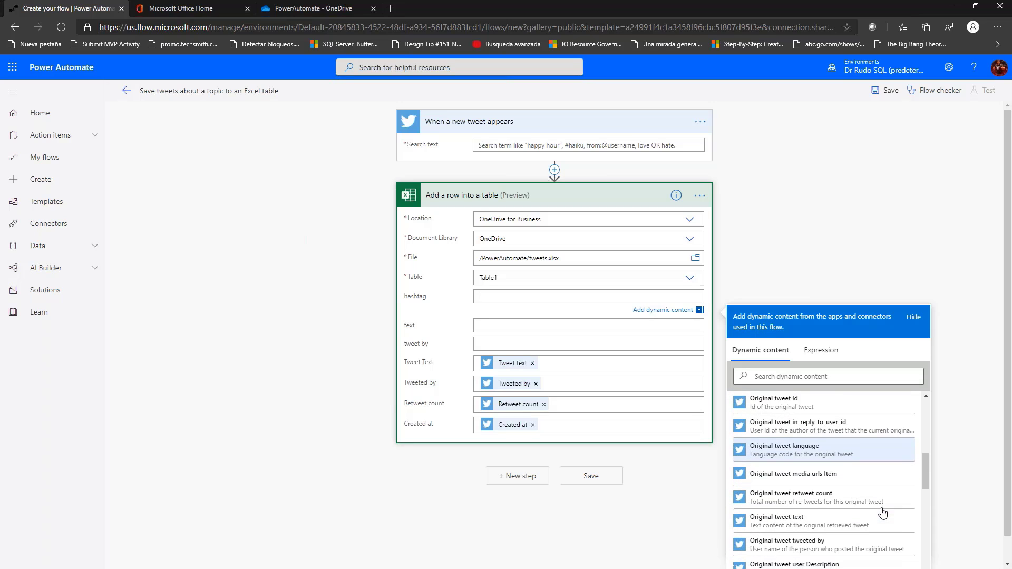
scroll(883, 513, down, 4)
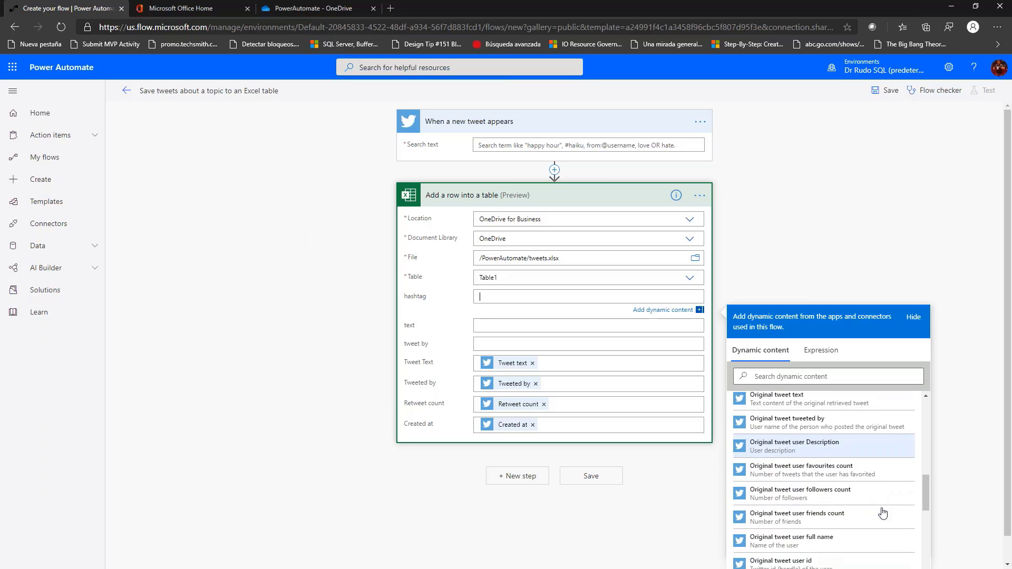
scroll(883, 513, down, 4)
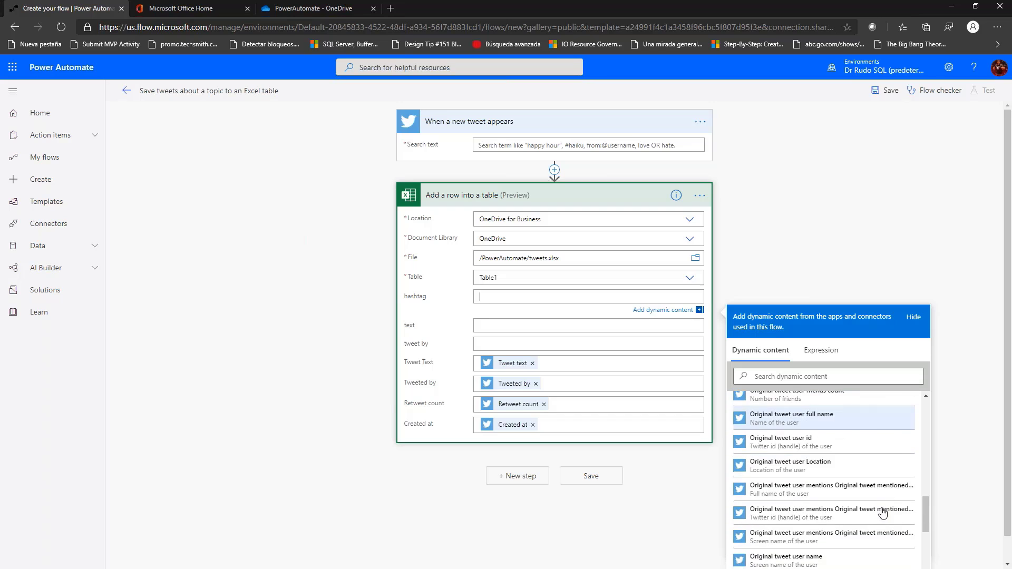
scroll(882, 513, down, 8)
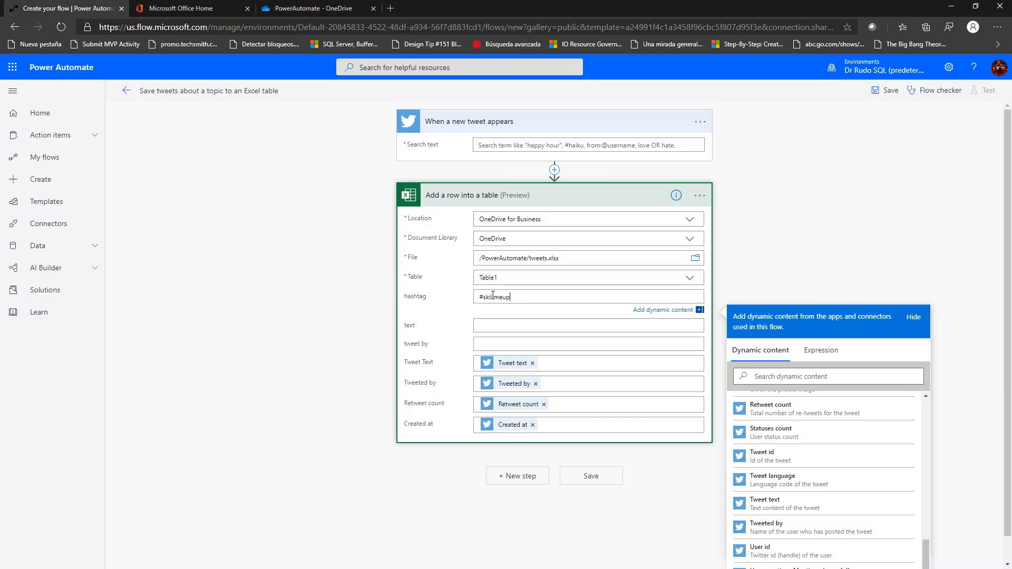
Map the text column to Original tweet text, deleting the stray typed characters.
click(507, 328)
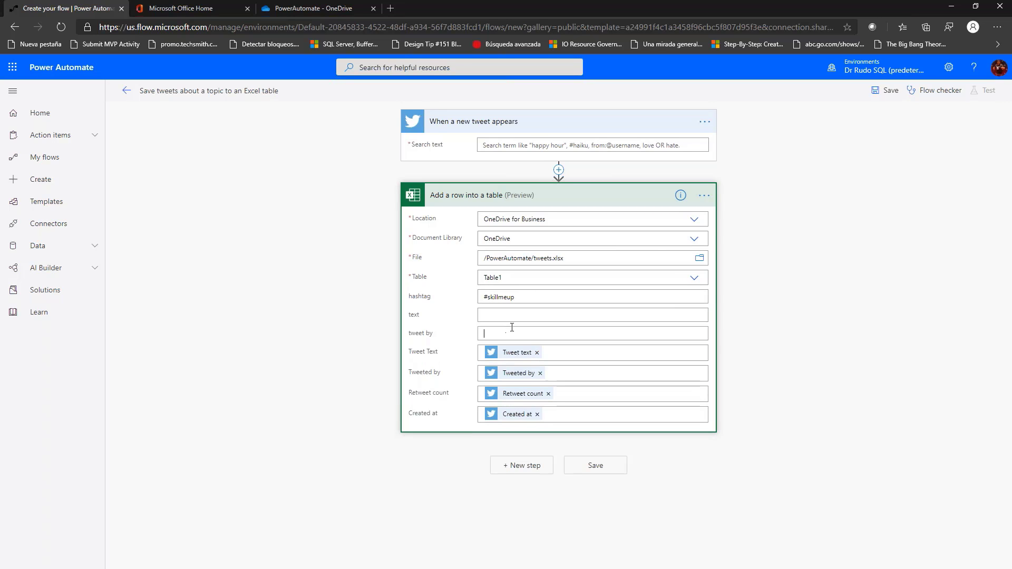
scroll(855, 484, down, 3)
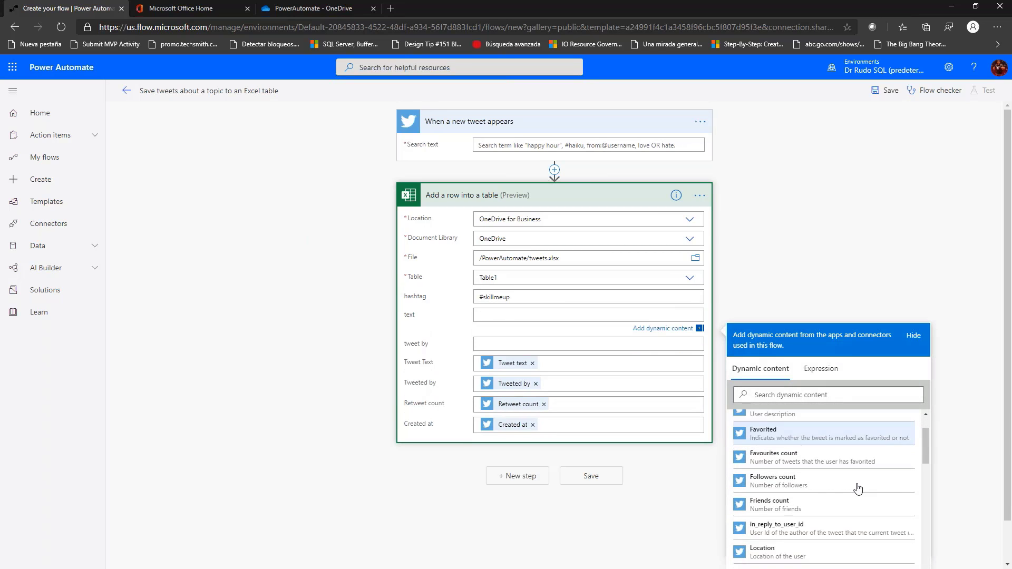
scroll(900, 521, down, 2)
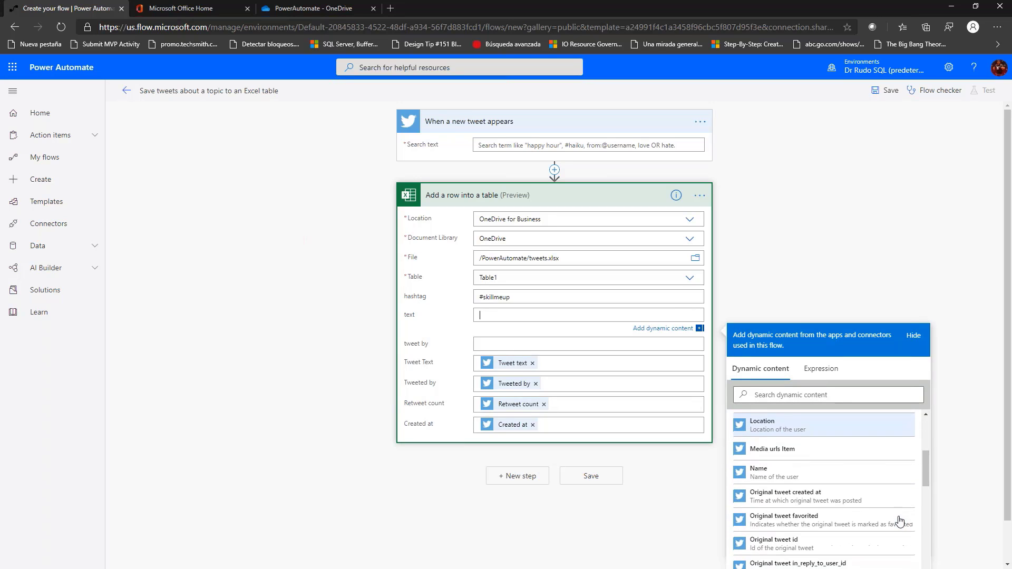
scroll(900, 522, down, 4)
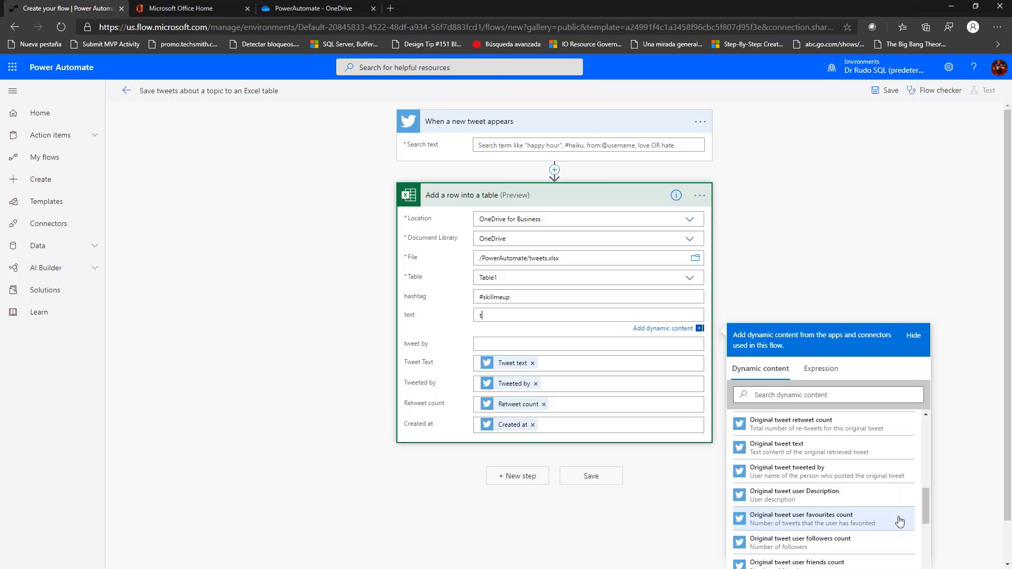
text(w)
click(789, 394)
text(tw)
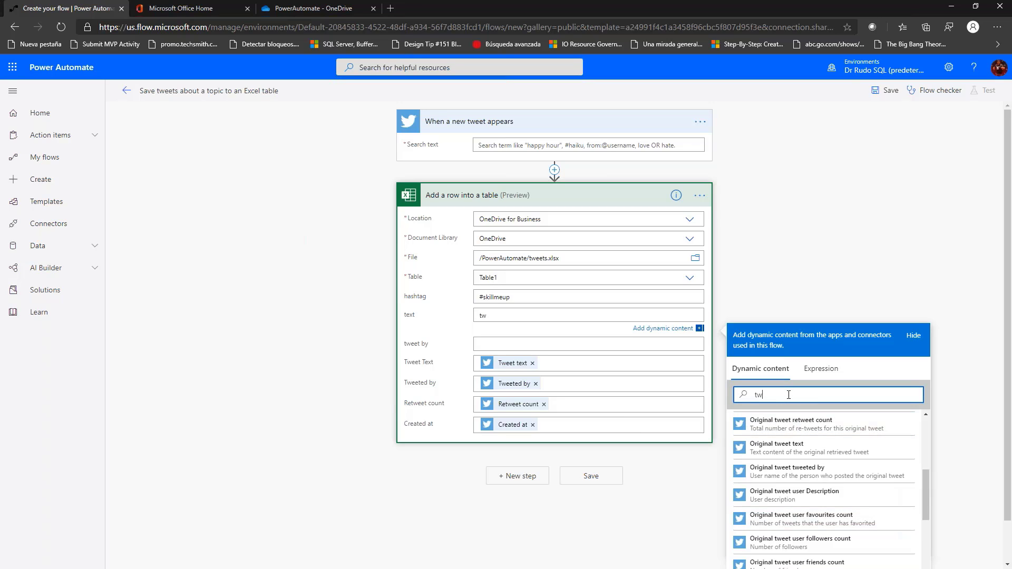
text(ee)
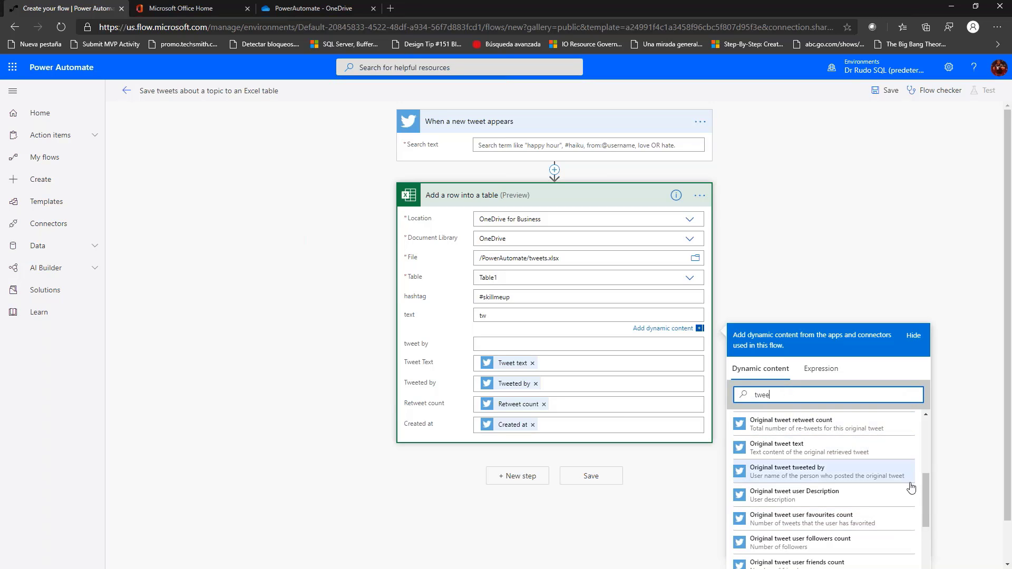
click(780, 448)
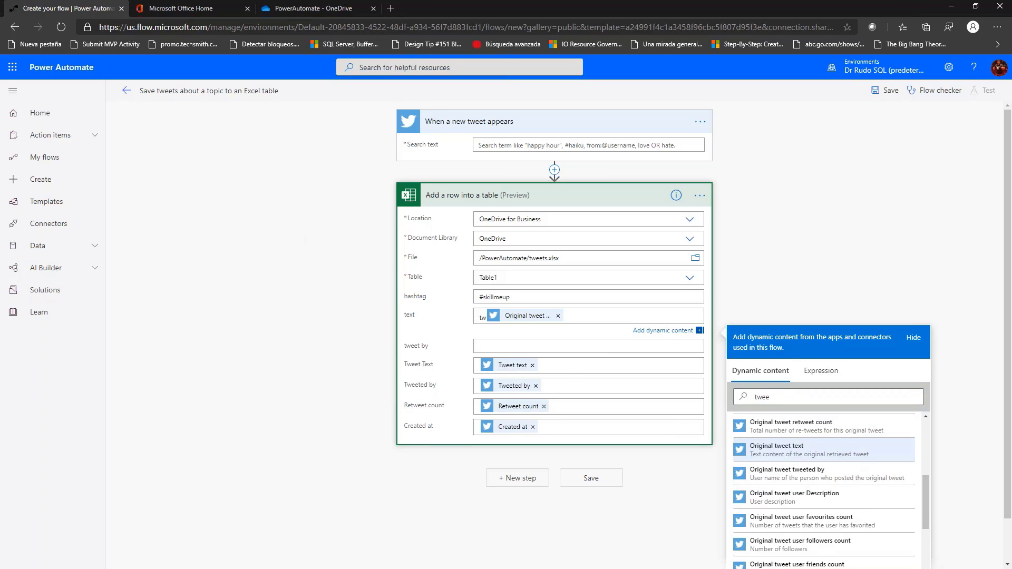
double_click(483, 314)
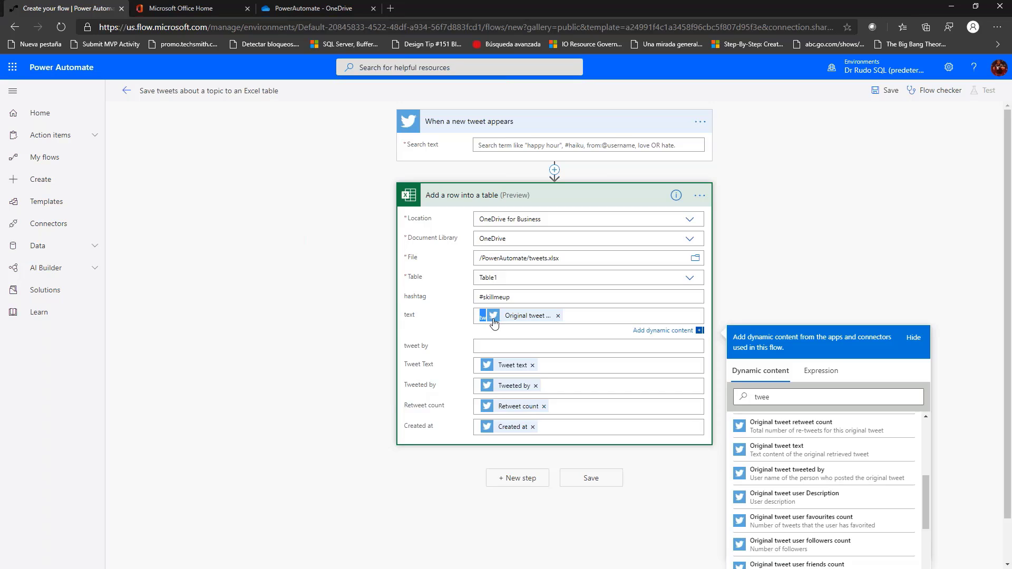
key(BackSpace)
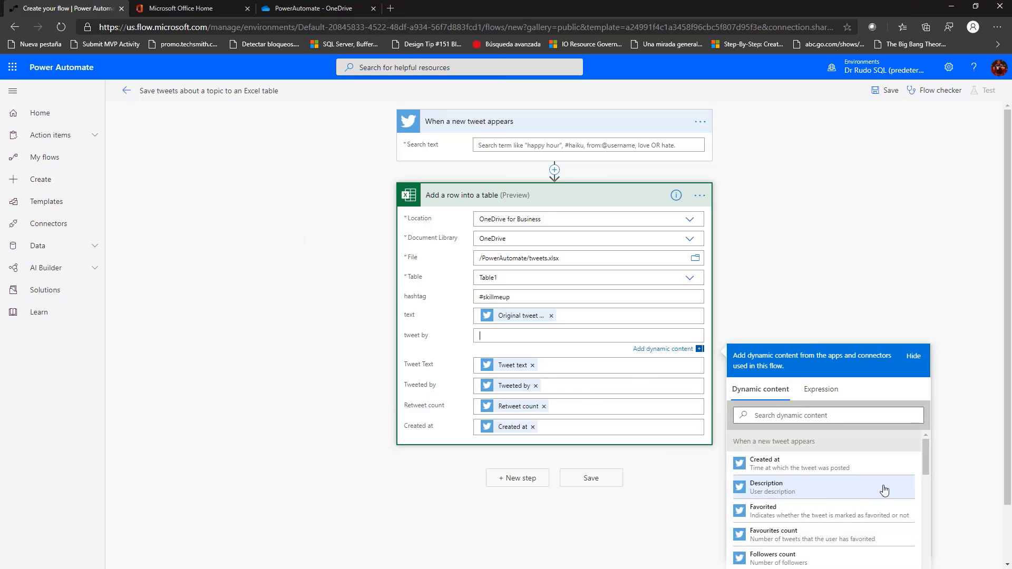
Map the tweet by column to the tweeter's Name.
scroll(824, 520, down, 3)
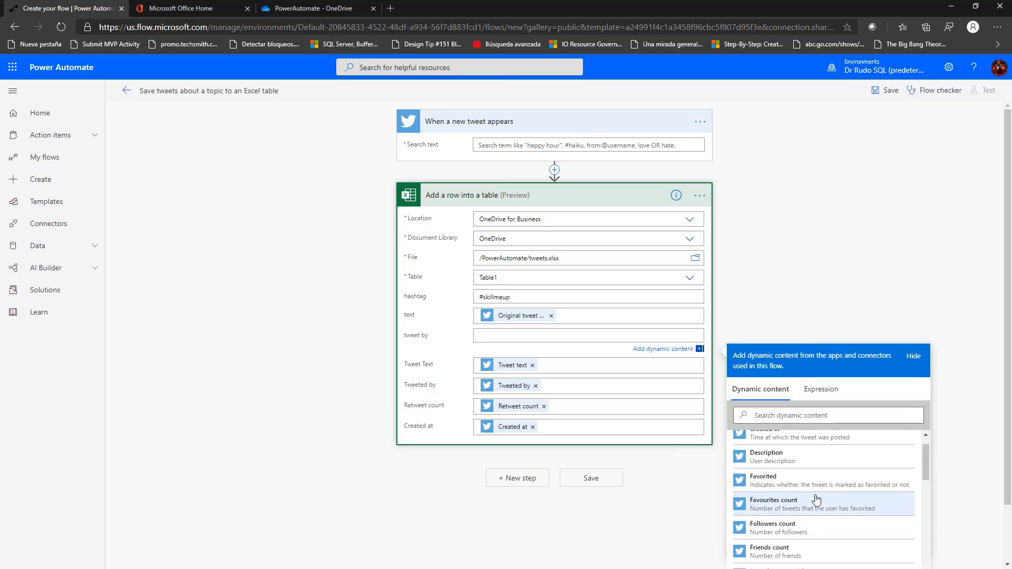
scroll(818, 529, down, 1)
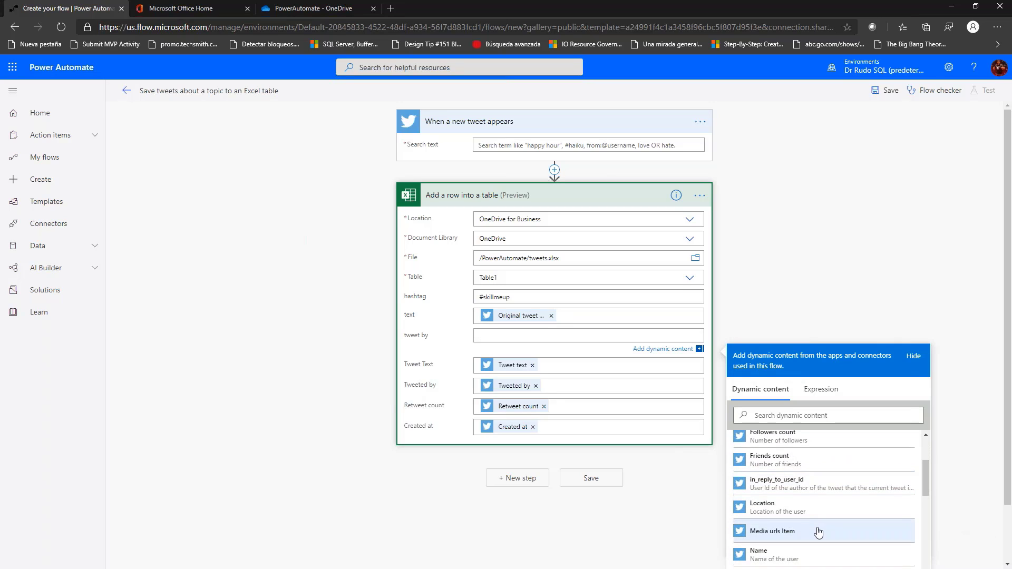
scroll(819, 533, down, 1)
click(798, 526)
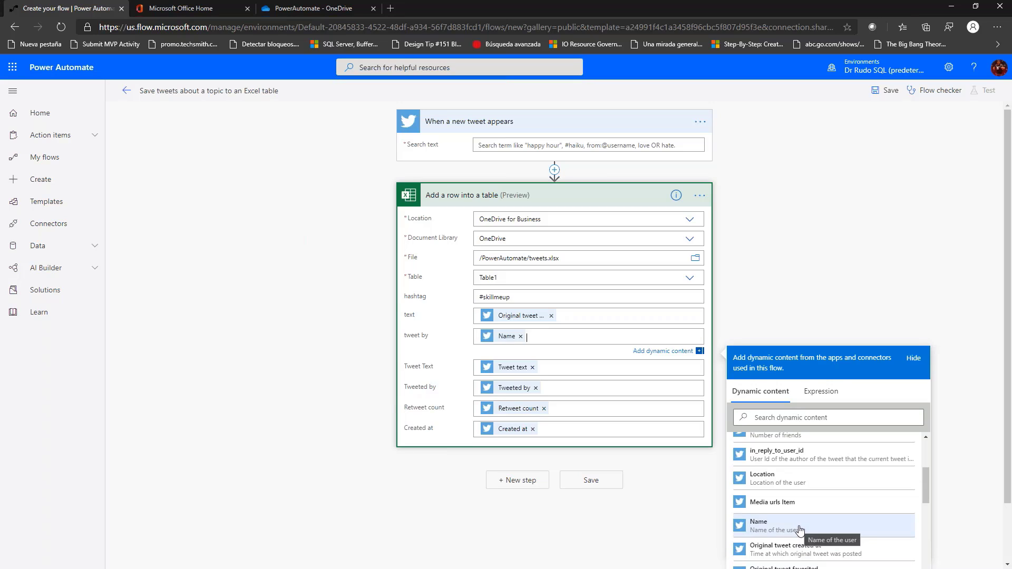
Try saving the flow and dismiss the Flow checker's report.
click(867, 315)
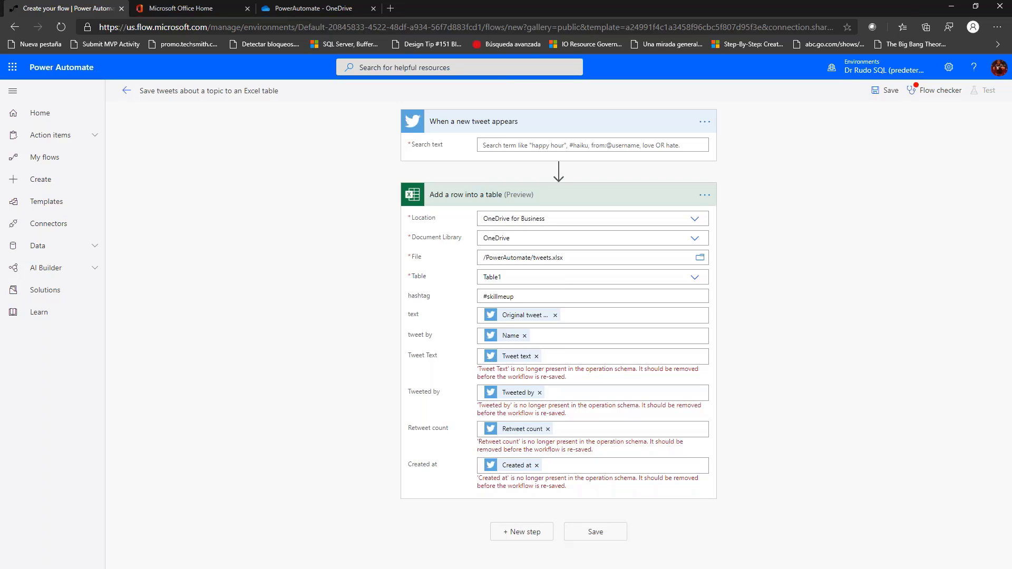
click(595, 533)
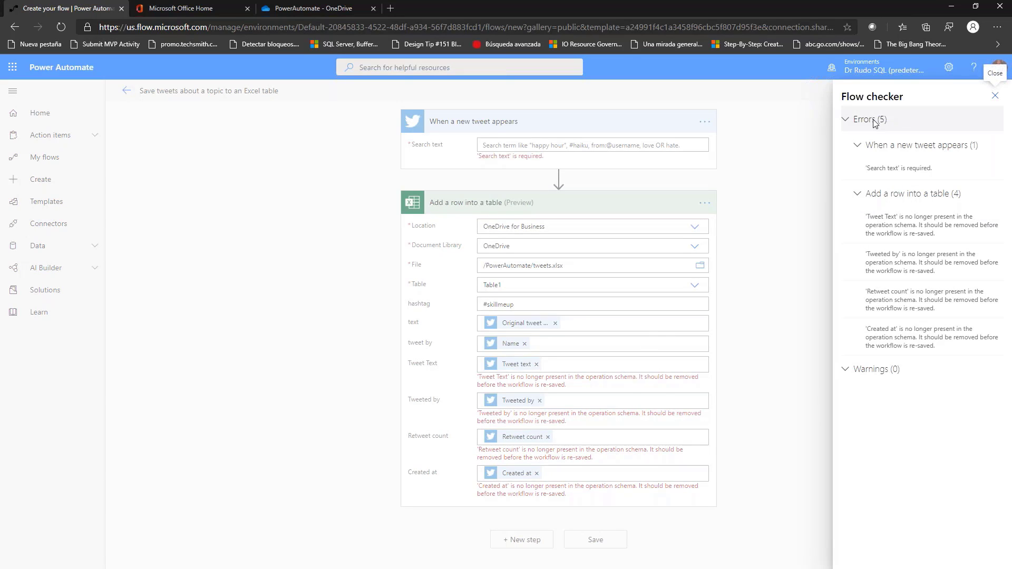
click(995, 96)
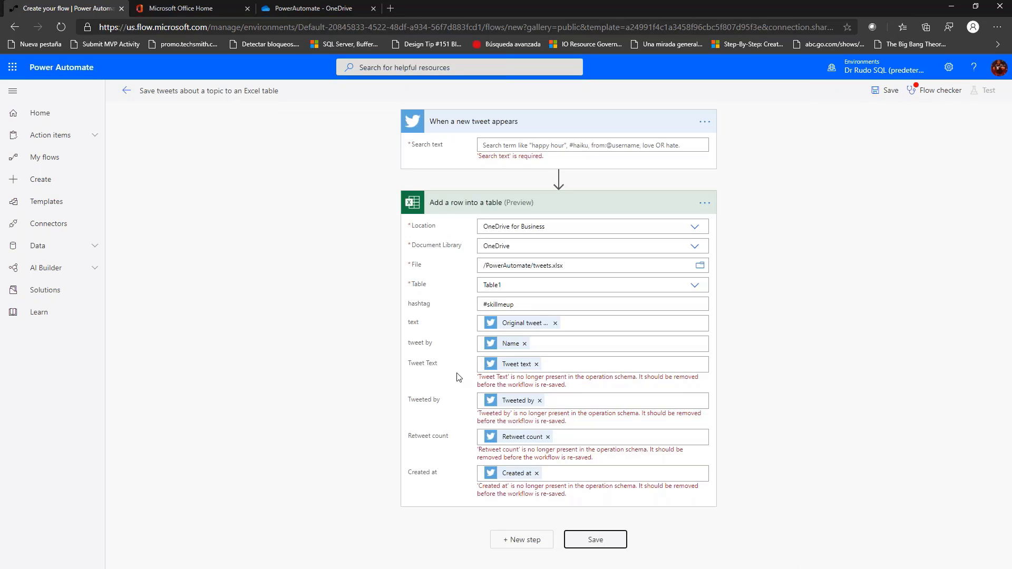
Clear the obsolete Tweet text, Tweeted by, Retweet count and Created at values, then save again.
click(536, 364)
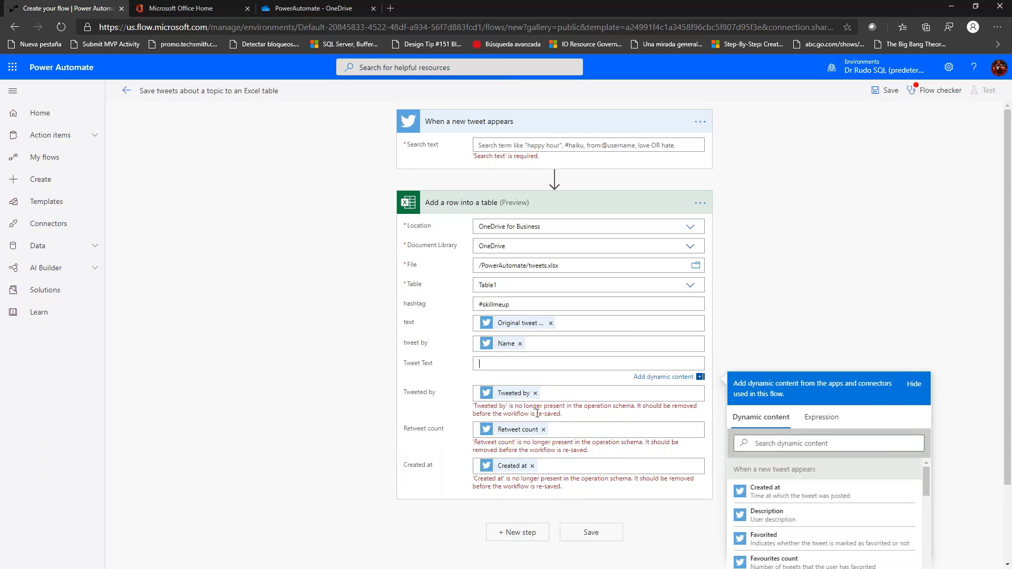
click(535, 393)
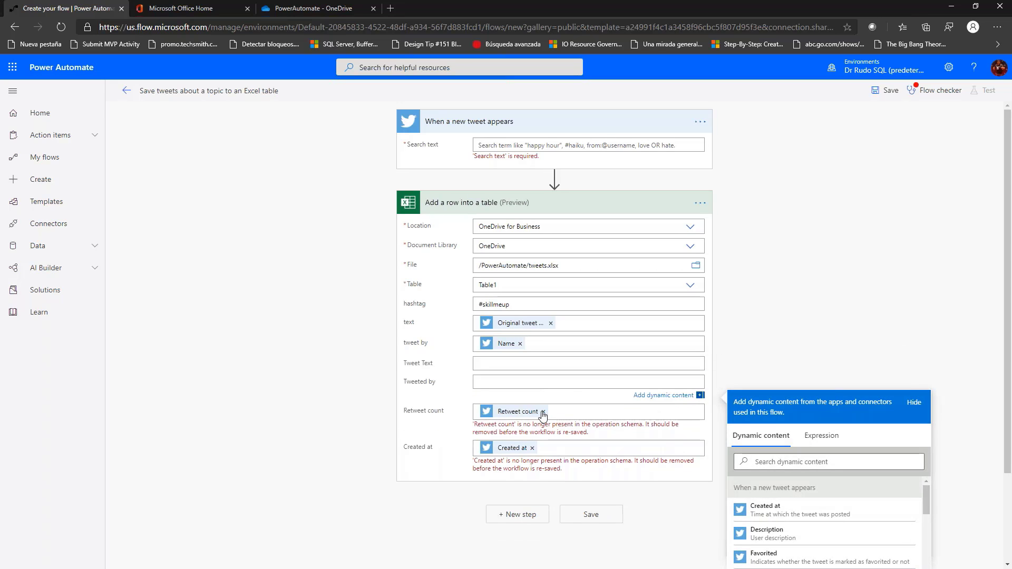
click(543, 411)
click(533, 430)
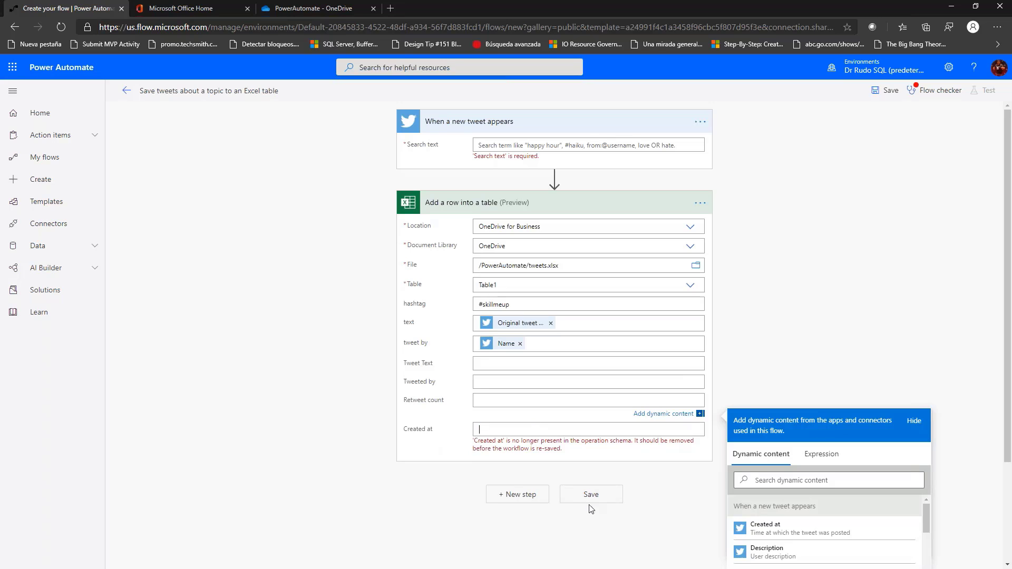
click(595, 483)
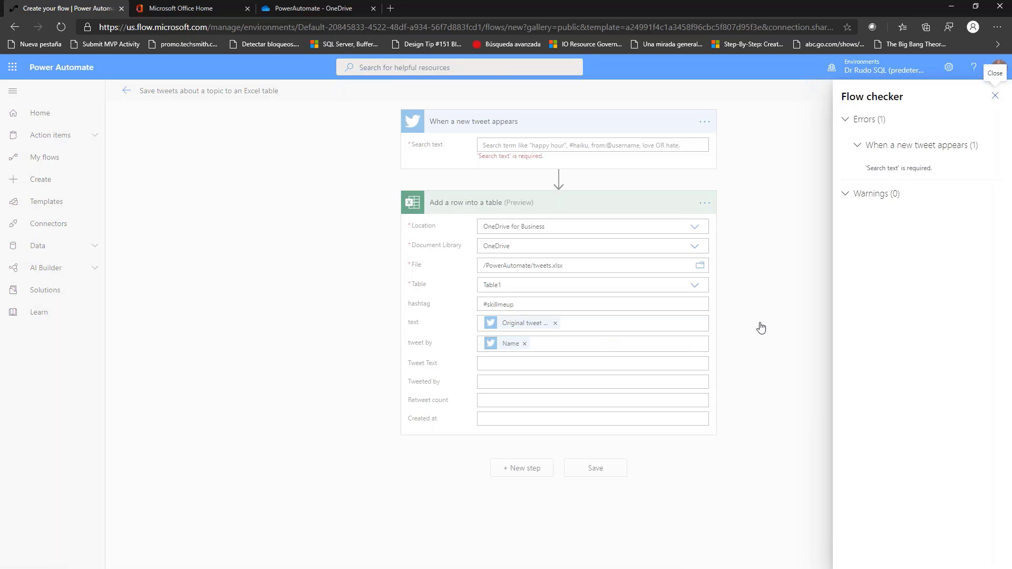
Enter #skillmeup as the trigger's Search text, save, and confirm Flow checker shows 0 errors.
click(900, 174)
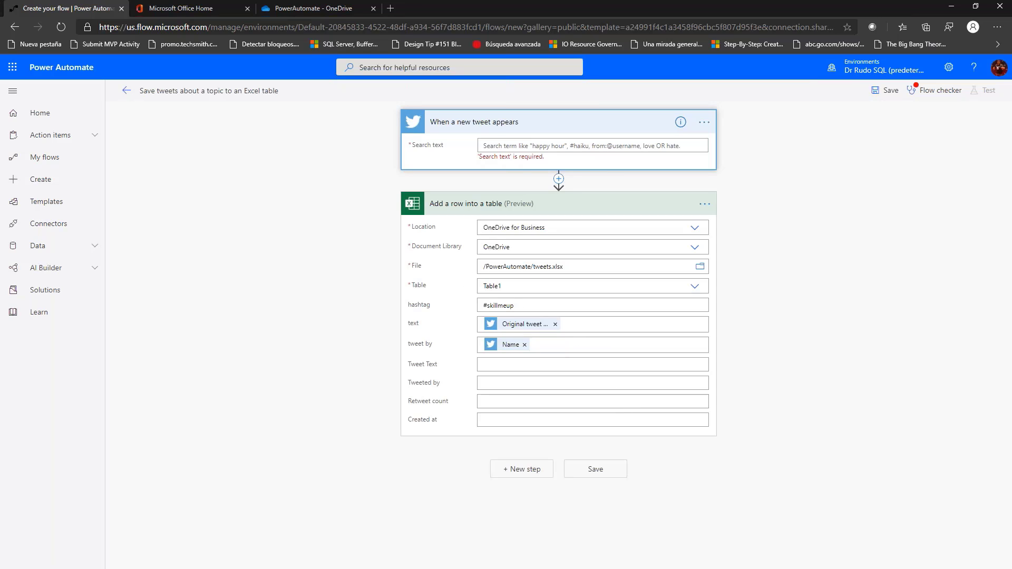
click(514, 143)
text(#skillmeup)
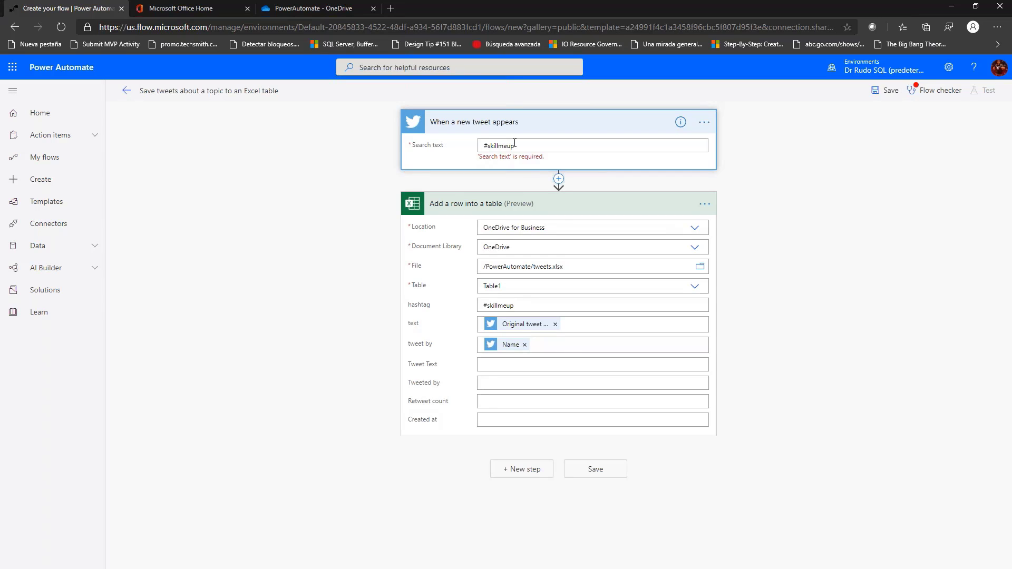
click(669, 316)
click(596, 463)
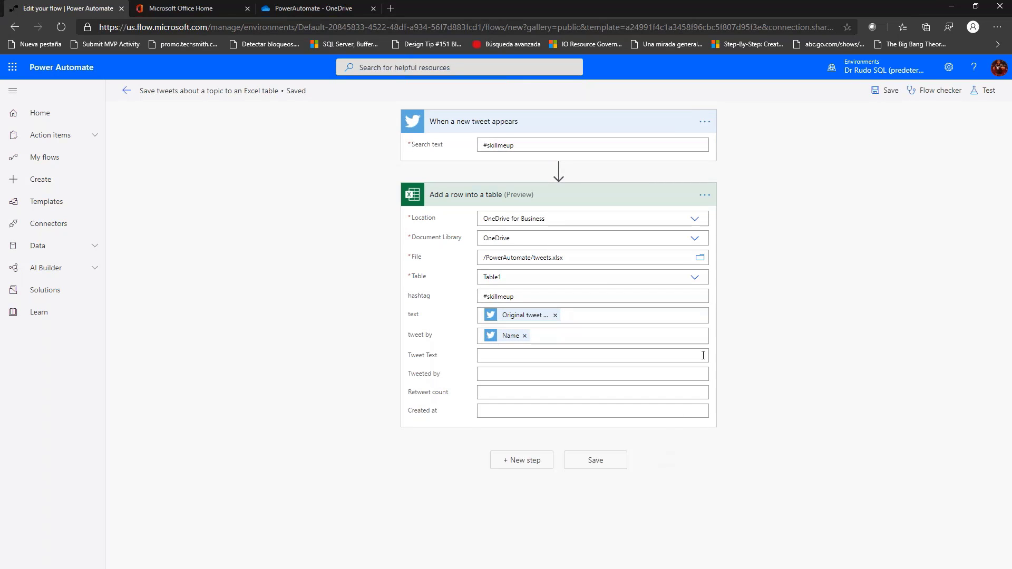
click(944, 95)
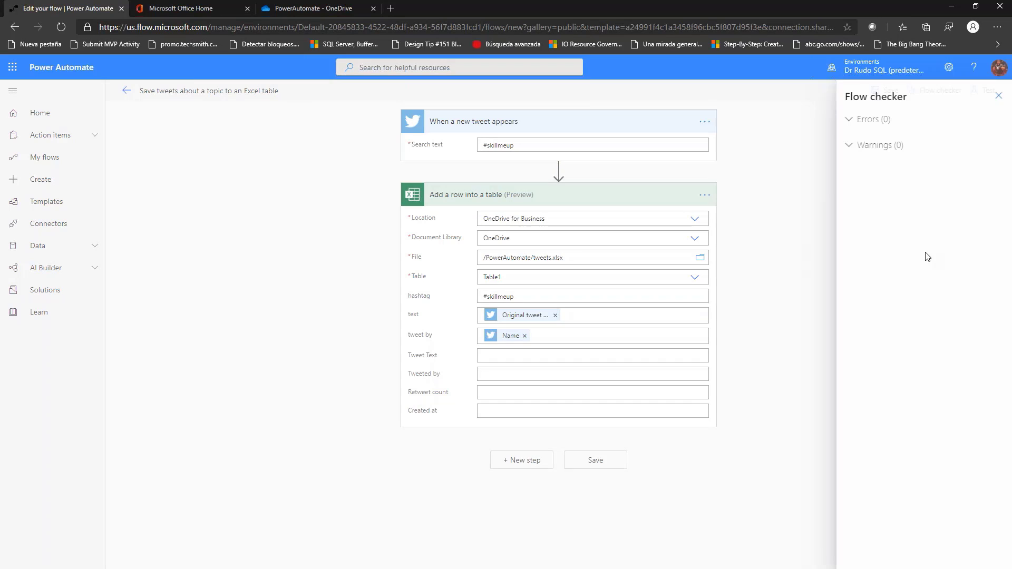
Save and test the flow so a real tweet triggers it, staying on the flow editor.
click(995, 97)
click(981, 91)
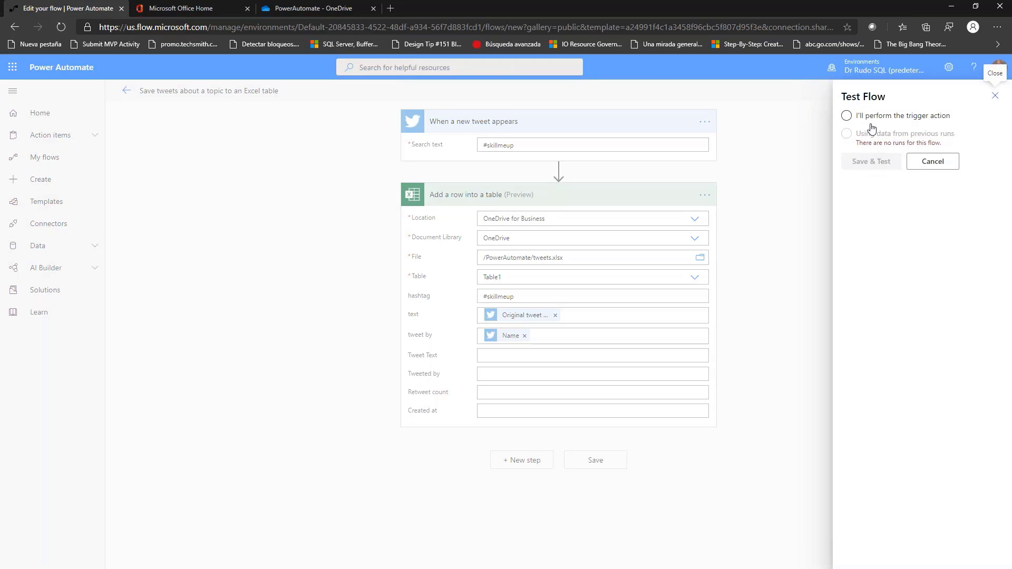
click(870, 117)
click(878, 159)
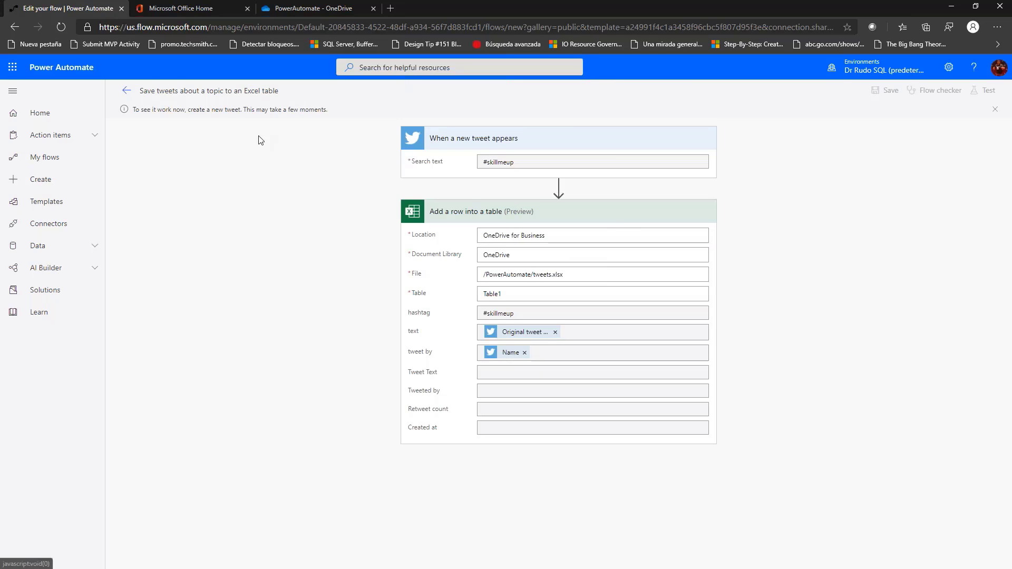
click(127, 91)
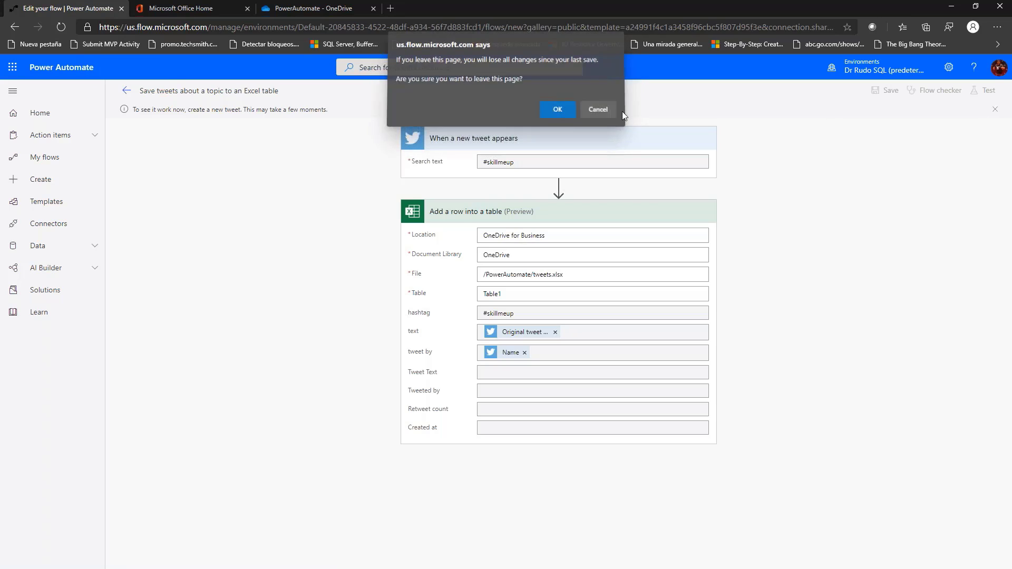
click(597, 112)
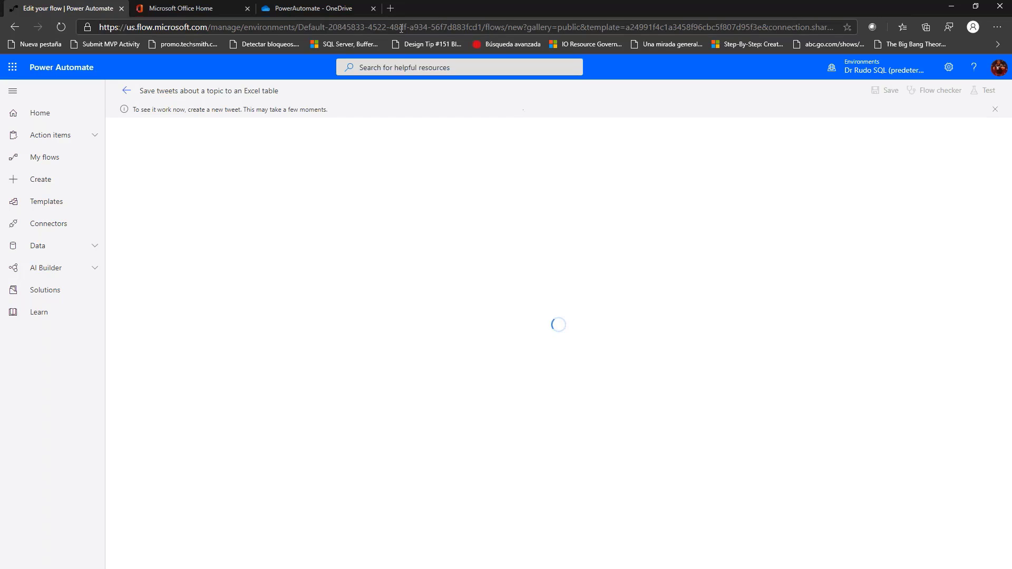
Load twitter in a new tab, glance at the OneDrive and flow tabs, and return to Twitter.
click(390, 9)
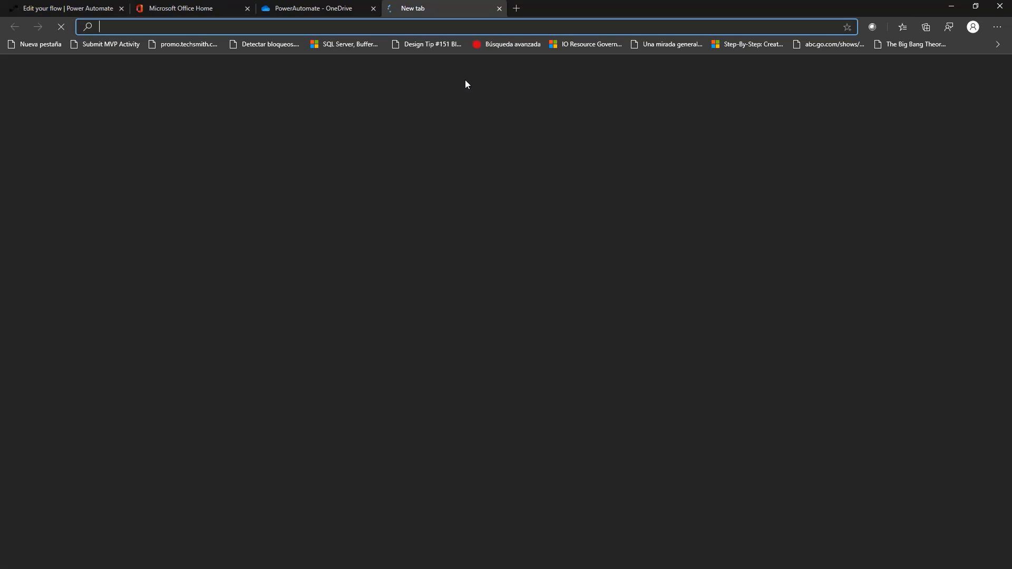
text(twitter.com)
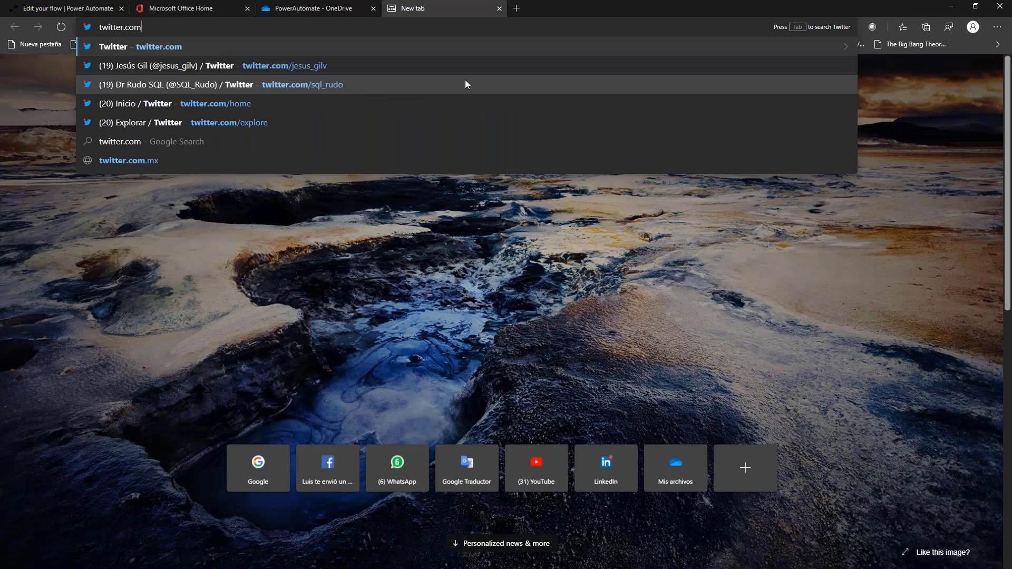
key(Return)
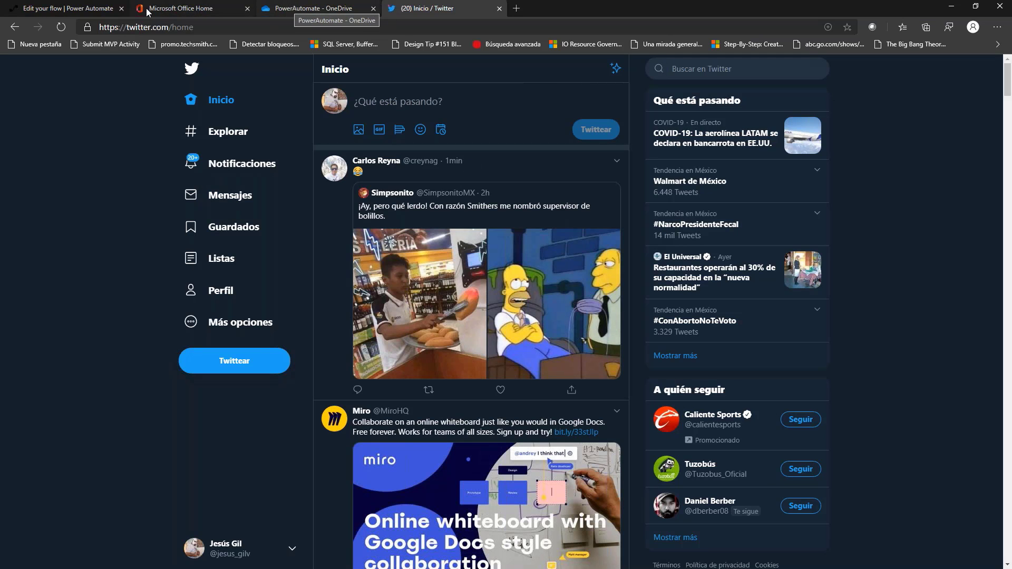
click(322, 8)
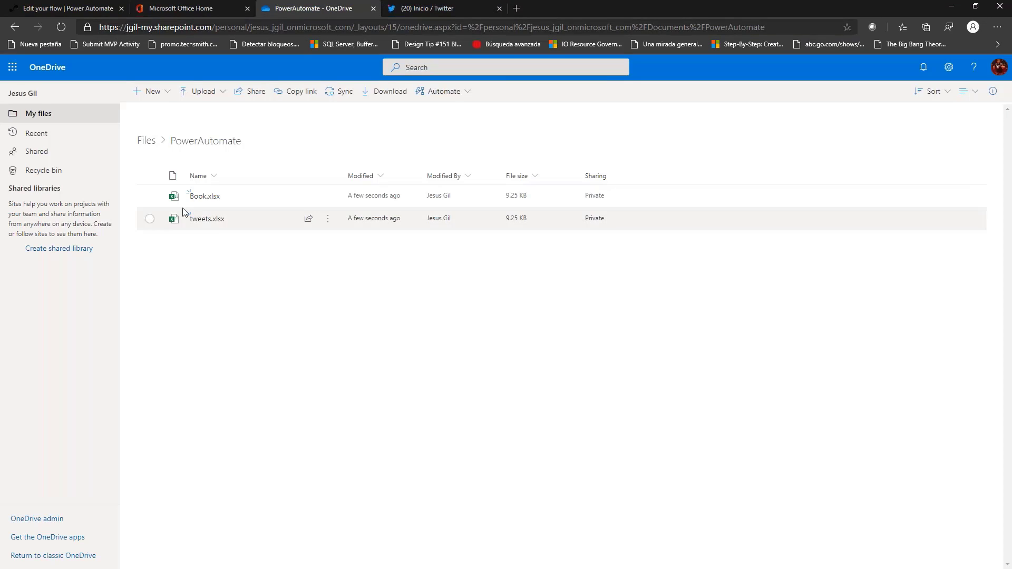
click(52, 8)
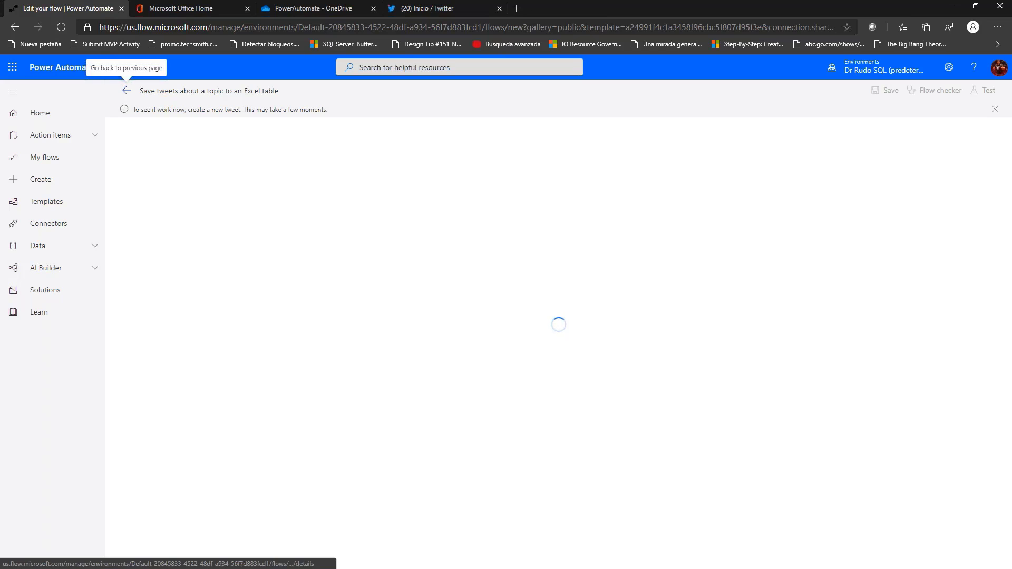
click(443, 10)
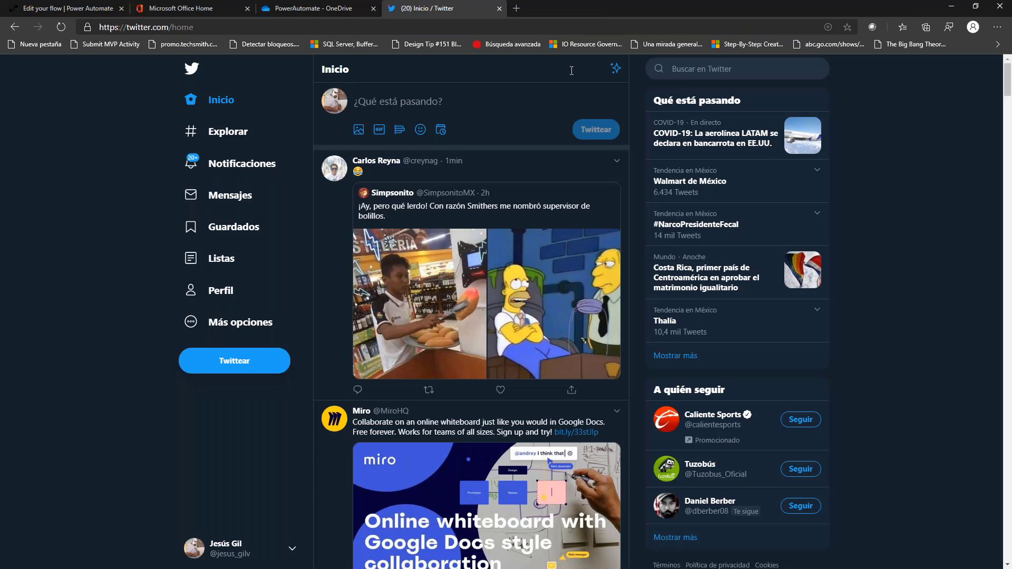
Tweet 'I'm running a session in #skillmeup' and check the flow's run history tab.
click(411, 97)
text(I')
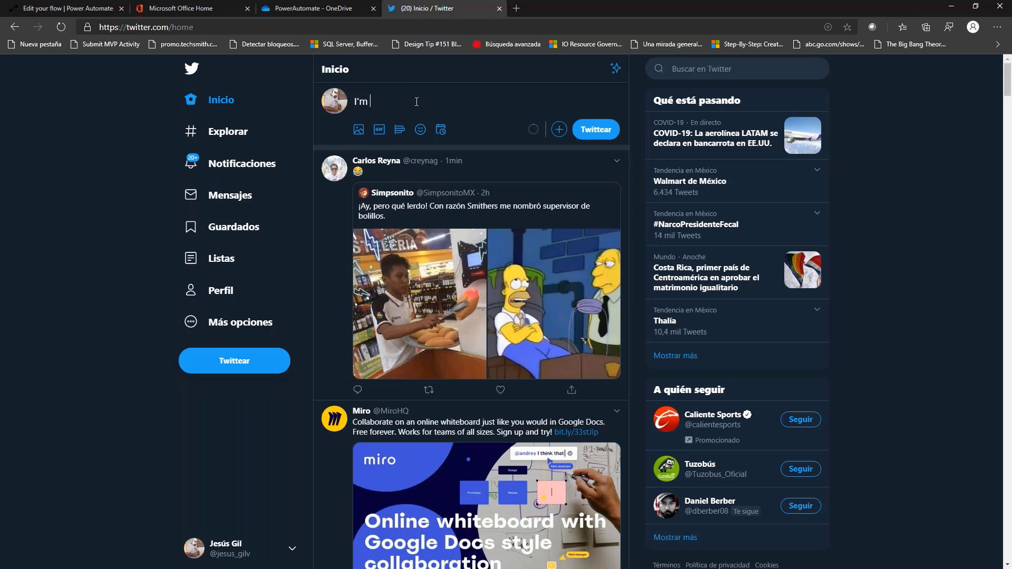
text(m running a session in #skillme)
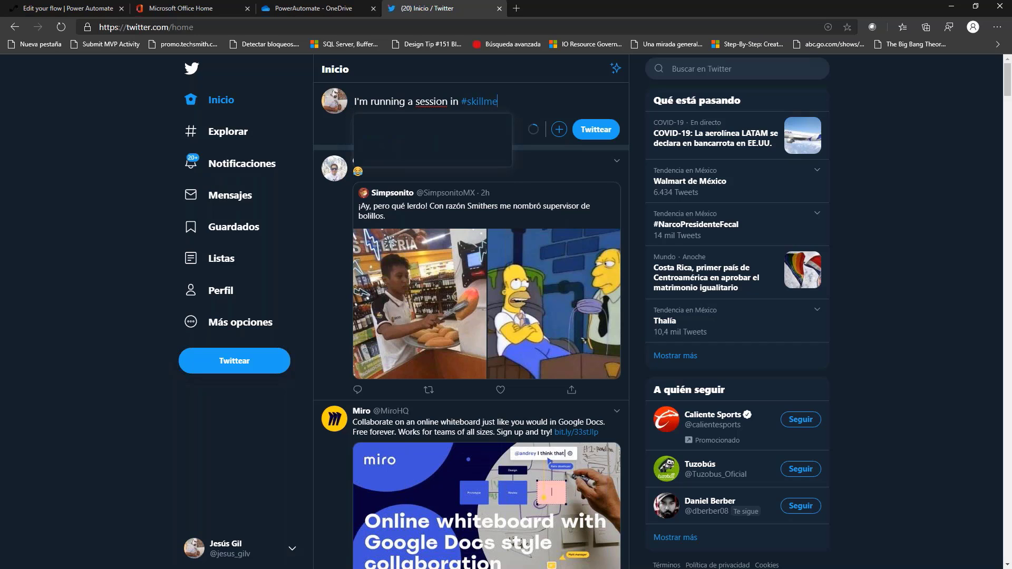
text(up)
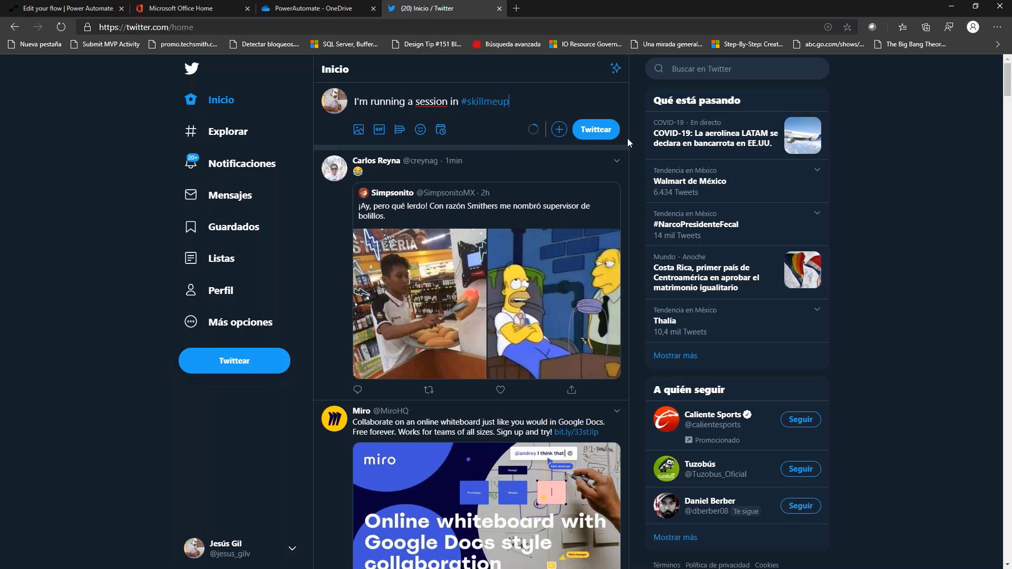
click(599, 139)
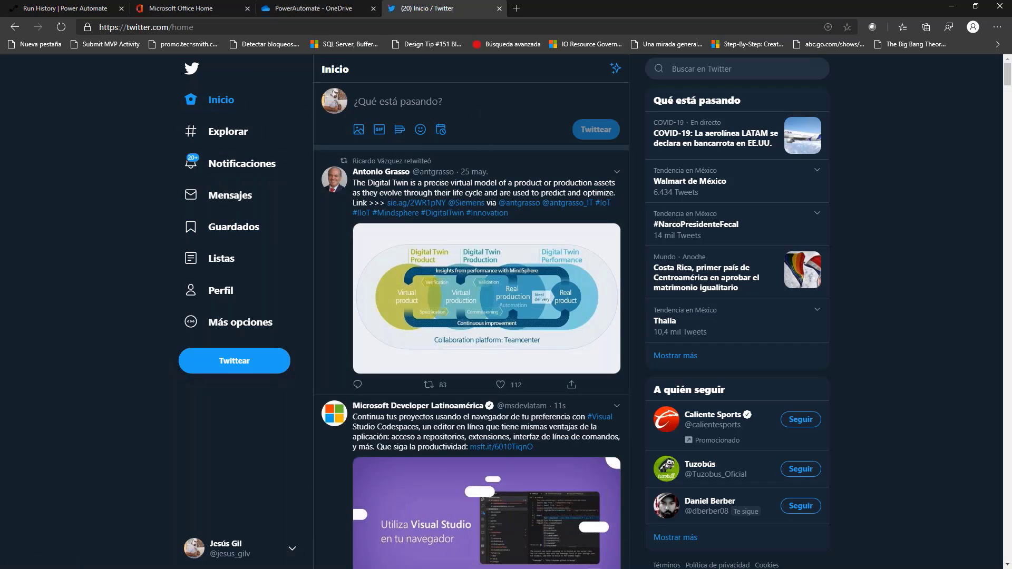
click(56, 8)
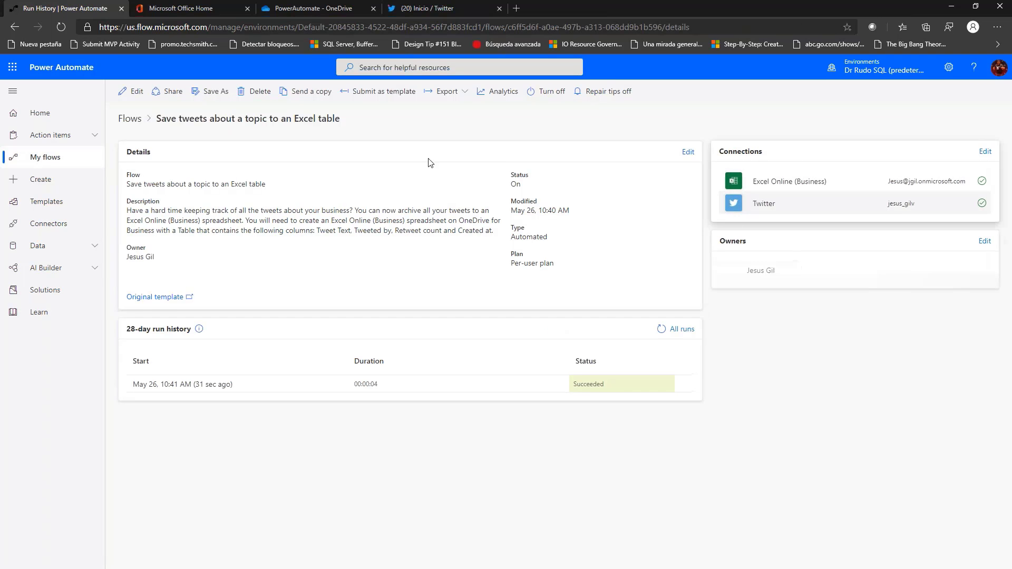
Open the tweets flow's Run history from its menu in My flows.
click(40, 157)
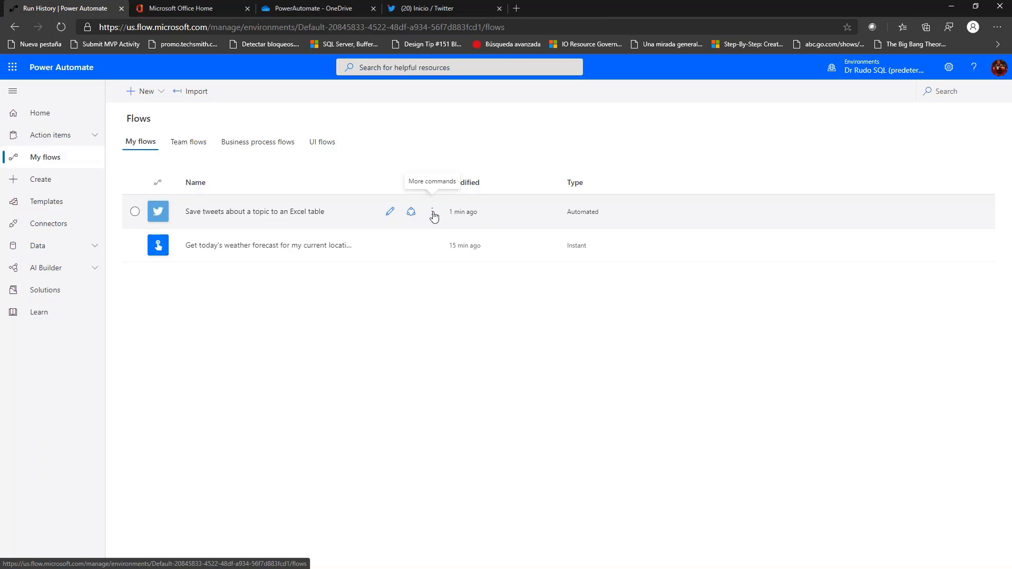
click(433, 212)
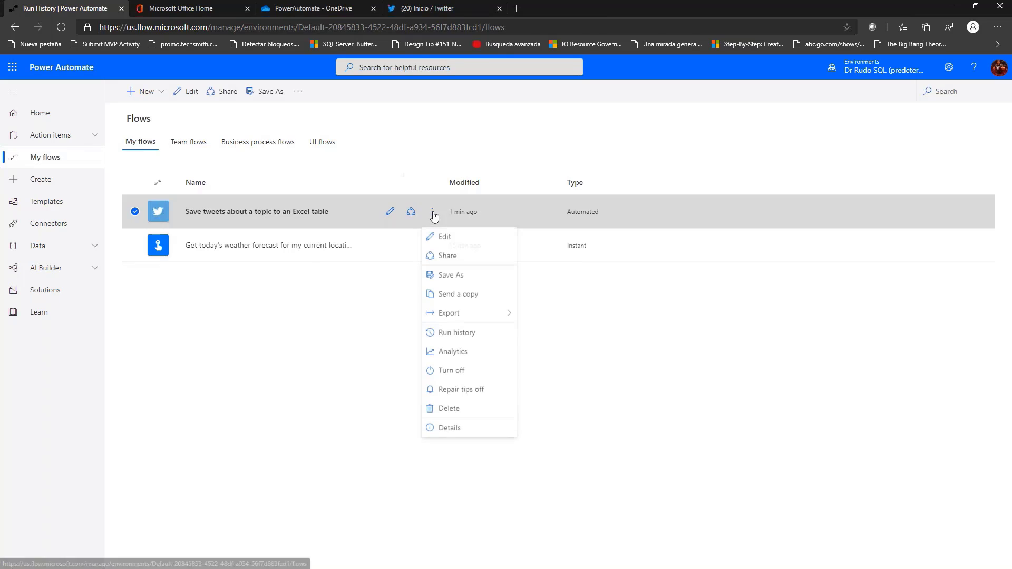
click(477, 337)
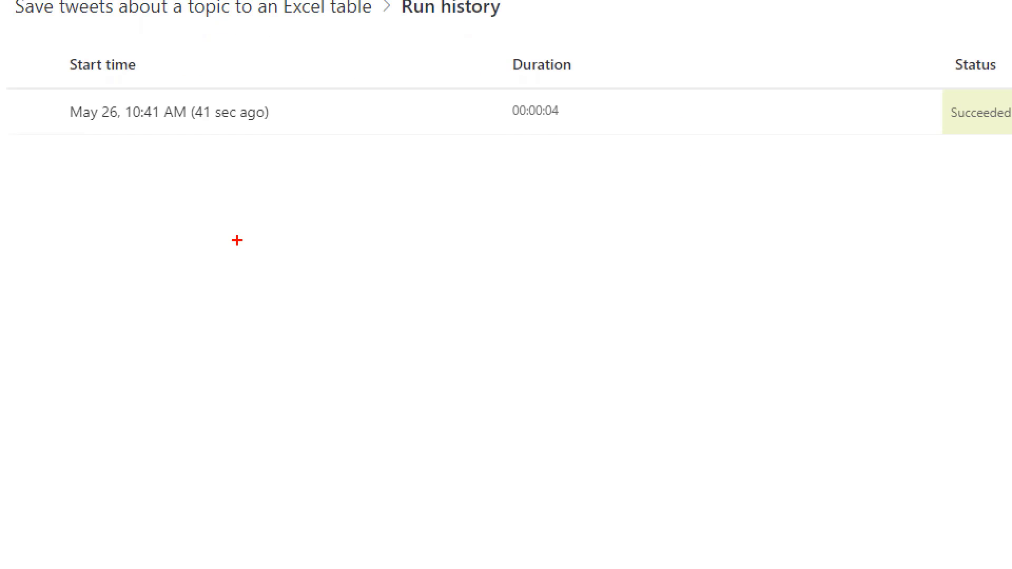
Drag over areas of the run history page showing the succeeded May 26, 10:41 AM run.
drag(162, 184, 182, 214)
drag(154, 131, 194, 183)
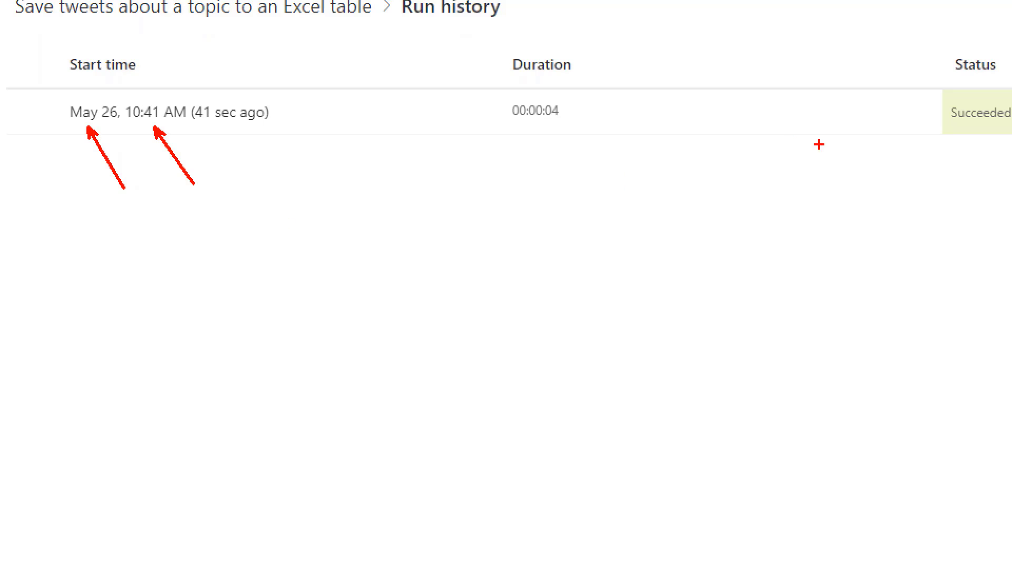
key(Escape)
key(ctrl+1)
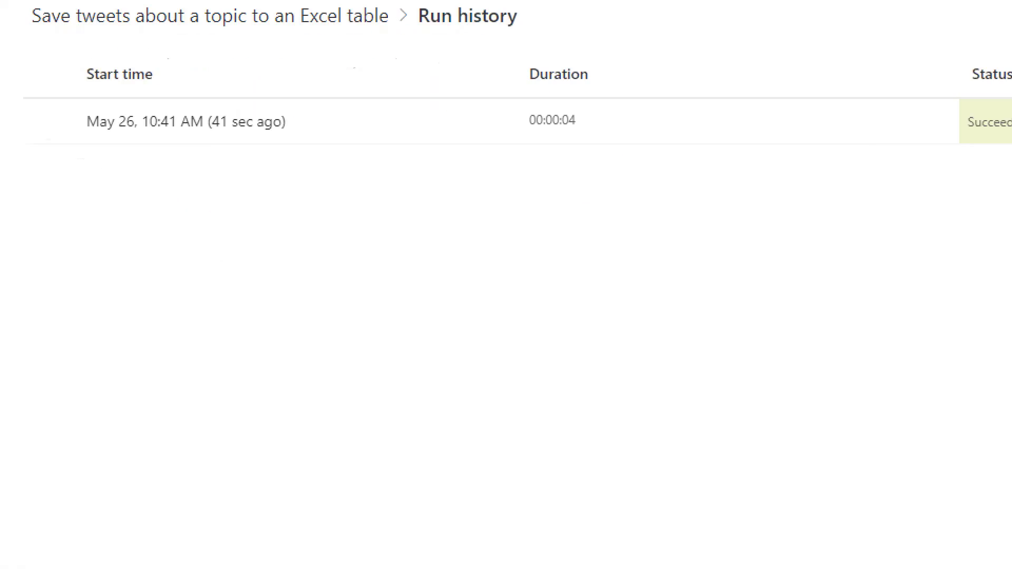
click(355, 173)
drag(375, 155, 522, 245)
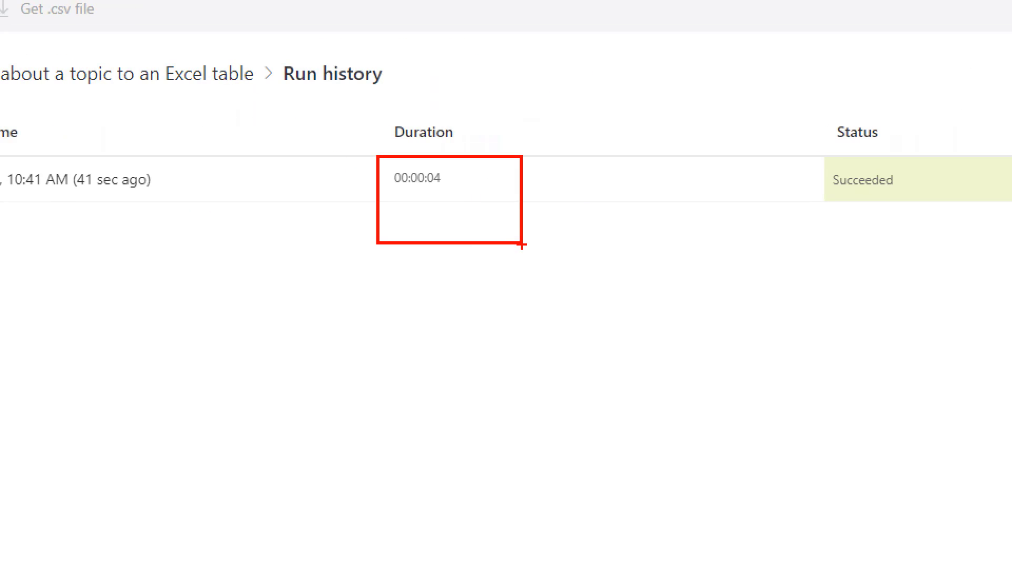
key(Escape)
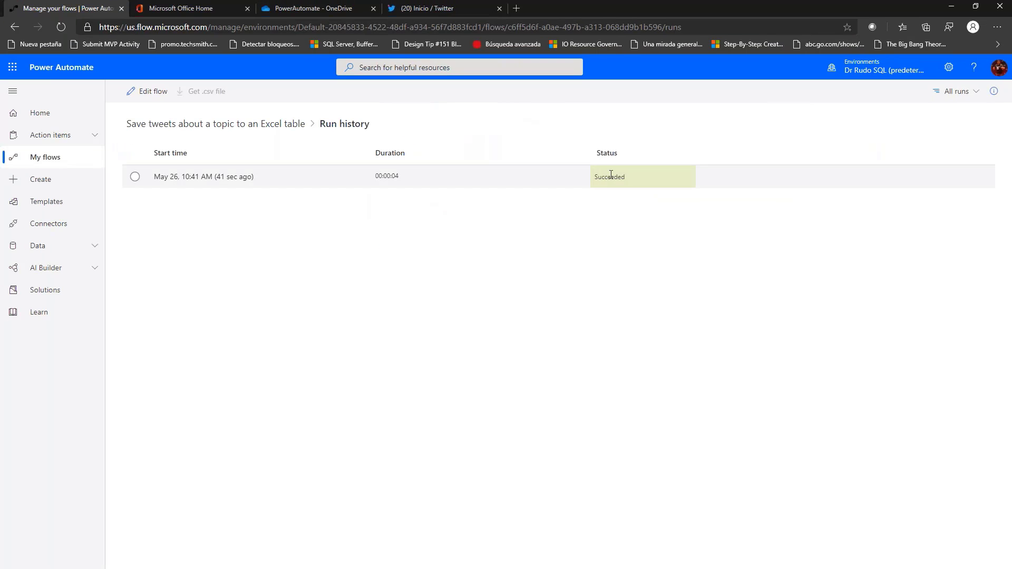
key(ctrl+1)
drag(501, 127, 776, 240)
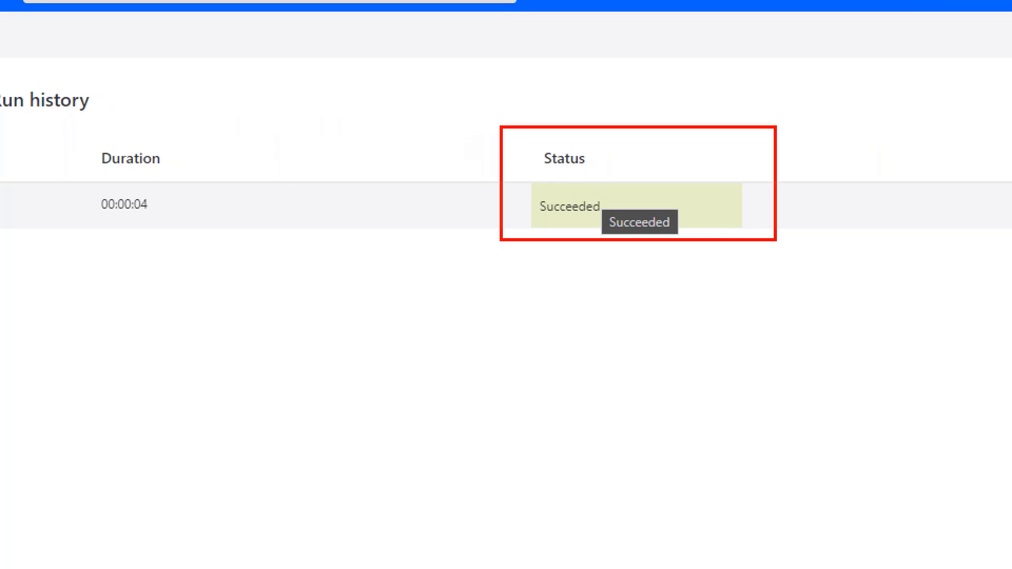
key(Escape)
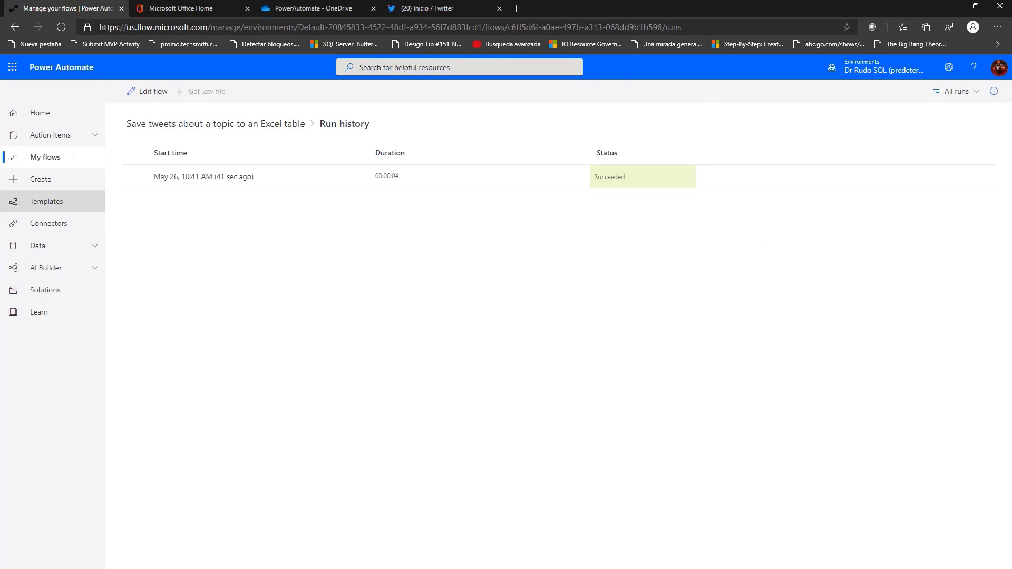
Refresh the OneDrive PowerAutomate folder and download the updated 9.27 KB tweets.xlsx.
click(300, 8)
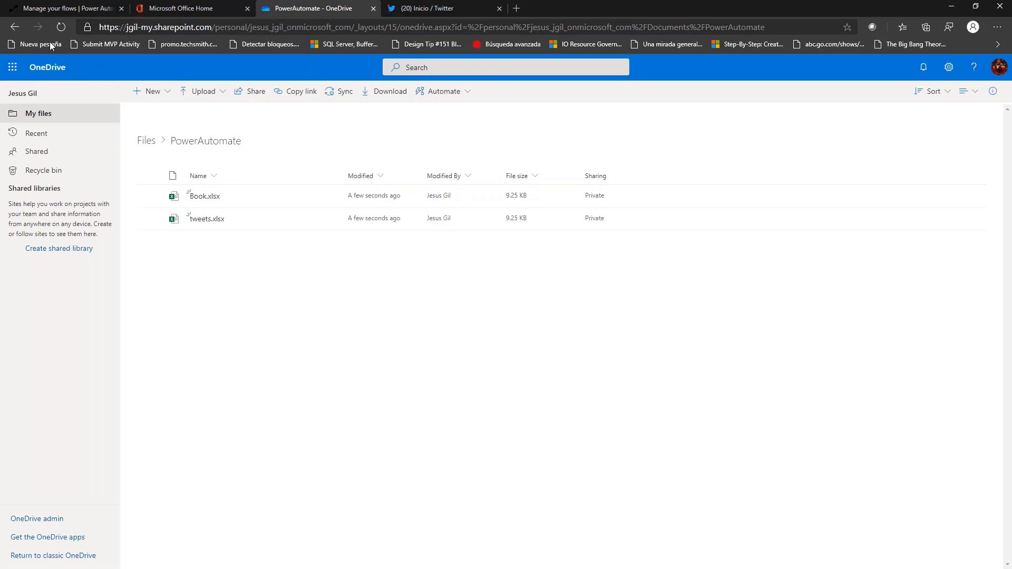
click(60, 27)
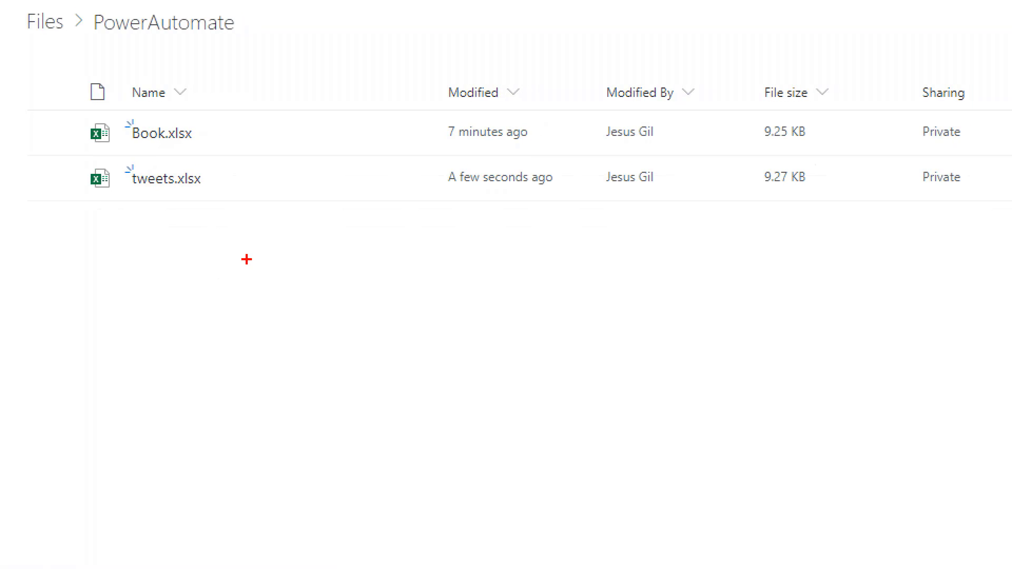
drag(228, 131, 266, 68)
drag(430, 157, 571, 200)
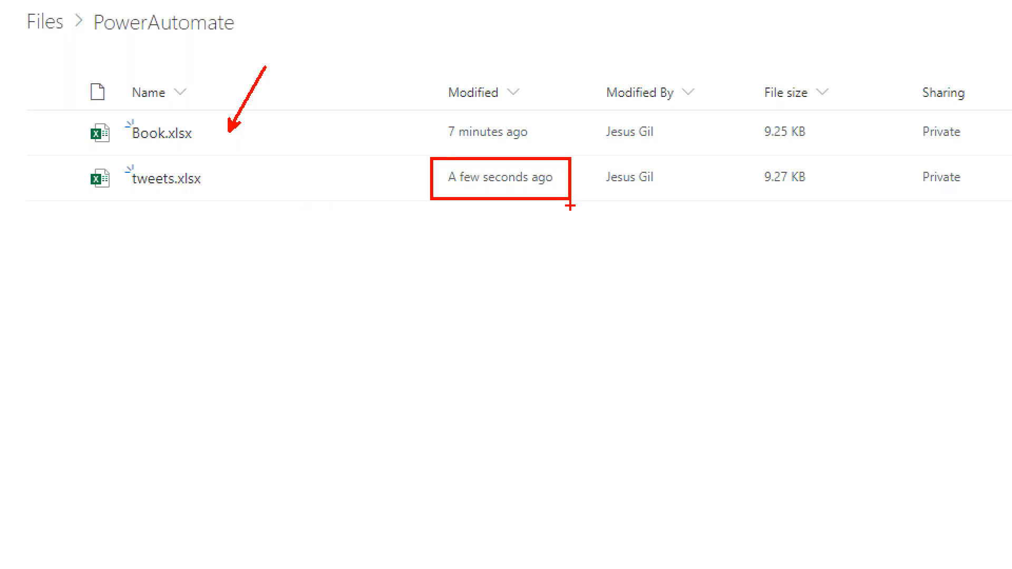
key(Escape)
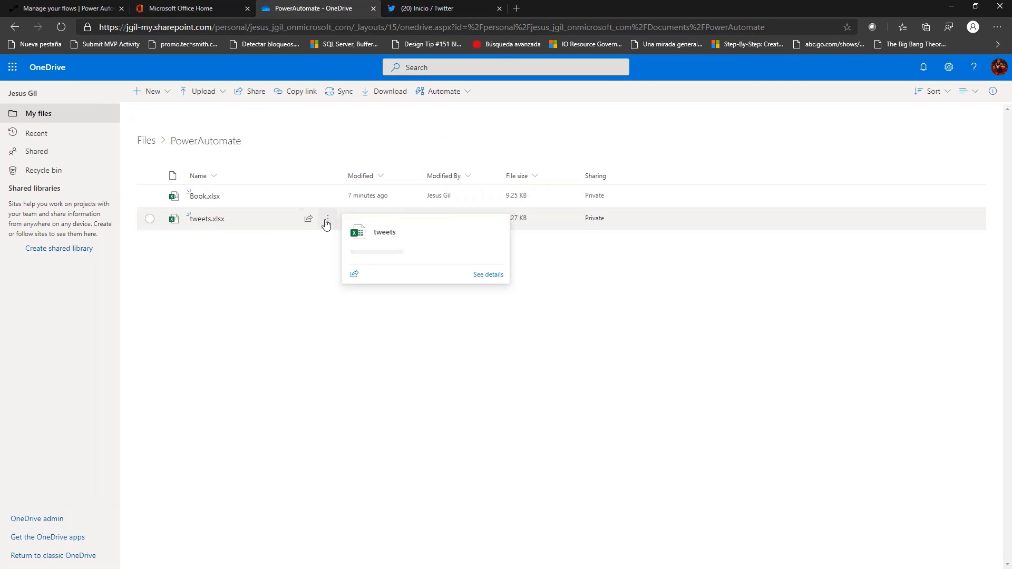
click(327, 219)
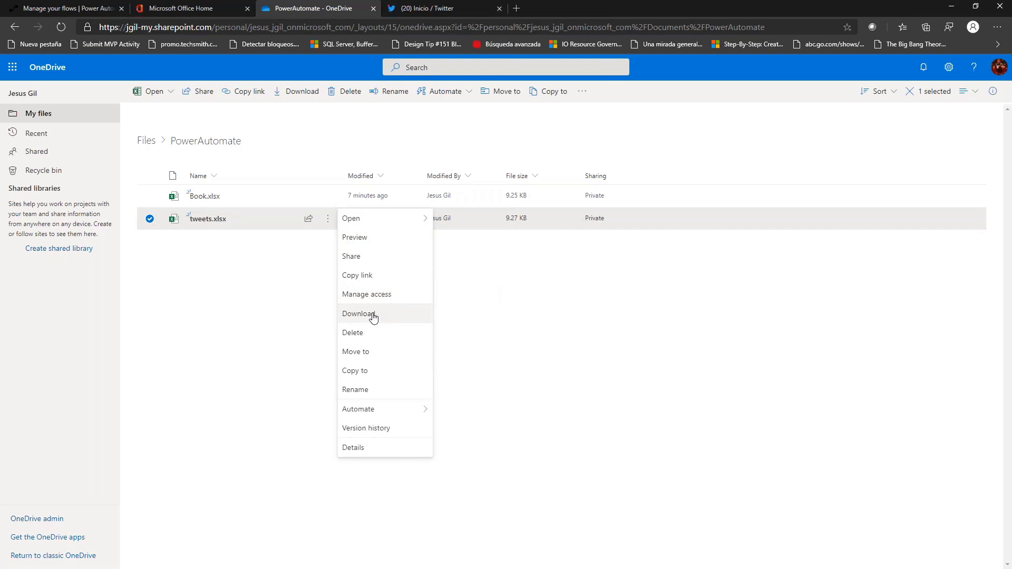
click(374, 314)
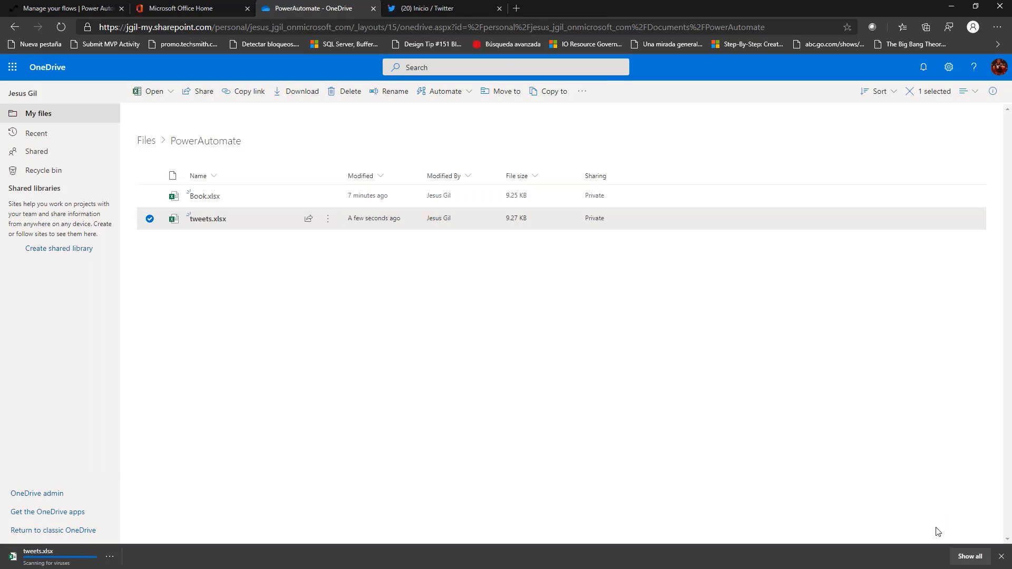
Open the downloaded tweets.xlsx in Excel from its downloads folder.
click(970, 556)
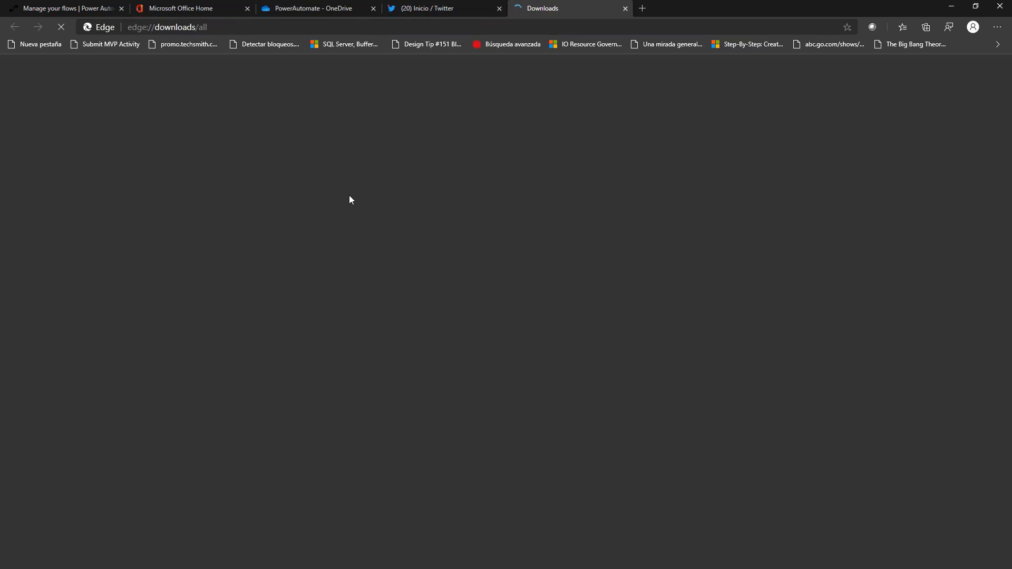
click(263, 152)
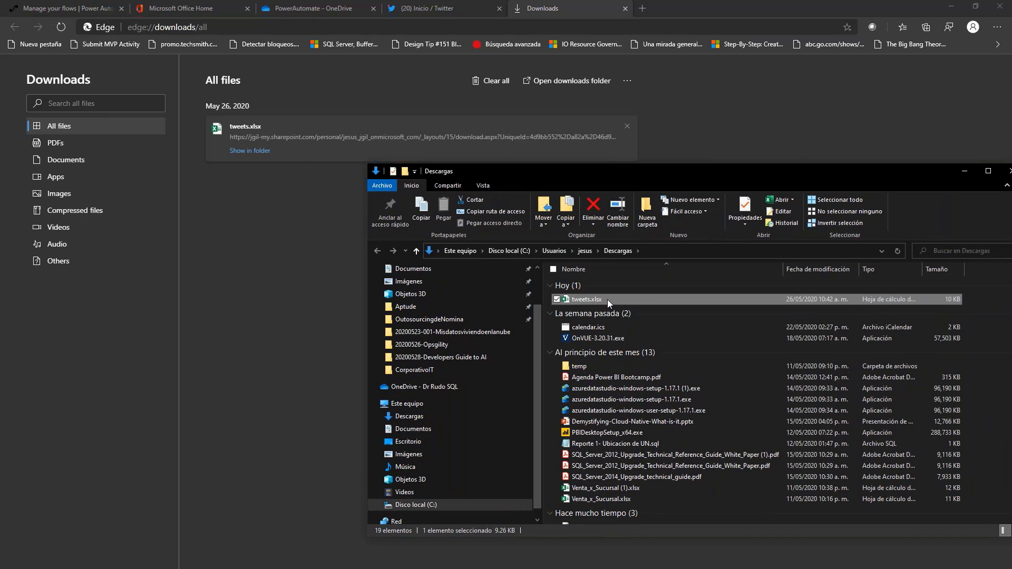
double_click(607, 300)
drag(879, 179, 1011, 192)
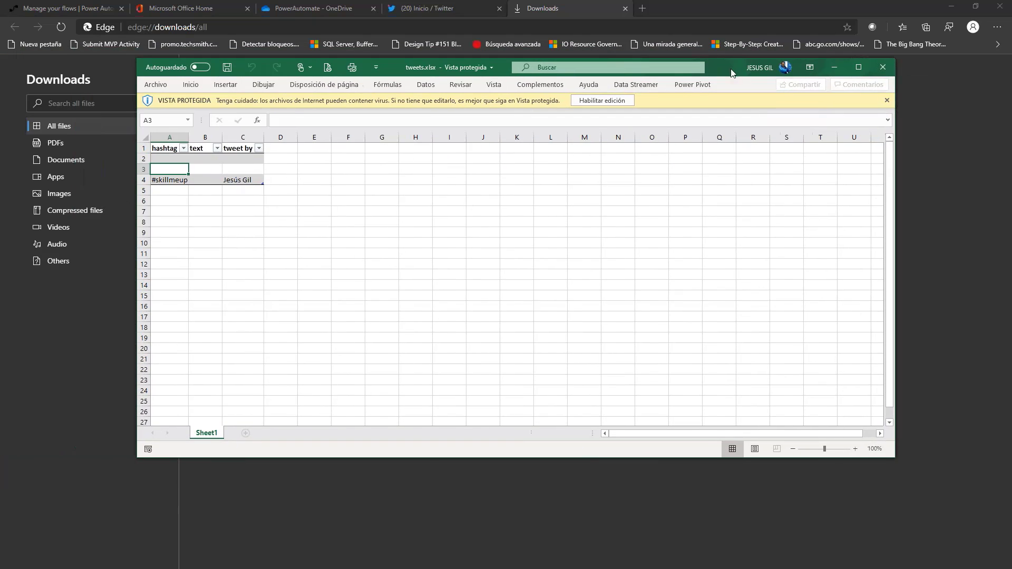
Inspect the #skillmeup row, widen column B, then close tweets.xlsx and clear it from downloads.
click(162, 181)
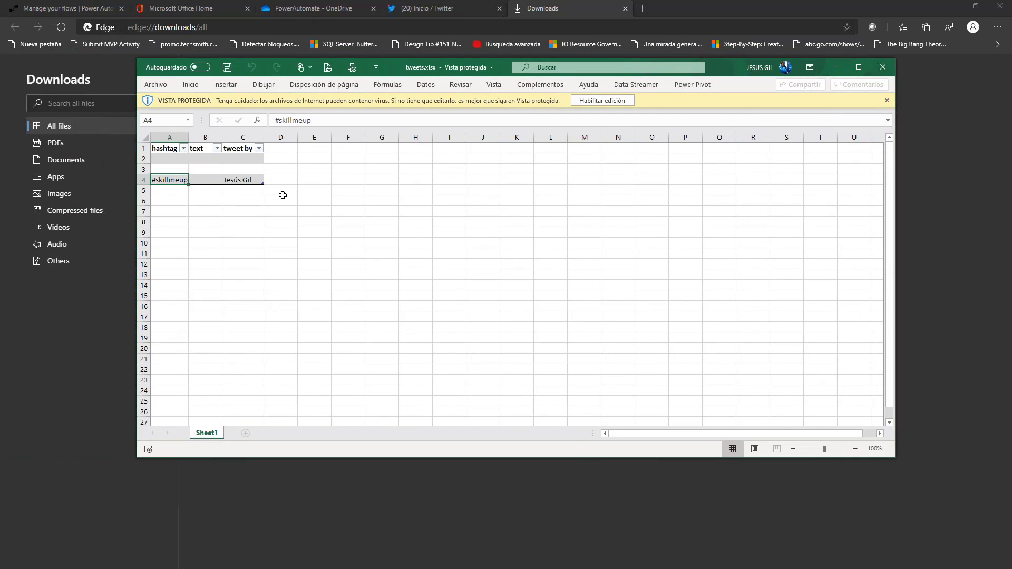
drag(225, 135, 255, 136)
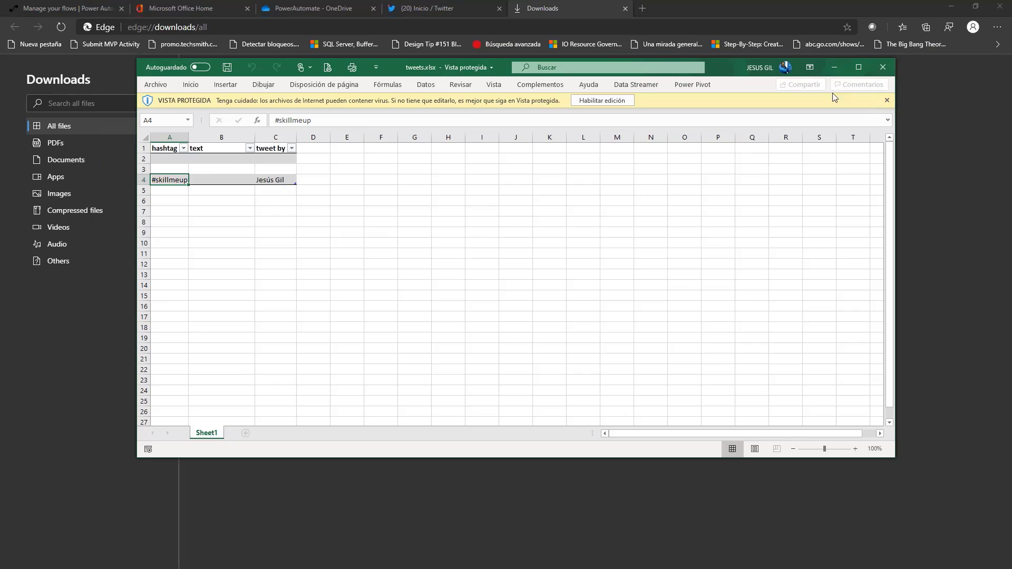
click(883, 68)
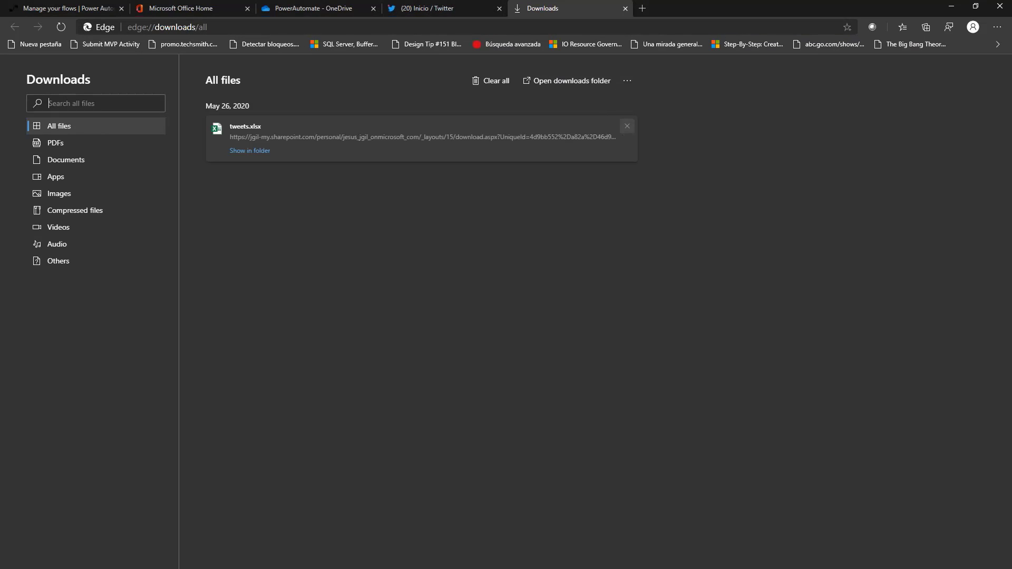
click(627, 126)
Return to the tweets-to-Excel flow in My flows and open it for editing.
click(625, 9)
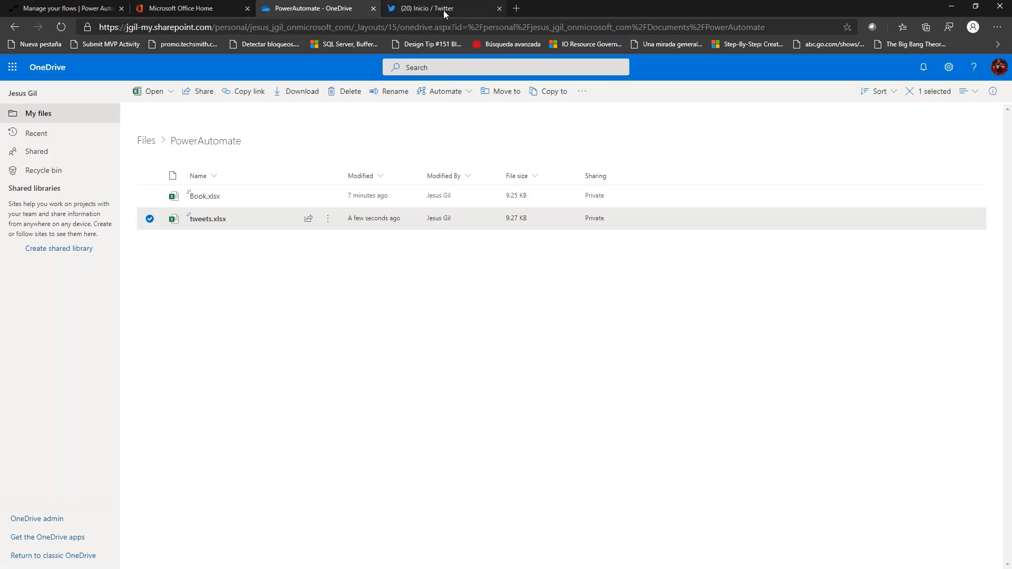
click(74, 14)
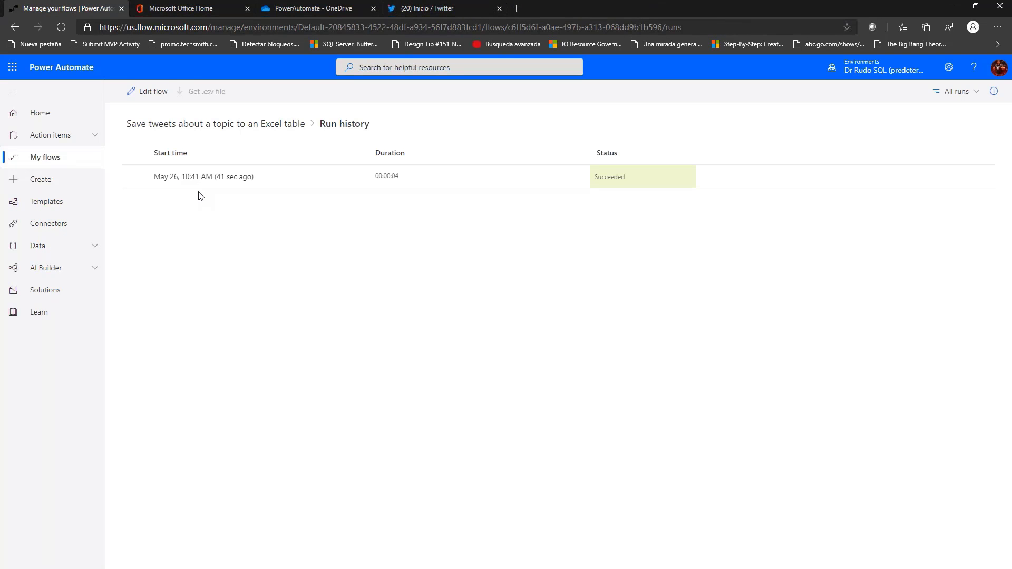
click(53, 157)
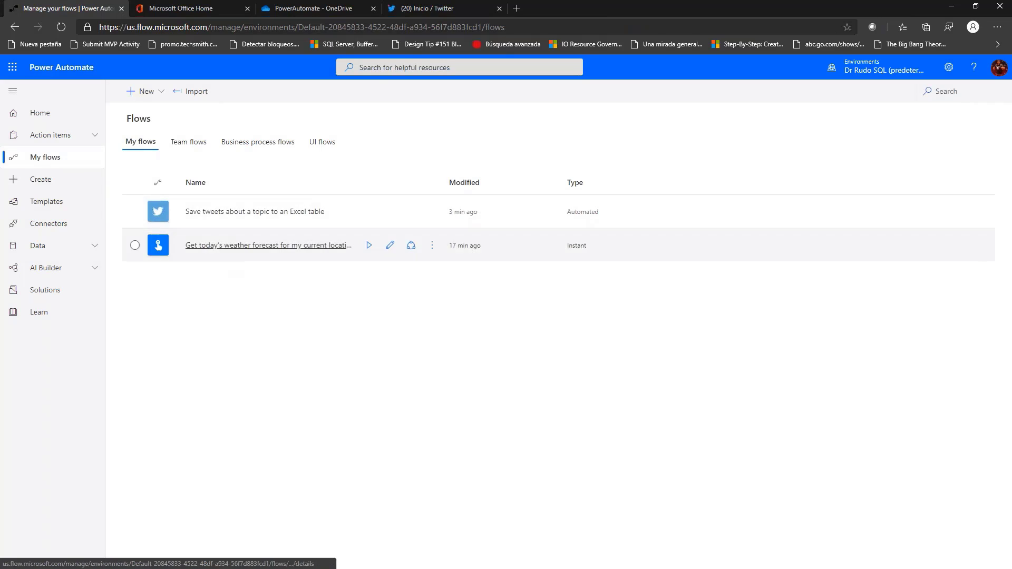
click(227, 213)
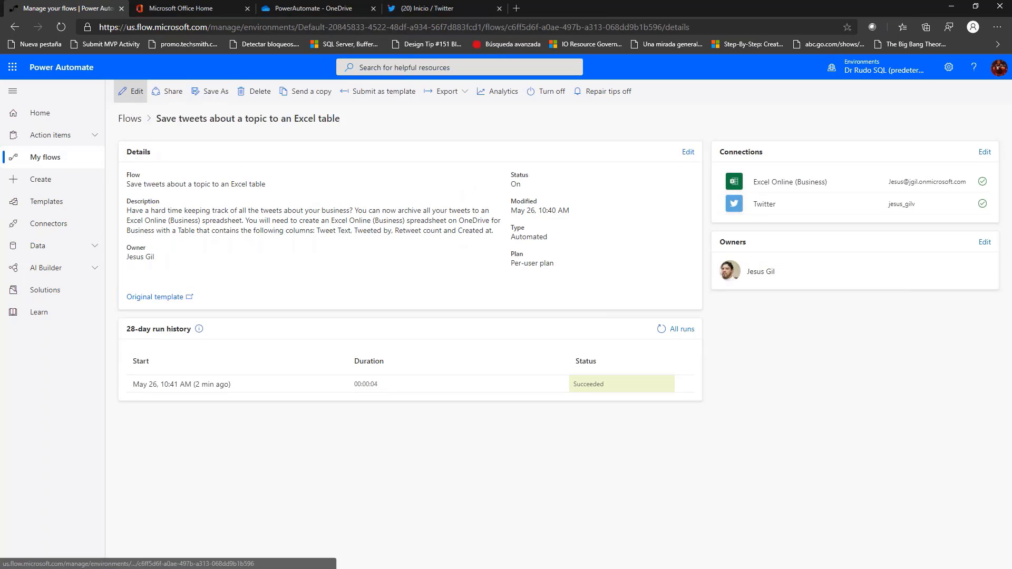
click(129, 92)
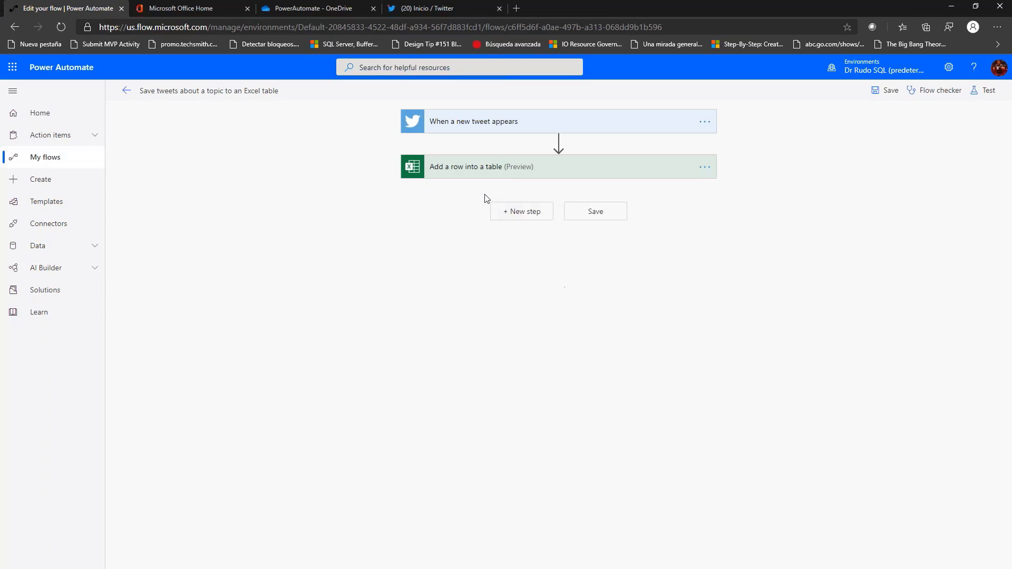
Expand the Excel add-row step and browse the dynamic content available for its text field.
click(515, 165)
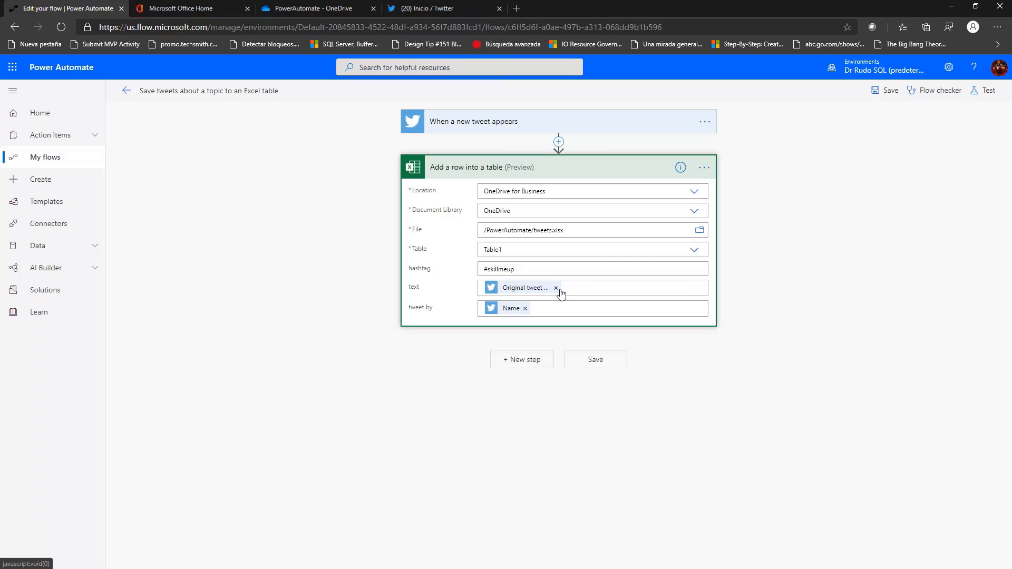
click(606, 294)
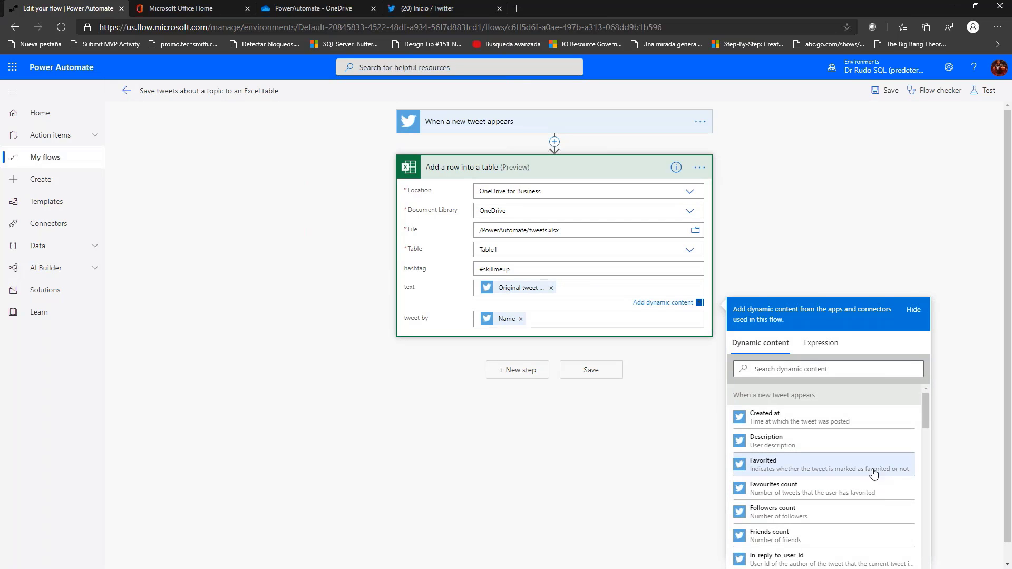
scroll(819, 495, down, 8)
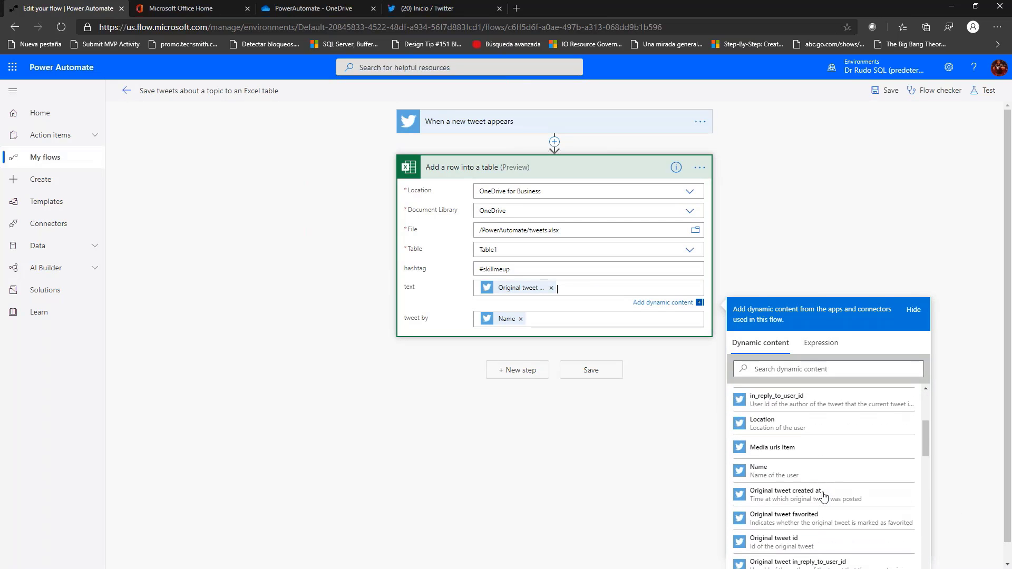
scroll(823, 497, down, 10)
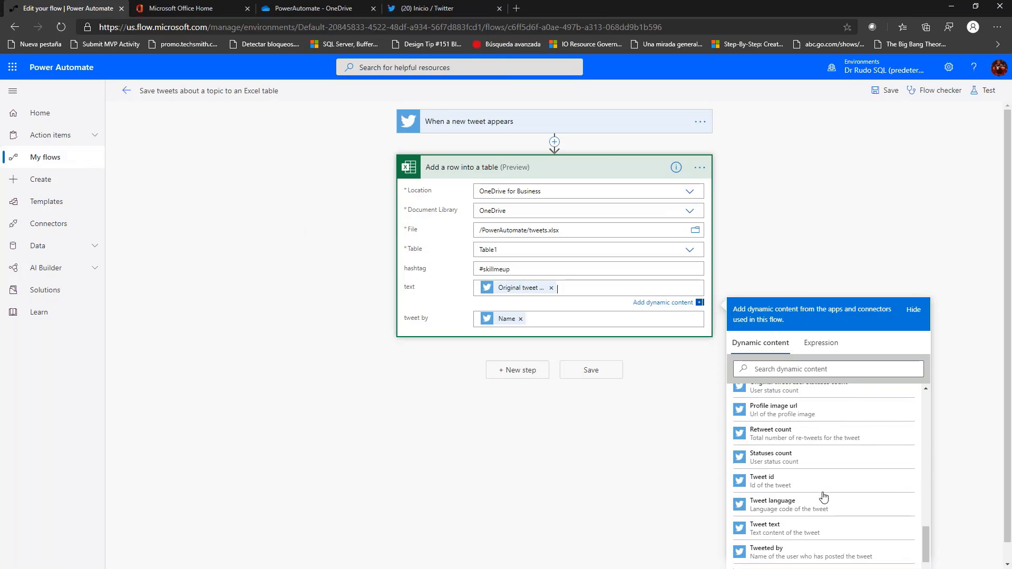
scroll(824, 497, down, 1)
scroll(780, 411, up, 2)
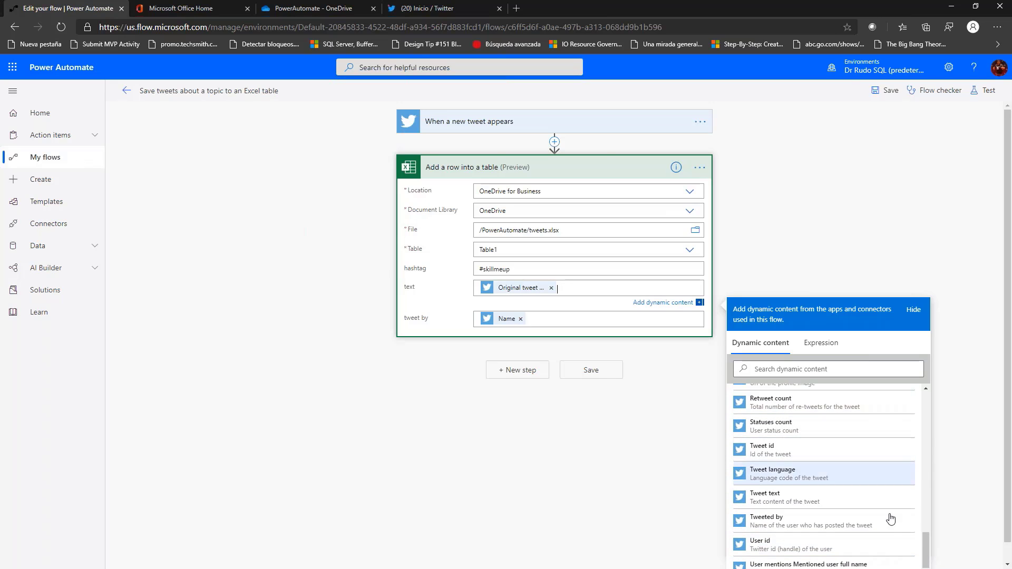
scroll(854, 498, down, 2)
scroll(822, 492, down, 1)
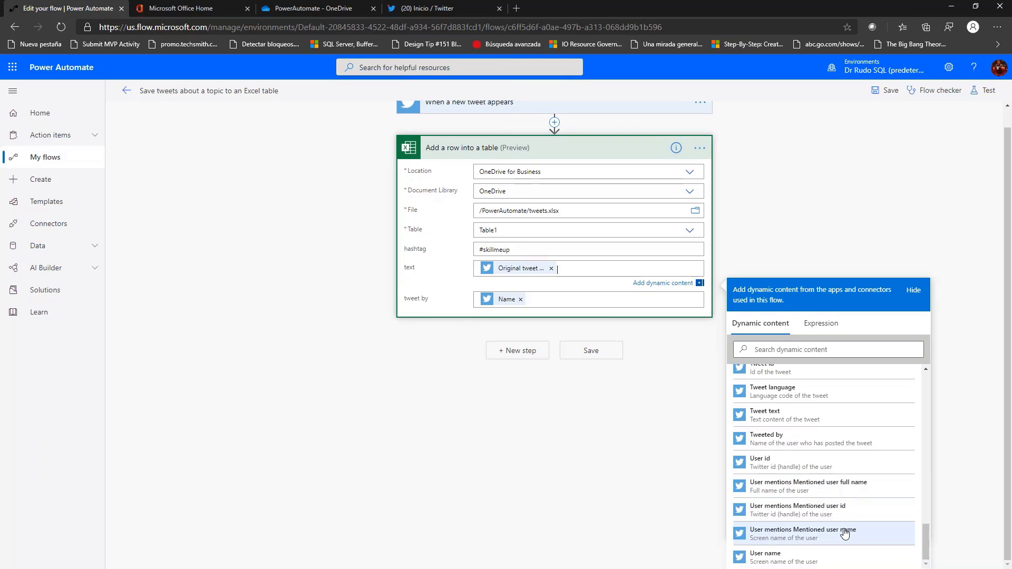
scroll(842, 527, up, 3)
scroll(830, 487, up, 4)
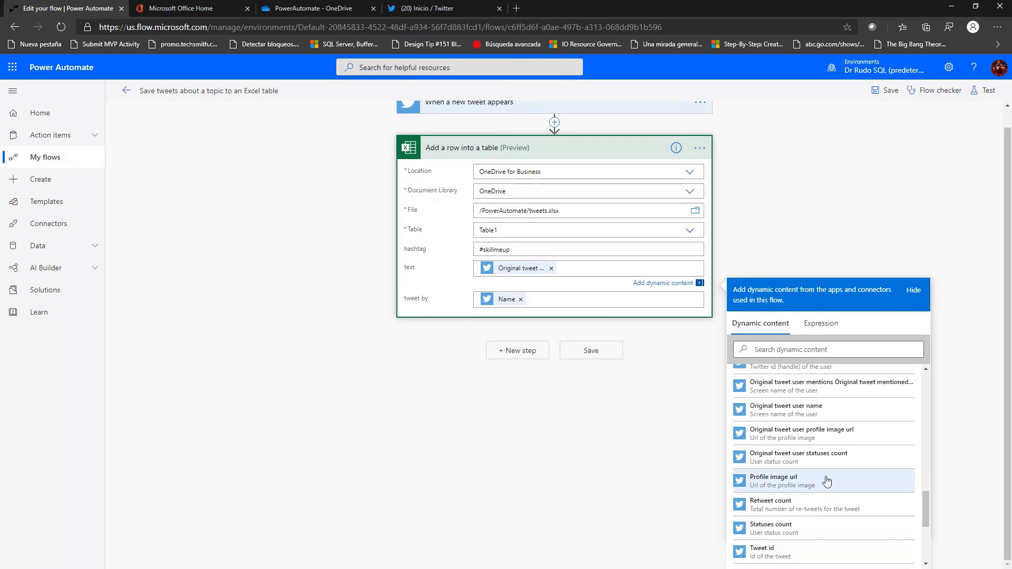
scroll(826, 481, up, 10)
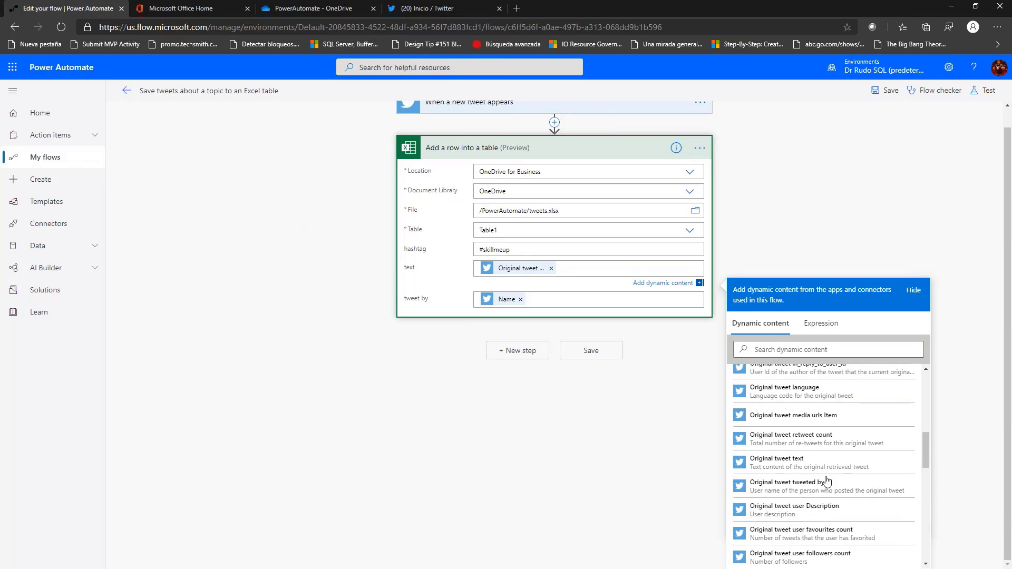
scroll(826, 481, up, 5)
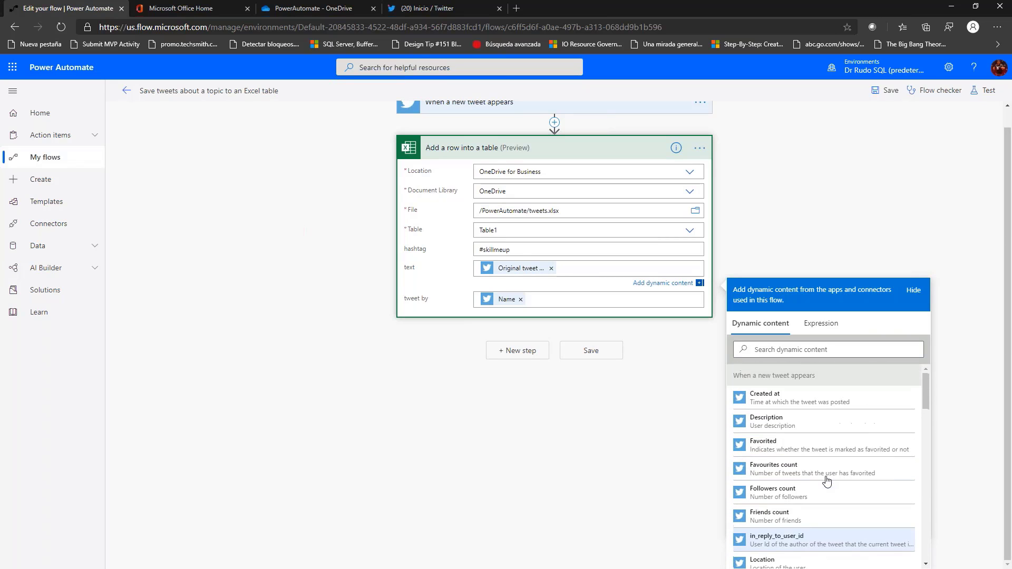
click(796, 223)
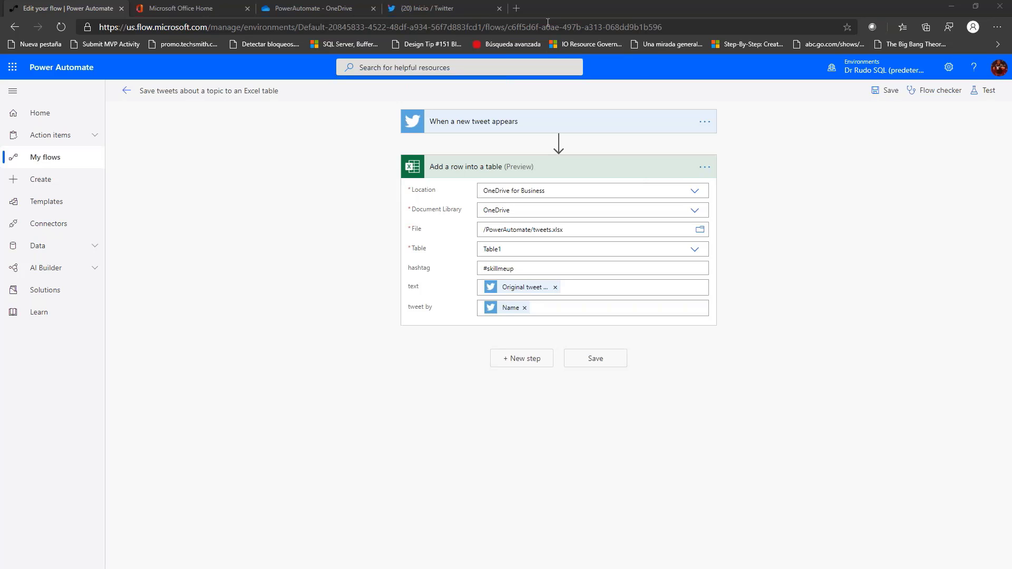
Go from My flows to Create and browse the blank flow types and top templates.
click(69, 9)
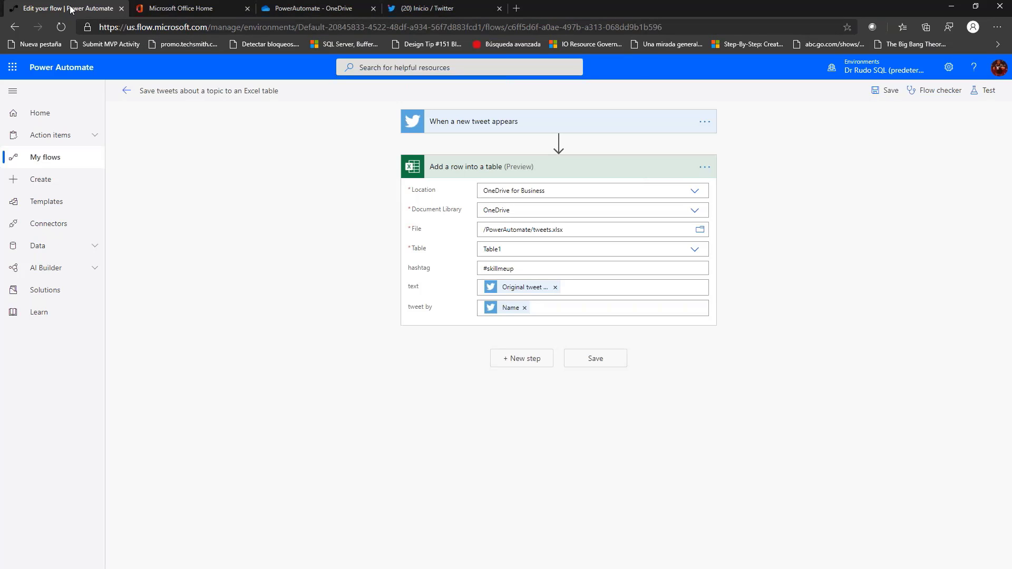
click(54, 158)
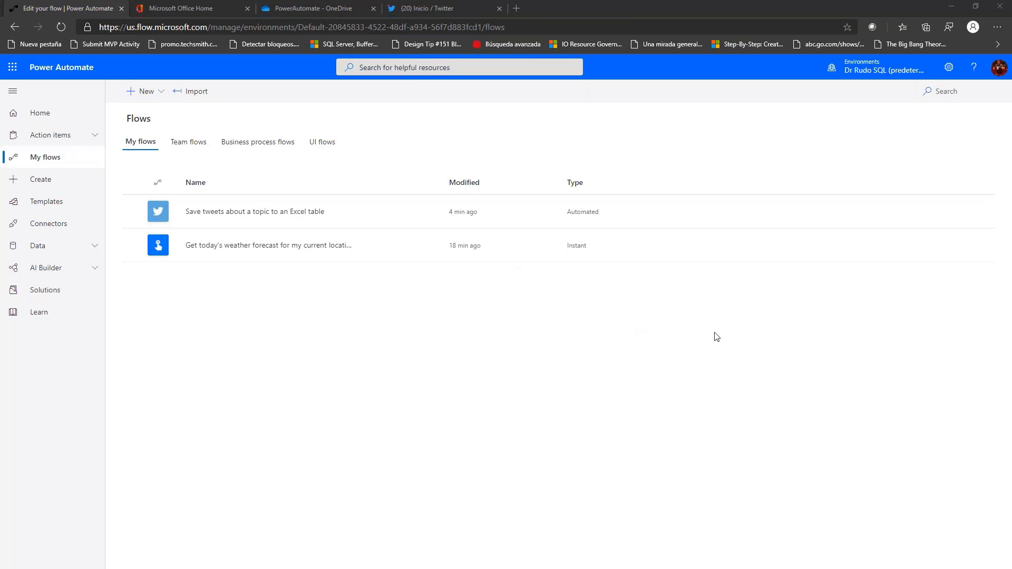
click(34, 181)
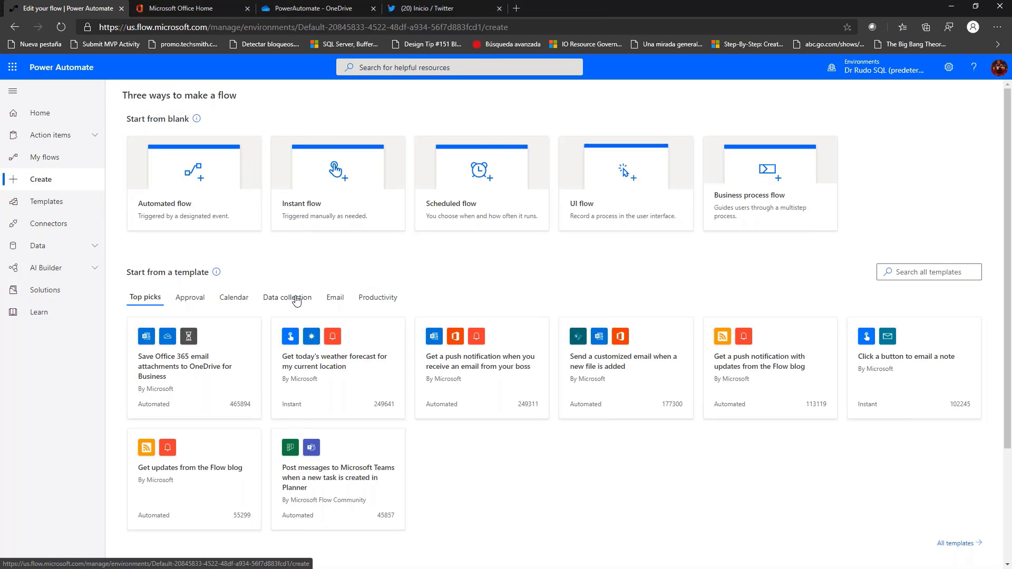
scroll(297, 300, down, 1)
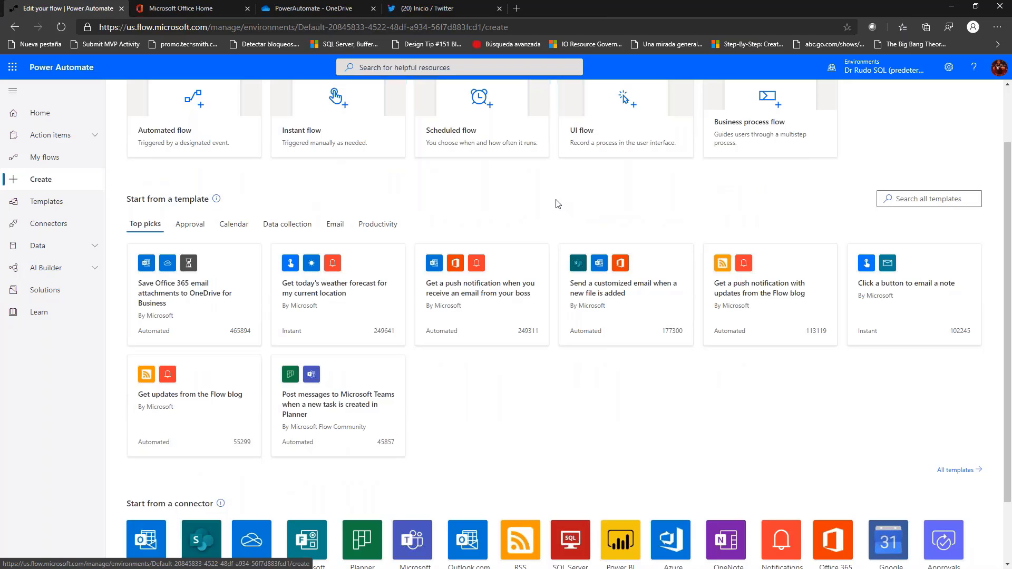
scroll(558, 204, down, 1)
scroll(685, 222, up, 2)
scroll(742, 248, down, 2)
Search all templates for 'button', filter to the Button category, and browse the results.
click(900, 120)
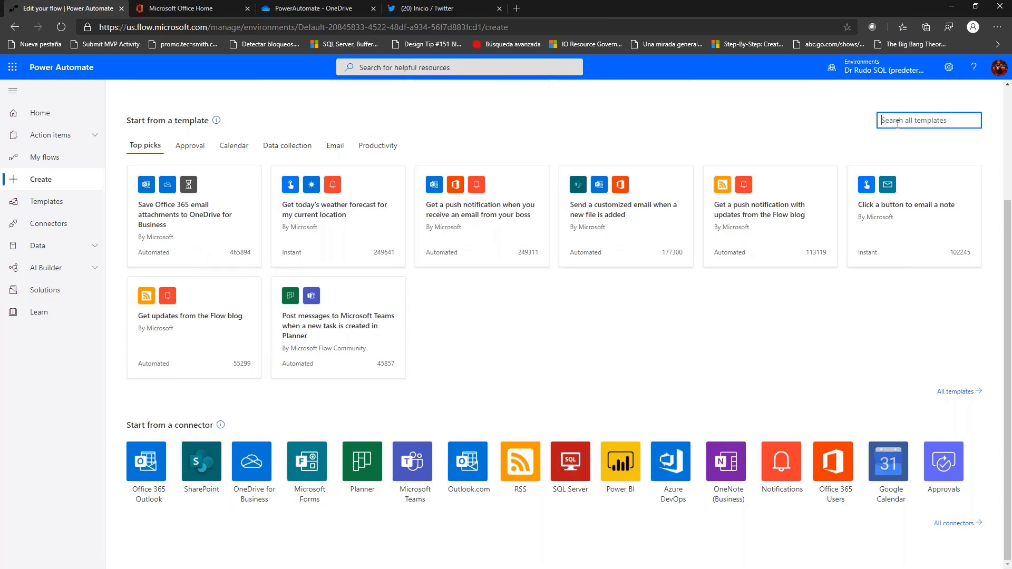
text(button)
key(Return)
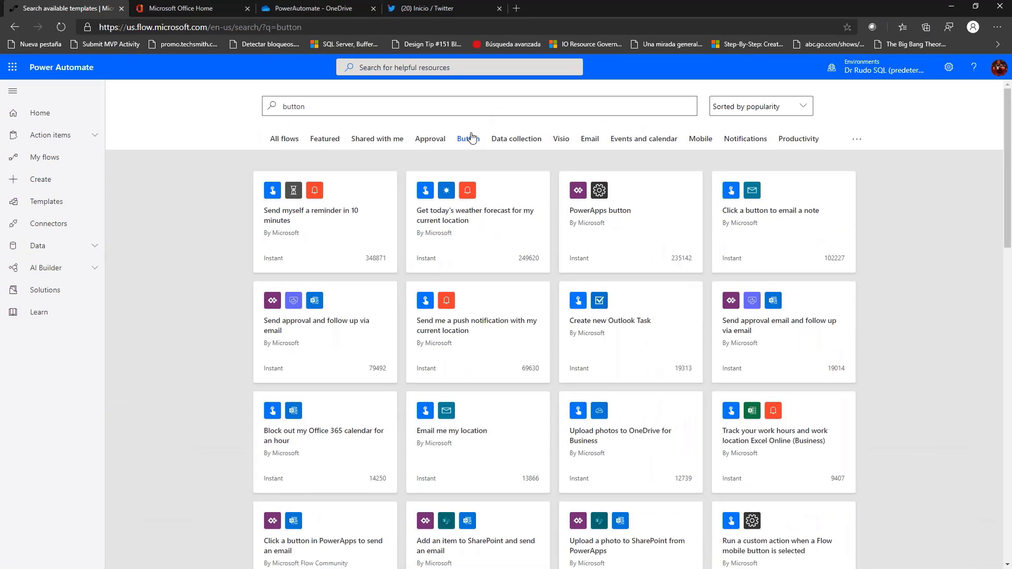
click(477, 114)
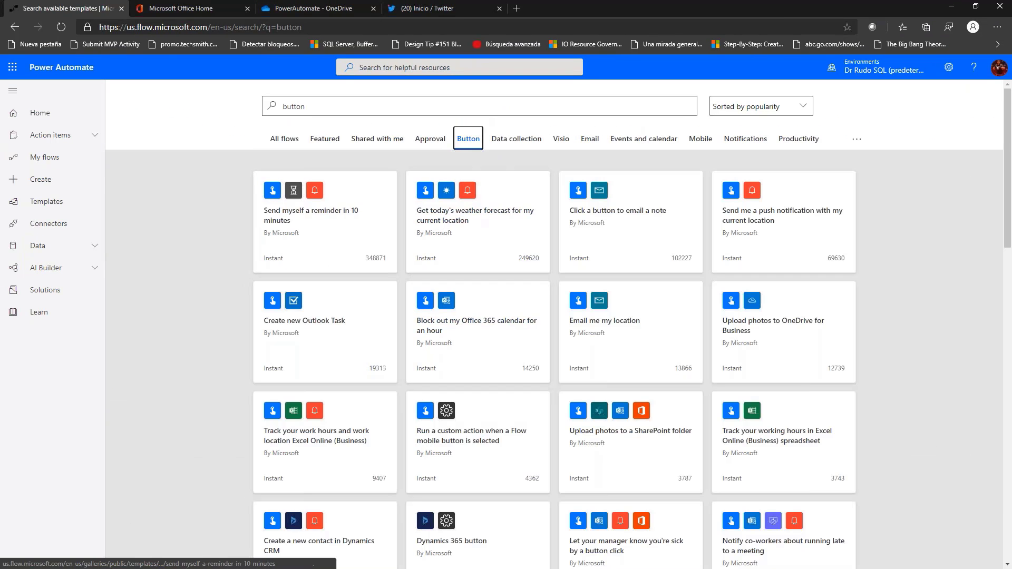
scroll(150, 286, down, 2)
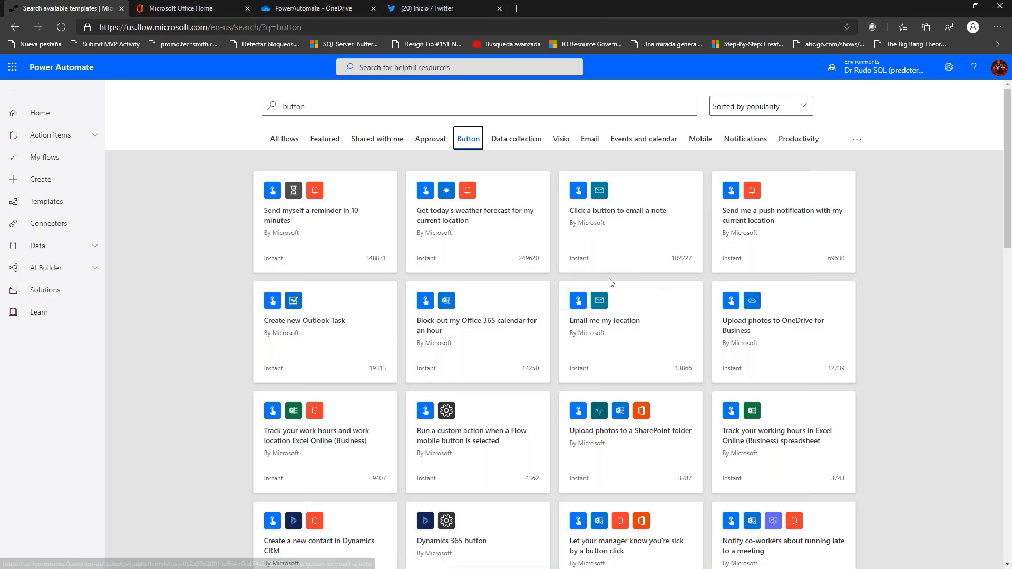
scroll(347, 375, down, 1)
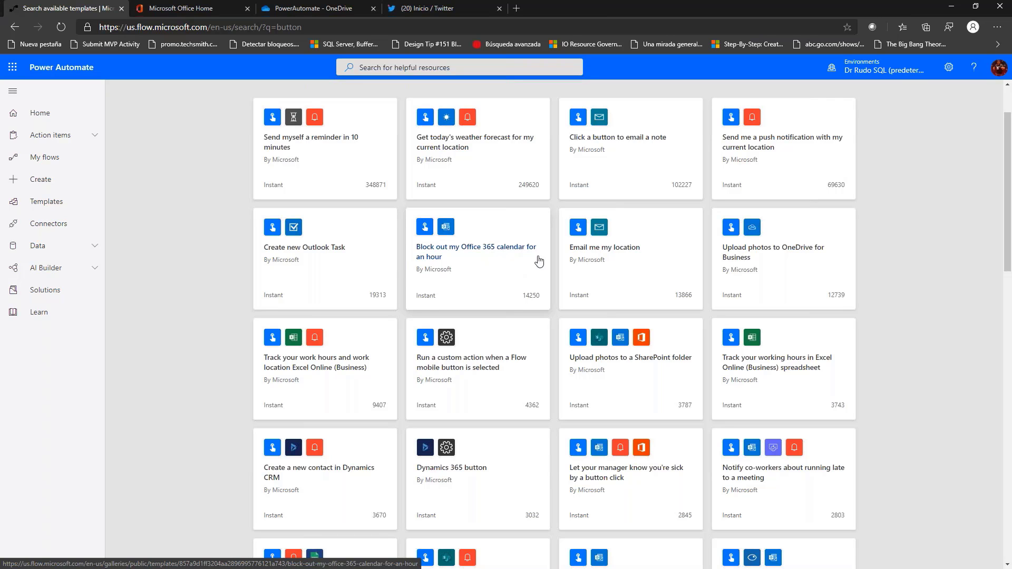
scroll(889, 358, down, 1)
scroll(890, 359, down, 1)
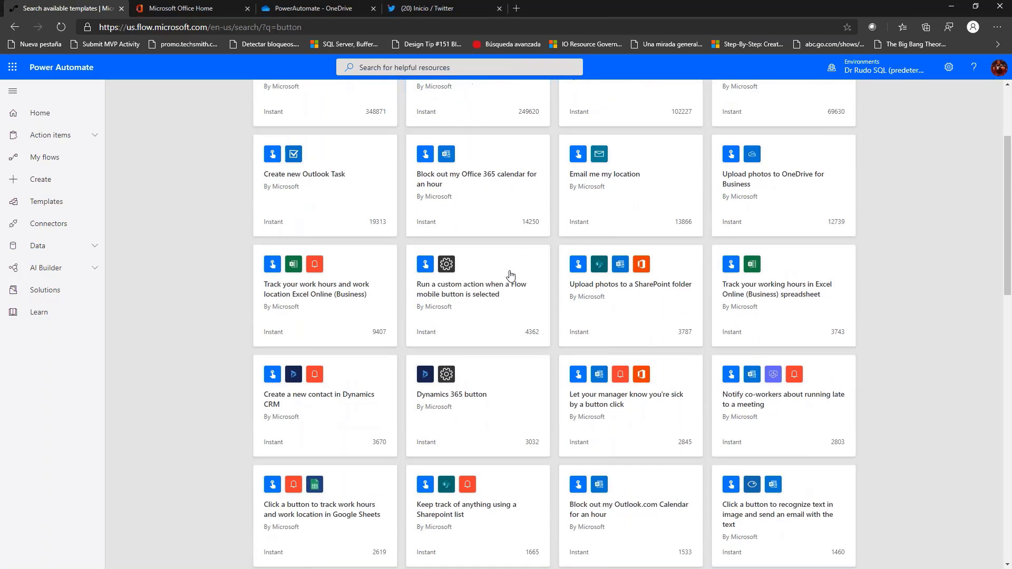
scroll(350, 206, up, 4)
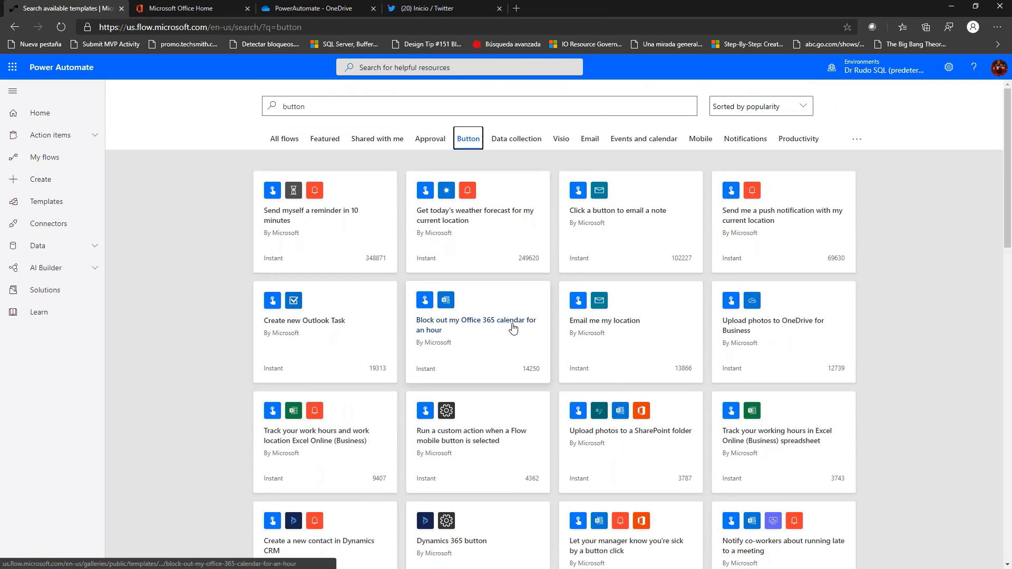
Create a flow from the 'Block out my Office 365 calendar for an hour' template, accepting the Outlook connection.
click(513, 328)
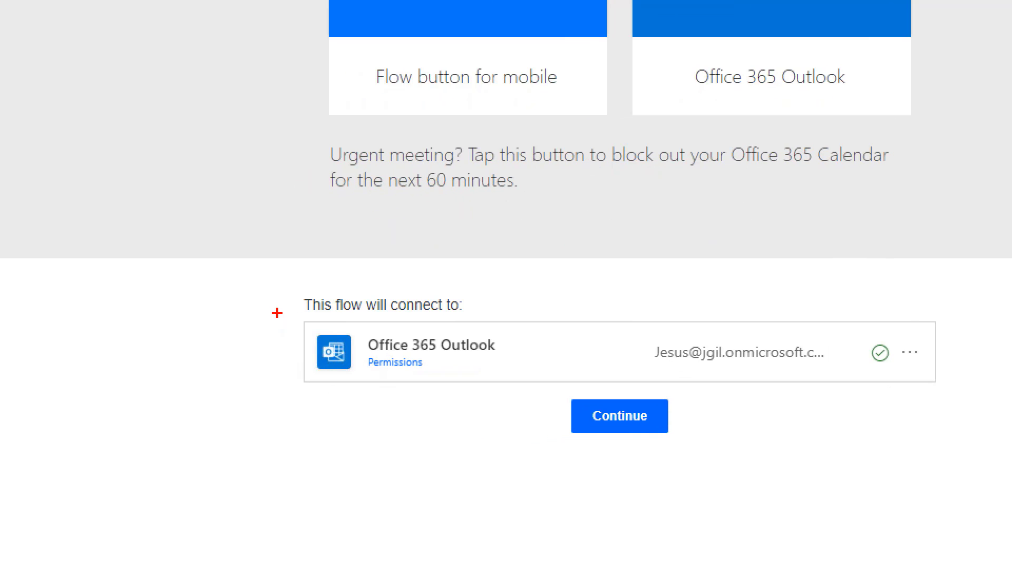
drag(277, 313, 566, 420)
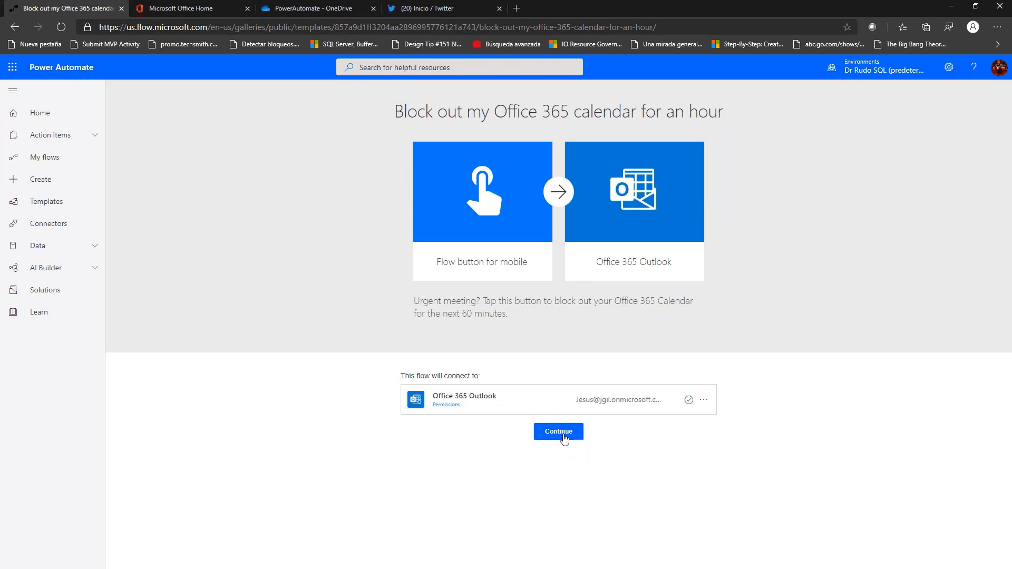
click(564, 434)
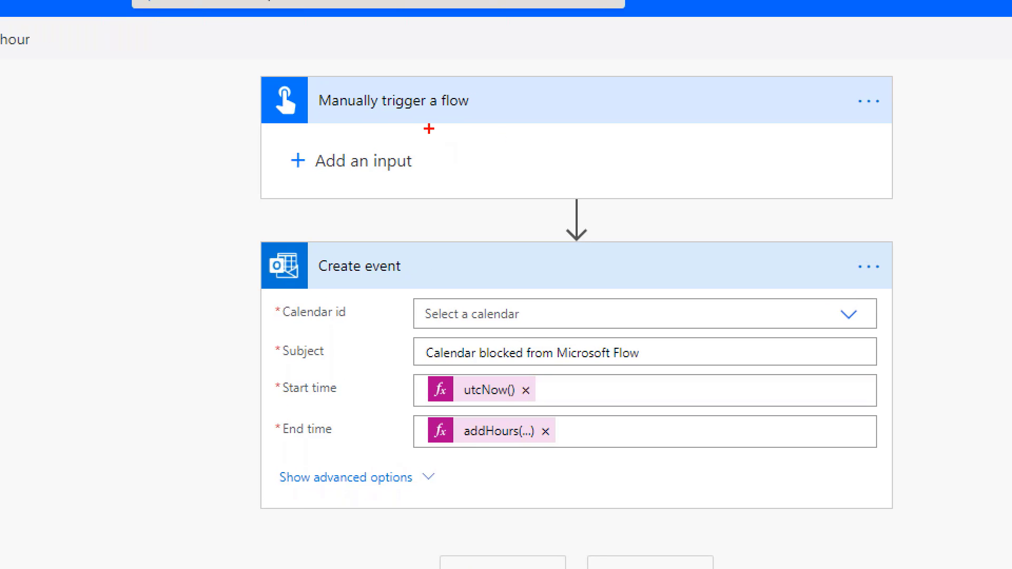
drag(245, 143, 142, 188)
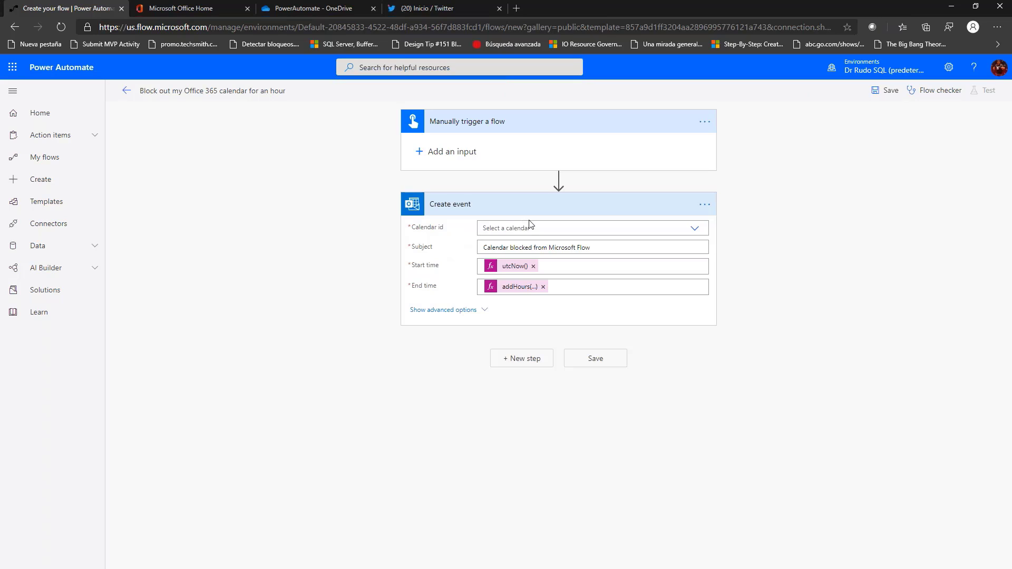
Set the Create event step's calendar to Calendario.
click(695, 230)
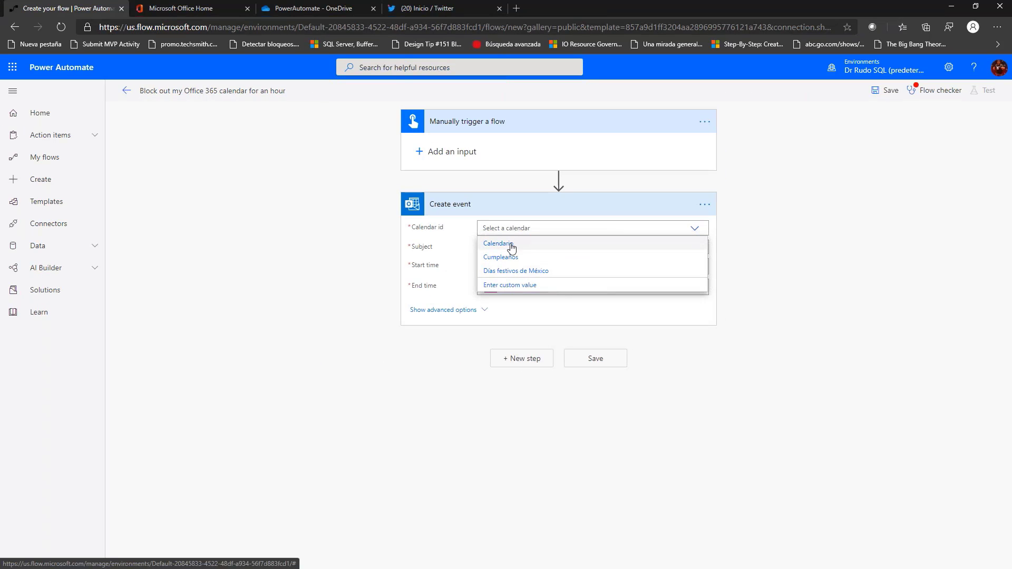
click(498, 243)
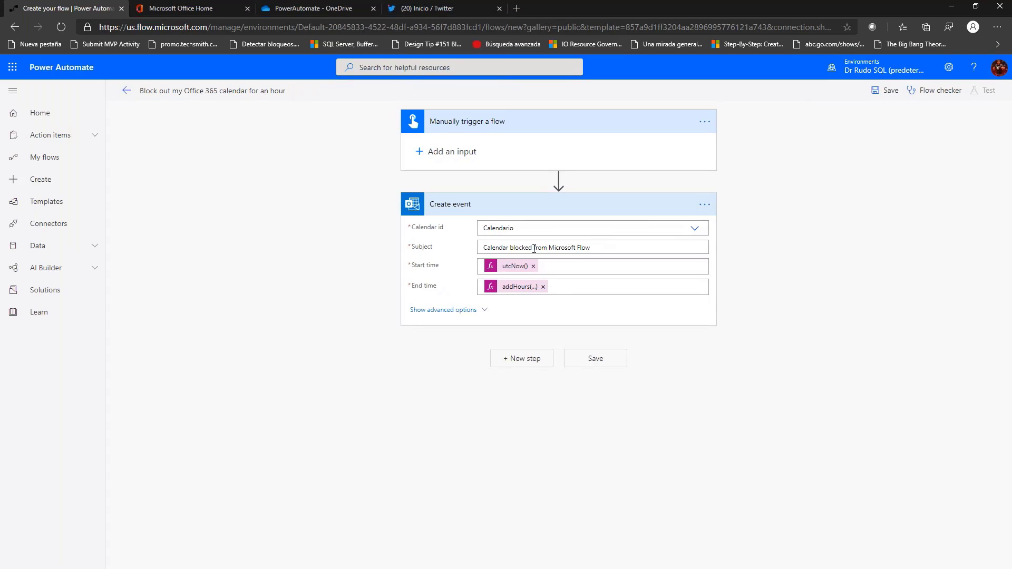
click(533, 249)
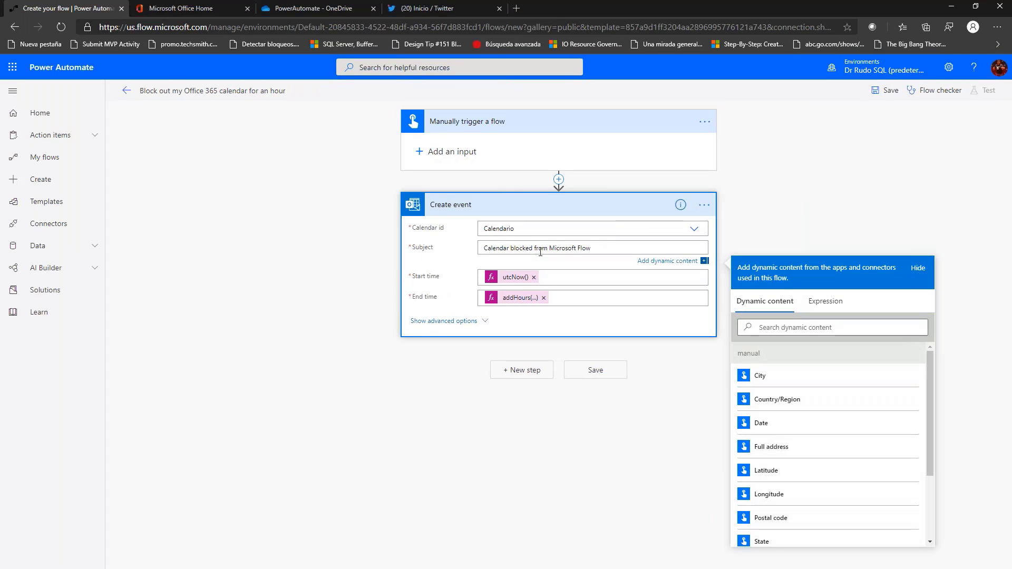
Change the event subject from 'Microsoft Flow' to 'Calendar blocked from demo'.
key(ctrl+shift+Right)
shift+click(545, 250)
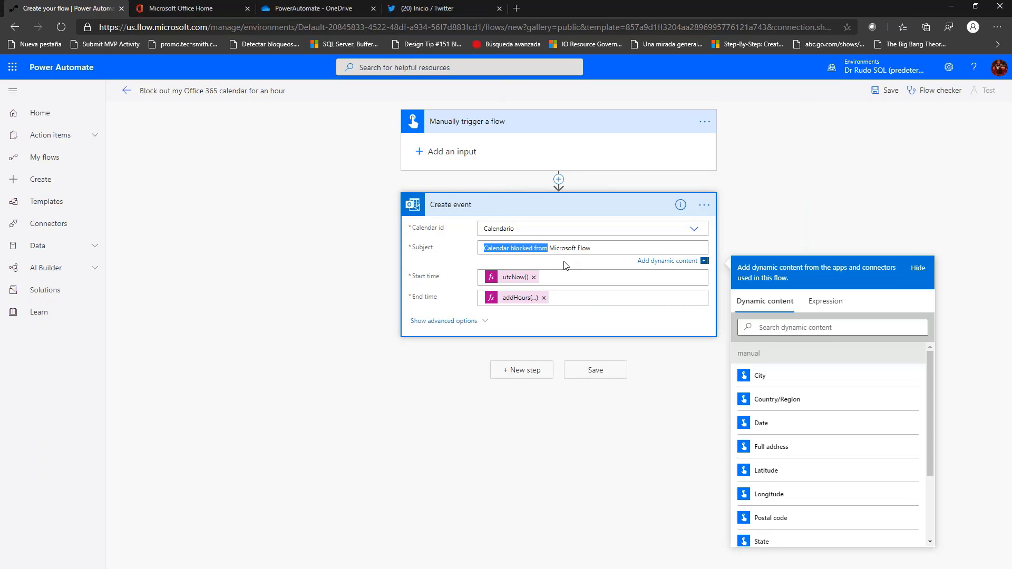
key(Left)
key(ctrl+shift+Right)
key(Left)
key(shift+Right)
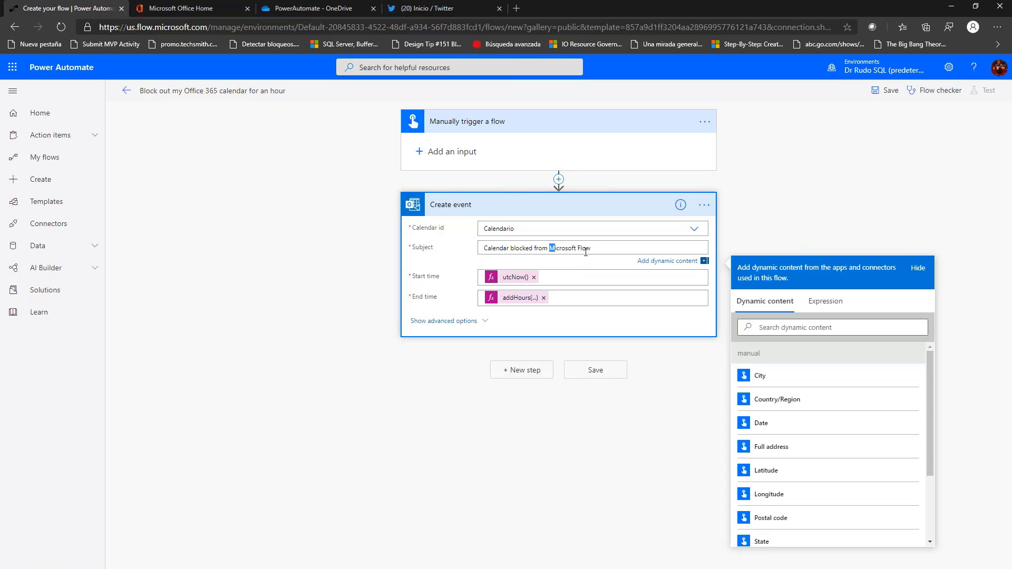
triple_click(612, 252)
click(612, 252)
key(BackSpace)
key(BackSpace)
key(BackSpace)
key(BackSpace)
key(BackSpace)
key(BackSpace)
key(Tab)
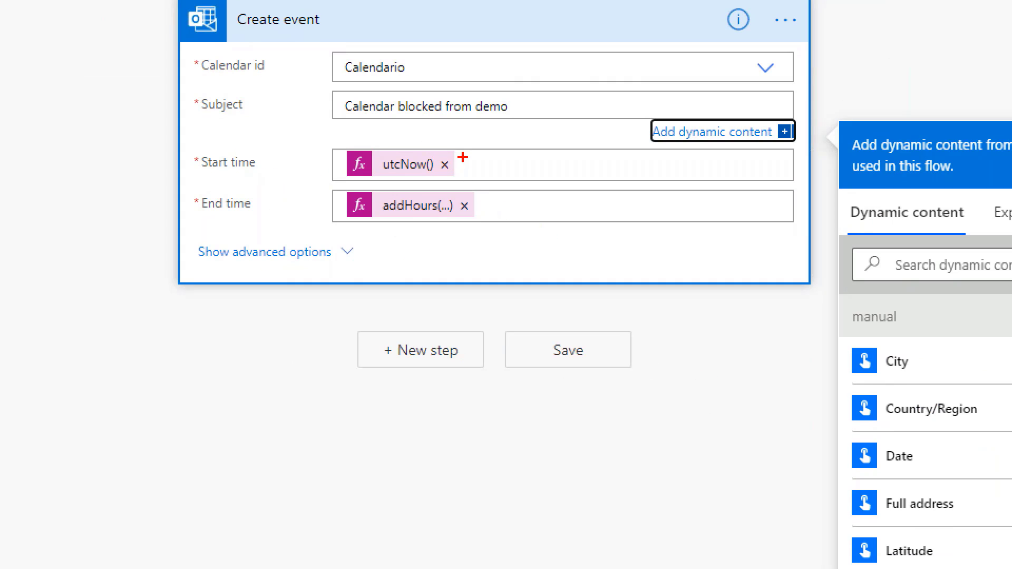
drag(463, 157, 488, 115)
drag(487, 213, 525, 271)
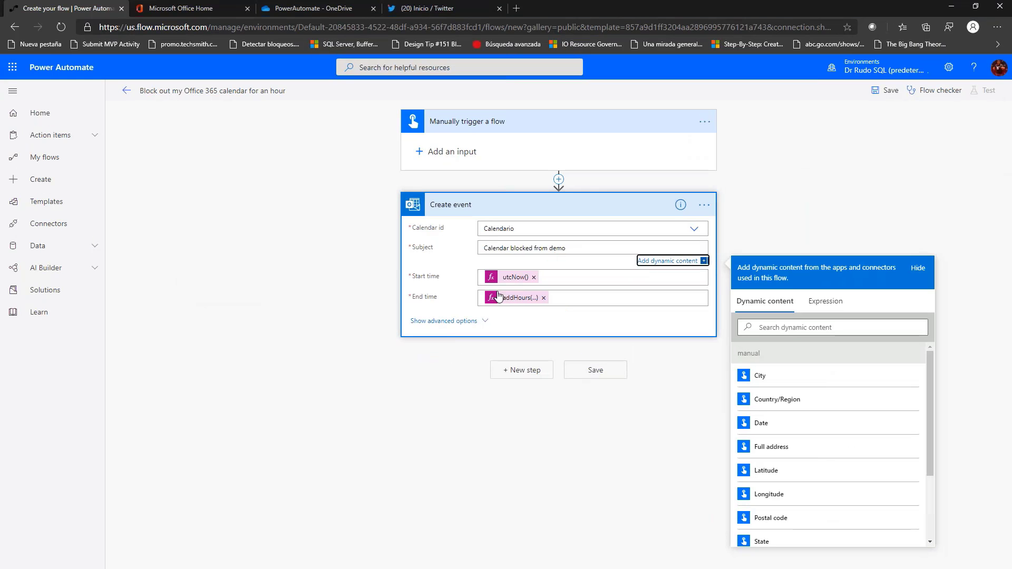
Keep the End time expression addHours(utcNow(),1) unchanged and close the expression editor.
click(510, 299)
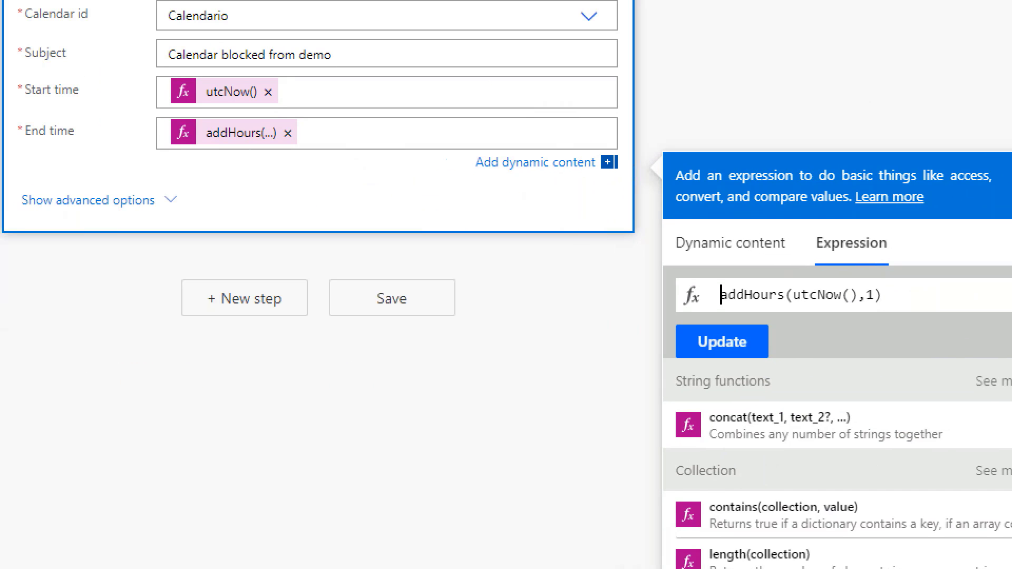
drag(900, 277, 914, 227)
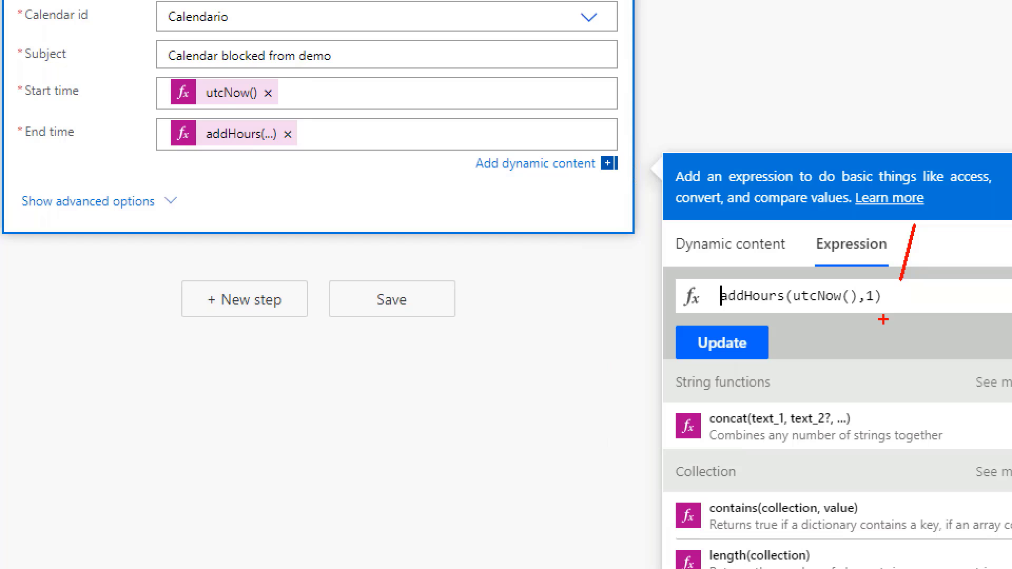
key(ctrl+z)
drag(714, 295, 618, 345)
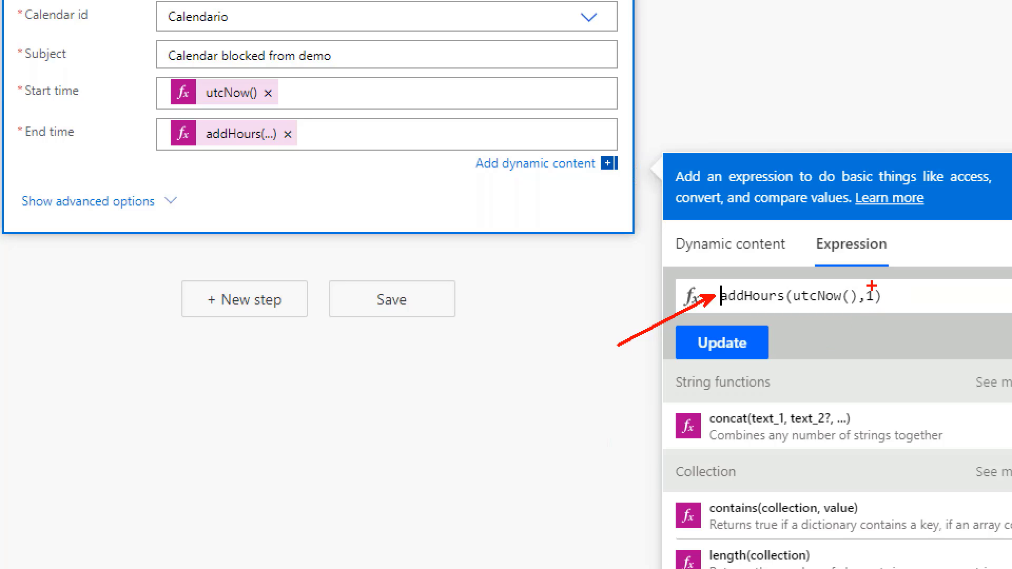
drag(873, 286, 882, 268)
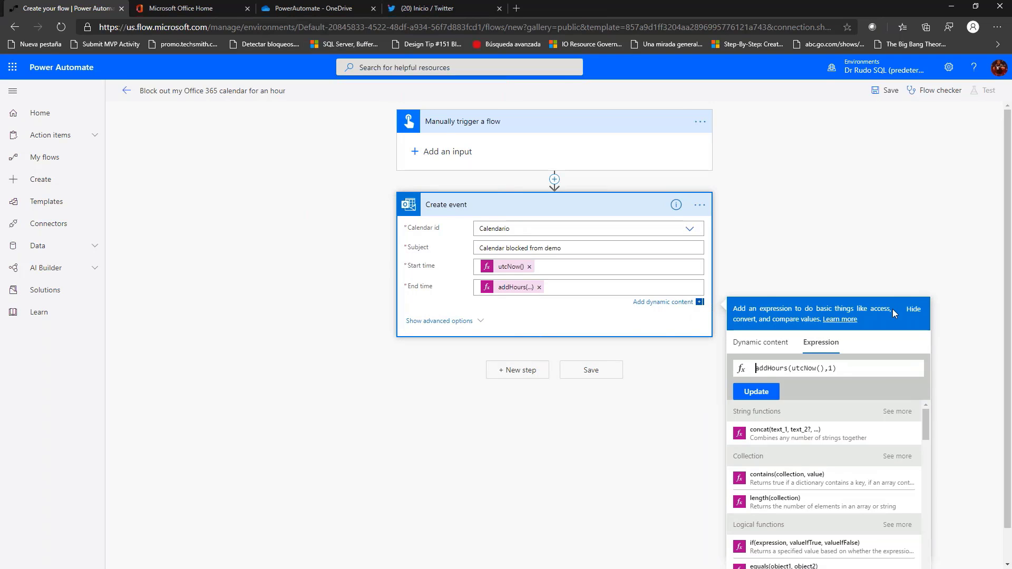
click(819, 268)
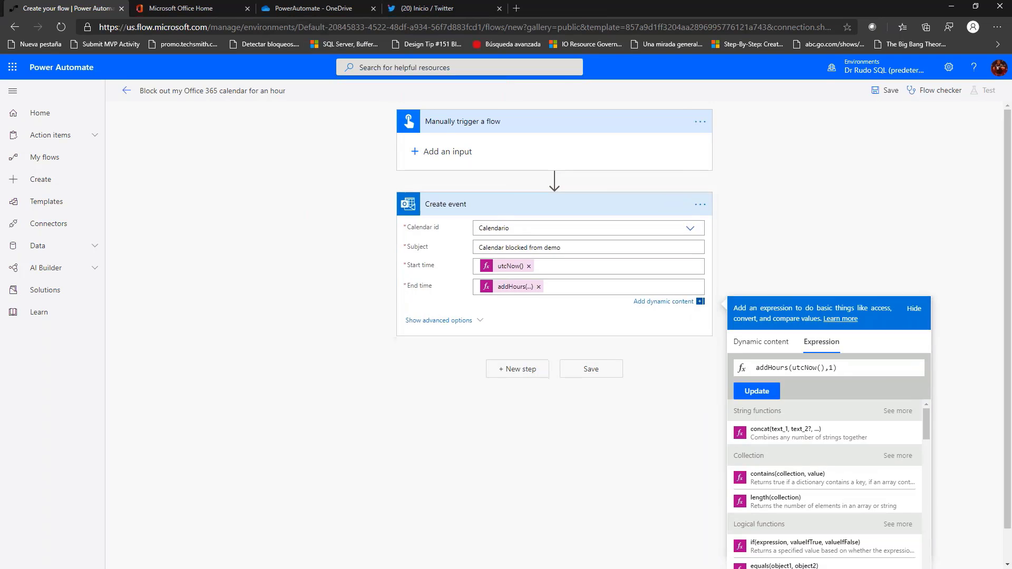
Save the flow, confirm 0 errors and 0 warnings in Flow checker, then go to My flows.
click(615, 366)
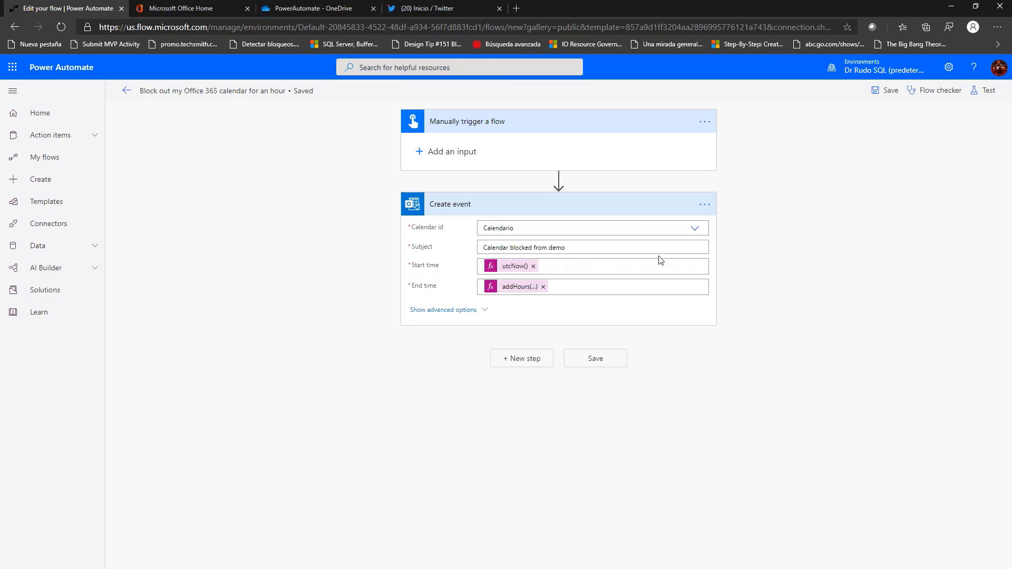
click(933, 95)
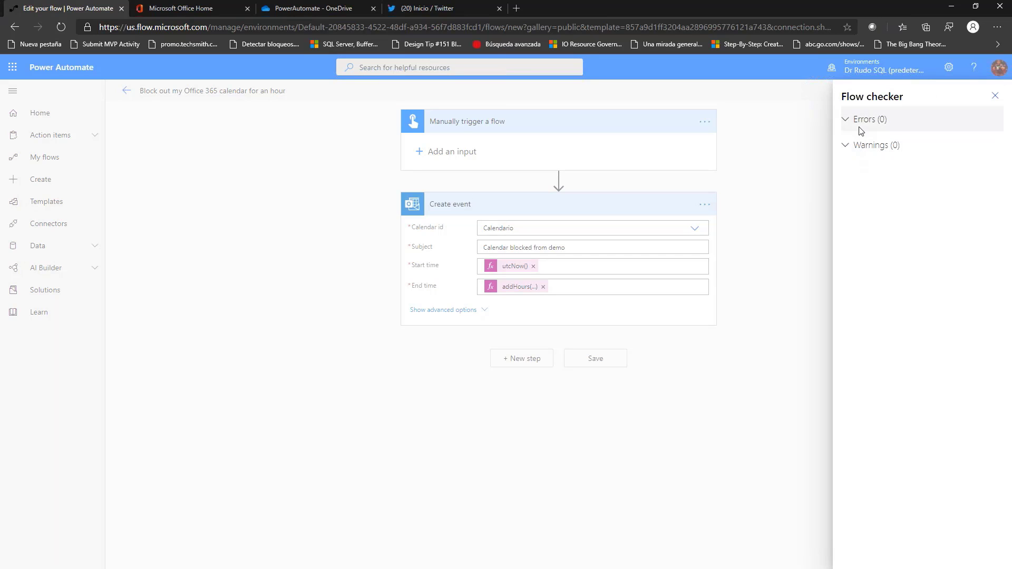
click(994, 96)
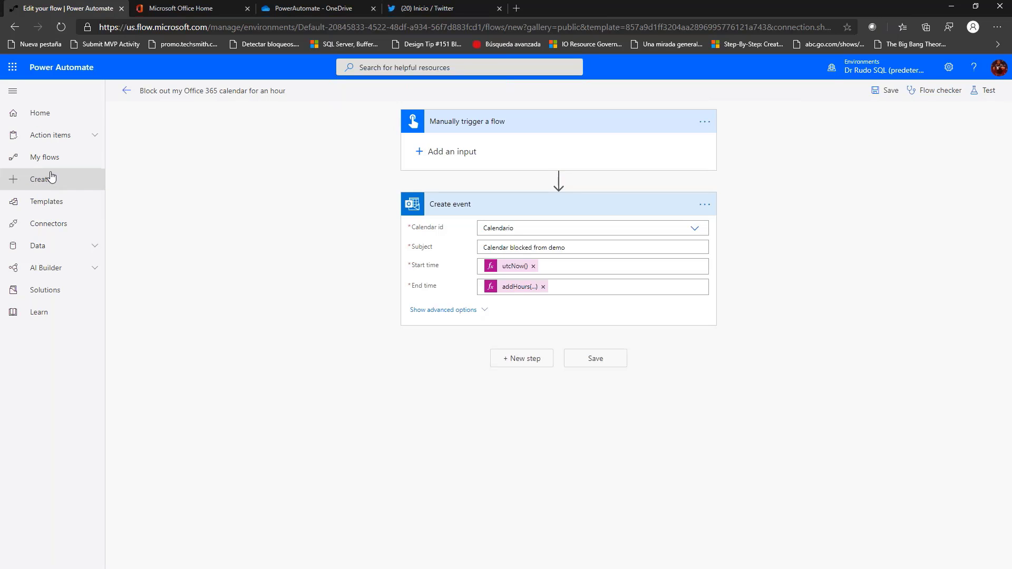
click(58, 157)
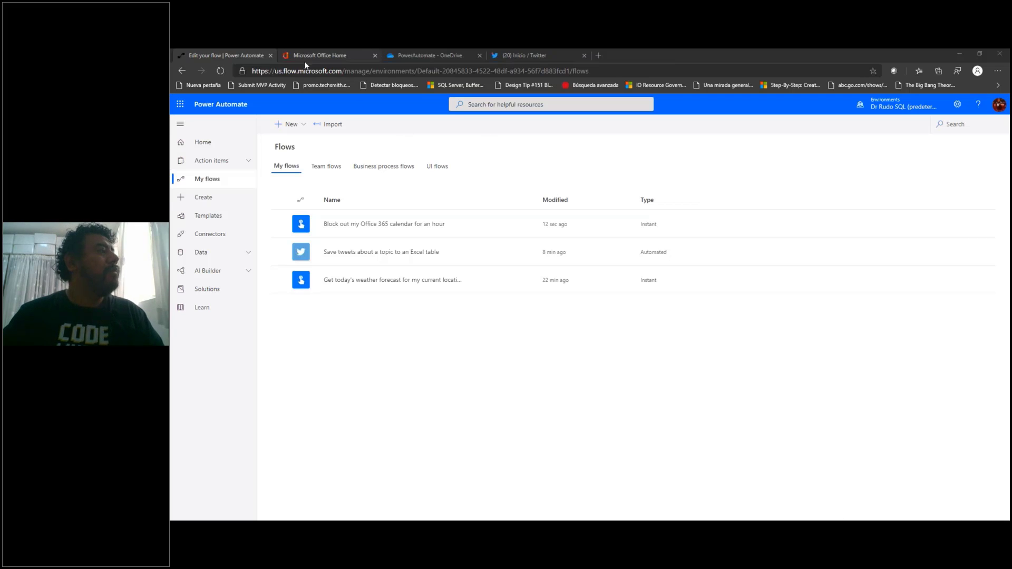
Switch to the Office 365 home page.
click(319, 54)
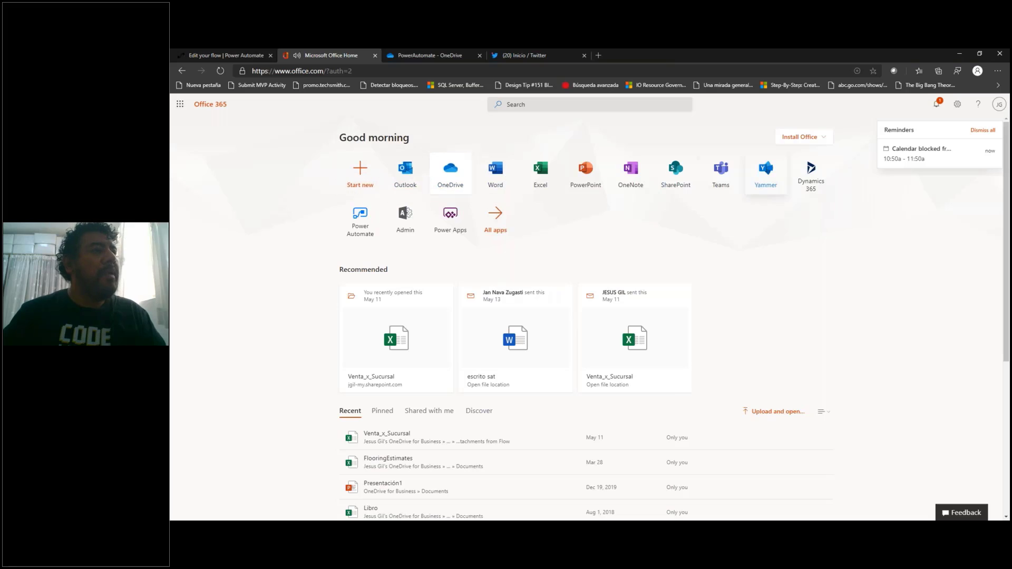
mouse_move(921, 152)
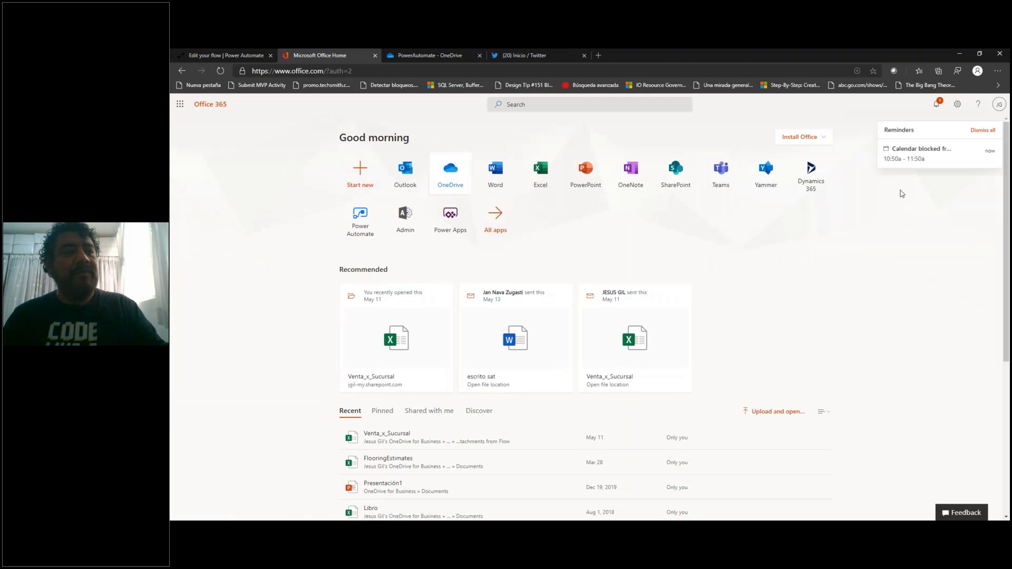
key(ctrl+1)
click(846, 158)
drag(837, 150, 819, 190)
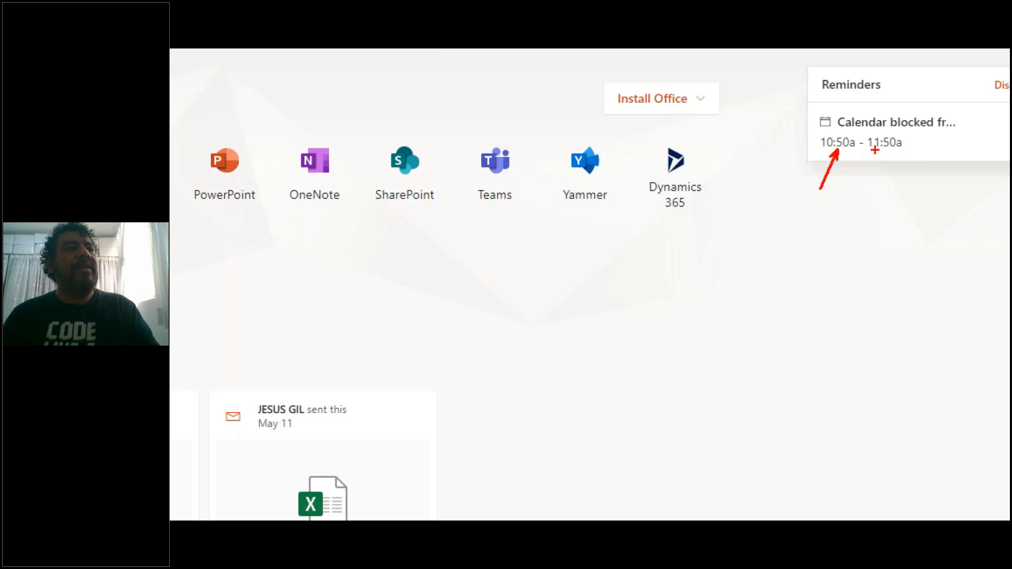
key(Escape)
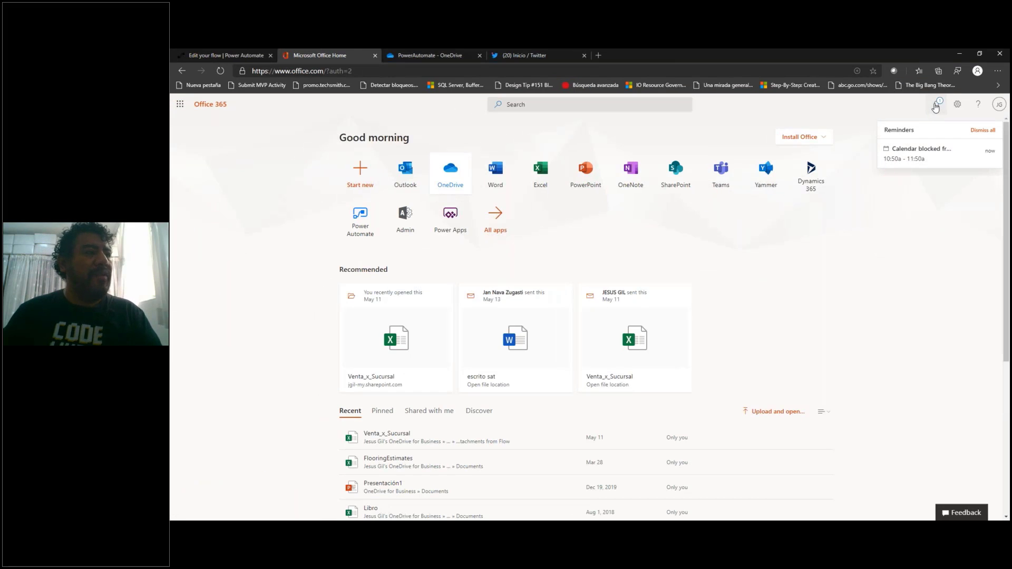
Verify the 10:50 AM 'Calendar blocked from demo' event in notifications and Outlook, then return to Power Automate.
click(936, 105)
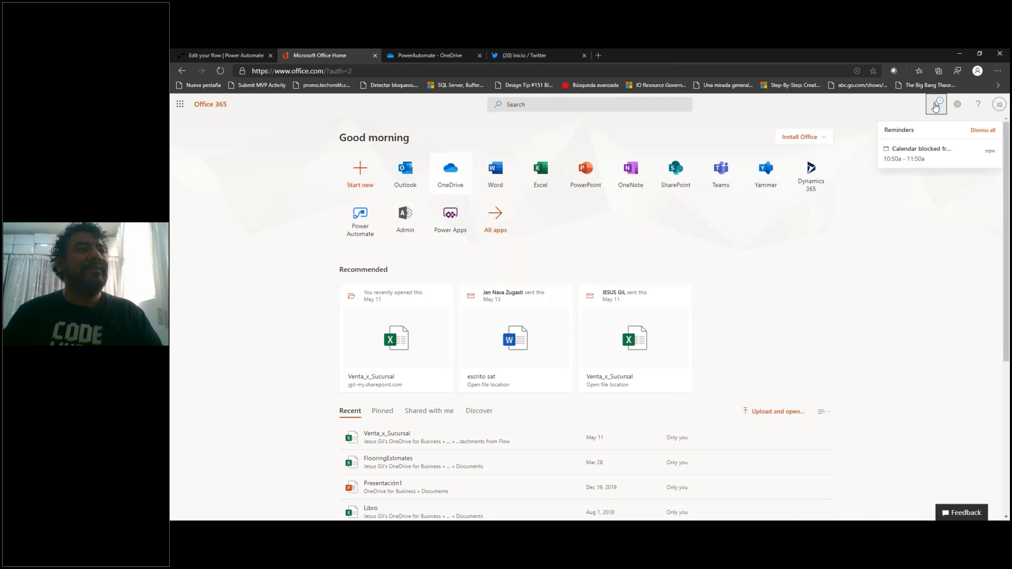
key(ctrl+1)
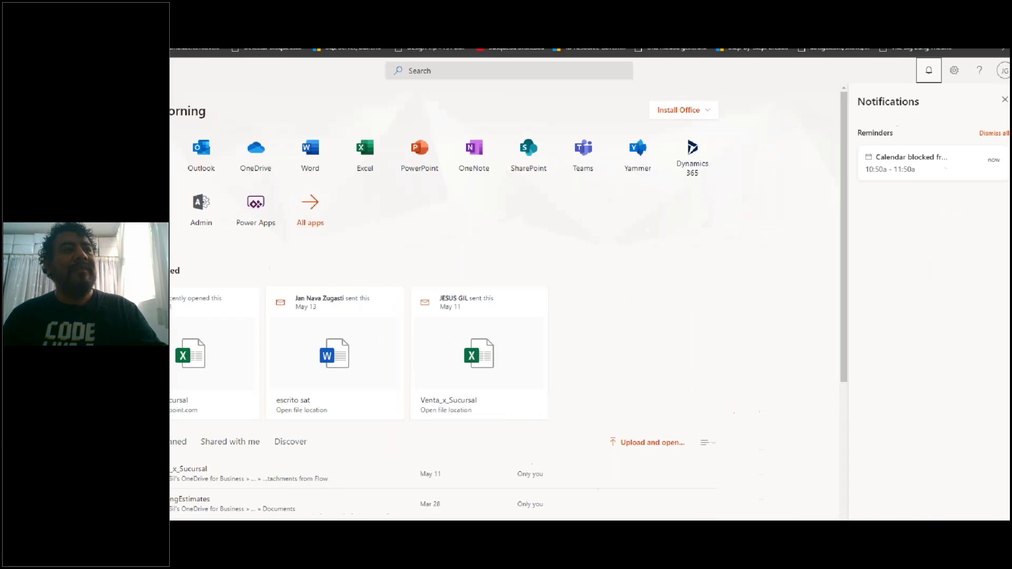
drag(924, 200, 912, 241)
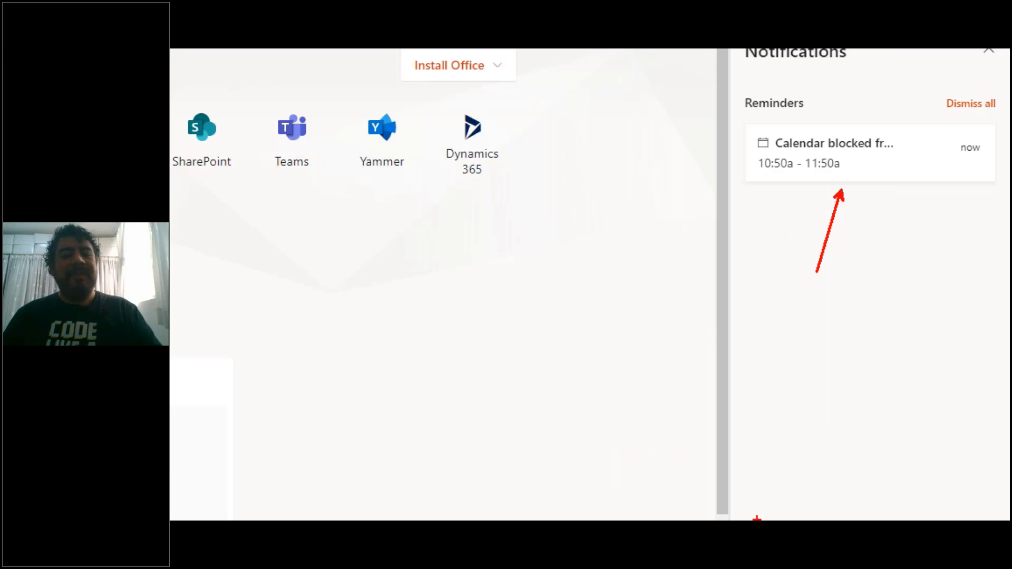
key(Escape)
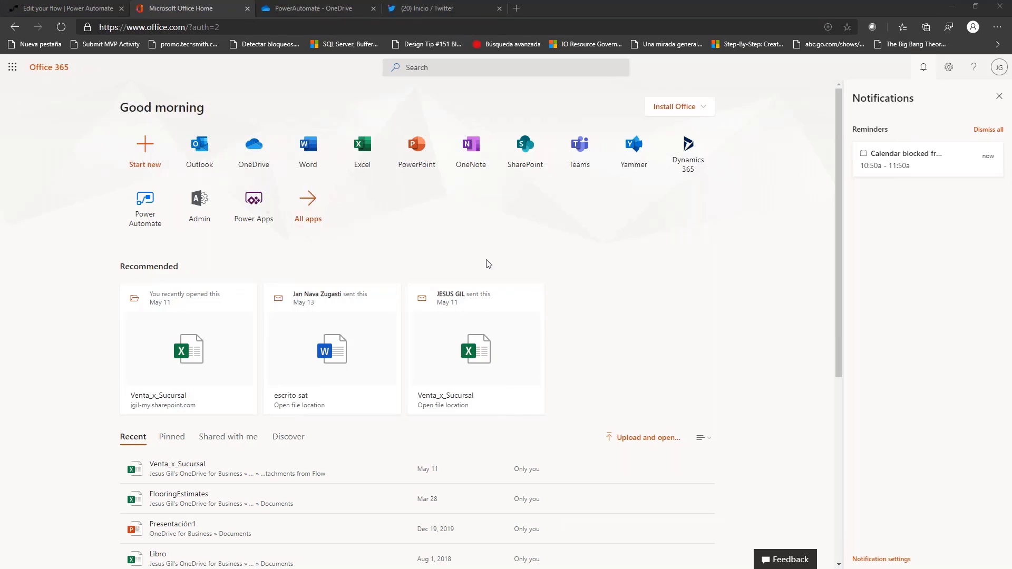
click(199, 154)
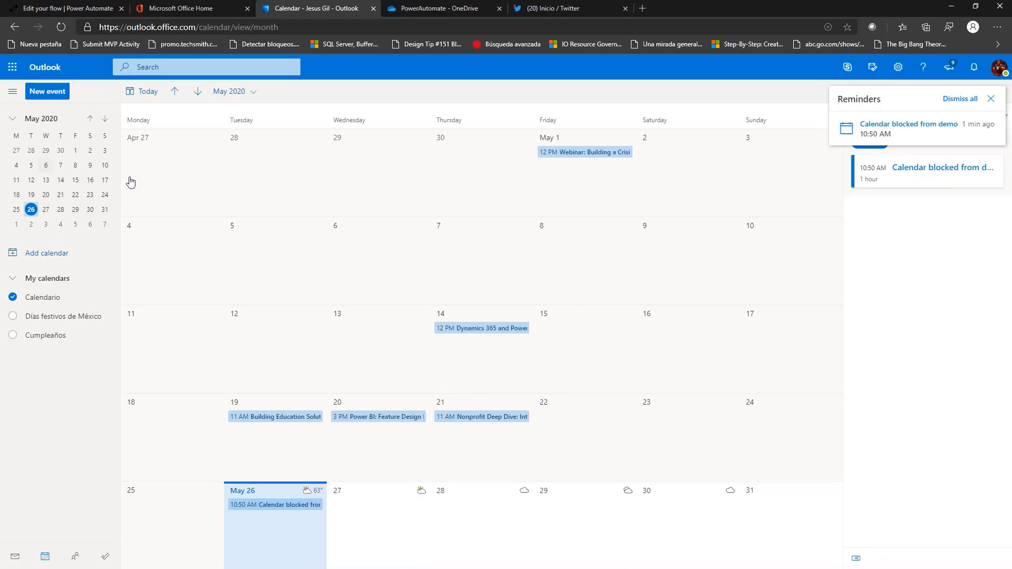
click(91, 8)
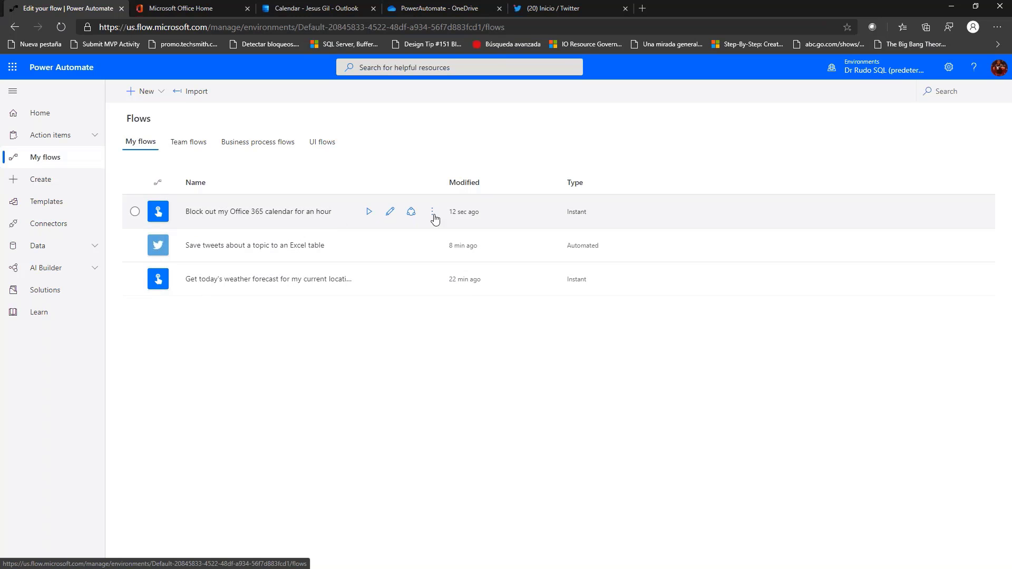
Check the calendar flow's run history for one Succeeded run of 00:00:01.
click(432, 213)
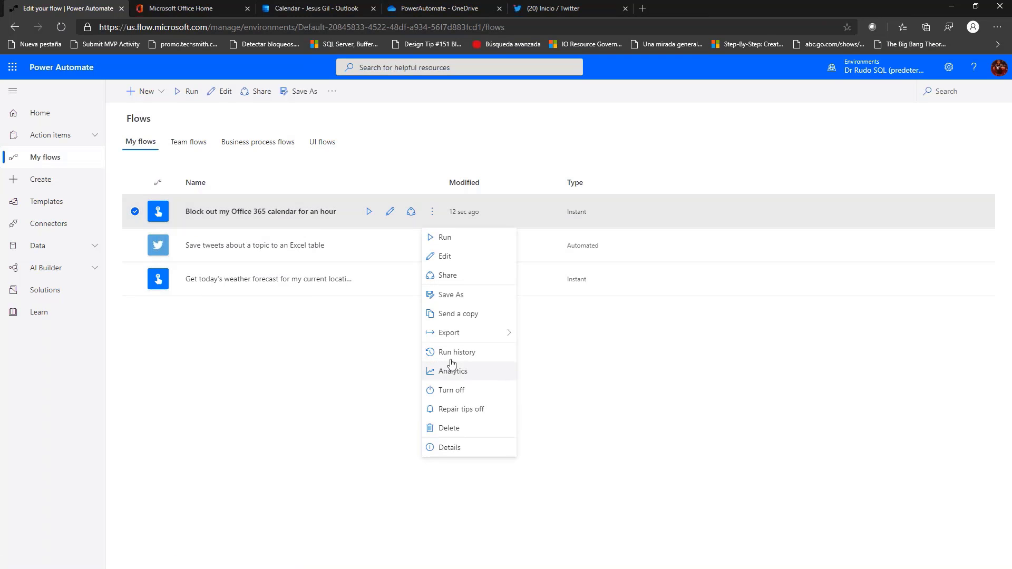
click(456, 352)
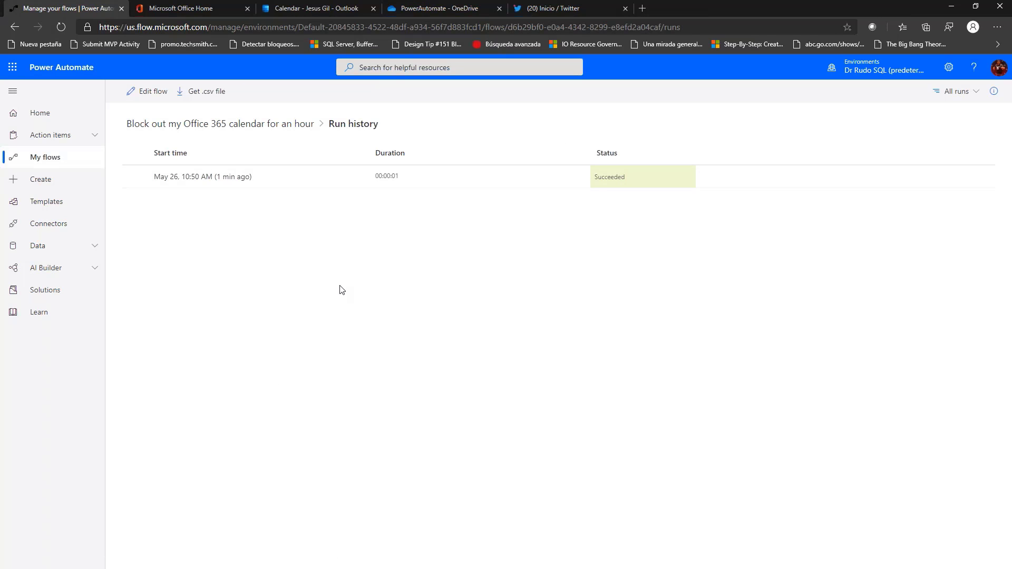
drag(366, 164, 431, 199)
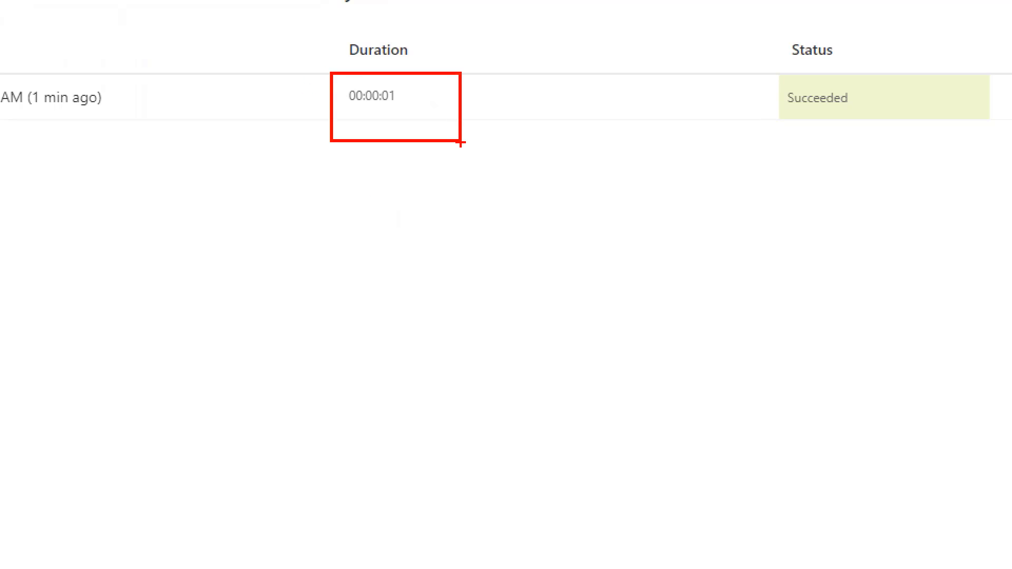
Leave the browser and show the 'Add a condition to a flow' presentation slide.
key(Escape)
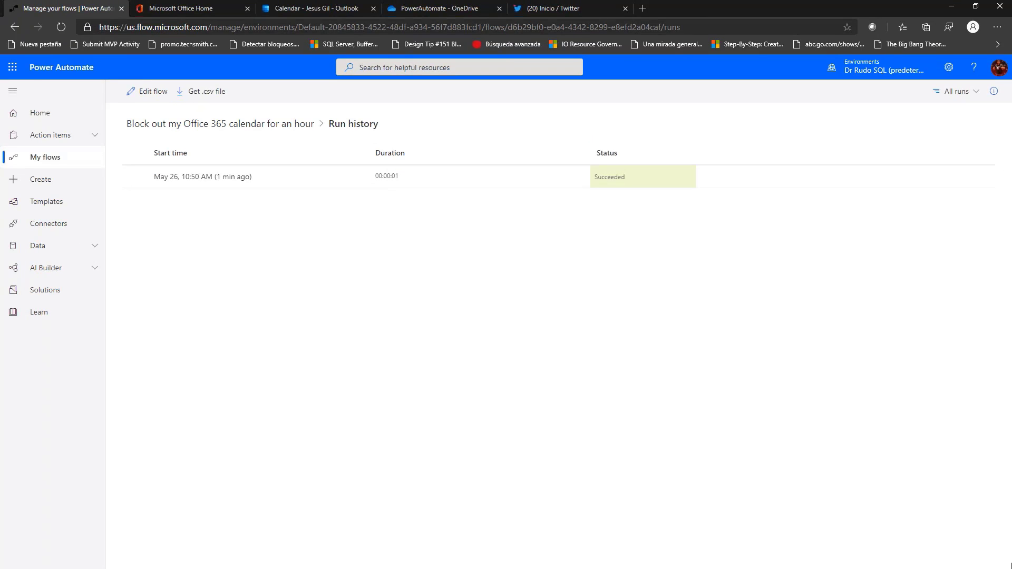
click(1011, 566)
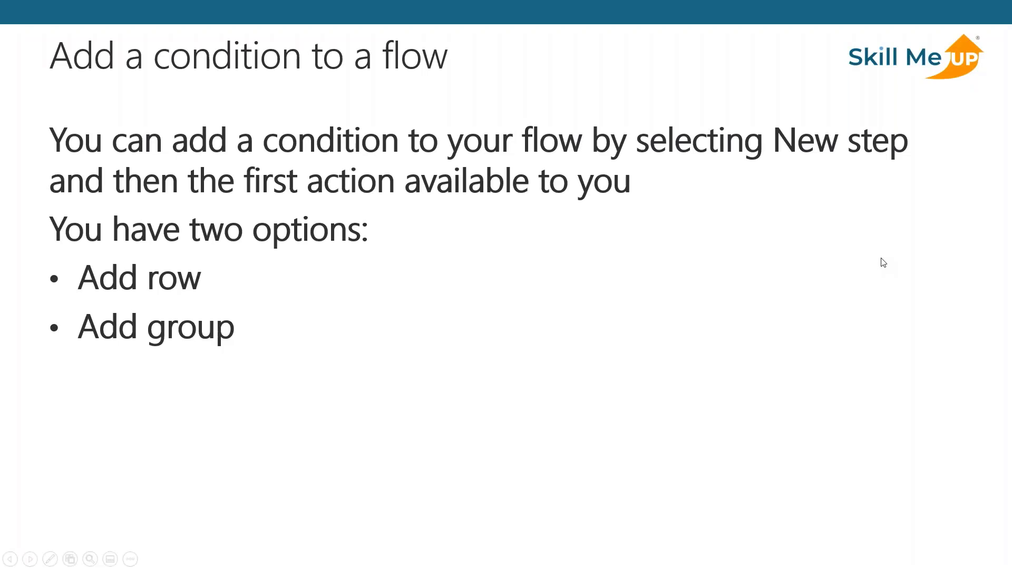
click(883, 262)
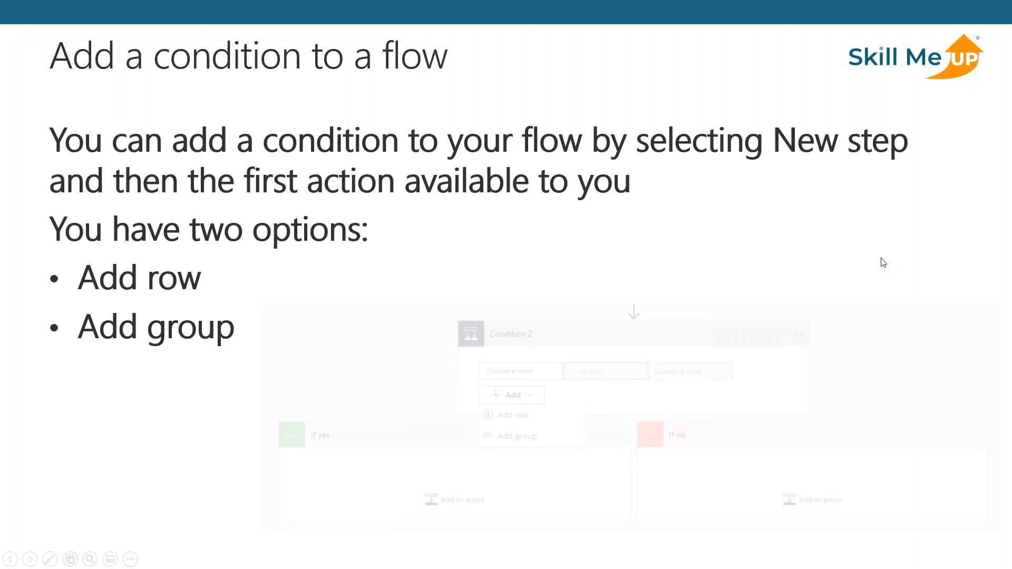
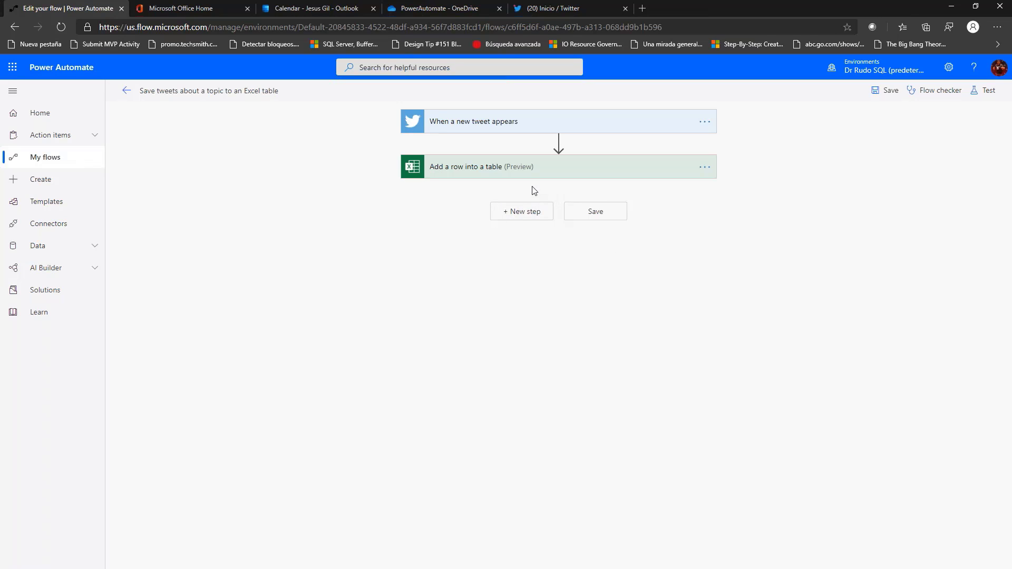
Open the action picker for a new step below 'Add a row into a table'.
click(534, 220)
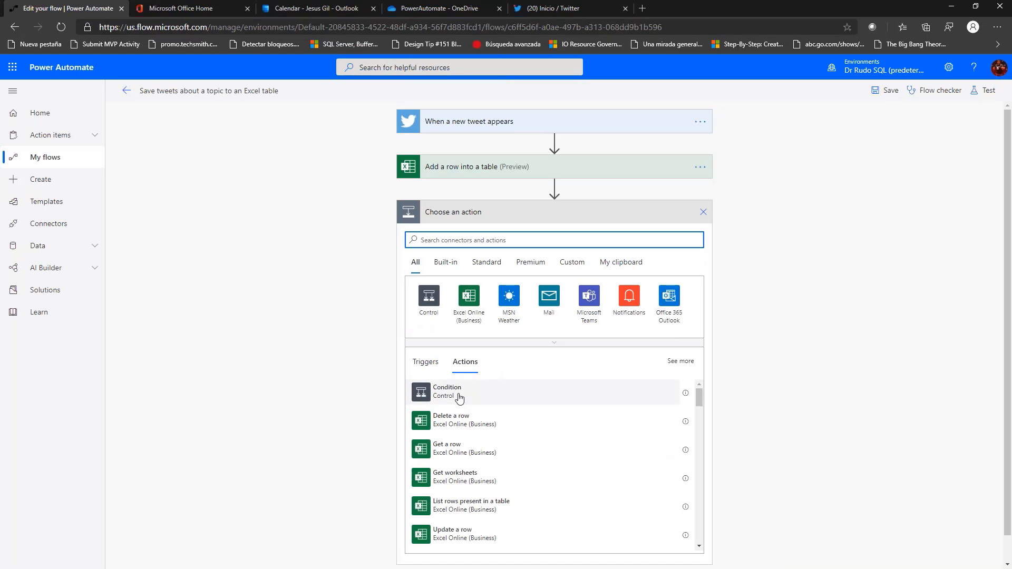
Add a Condition step whose first compared value is the tweeter's Followers count.
click(460, 399)
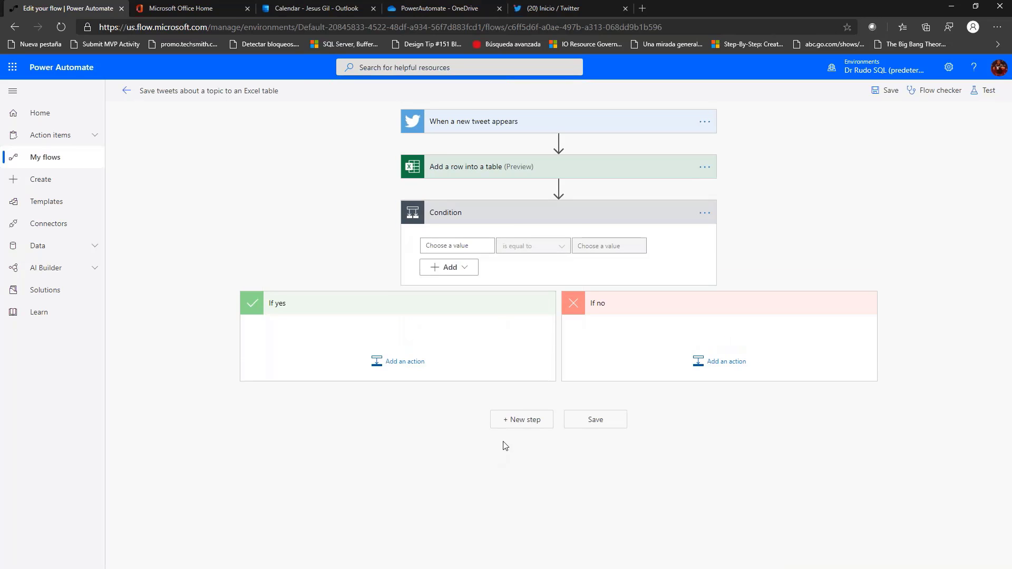
click(469, 245)
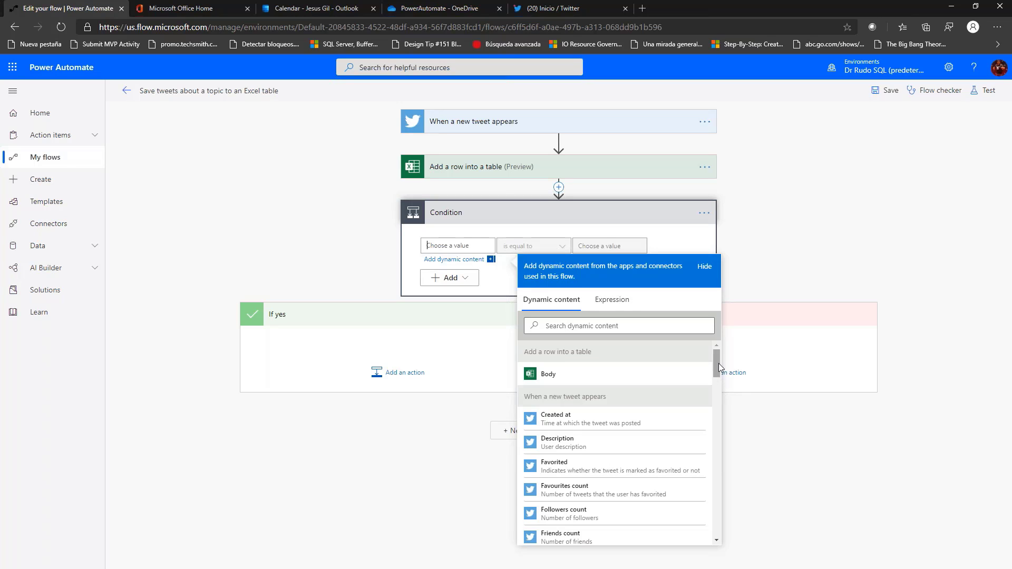
drag(719, 362, 718, 408)
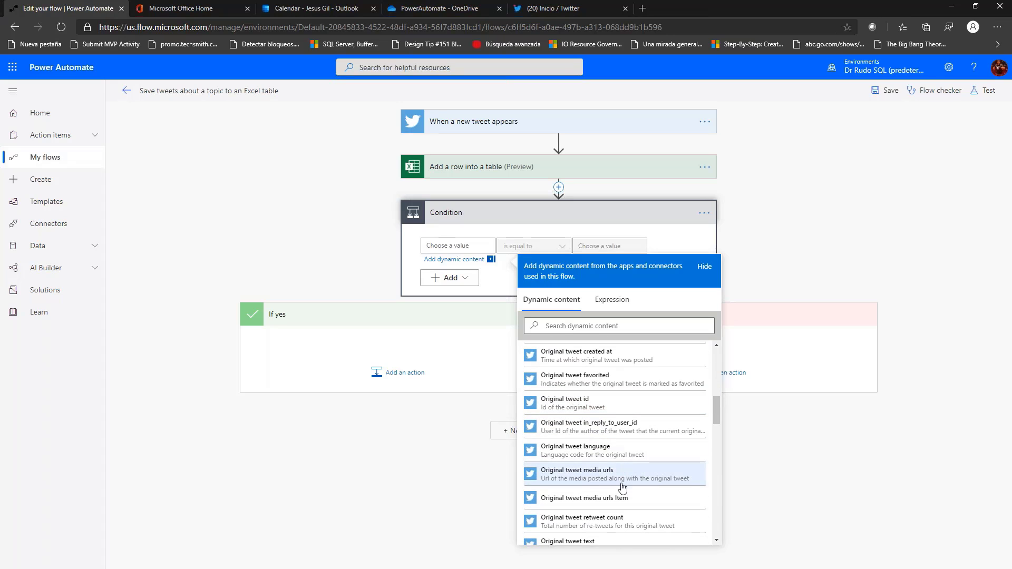
scroll(621, 481, down, 5)
scroll(623, 486, down, 4)
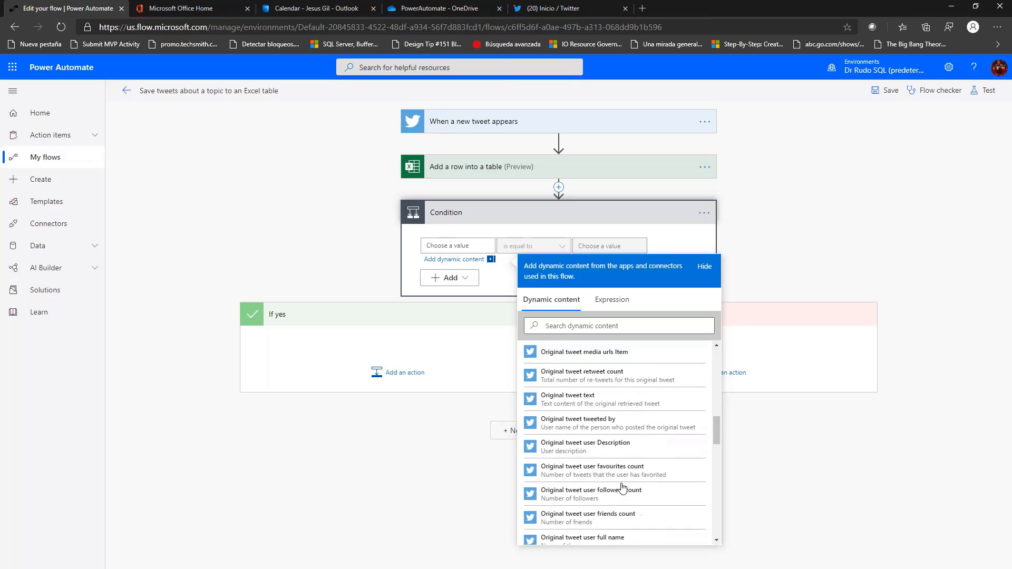
scroll(622, 486, down, 5)
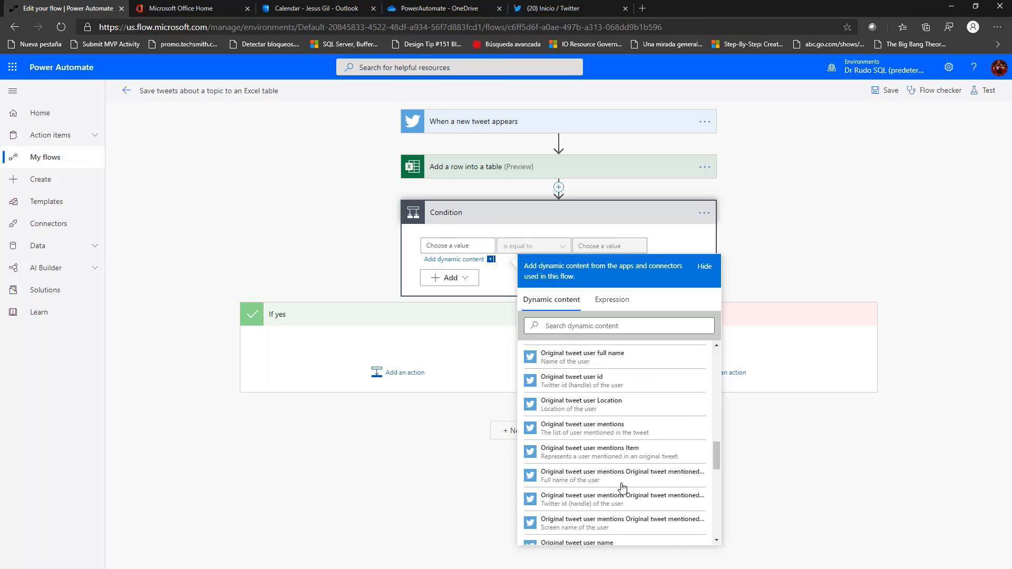
scroll(622, 488, down, 5)
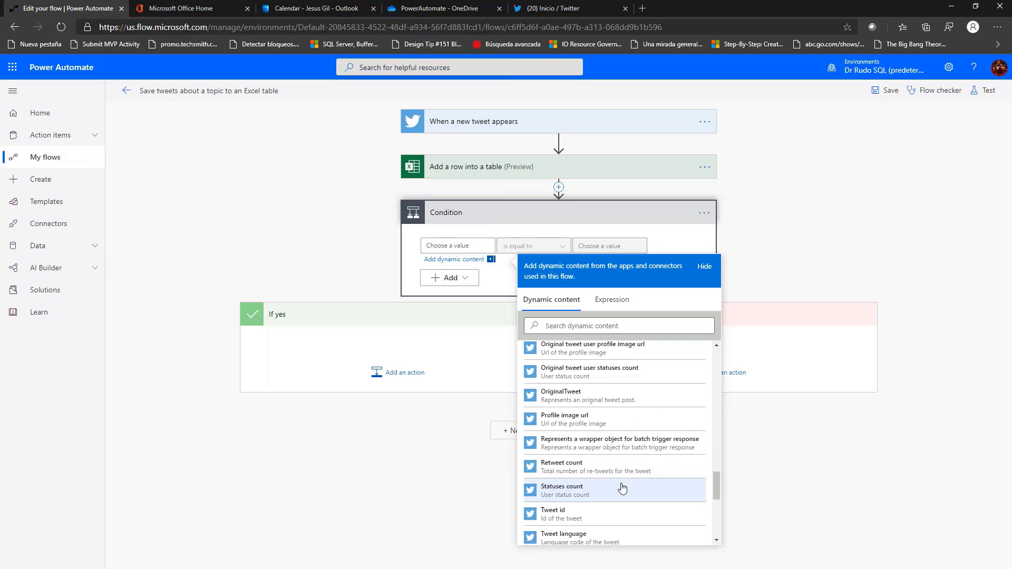
scroll(622, 486, down, 5)
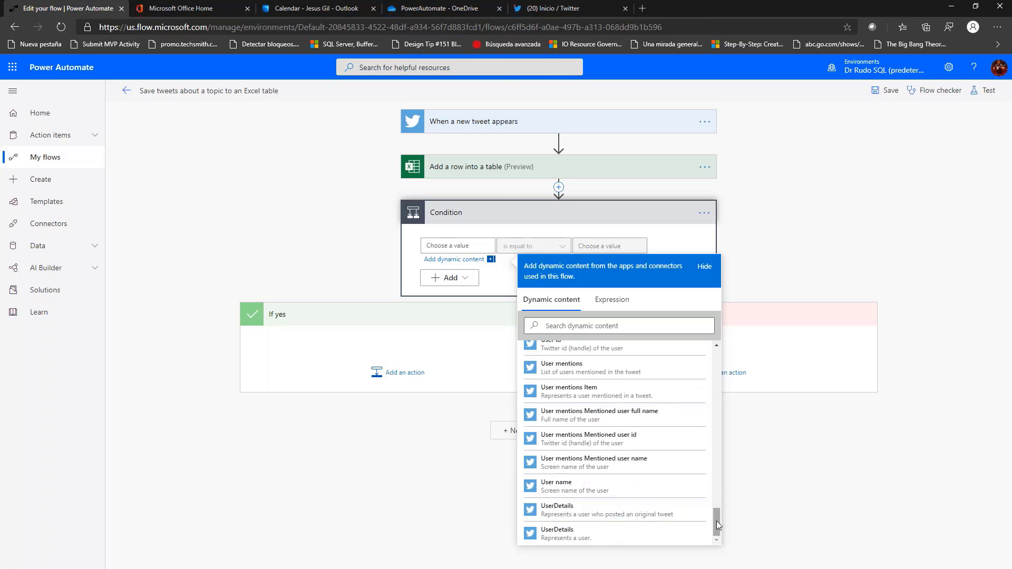
drag(716, 520, 703, 347)
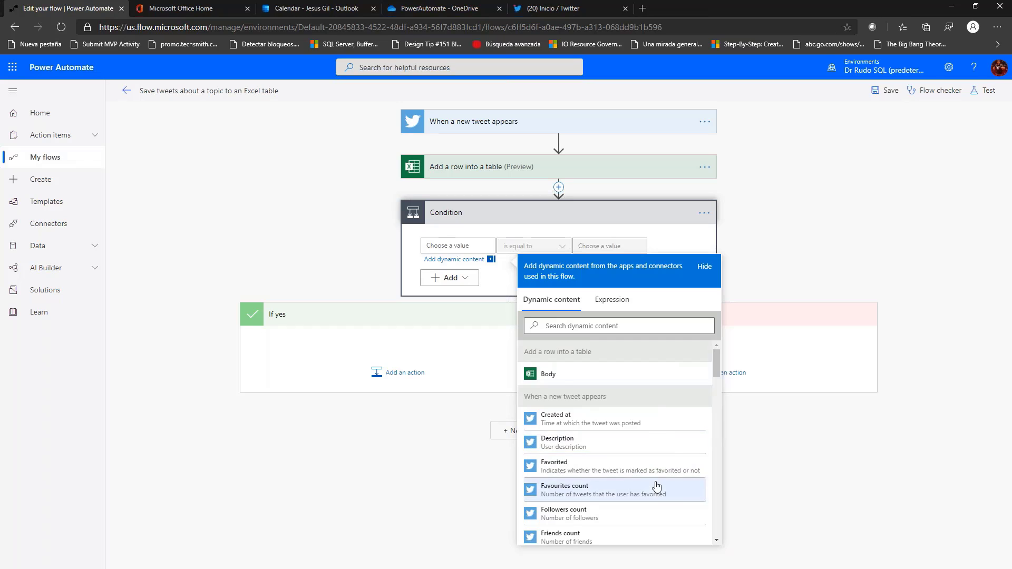
scroll(653, 483, down, 2)
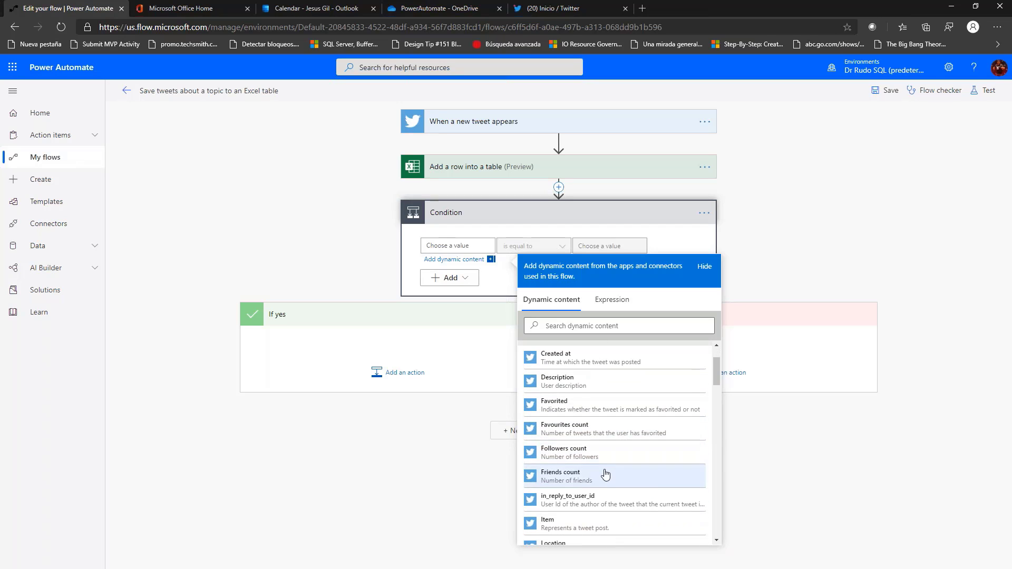
scroll(605, 474, down, 1)
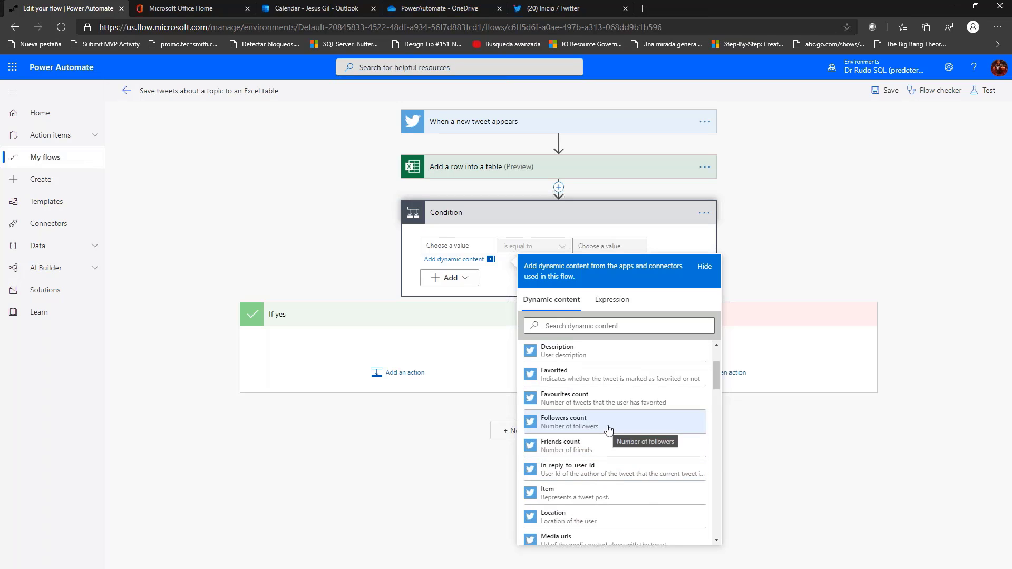
click(609, 430)
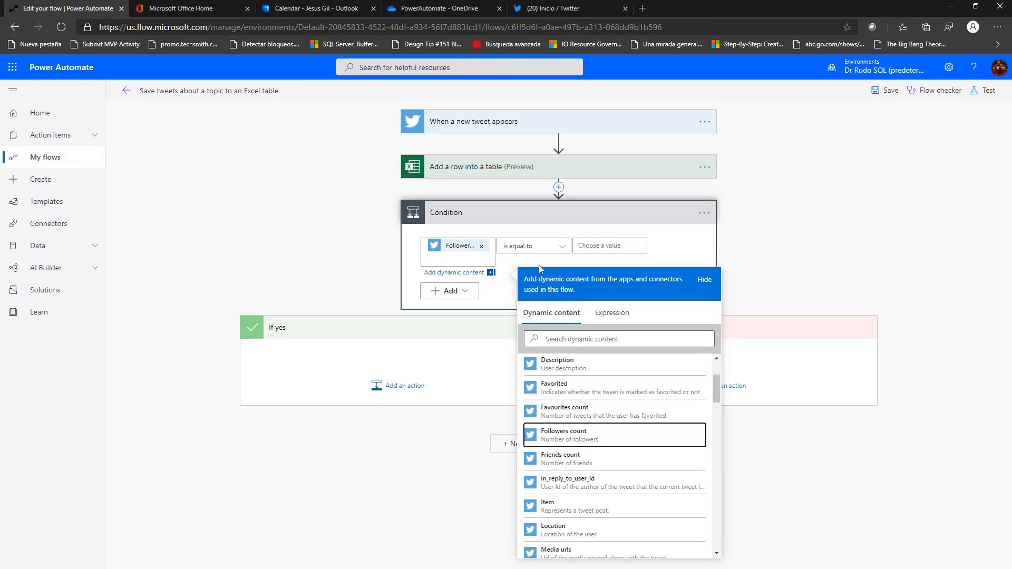
Set the condition to Followers count is greater than or equal to 100.
click(597, 250)
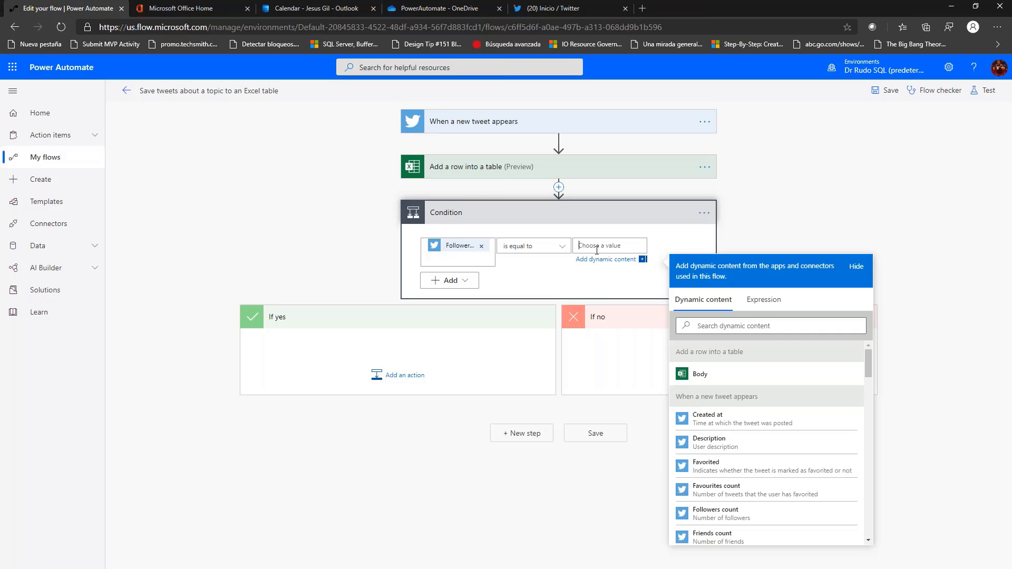
text(100)
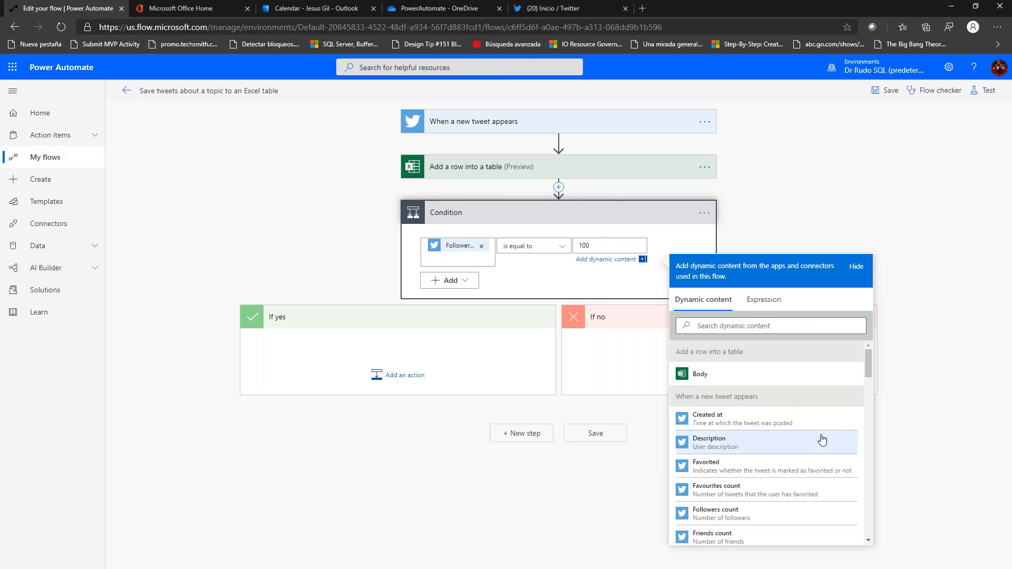
key(Tab)
click(808, 242)
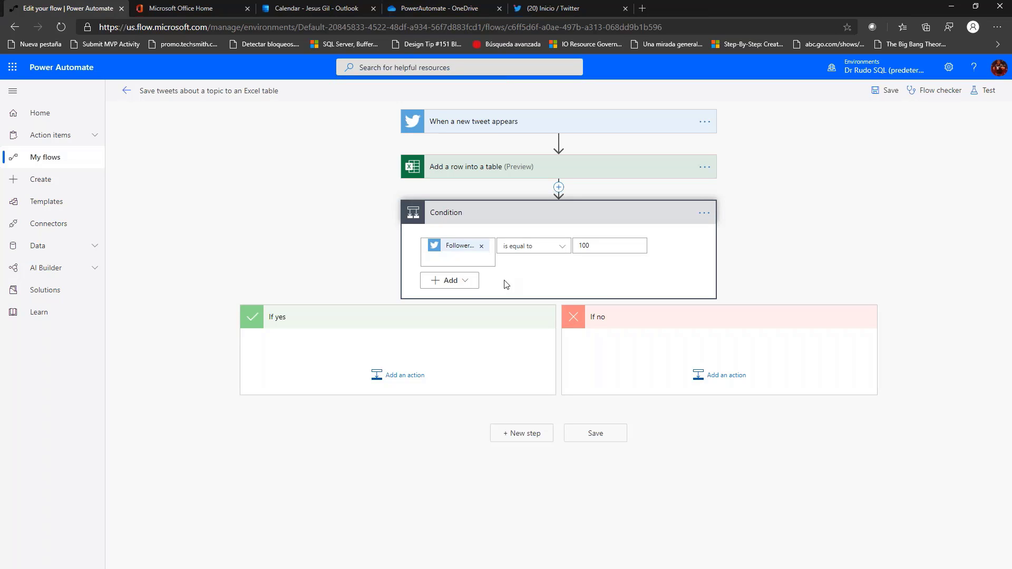
click(560, 248)
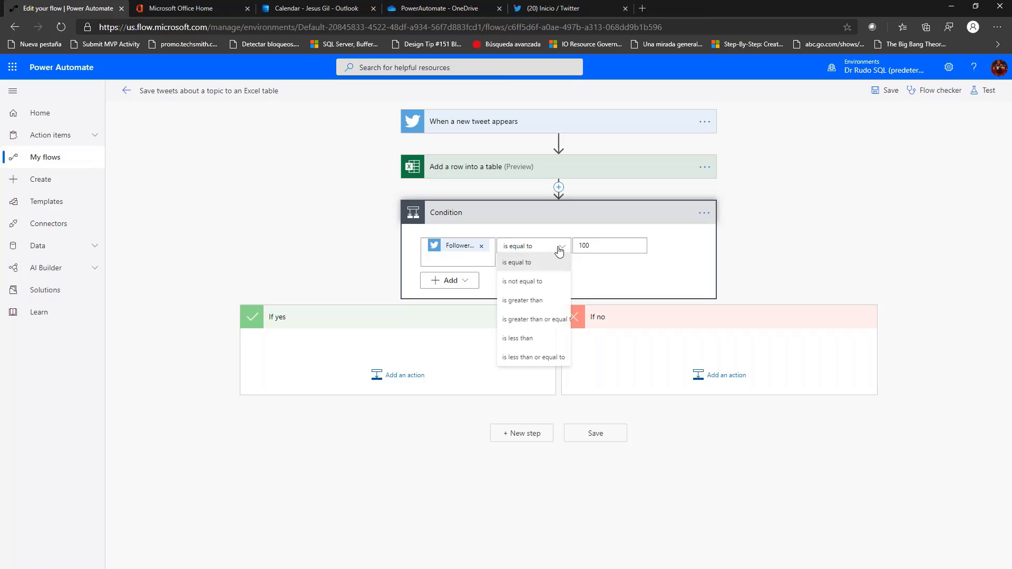
click(539, 320)
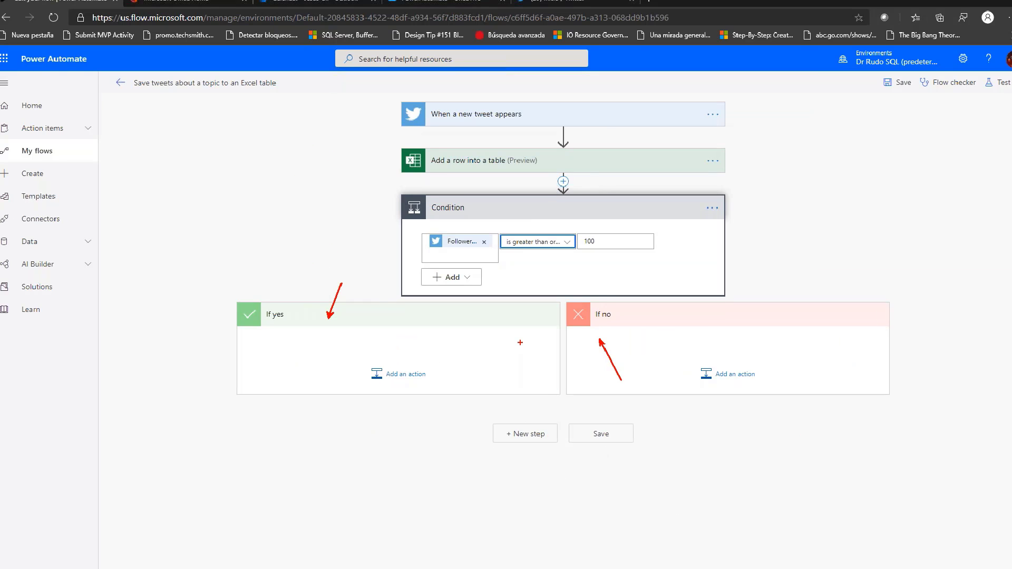
In the If yes branch's action picker, search for 'add a row'.
click(472, 280)
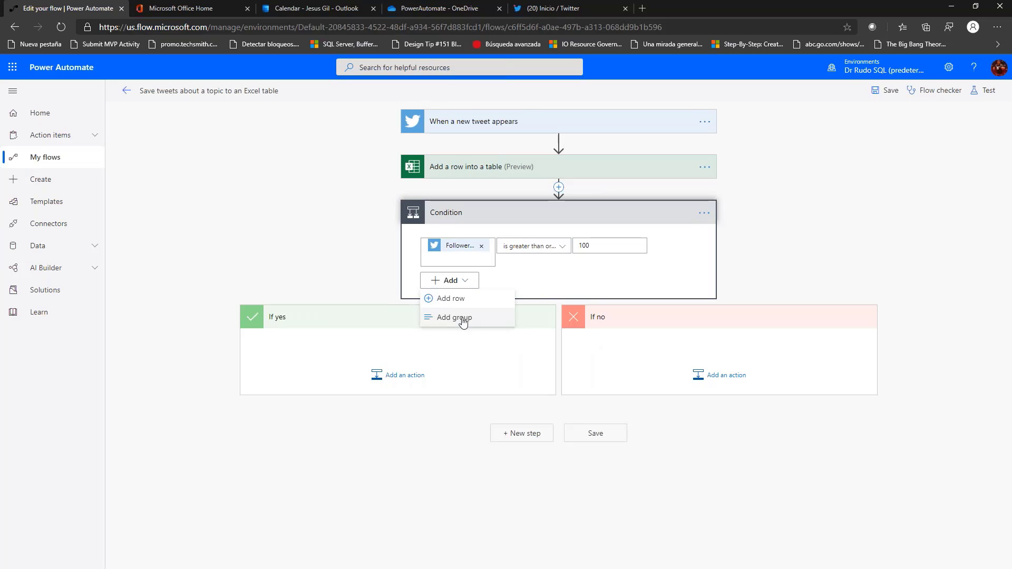
click(703, 284)
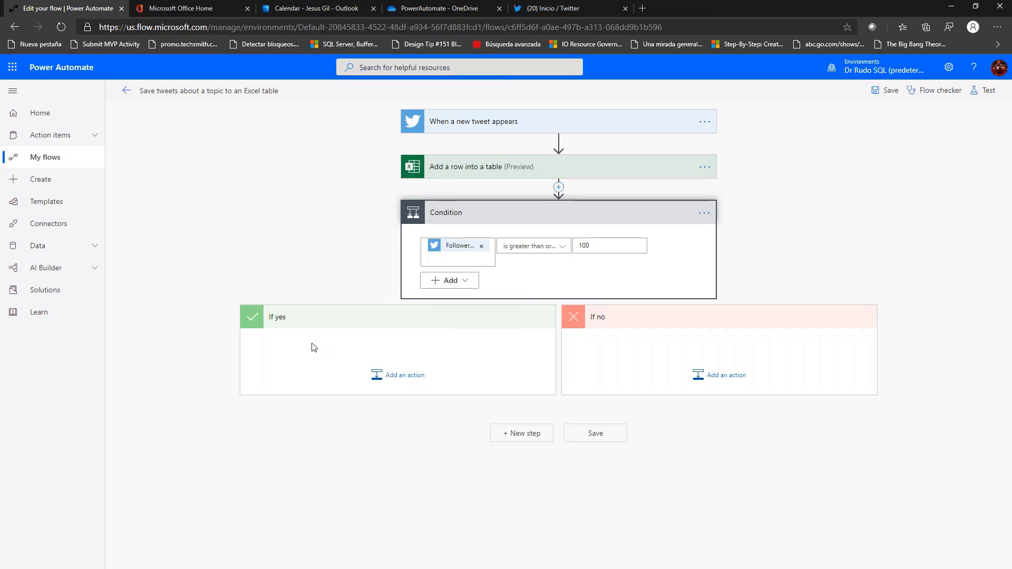
click(402, 378)
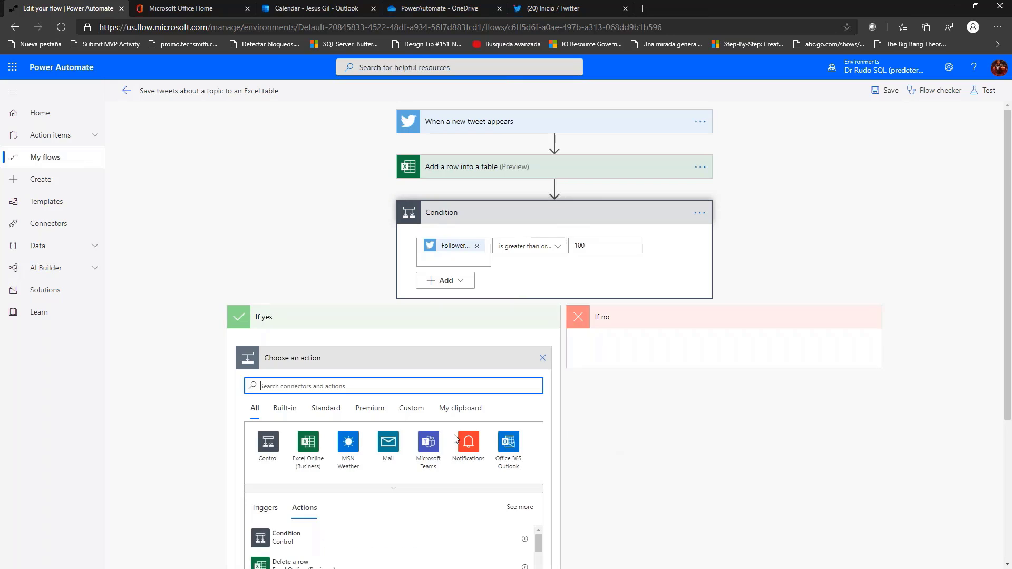
scroll(456, 494, down, 4)
scroll(457, 494, up, 4)
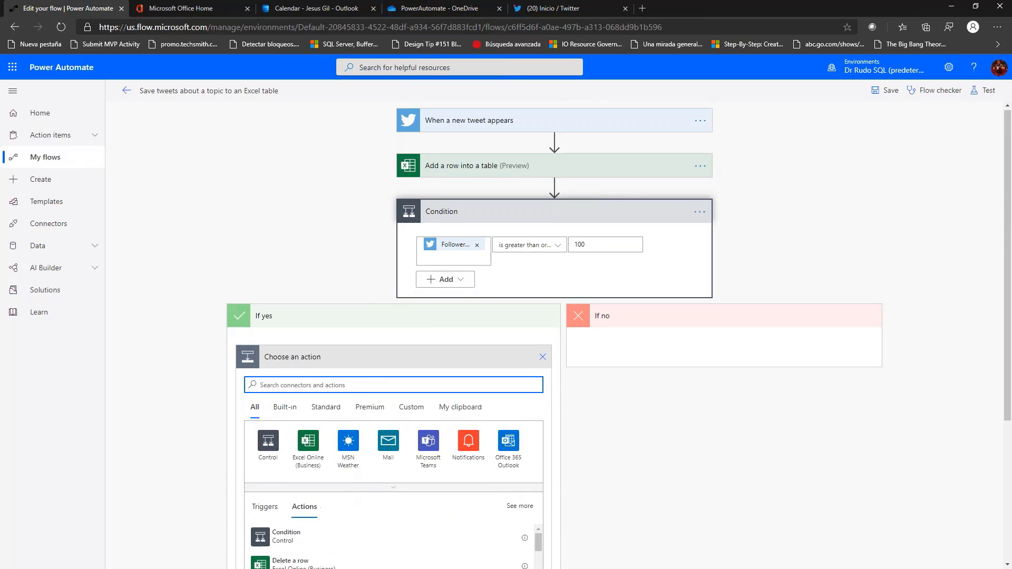
scroll(457, 495, down, 2)
scroll(457, 495, up, 2)
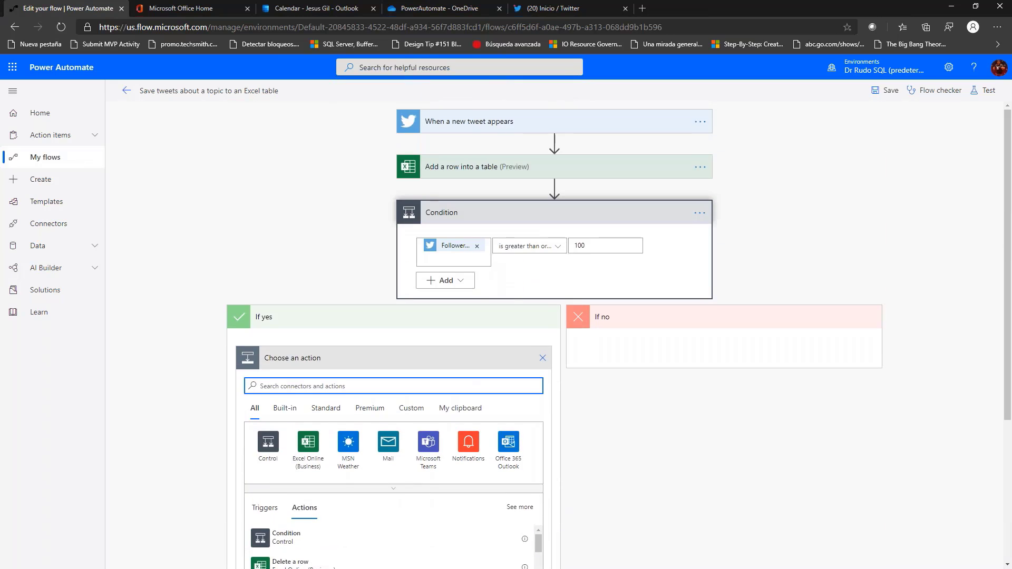
scroll(474, 248, down, 2)
scroll(469, 211, up, 2)
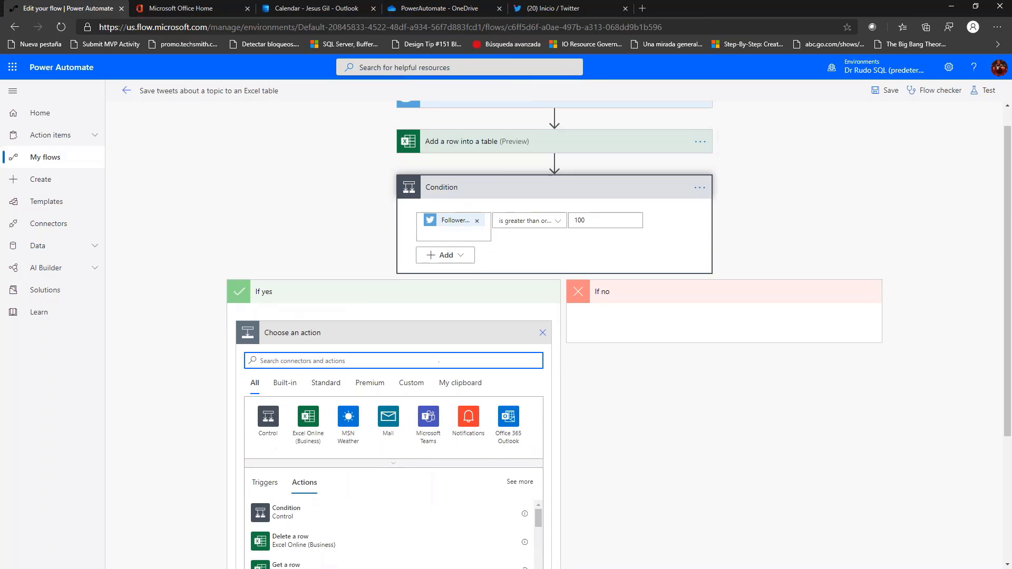
scroll(458, 444, down, 2)
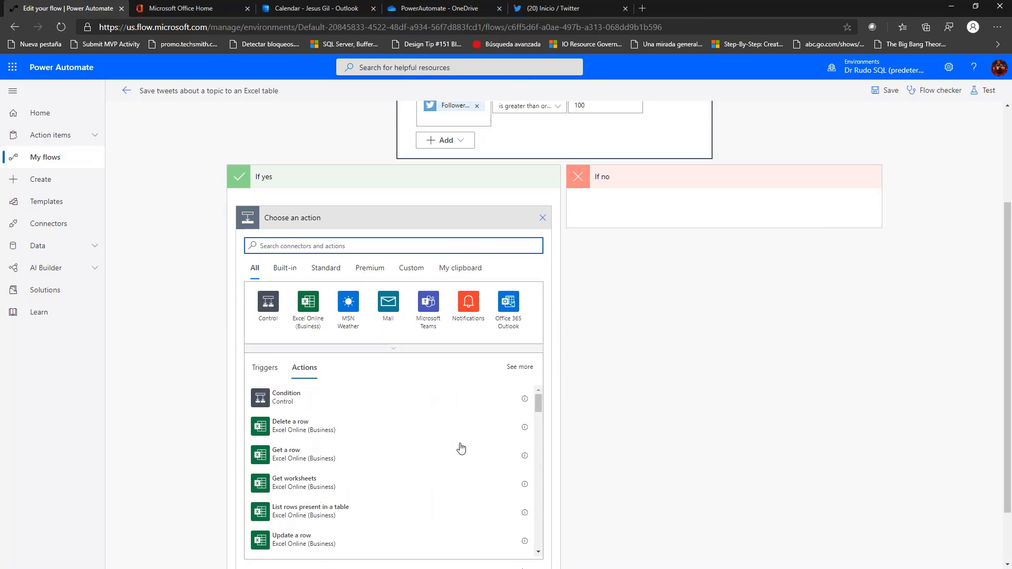
scroll(426, 458, down, 1)
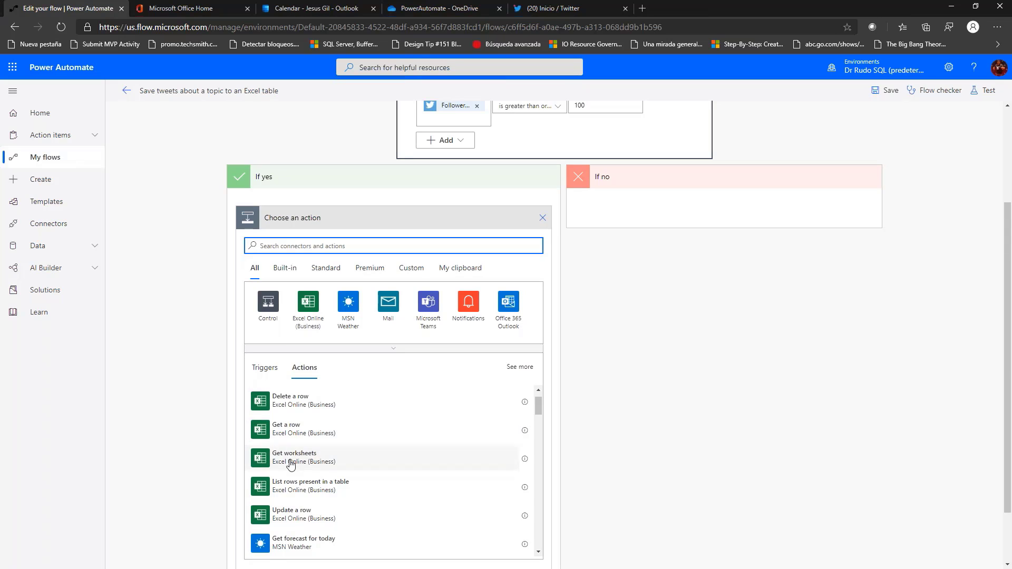
scroll(316, 490, down, 1)
scroll(315, 496, down, 2)
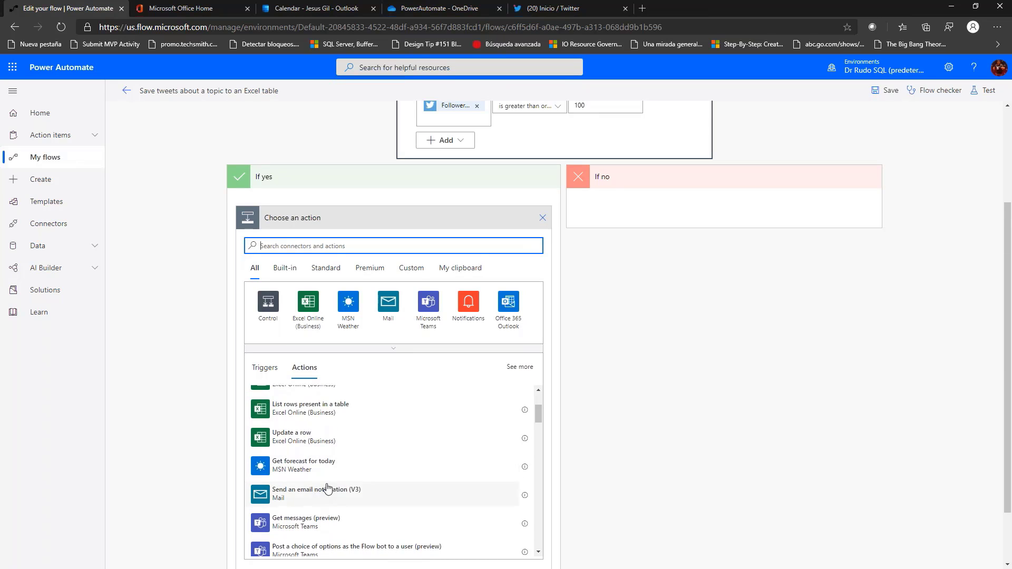
scroll(327, 487, down, 2)
scroll(387, 481, down, 2)
scroll(387, 482, up, 6)
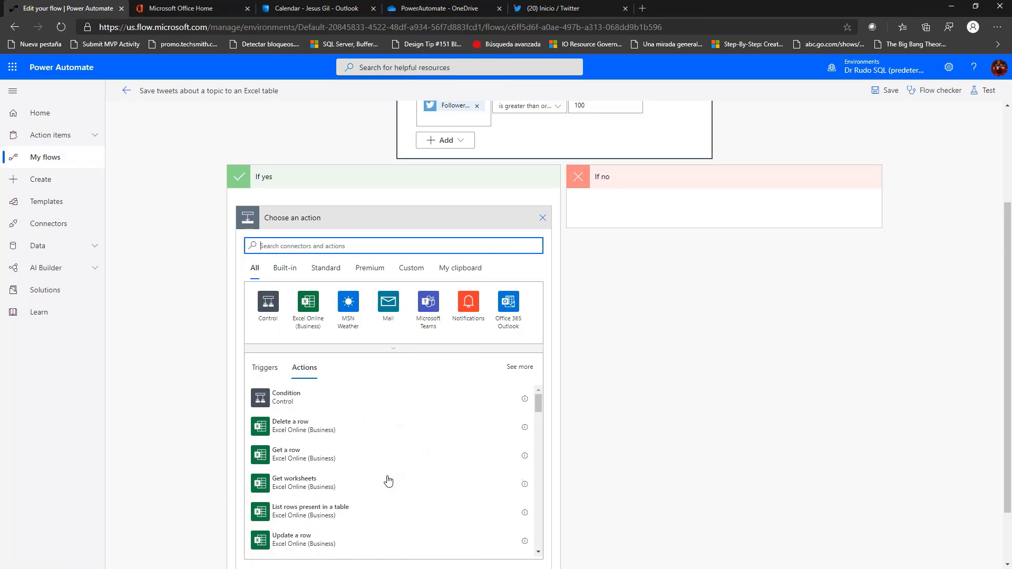
scroll(389, 481, up, 1)
scroll(389, 480, down, 1)
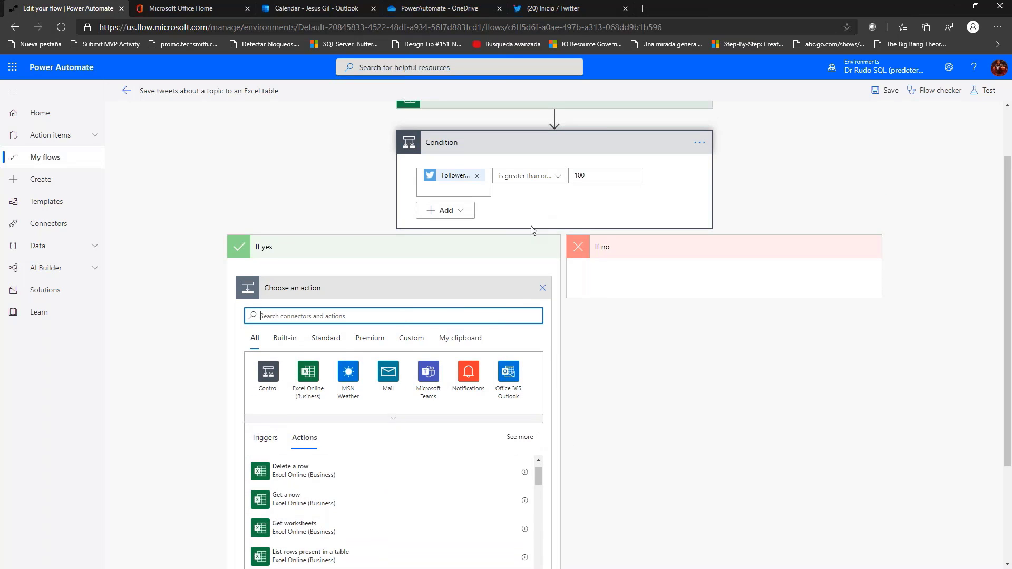
scroll(531, 232, up, 1)
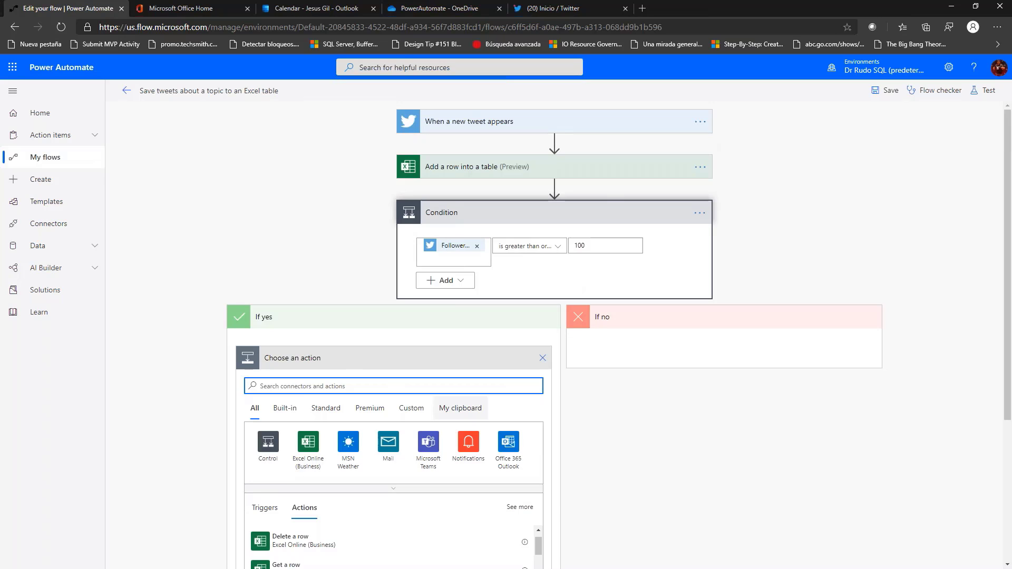
text(add a row)
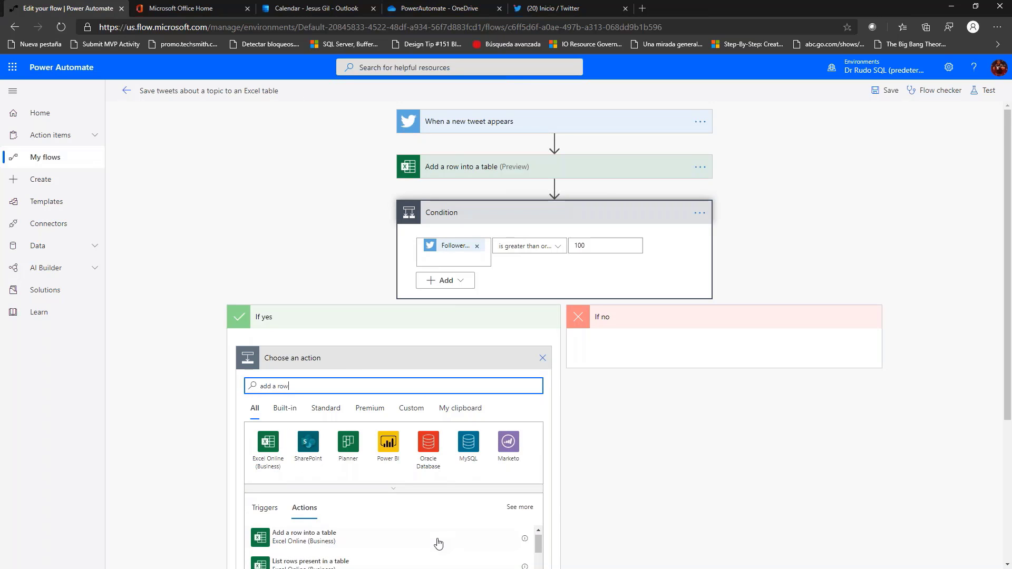
Add 'Add a row into a table' using OneDrive for Business, library OneDrive, file /PowerAutomate/Book.xlsx.
click(314, 538)
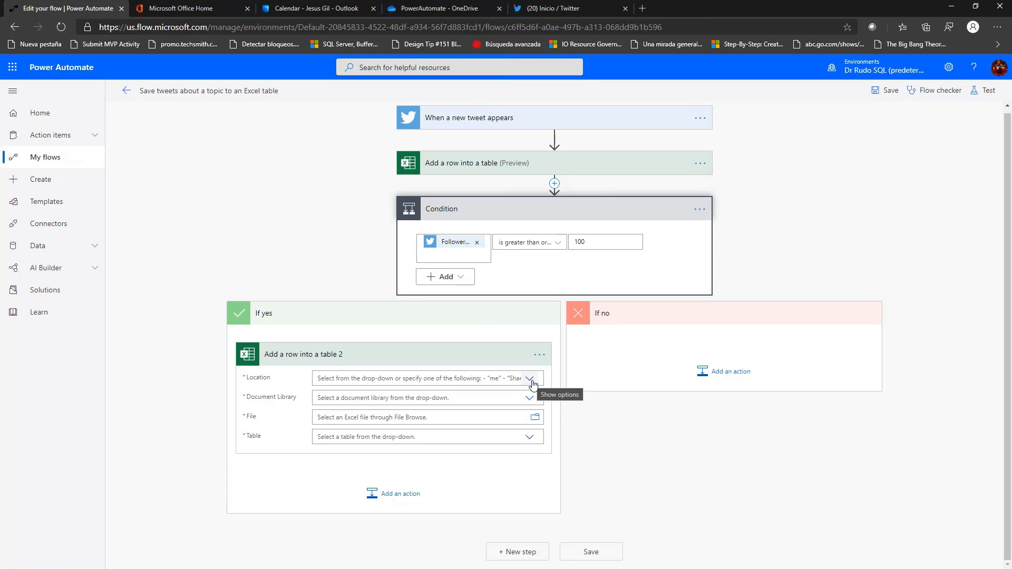
click(529, 380)
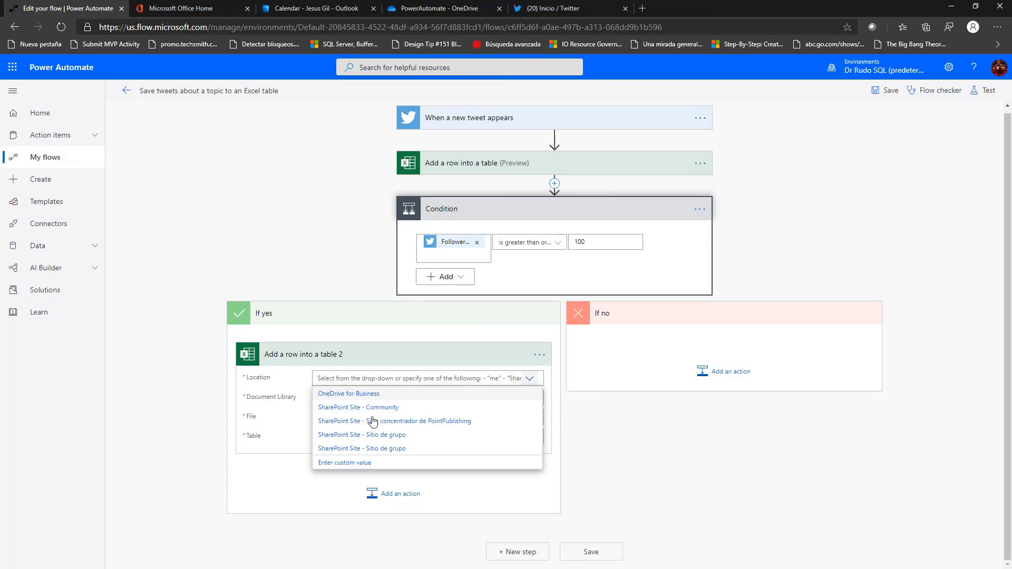
click(372, 394)
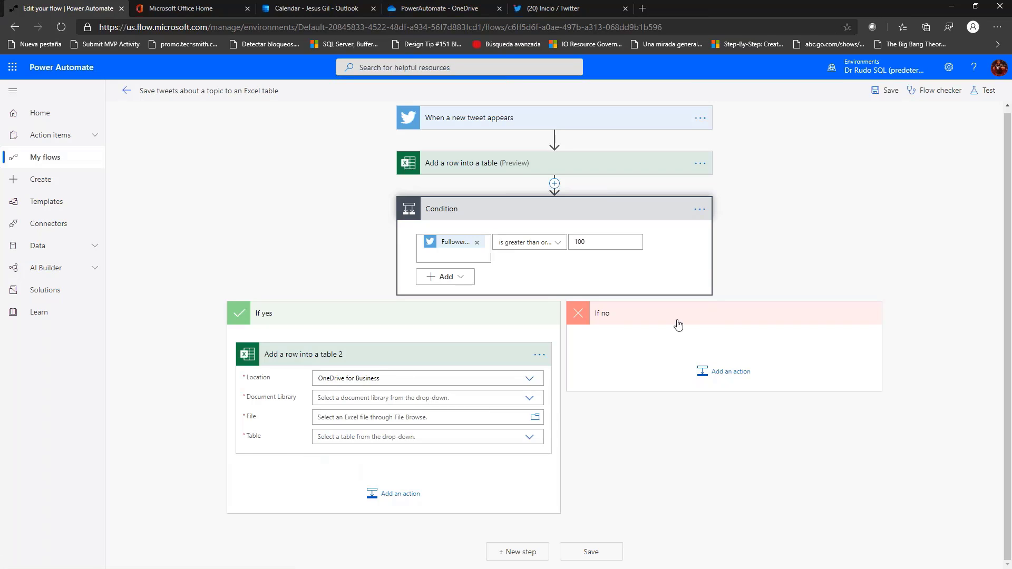
click(529, 398)
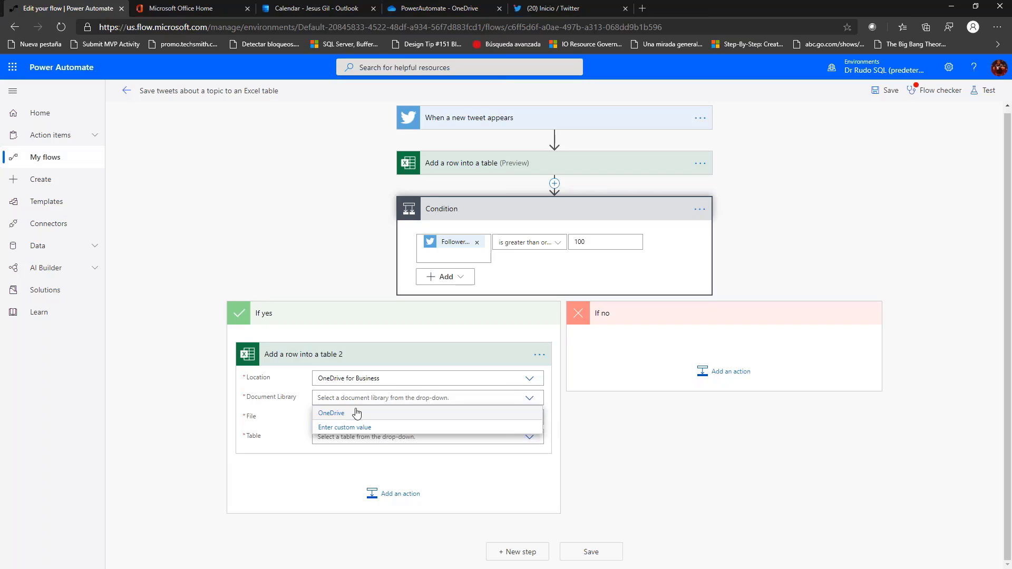
click(448, 413)
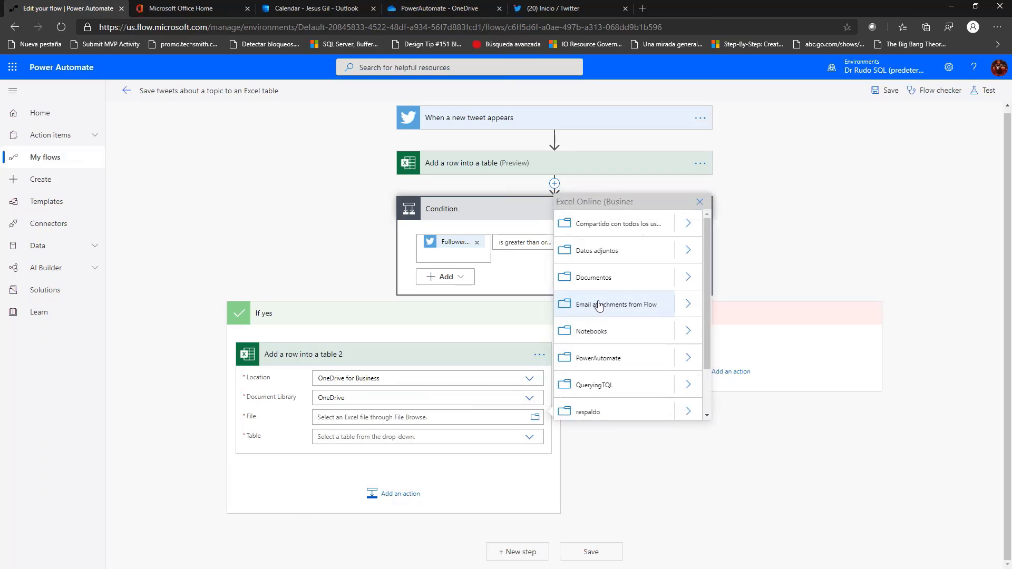
scroll(657, 388, down, 2)
click(683, 303)
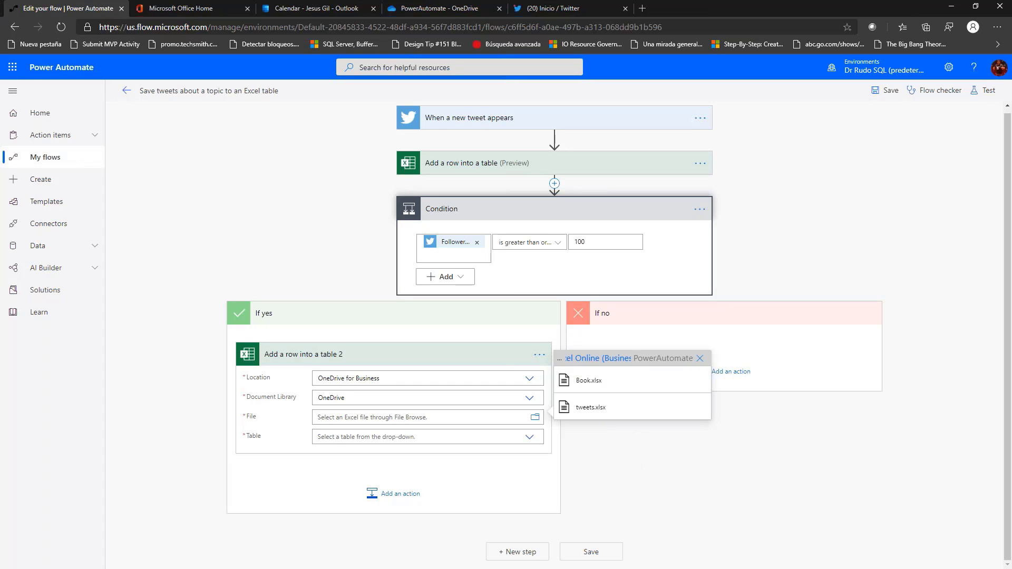
click(601, 388)
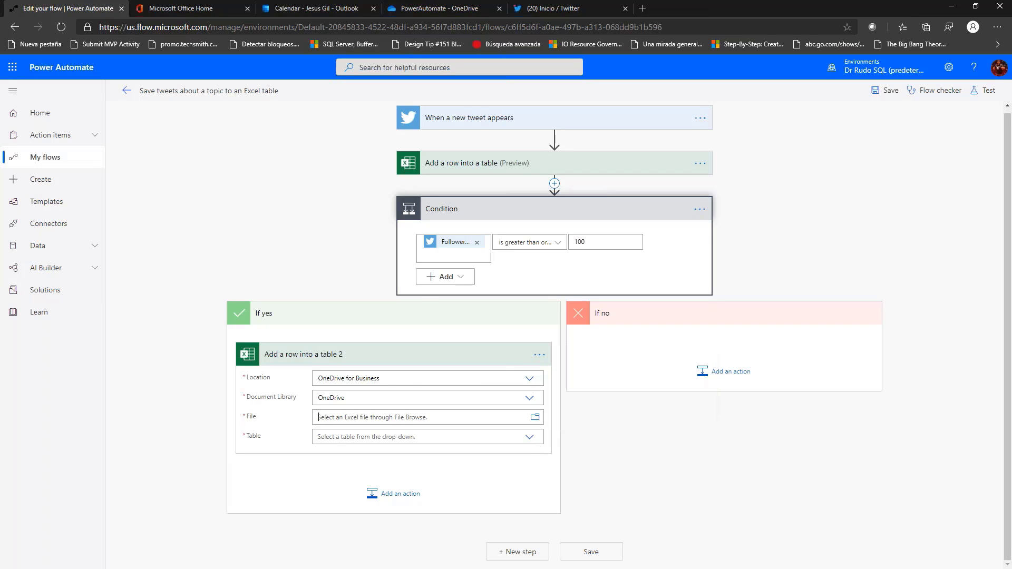
Choose Table1 as the target table and start the hashtag value with '#'.
scroll(482, 446, down, 3)
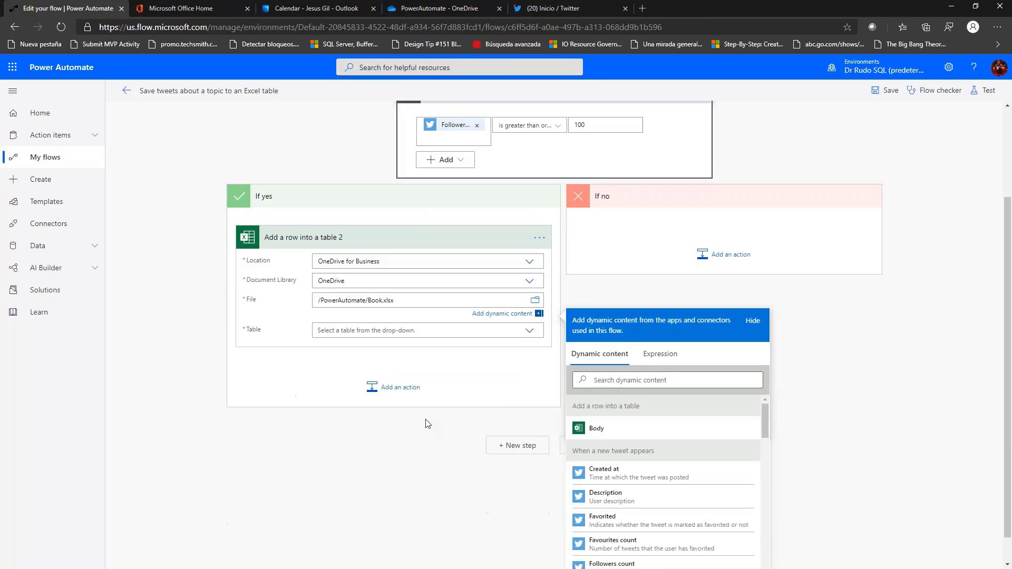
click(532, 312)
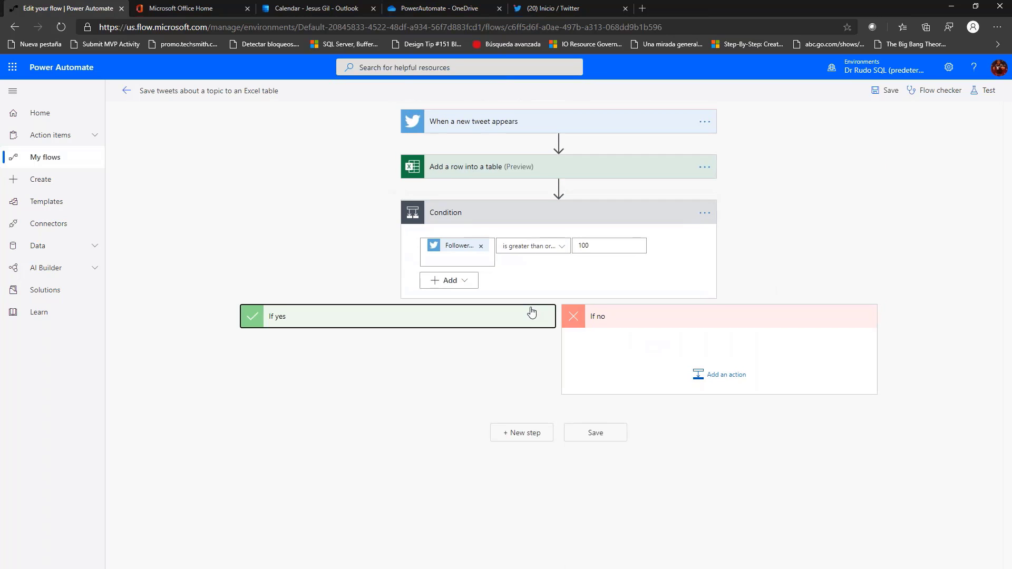
click(474, 331)
click(467, 320)
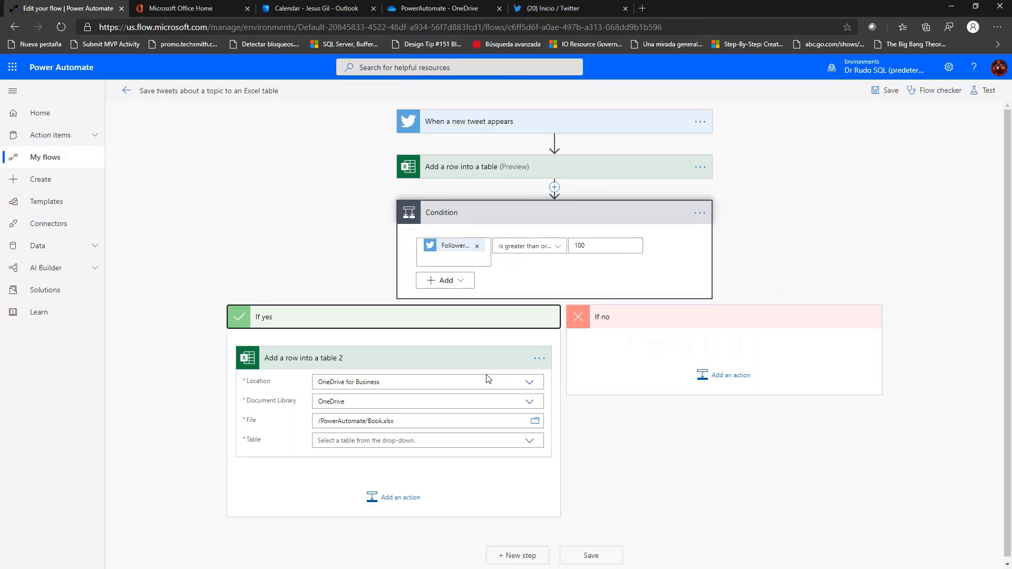
click(532, 439)
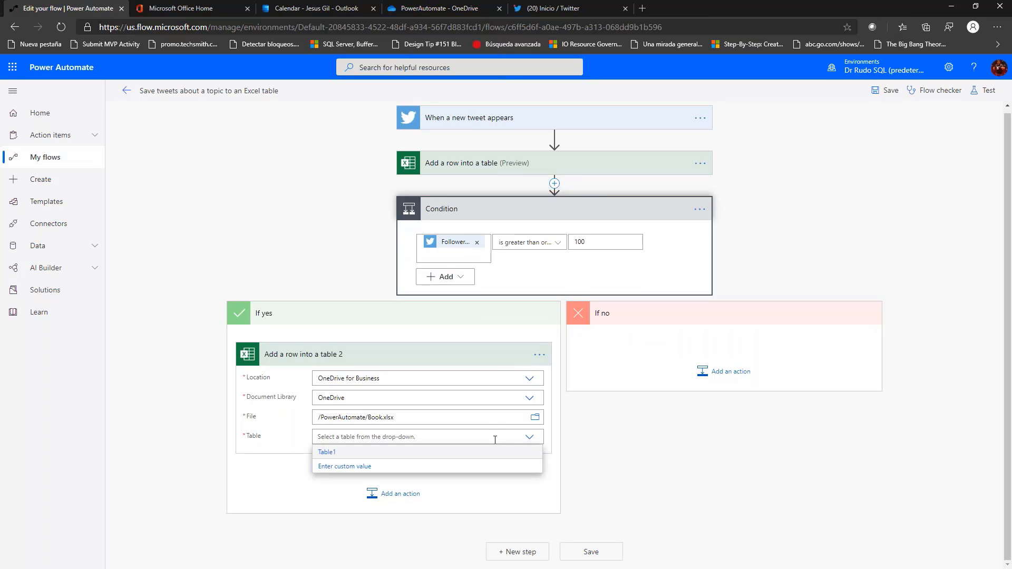
click(380, 455)
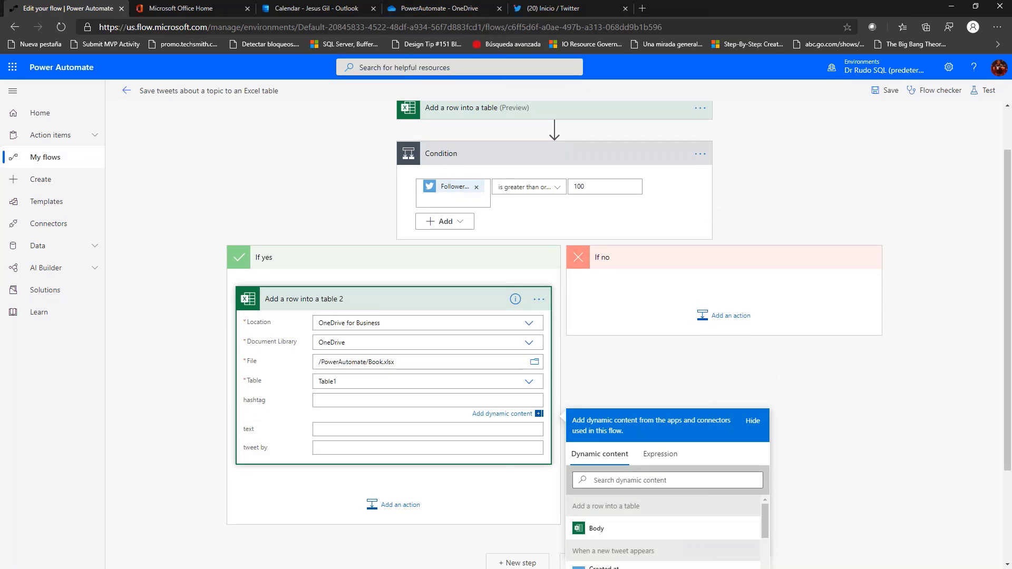
text(#skillmeup)
Map the row's text column to the user's Description from Dynamic content.
key(Tab)
click(412, 425)
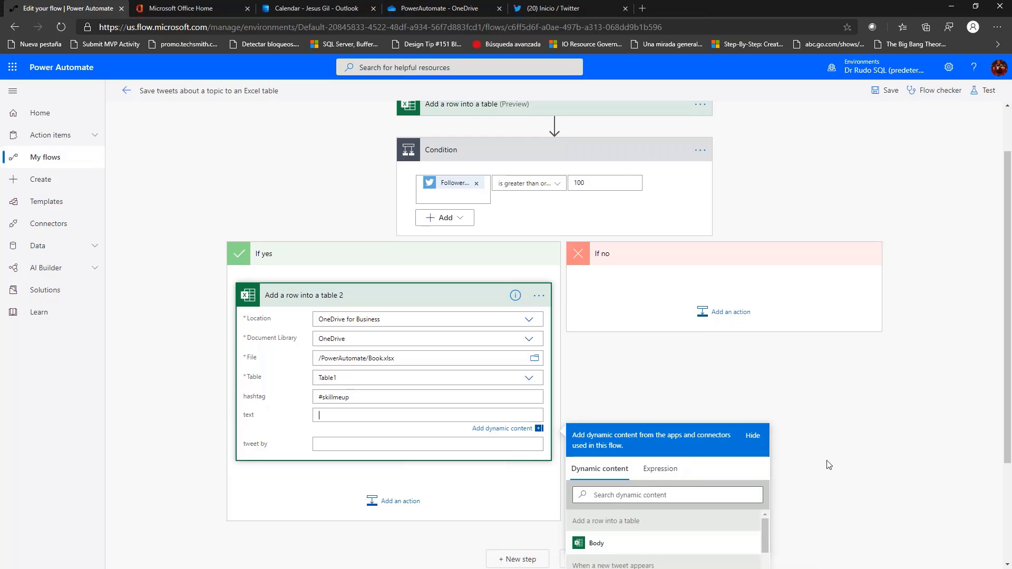
scroll(805, 476, down, 3)
scroll(722, 466, down, 5)
scroll(722, 466, down, 3)
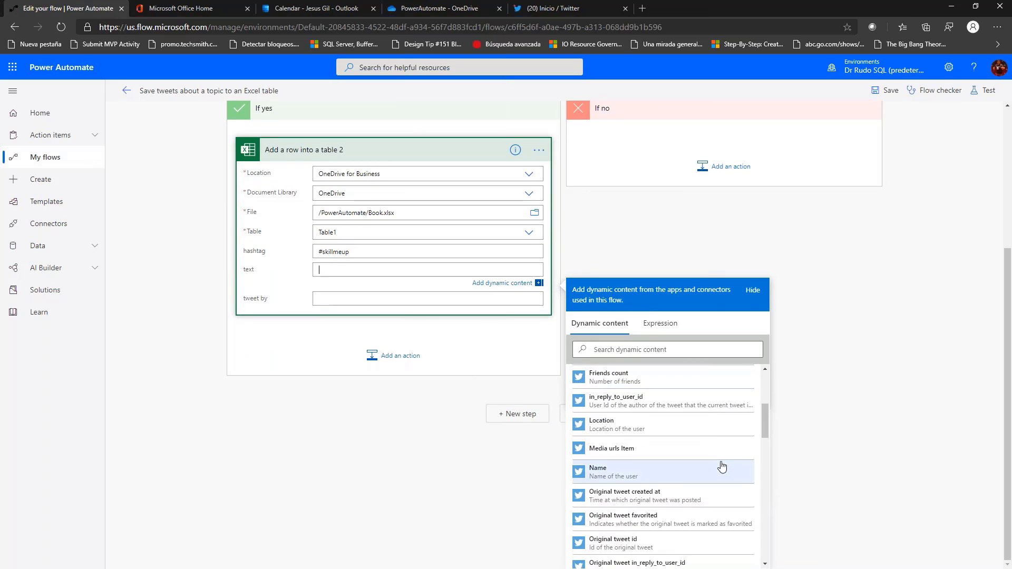
scroll(719, 464, down, 3)
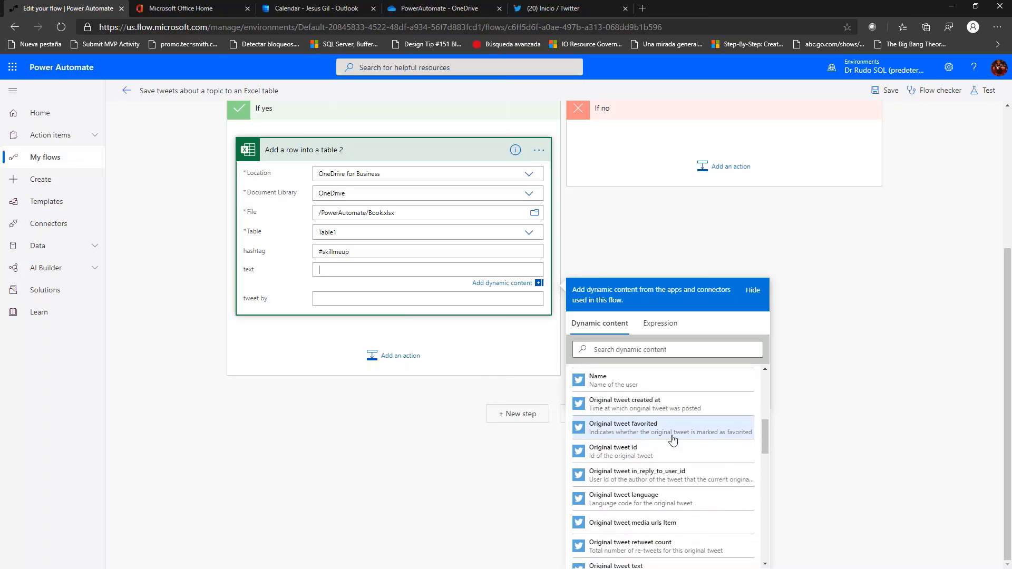
scroll(647, 465, down, 1)
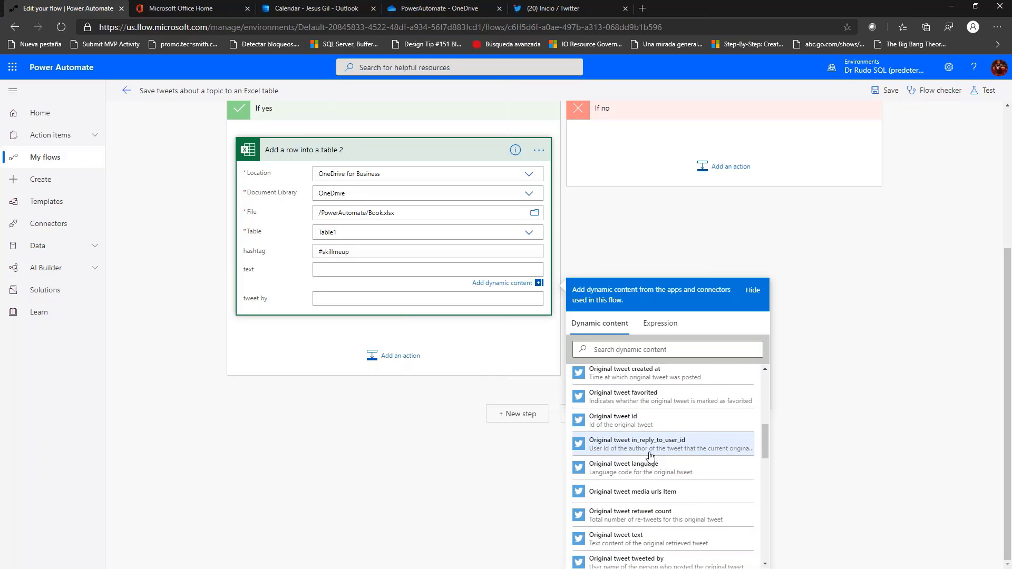
scroll(650, 456, down, 1)
scroll(650, 457, down, 2)
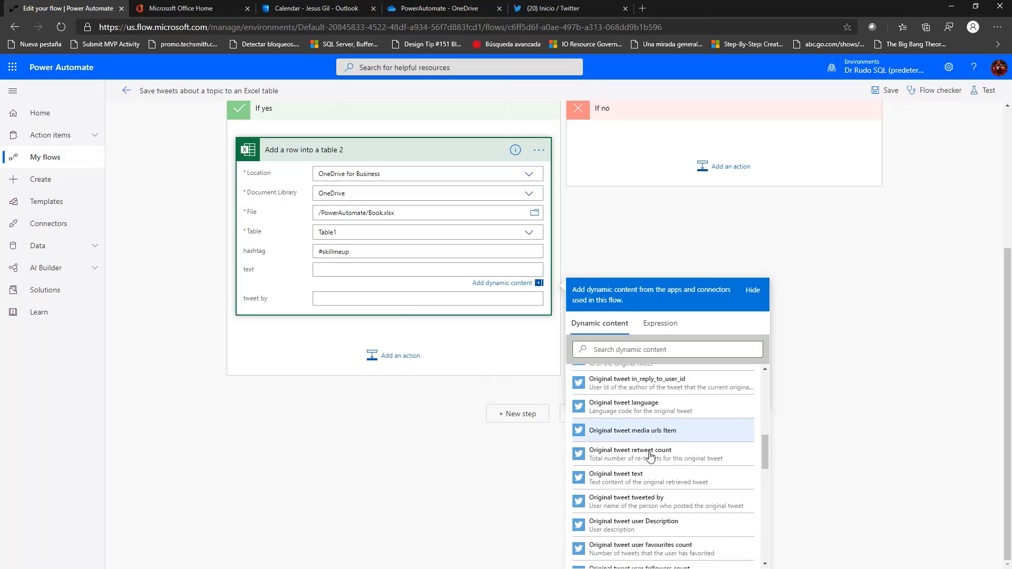
scroll(703, 466, down, 1)
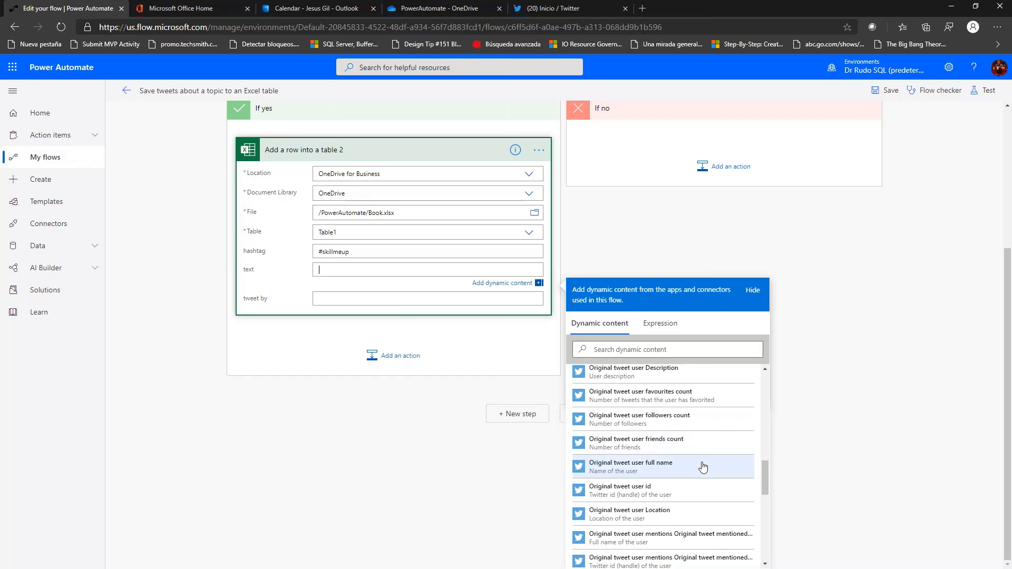
scroll(703, 467, down, 1)
scroll(703, 467, down, 4)
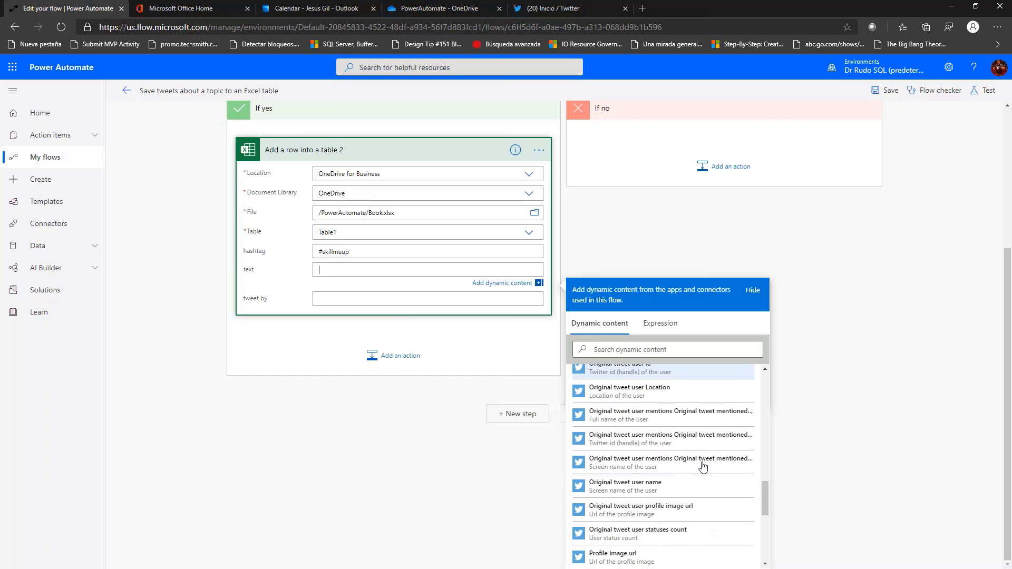
scroll(703, 466, down, 1)
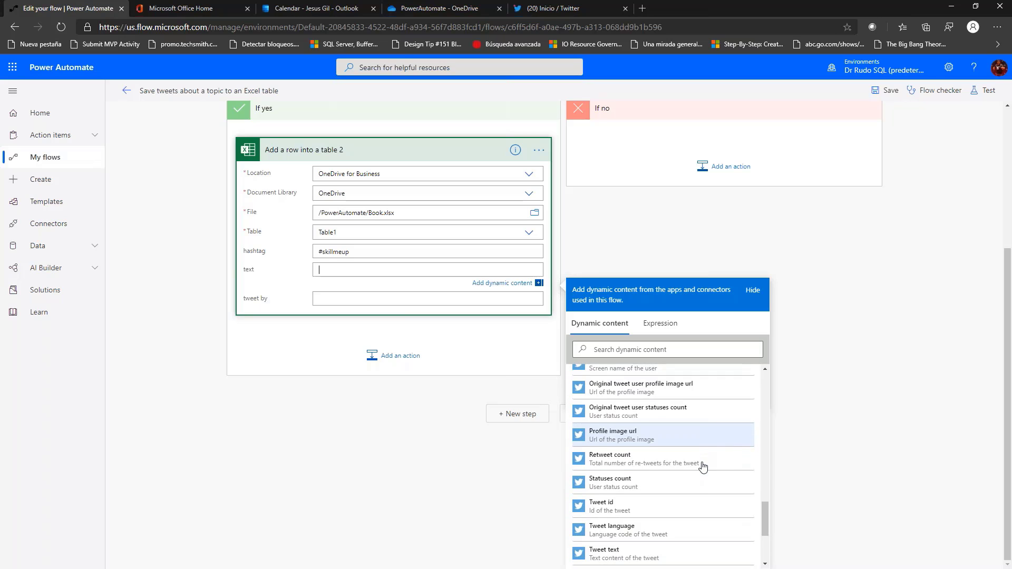
scroll(703, 467, down, 3)
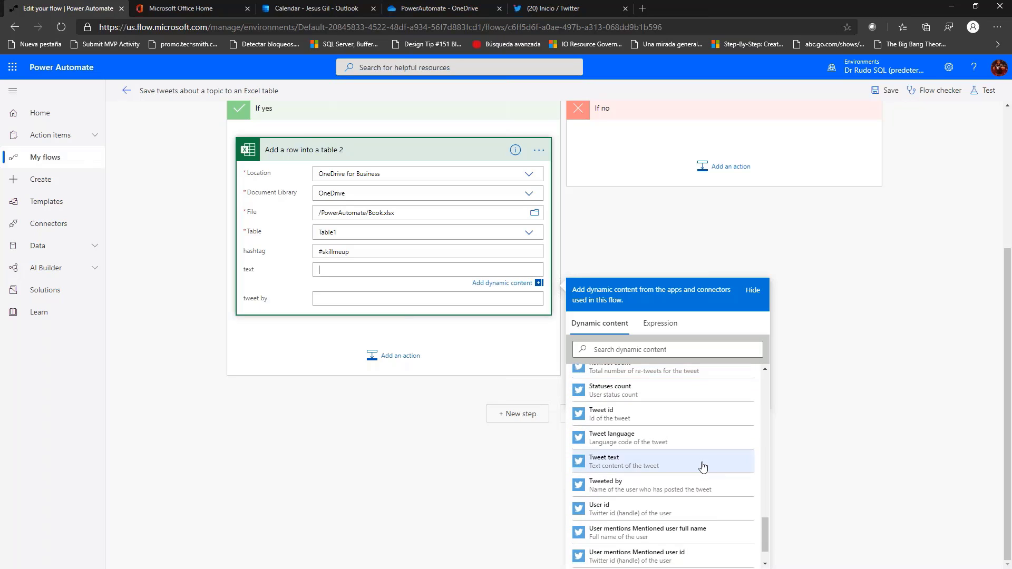
scroll(707, 481, down, 2)
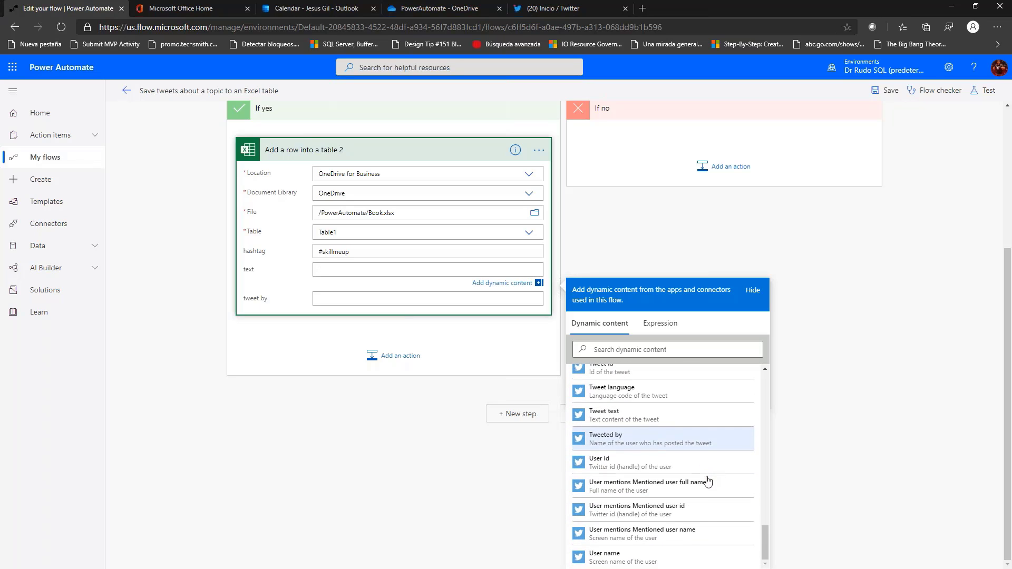
scroll(685, 491, up, 6)
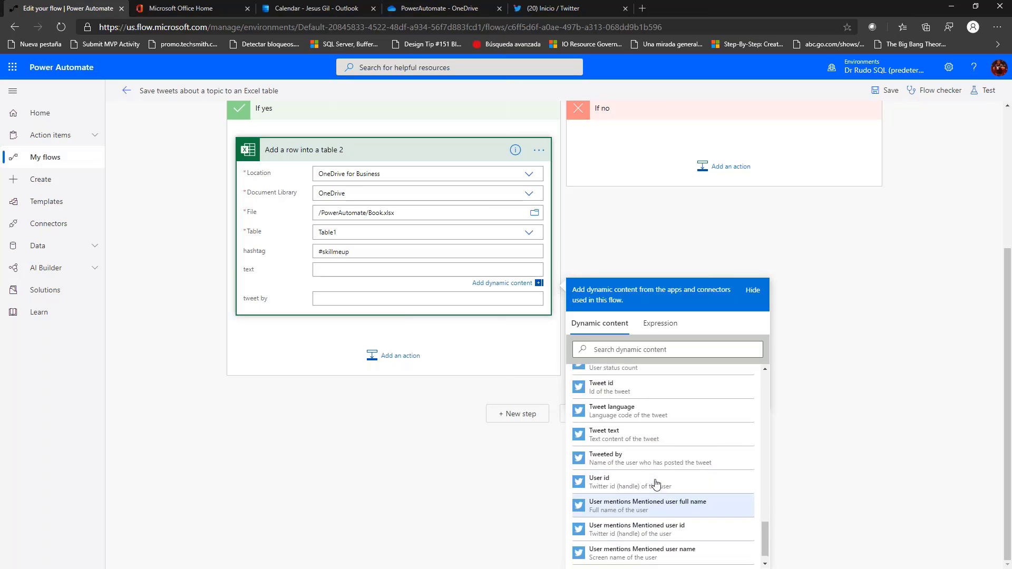
scroll(658, 483, up, 15)
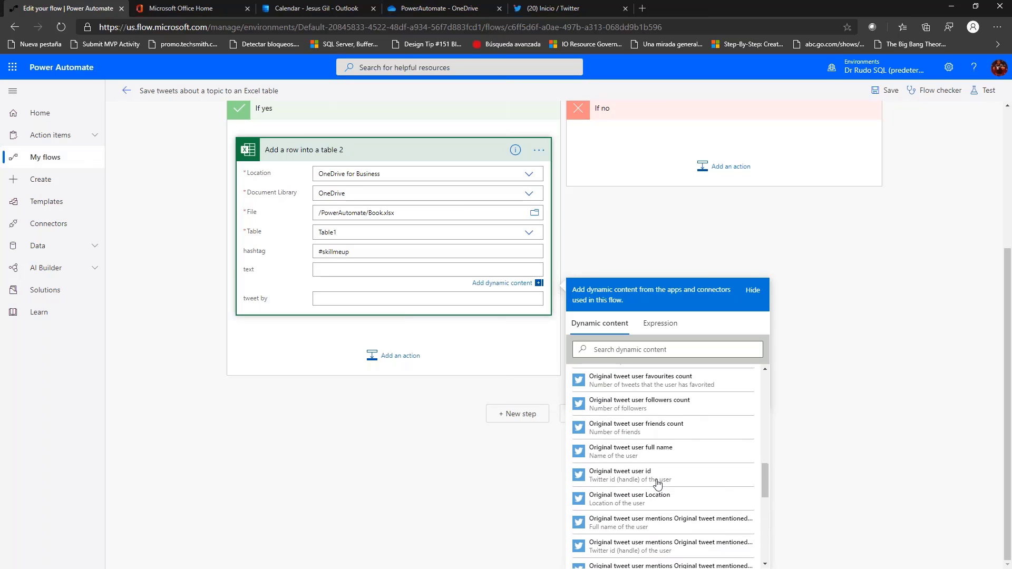
scroll(658, 484, up, 5)
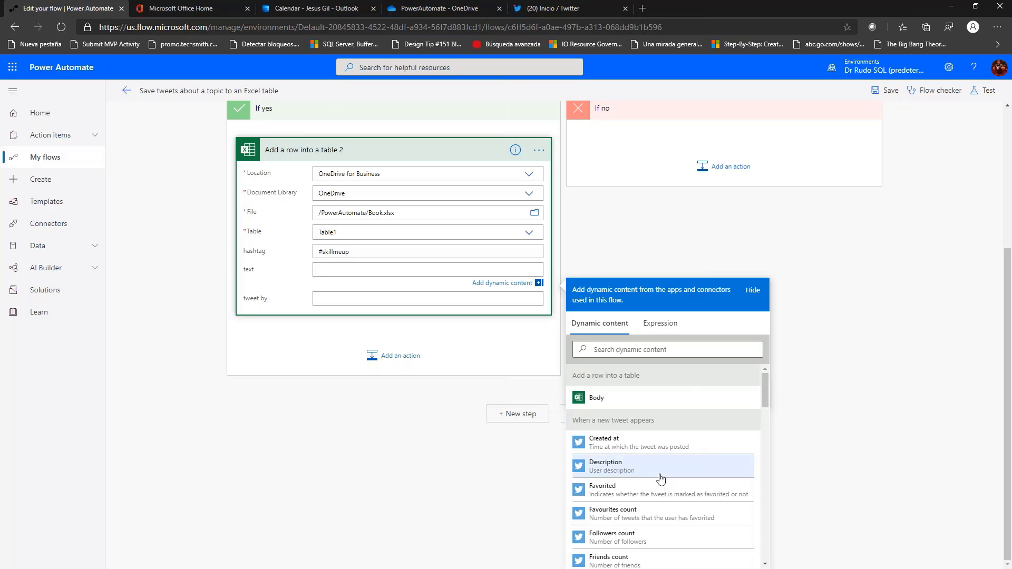
scroll(661, 479, down, 1)
click(653, 407)
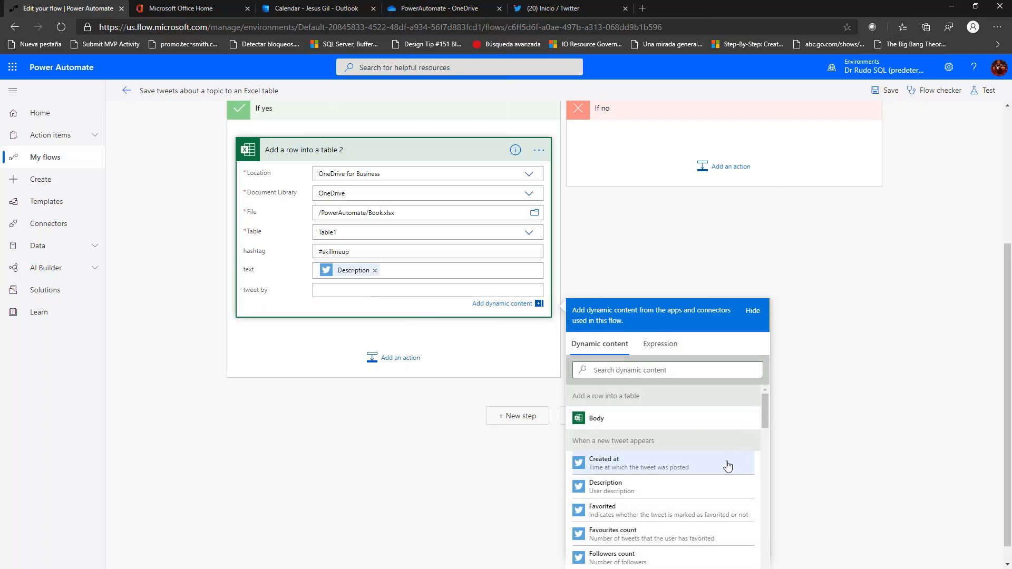
Map the tweet by column to the tweet's Name.
scroll(707, 485, down, 3)
scroll(694, 502, down, 1)
scroll(694, 501, down, 4)
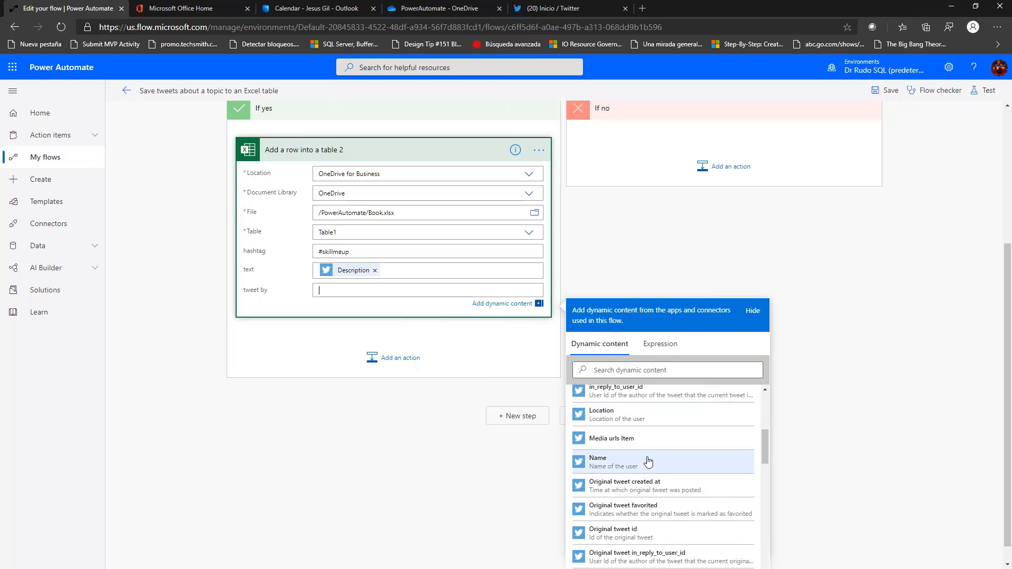
click(644, 465)
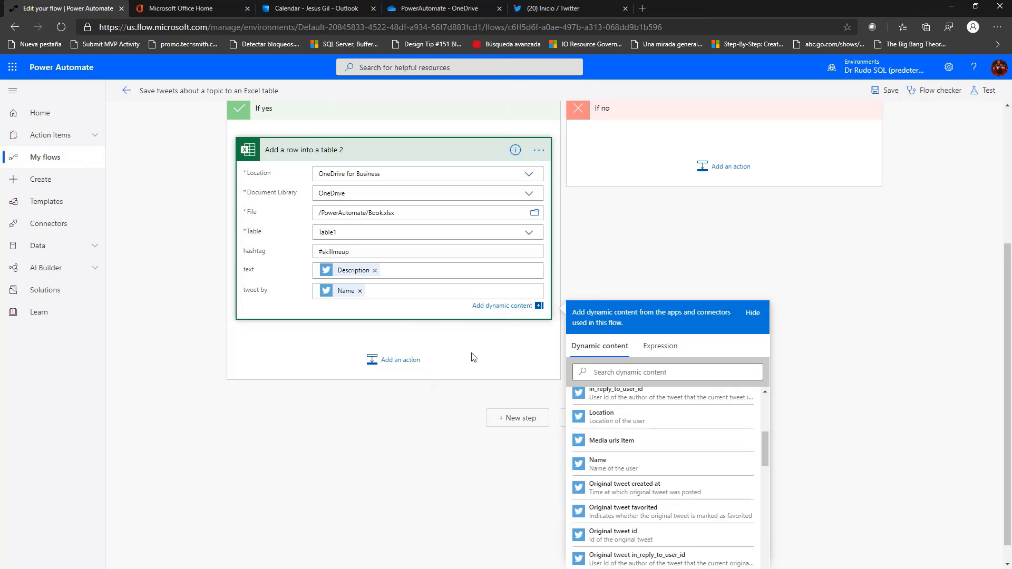
click(806, 287)
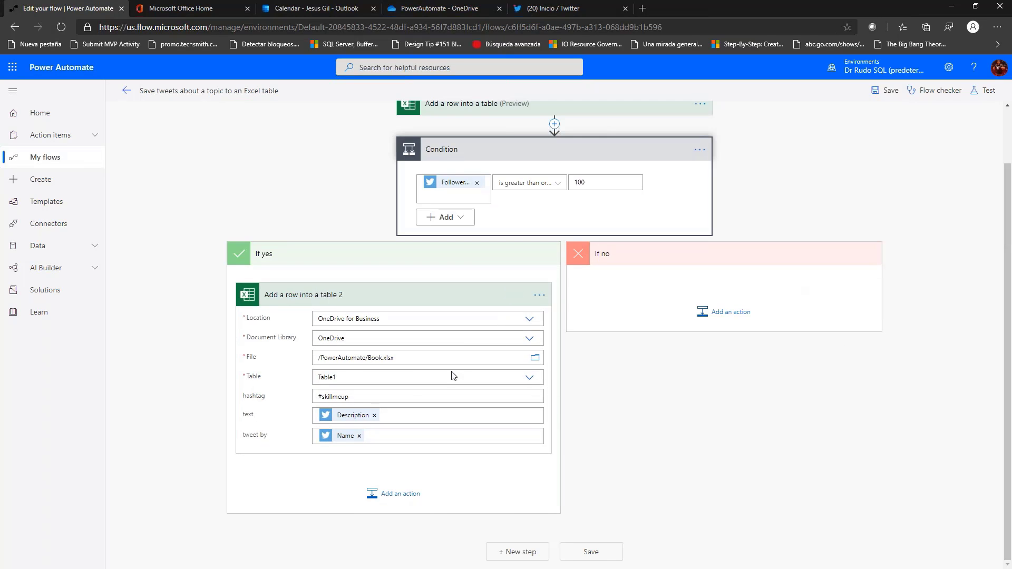
Save the flow and confirm in Flow checker there are no errors or warnings.
click(604, 553)
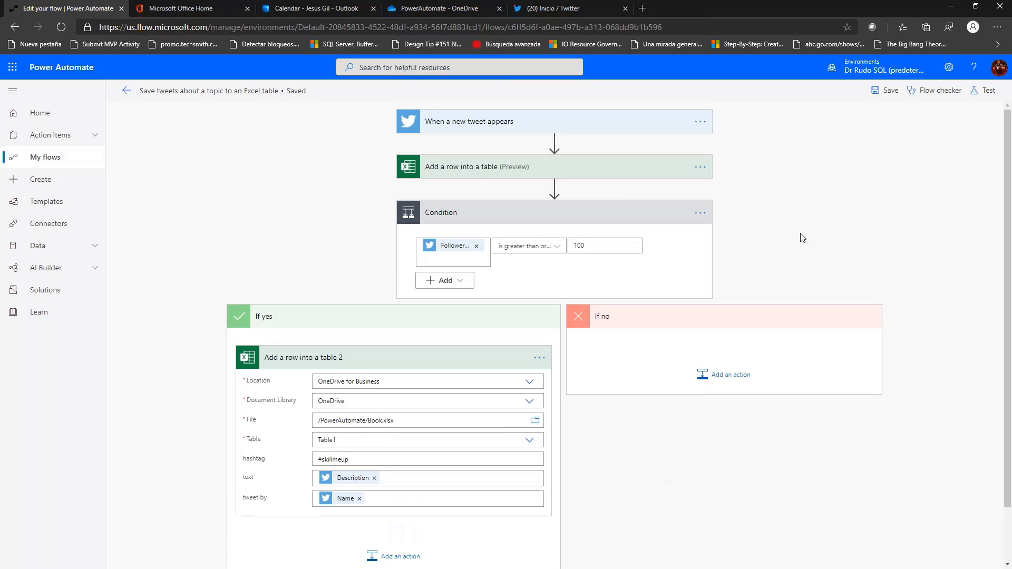
click(937, 94)
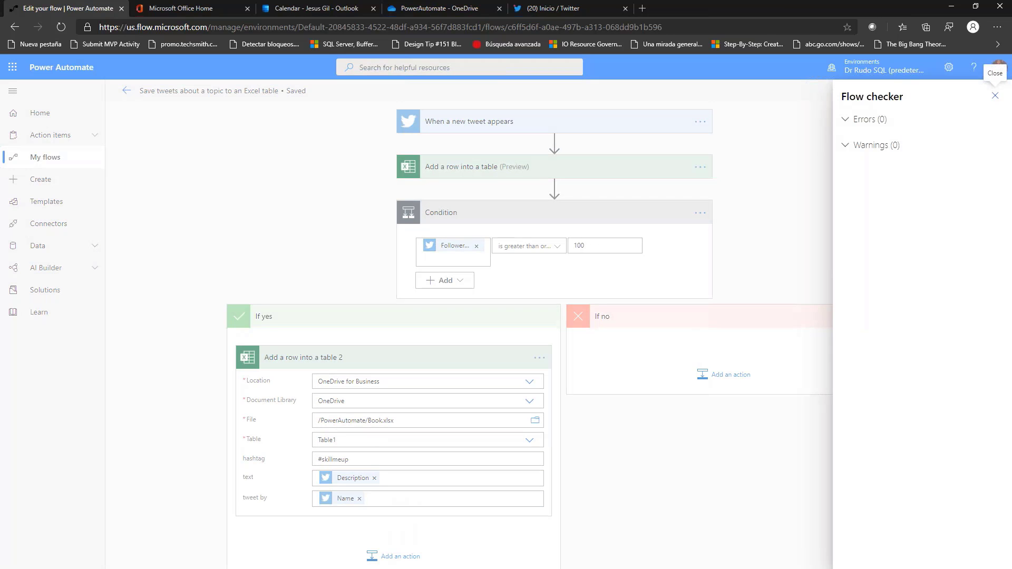
click(994, 100)
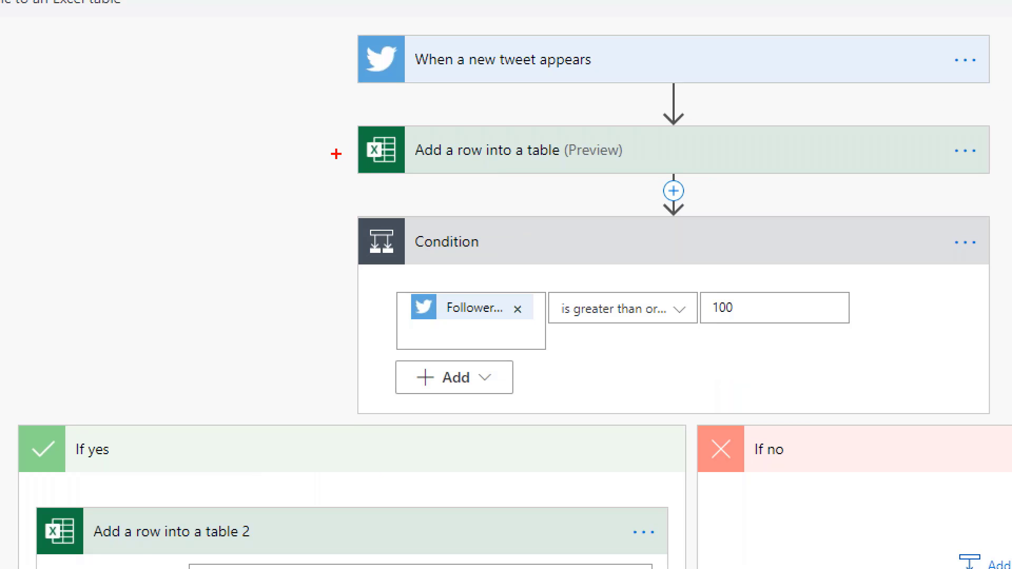
drag(389, 168, 327, 199)
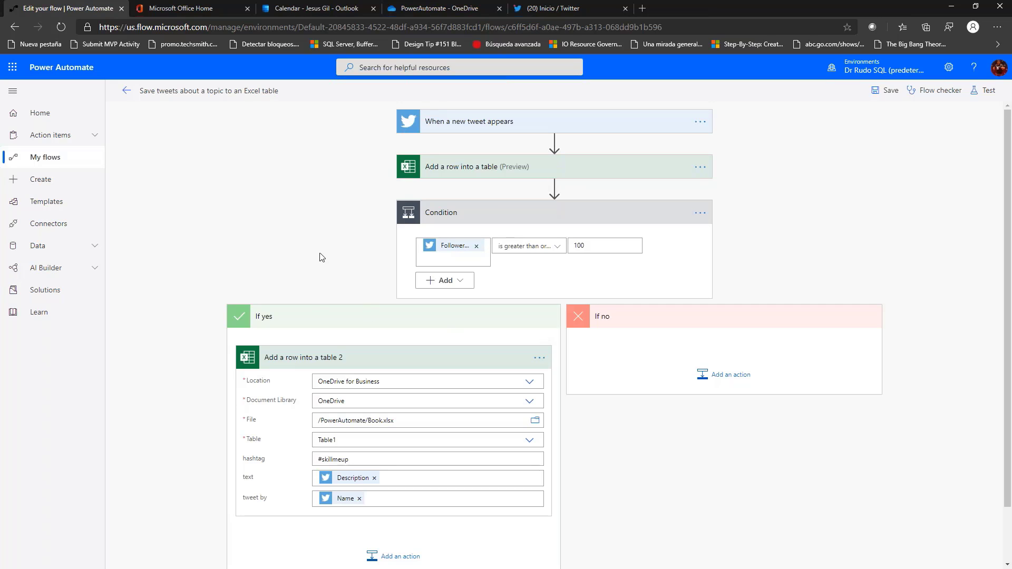
scroll(342, 347, down, 2)
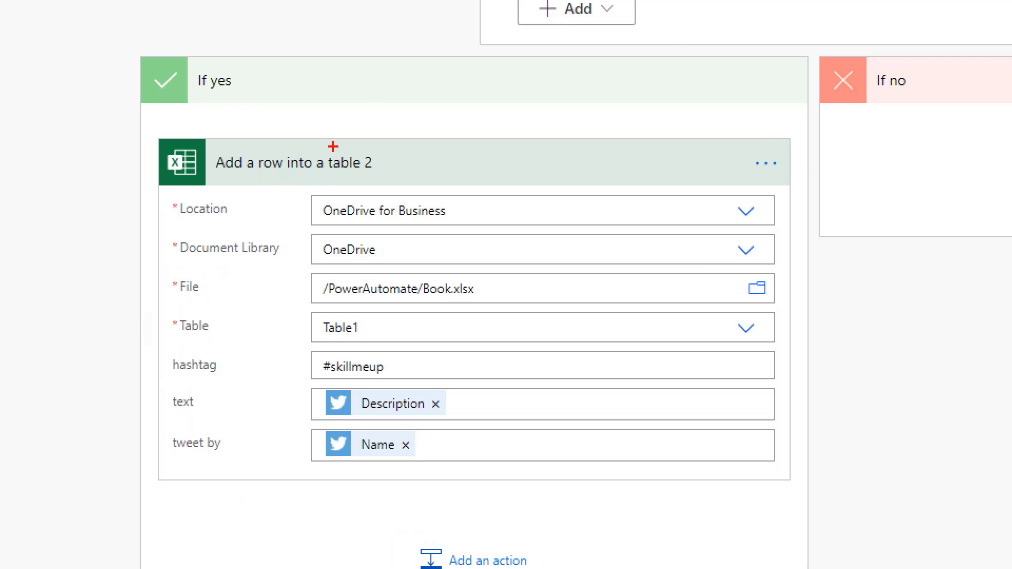
drag(329, 150, 395, 71)
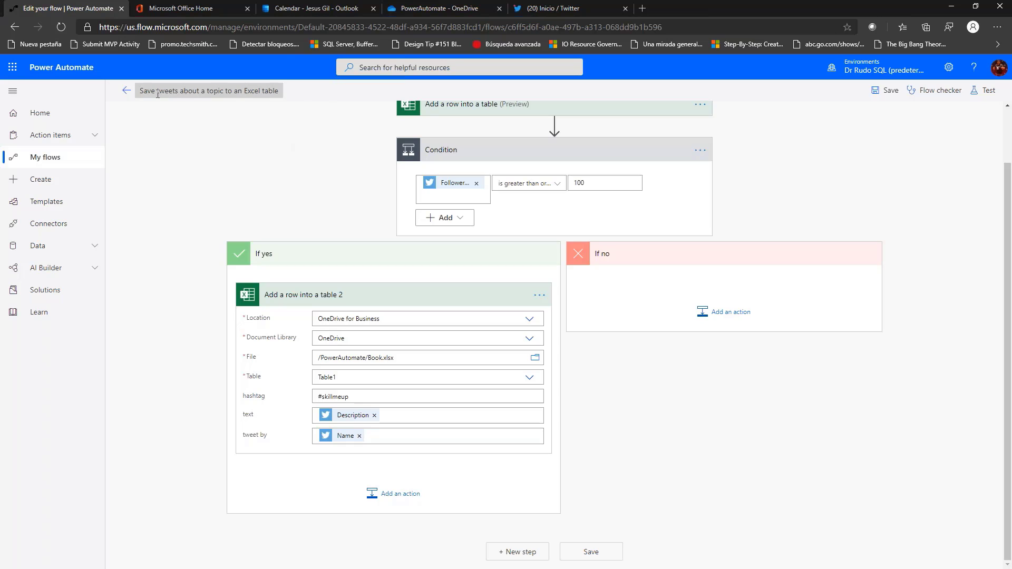
Save the flow again and leave the editor for the flow's details page.
click(59, 159)
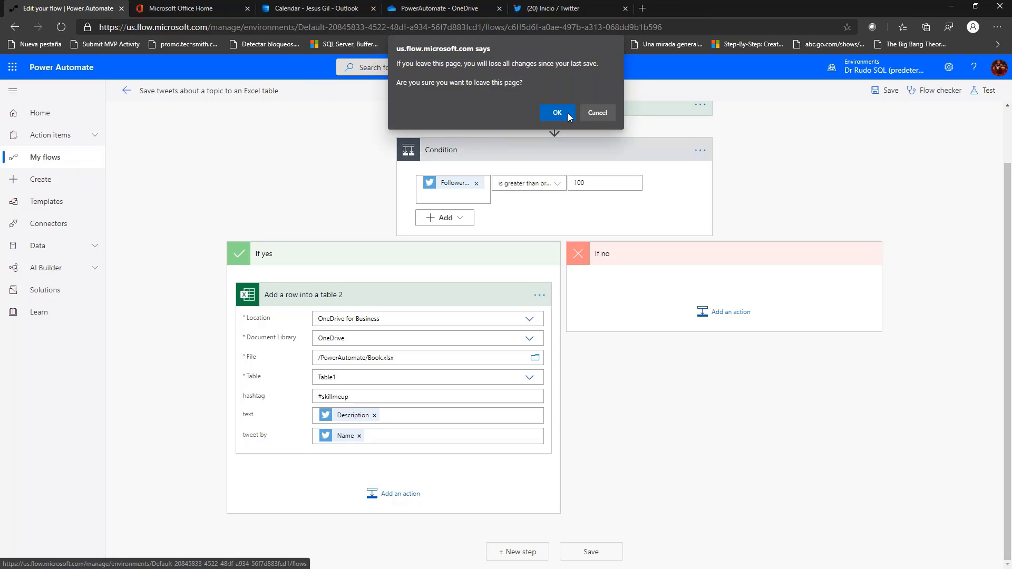
click(597, 112)
click(885, 90)
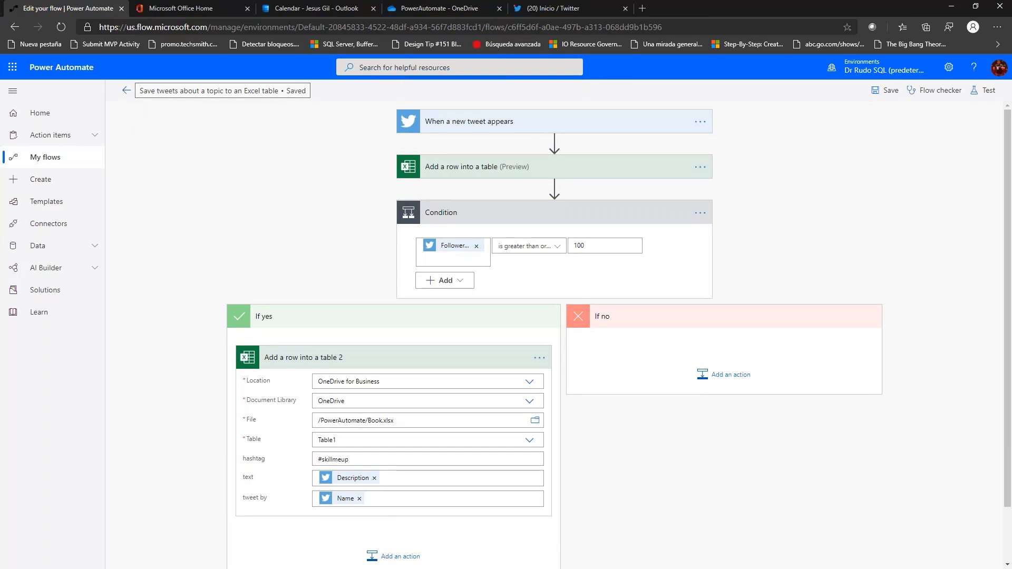
click(127, 91)
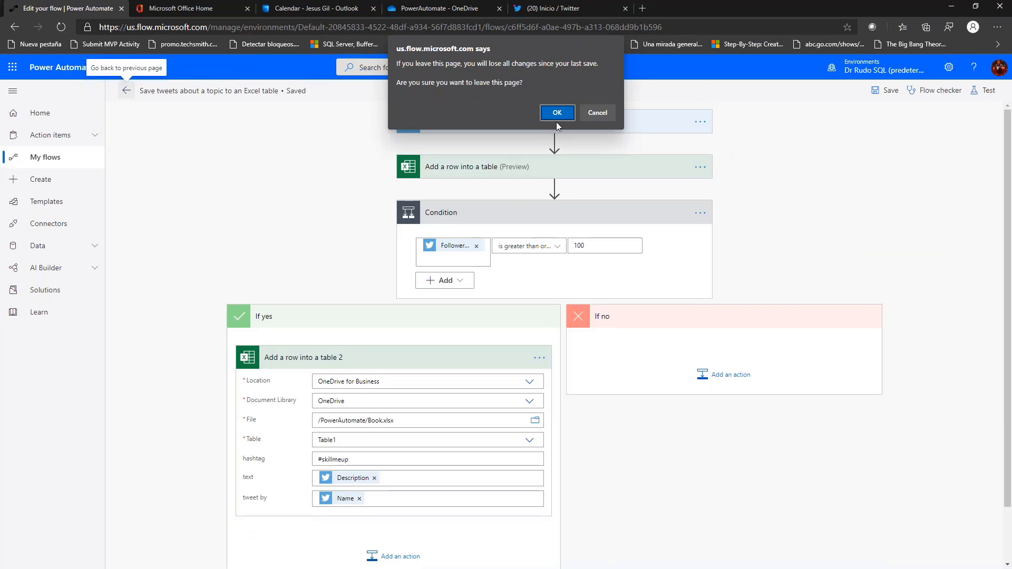
click(557, 112)
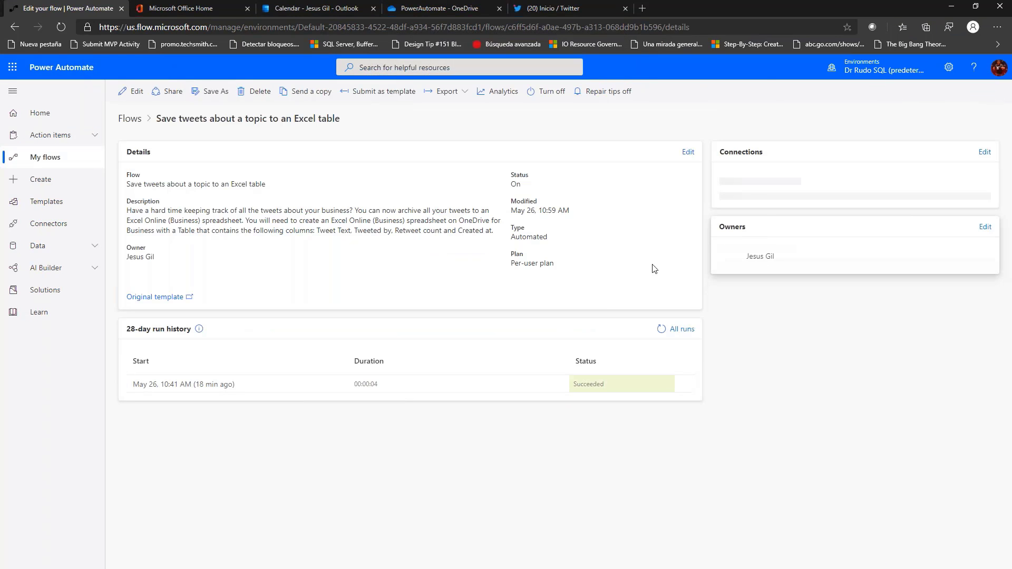
Return to the My flows list, then switch to the Twitter home feed.
click(42, 157)
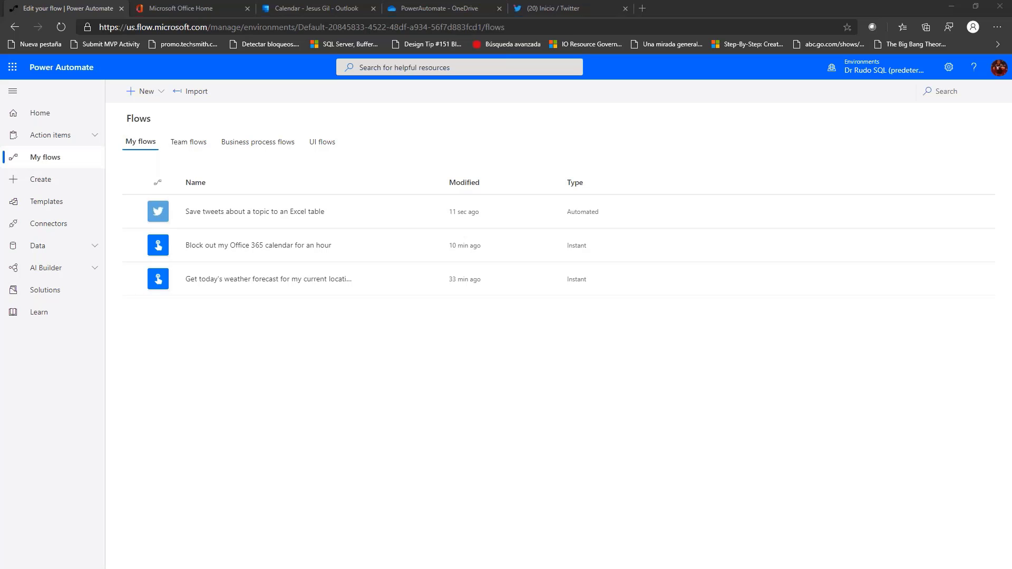
click(555, 9)
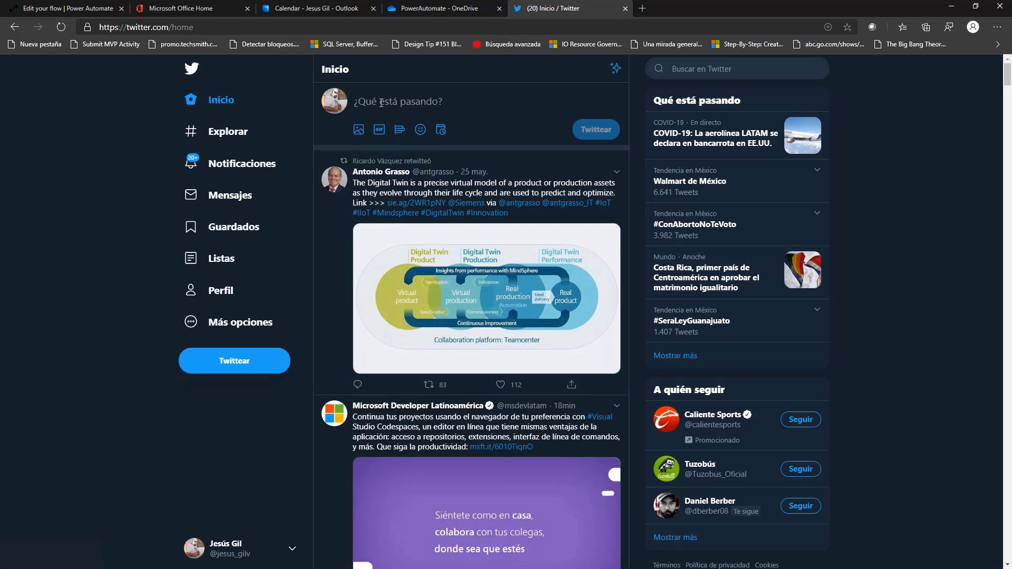
Post the tweet 'I'm running a condition in #powerautomate for #skillmeup'.
click(384, 101)
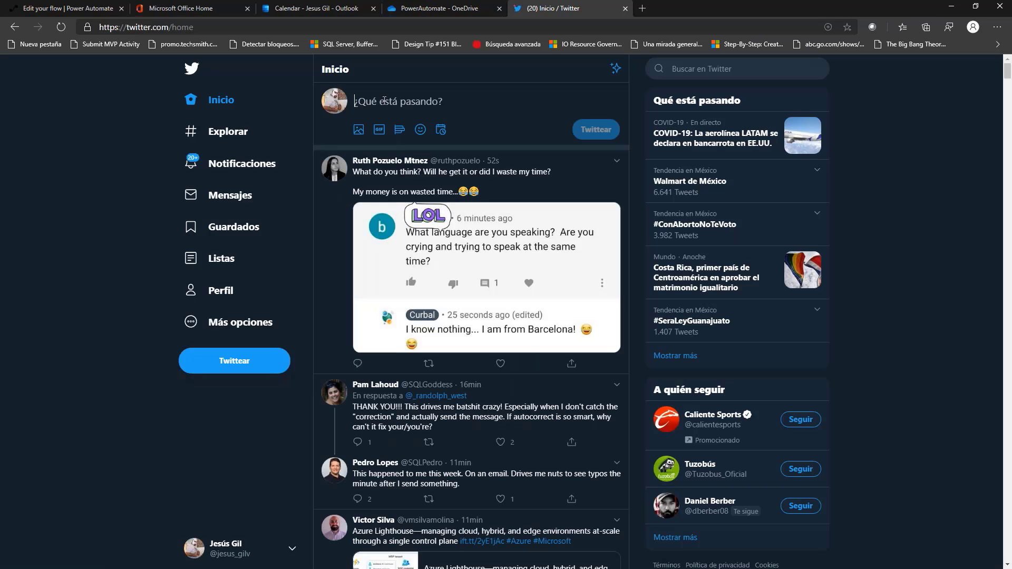
text(I'm r)
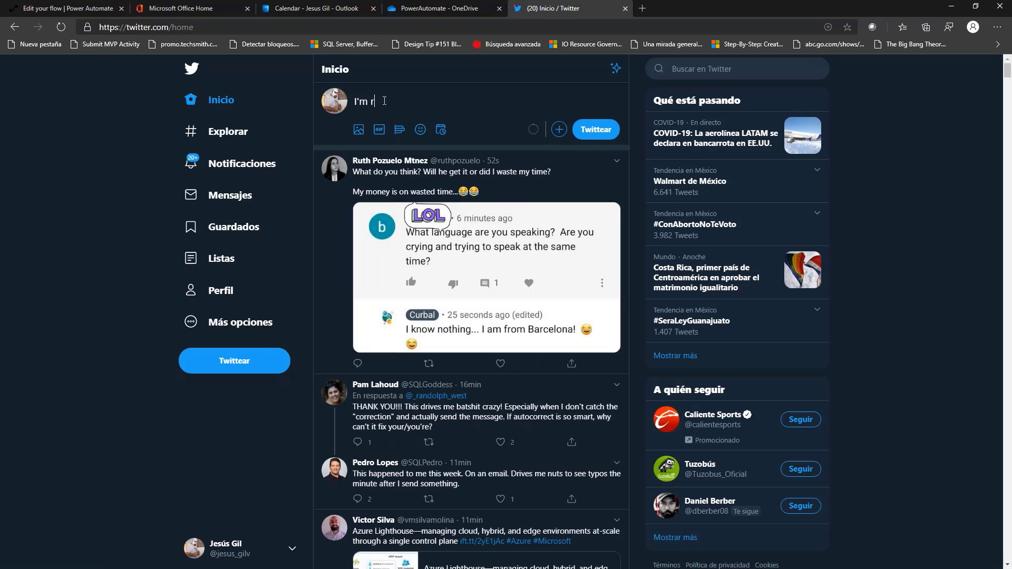
text(unning a condition in )
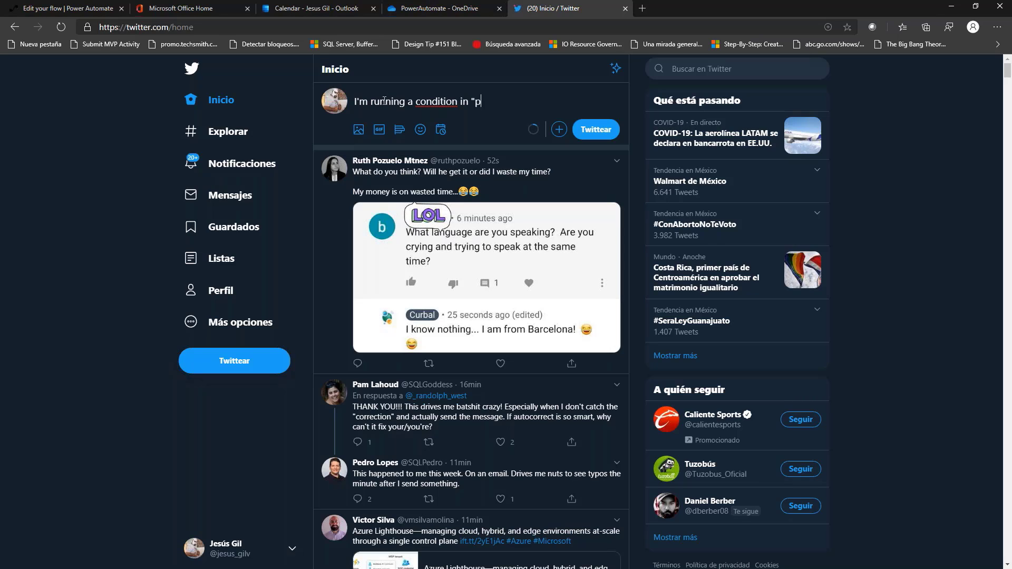
text(#powerau)
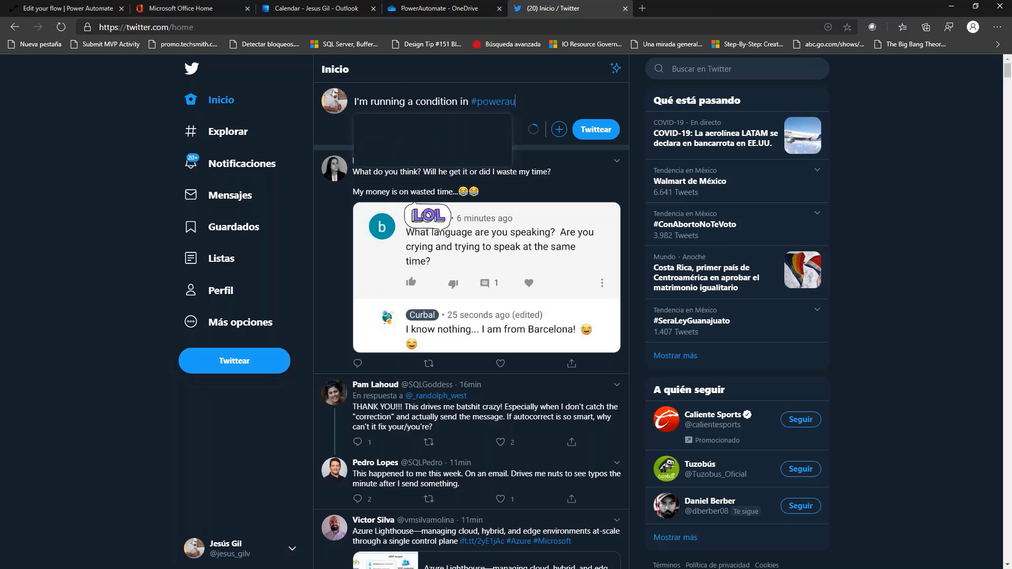
text(tomate for)
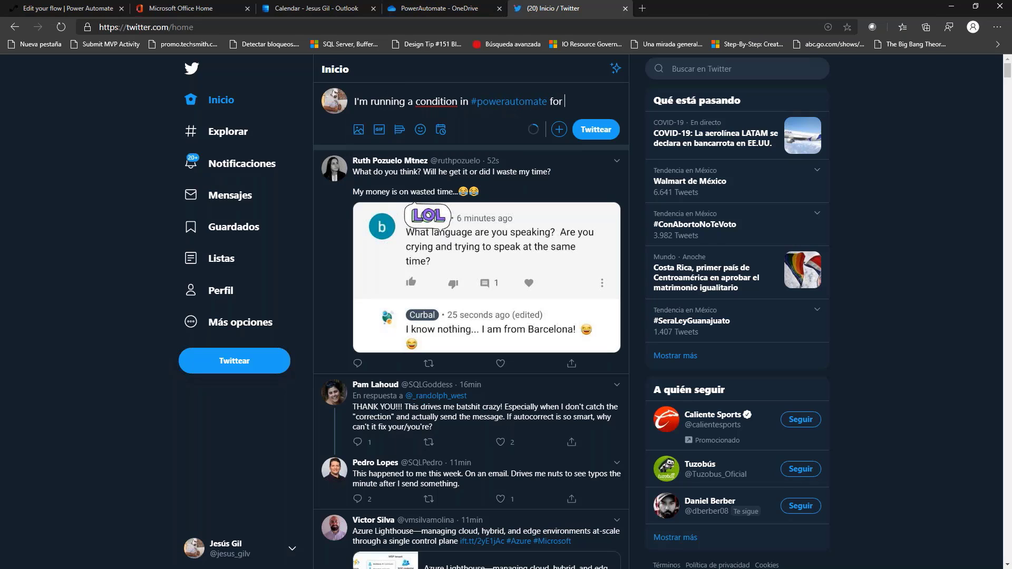
text( #skimm)
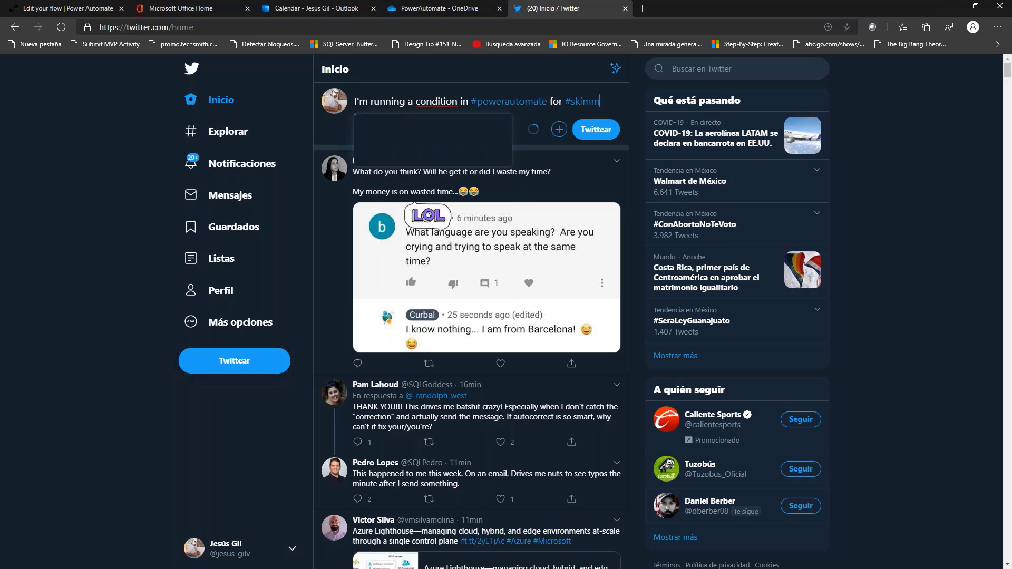
text(lmeup)
click(605, 139)
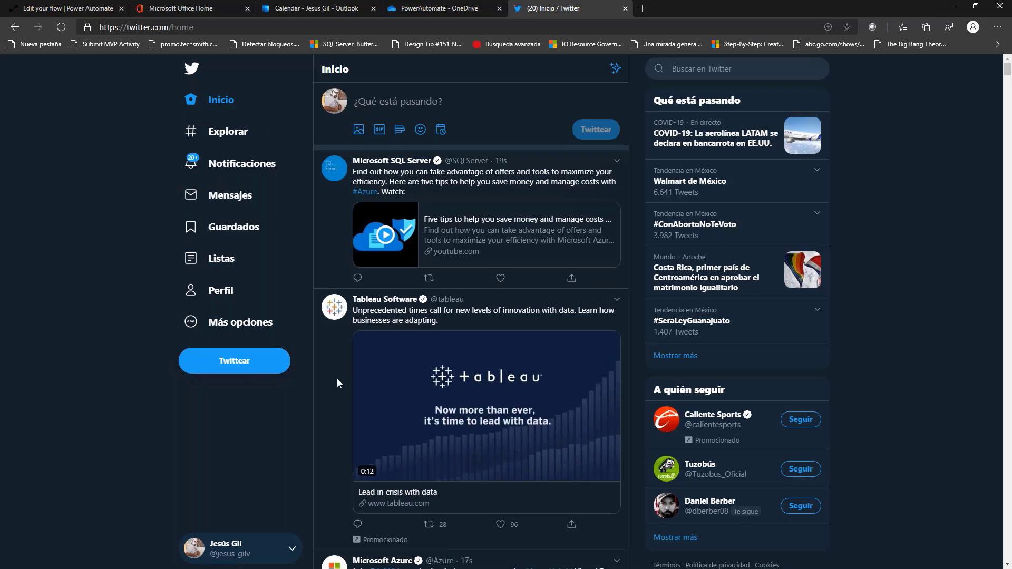
Open the account's profile to check its 2,080 followers and the new tweet.
click(239, 548)
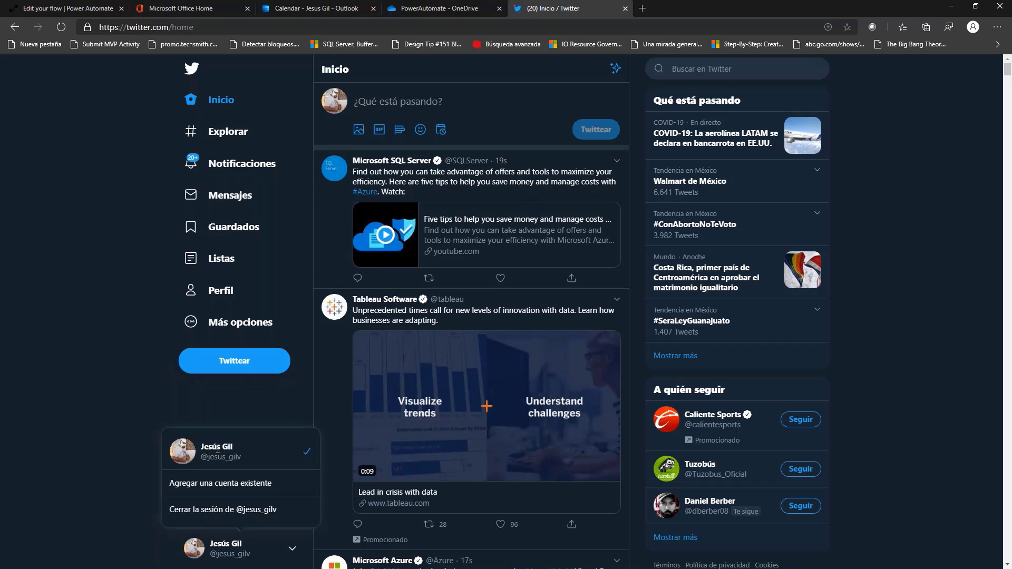
click(220, 291)
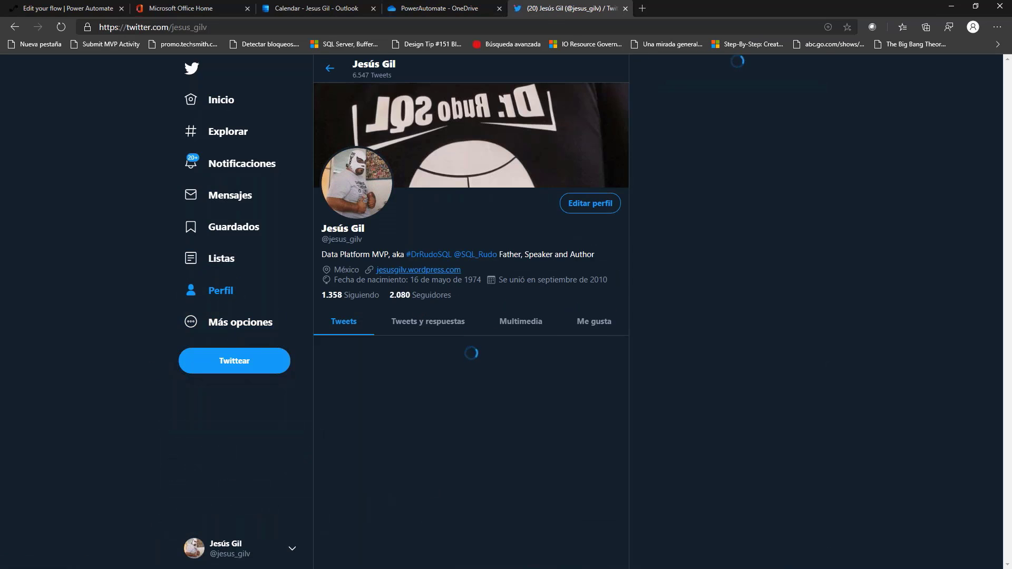
key(ctrl+1)
click(486, 303)
drag(278, 273, 459, 319)
key(Escape)
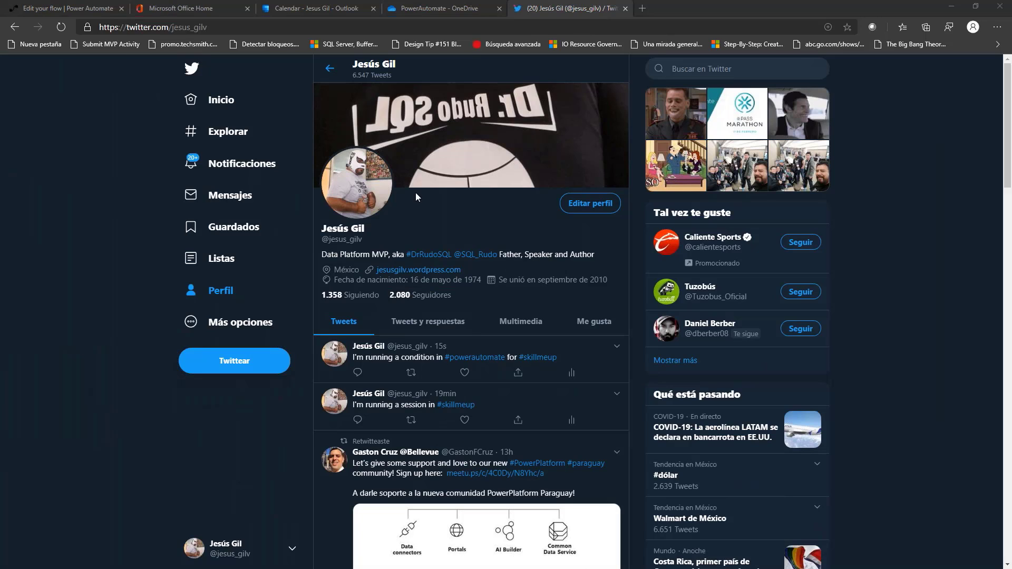
click(64, 8)
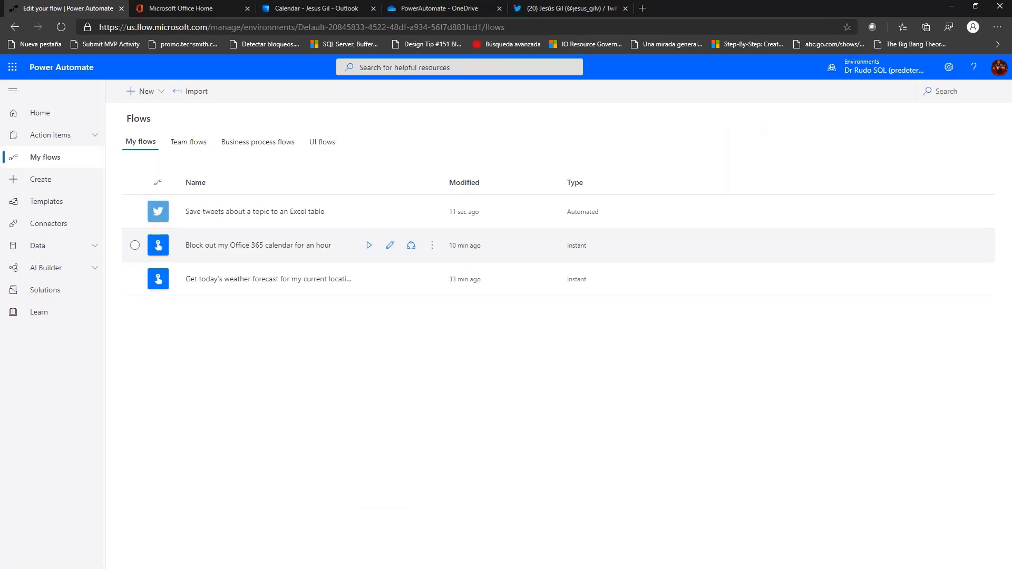
click(434, 212)
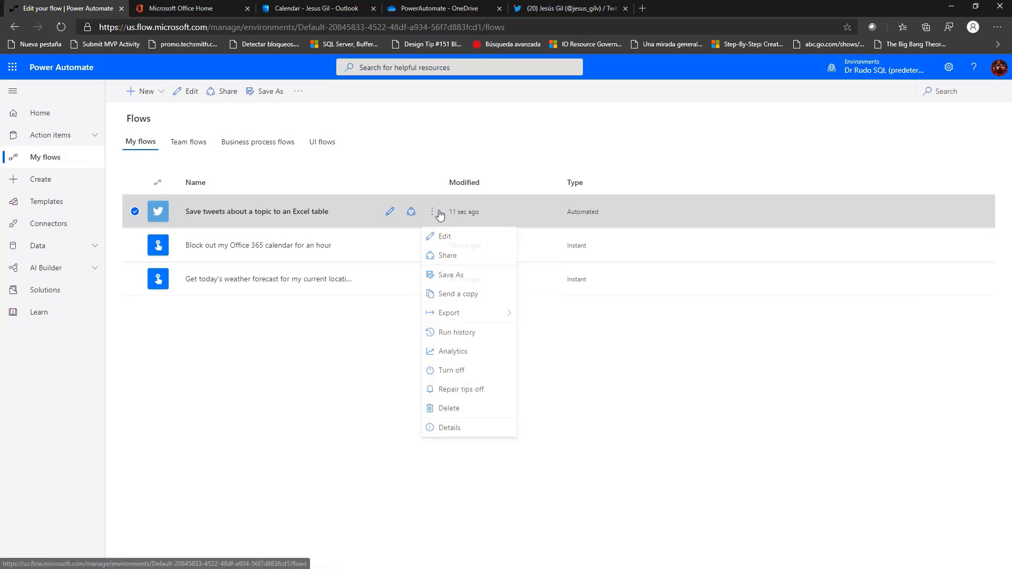
click(452, 333)
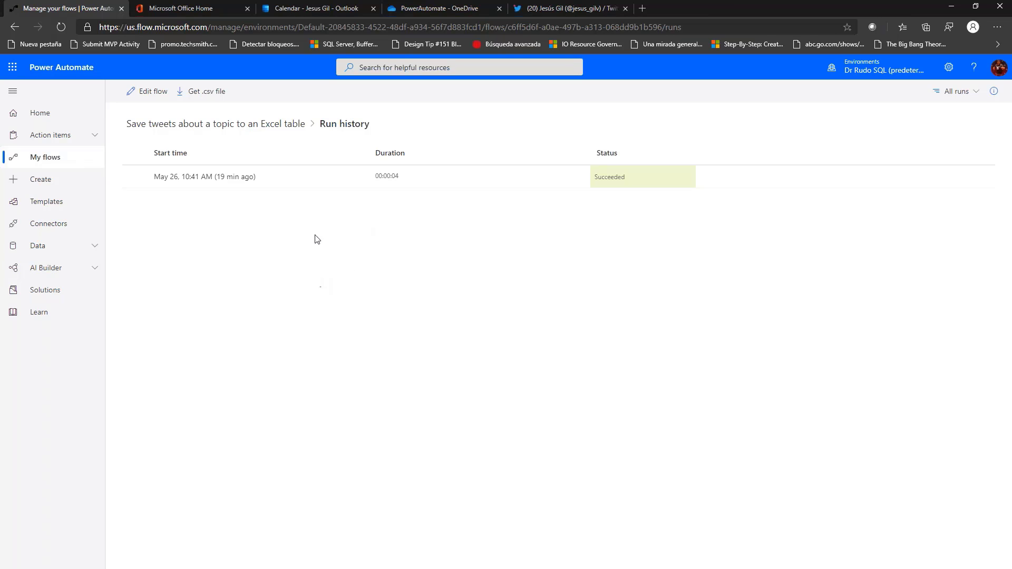
click(37, 157)
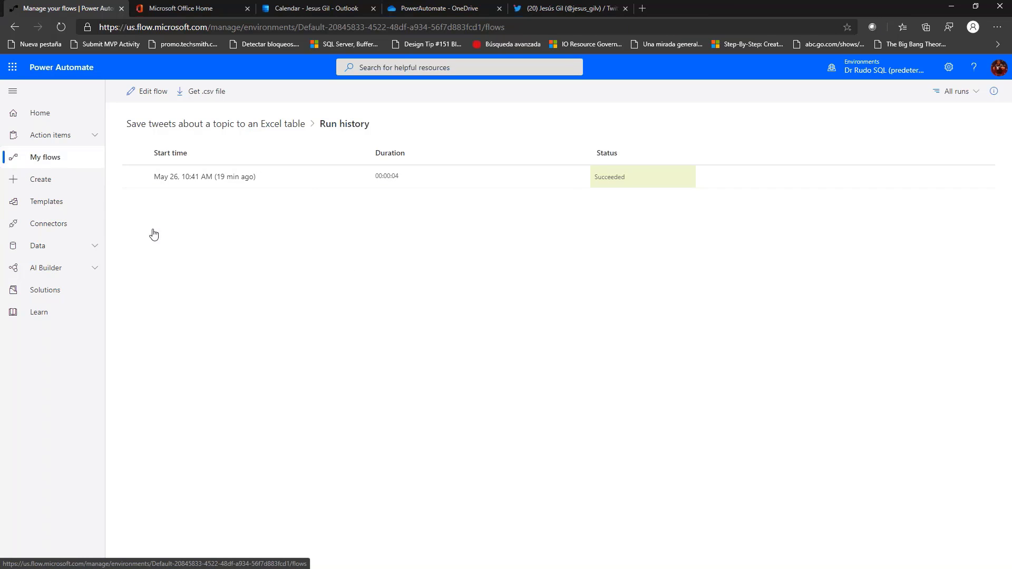